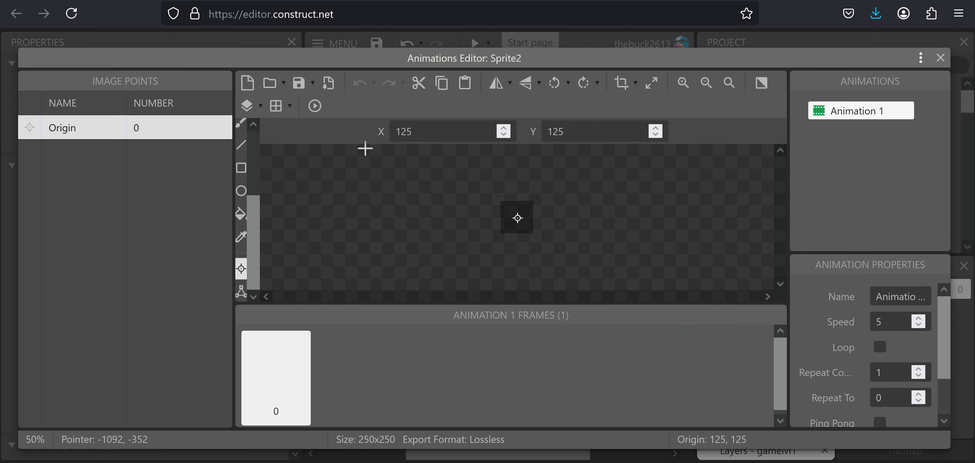
- Fill Sprite2's 250 x 250 image with black and place the square at about 329, 595 in the gamelvl1 layout
click(241, 215)
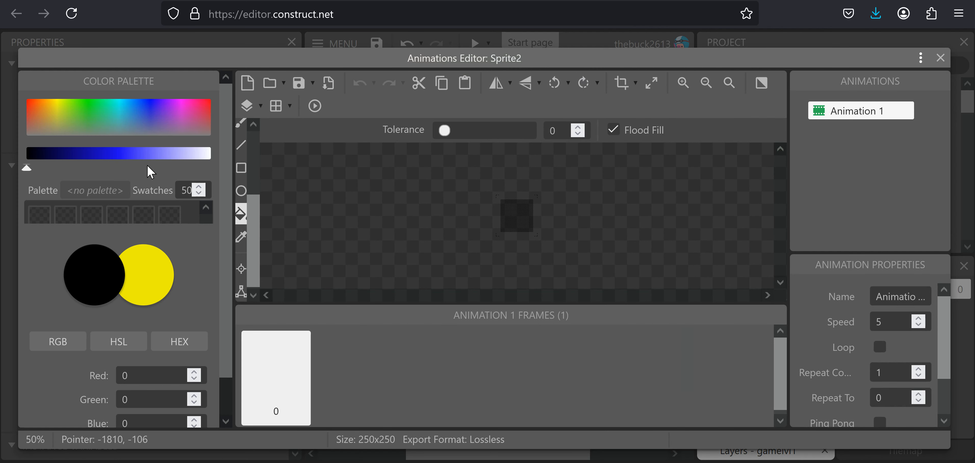
click(510, 217)
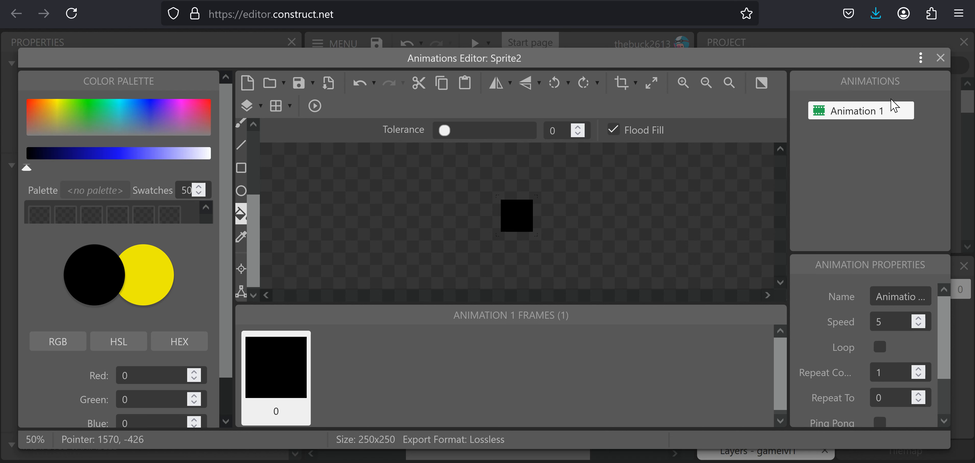
click(939, 59)
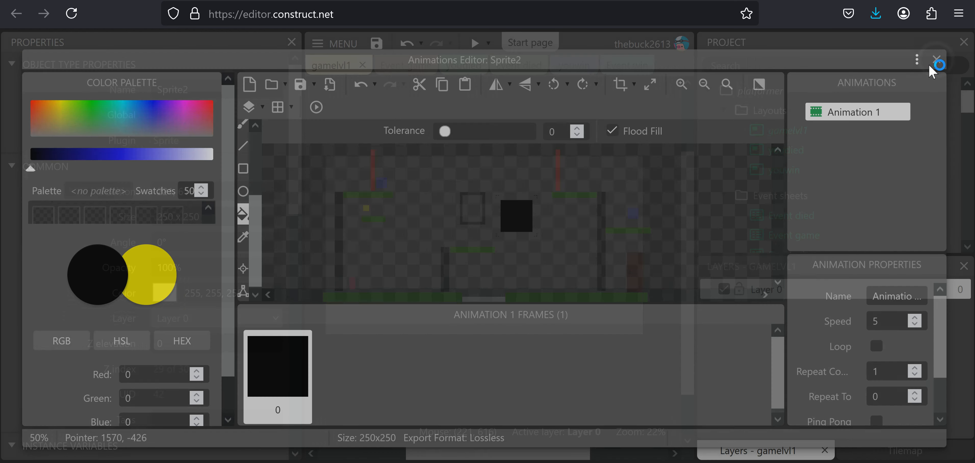
drag(393, 249, 402, 246)
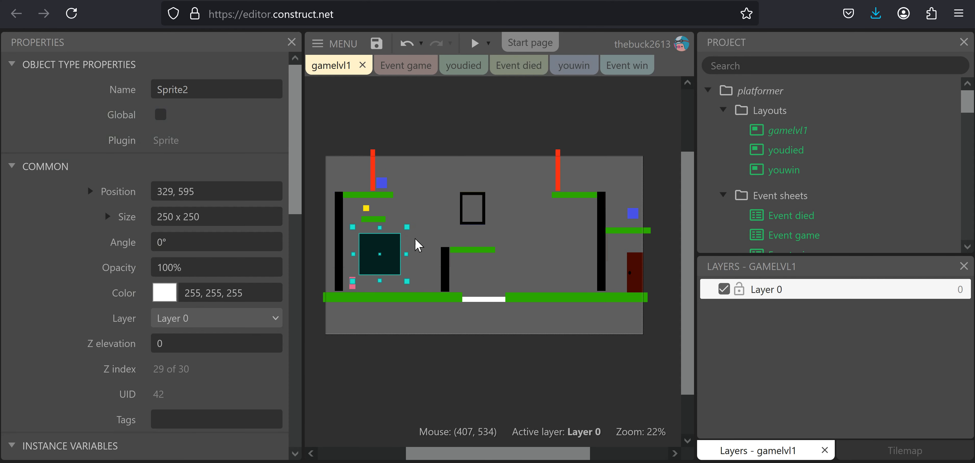
- Insert another new Sprite object into the gamelvl1 layout, to the right of the black square
right_click(416, 243)
click(470, 248)
scroll(581, 280, down, 5)
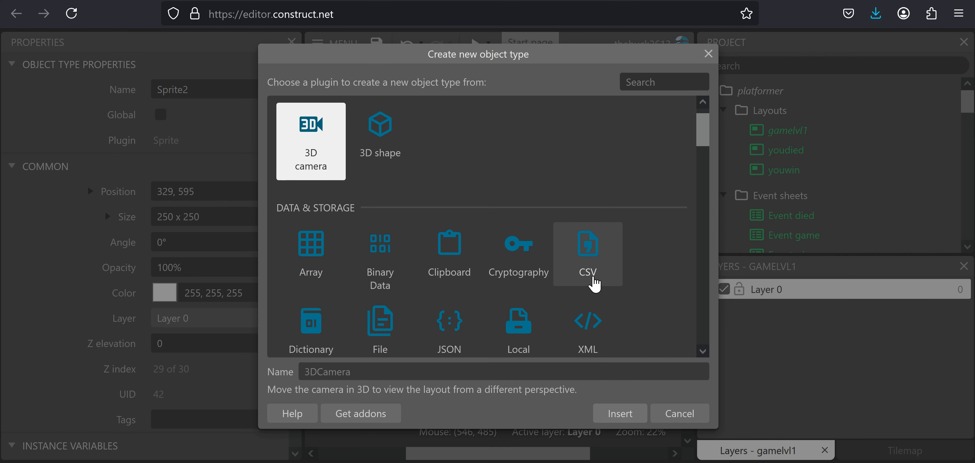
click(592, 265)
click(593, 265)
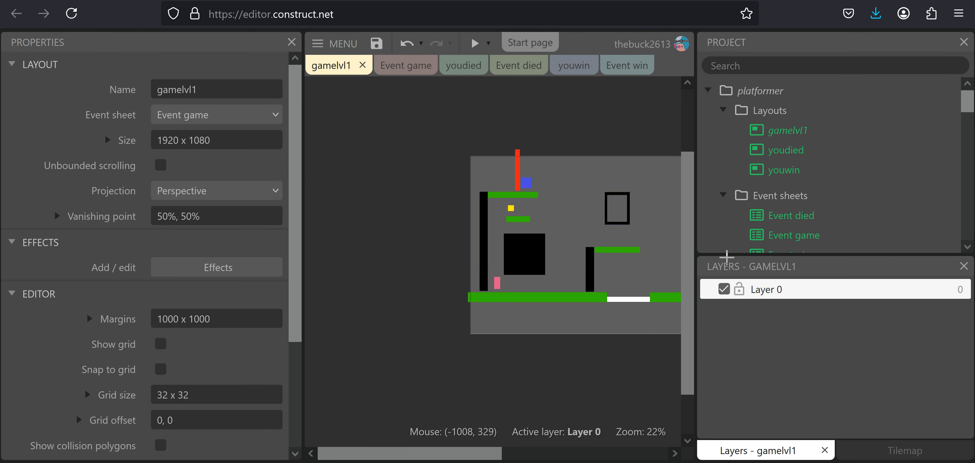
click(429, 239)
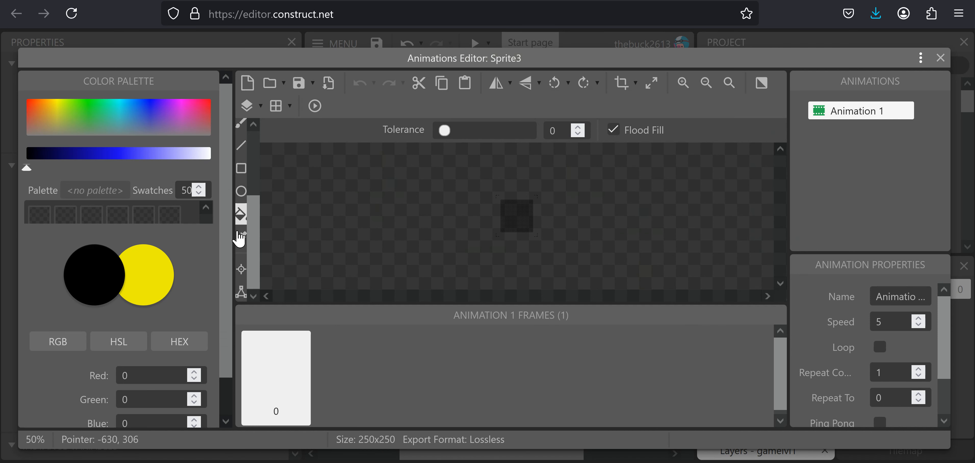
- Fill the new sprite's image with yellow and move it beside the black square at about 603, 594
click(146, 273)
click(510, 212)
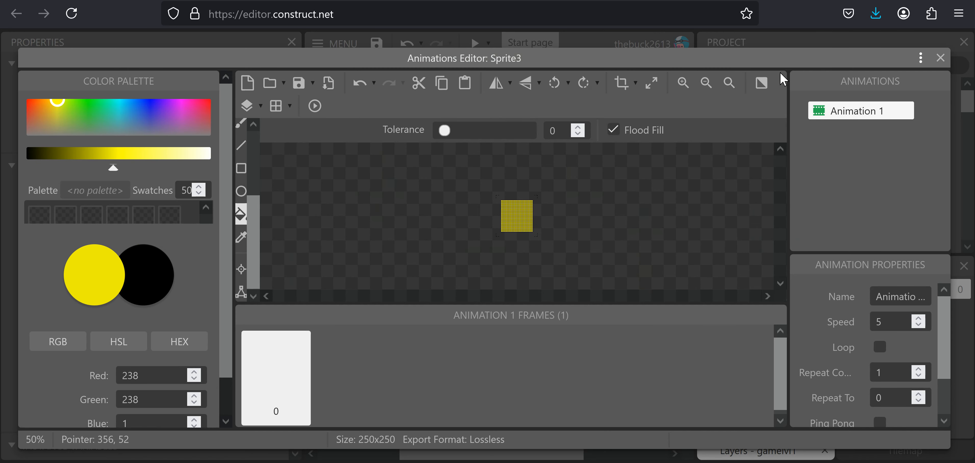
click(941, 58)
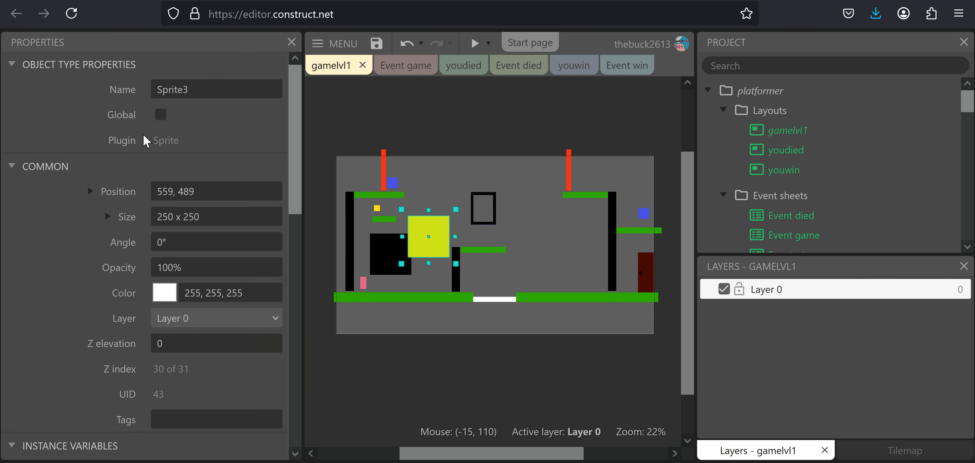
drag(442, 229, 449, 246)
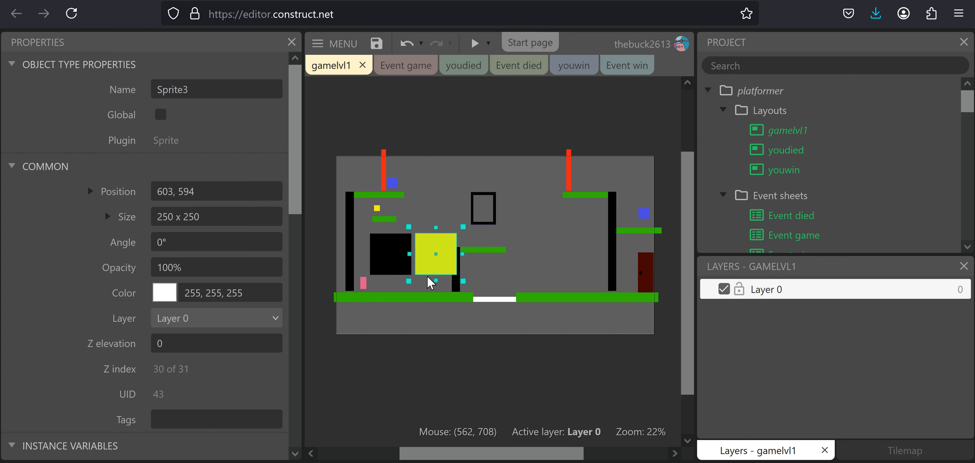
- Scale the black square in the layout down to about the pink player's size, 34 x 77, and place it just right of the player
ctrl+scroll(429, 277, up, 5)
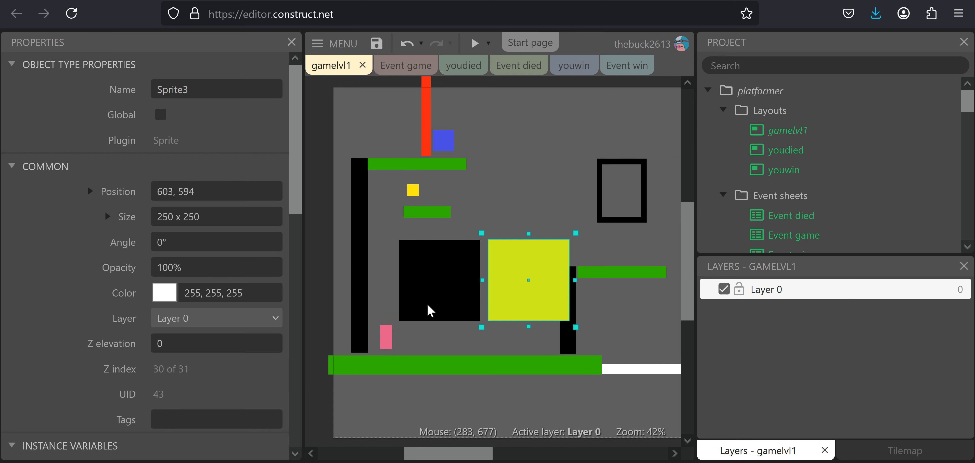
click(390, 338)
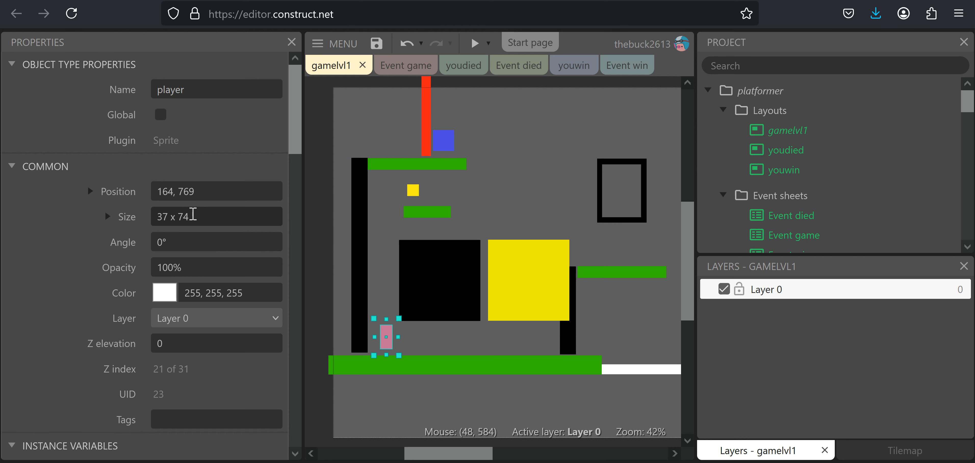
drag(435, 286, 425, 315)
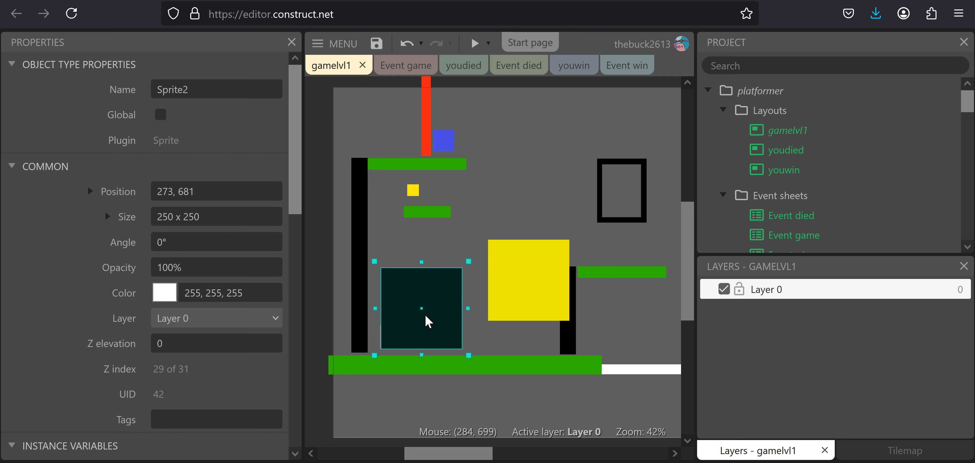
drag(468, 261, 397, 317)
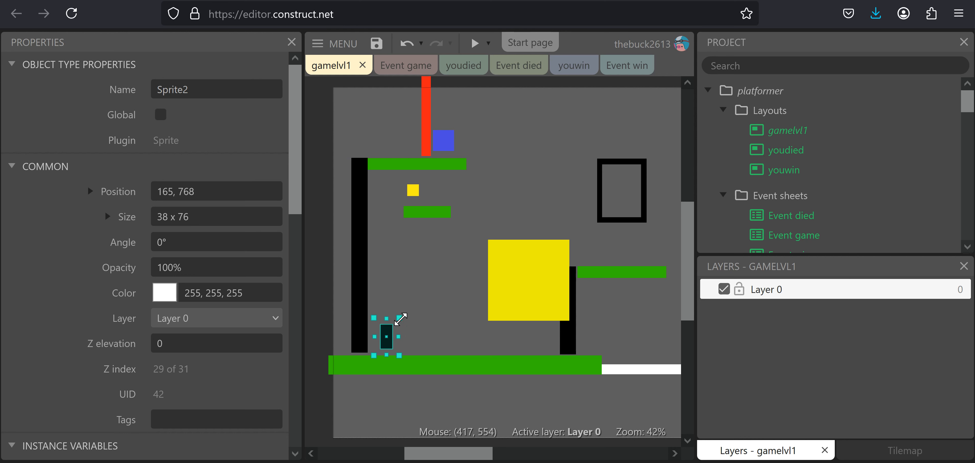
drag(400, 319, 406, 331)
- Resize the yellow sprite's image canvas to 34 x 77 pixels and compare it against the black sprite, leaving the two side by side
click(540, 258)
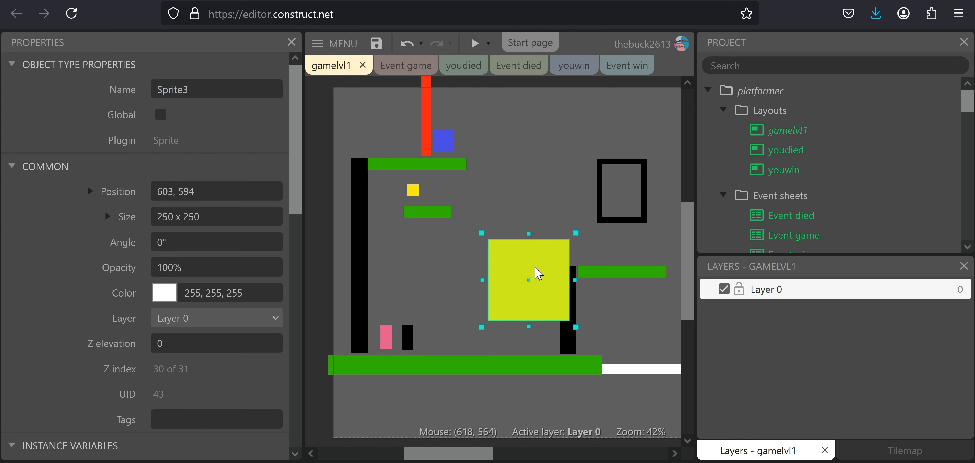
drag(528, 269, 483, 284)
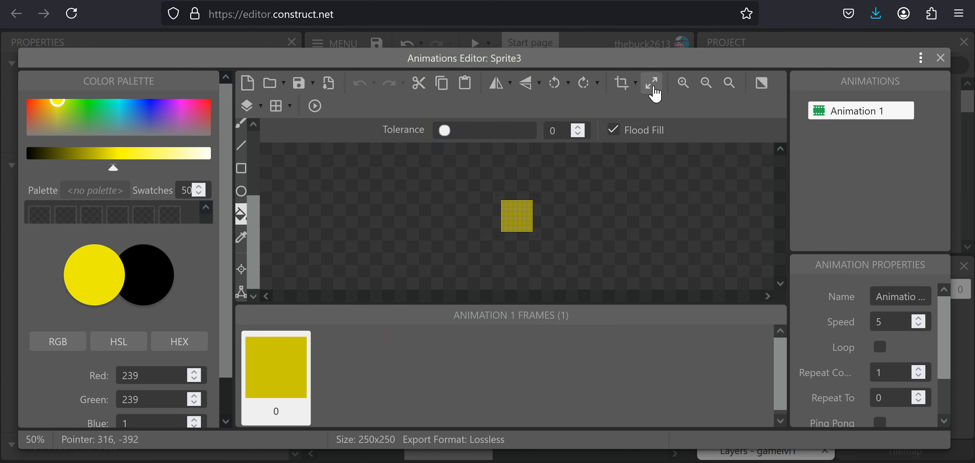
click(651, 82)
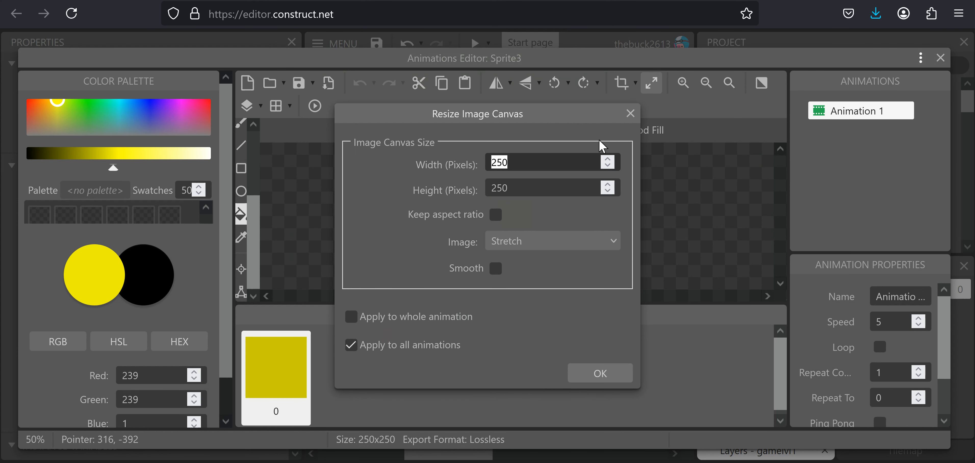
text(77)
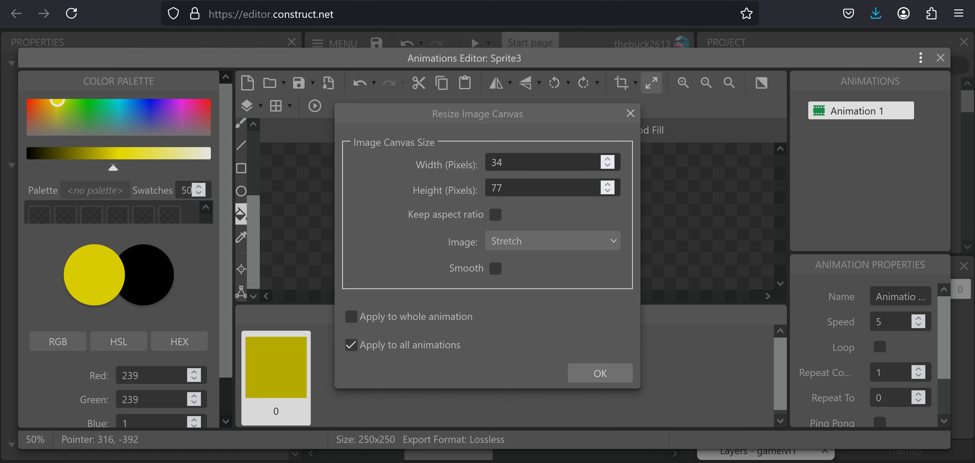
key(Return)
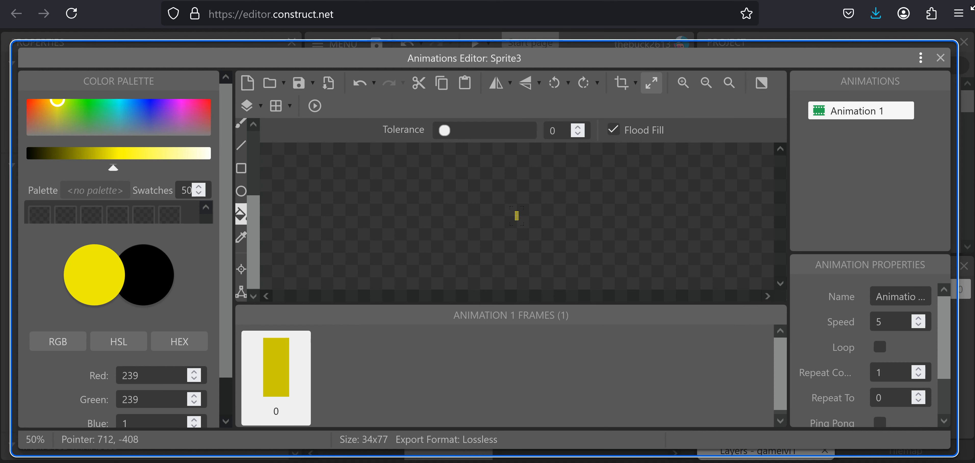
click(940, 57)
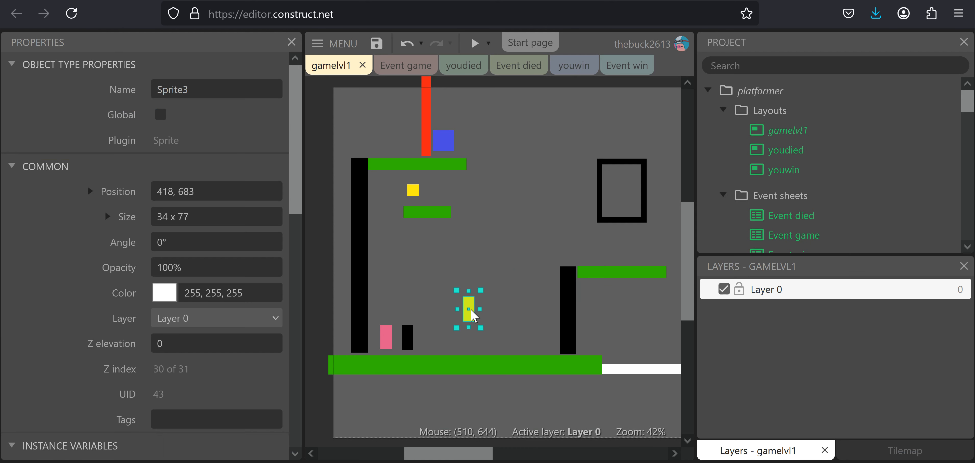
drag(469, 308, 414, 333)
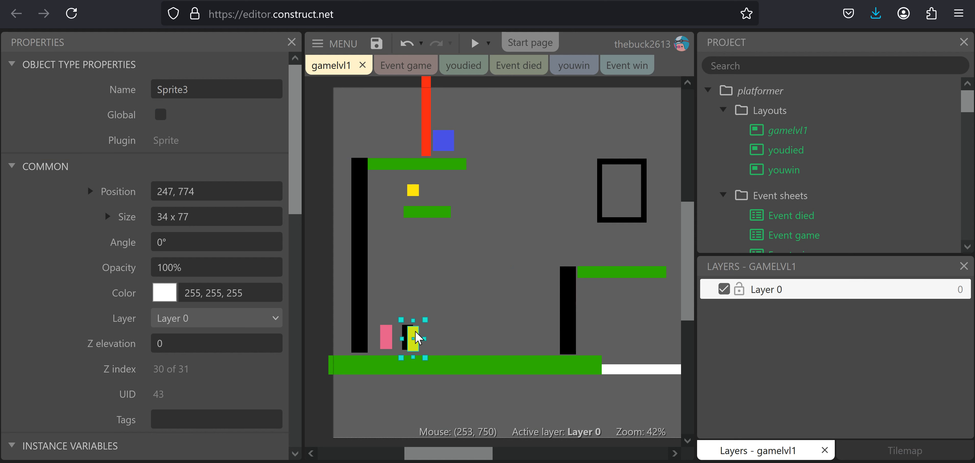
mouse_move(410, 334)
mouse_down()
mouse_move(445, 327)
mouse_move(416, 326)
mouse_up()
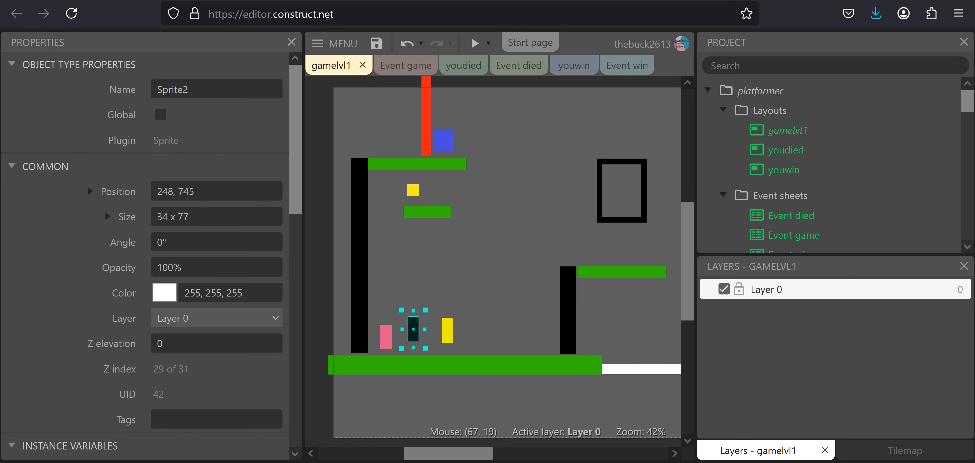
- Start loading an image file into the black sprite's animation frame and browse to the tutorial pic folder on the Desktop
key(Return)
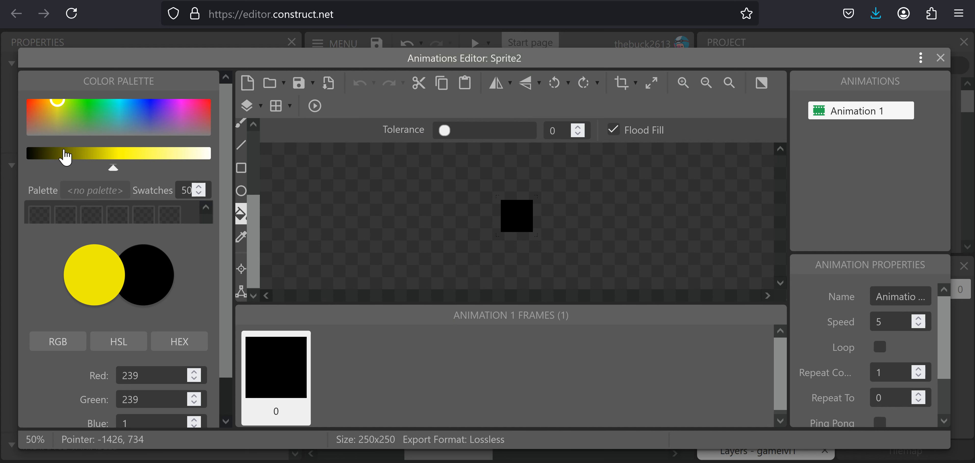
click(269, 82)
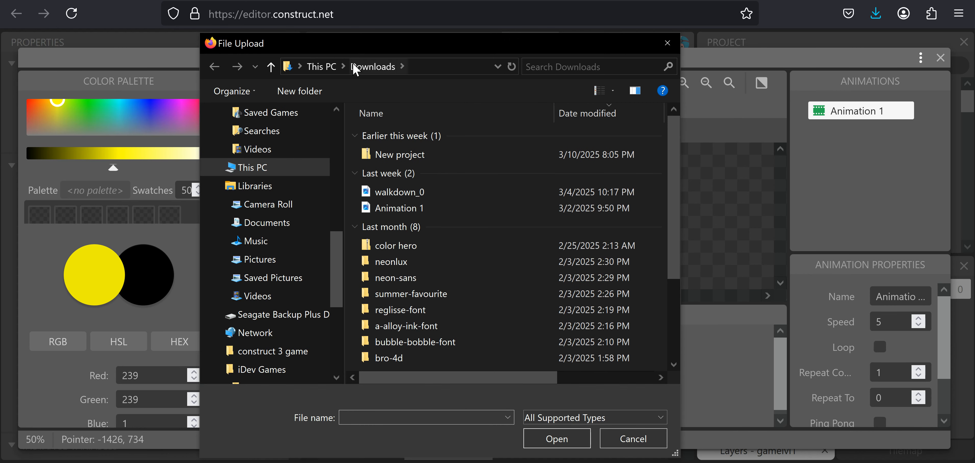
click(325, 68)
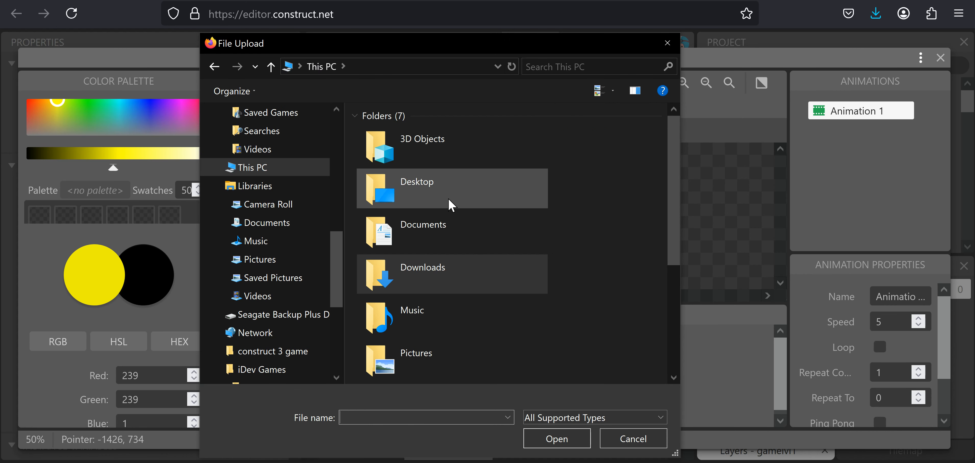
click(437, 191)
double_click(437, 191)
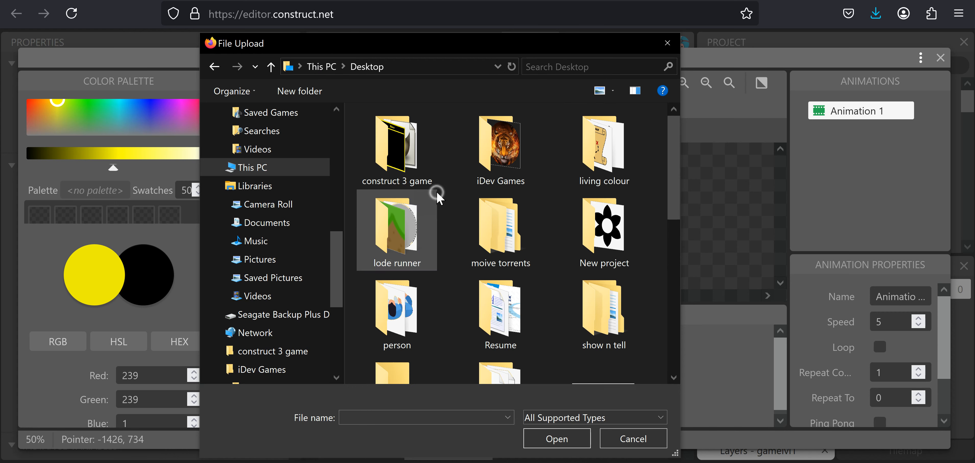
scroll(485, 222, down, 5)
scroll(425, 224, up, 2)
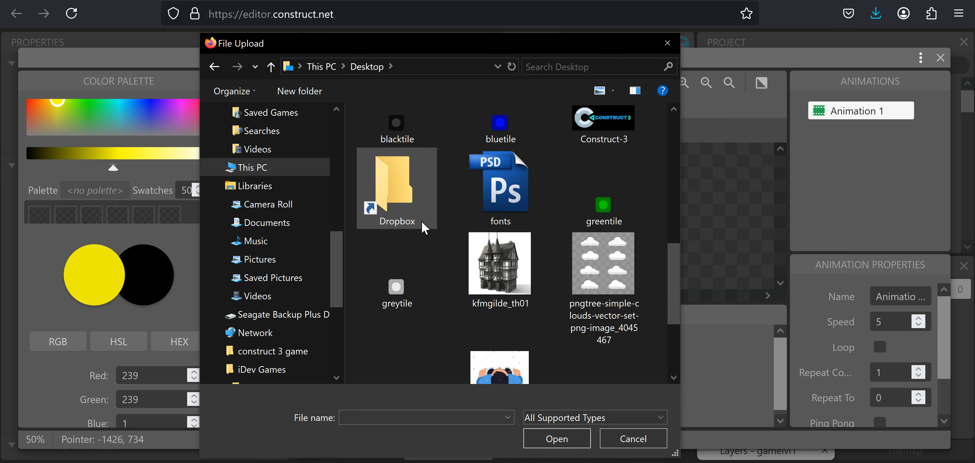
scroll(403, 202, up, 5)
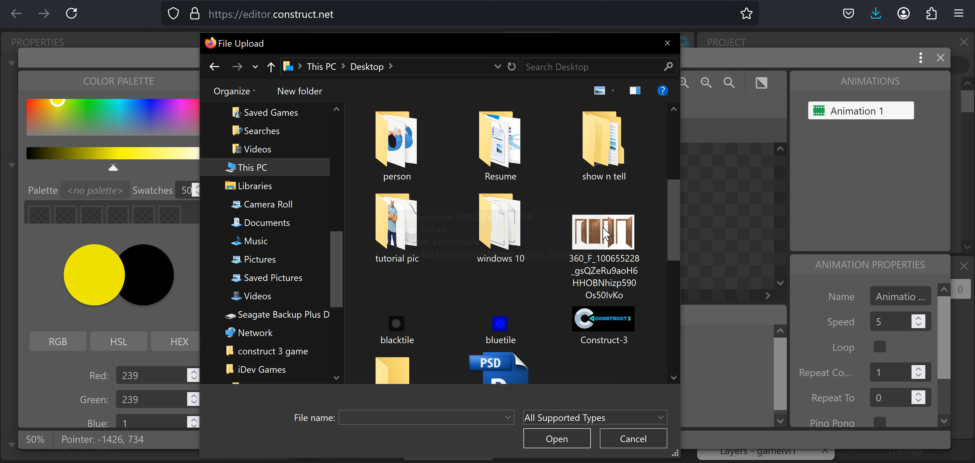
double_click(392, 218)
click(390, 217)
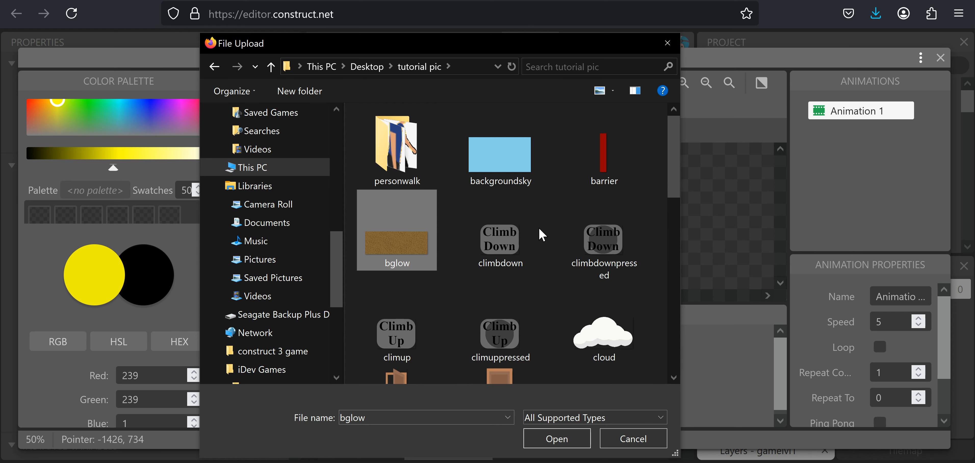
- Replace the black sprite's image with file 1 from the personwalk folder and inspect its scale in the layout
scroll(540, 235, down, 6)
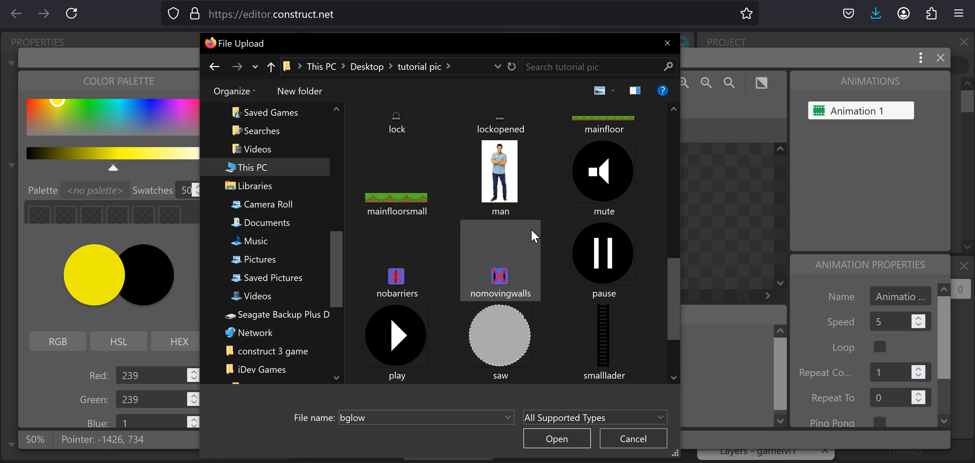
scroll(534, 235, up, 6)
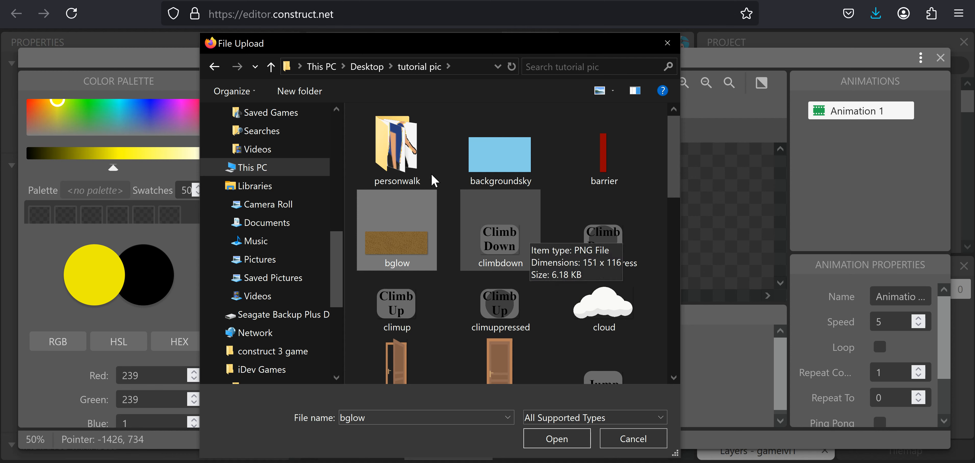
double_click(401, 157)
click(560, 172)
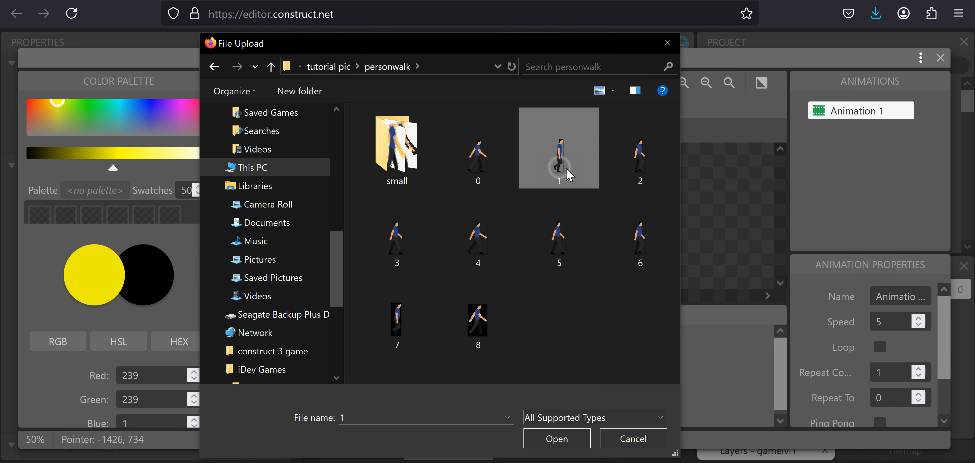
key(Return)
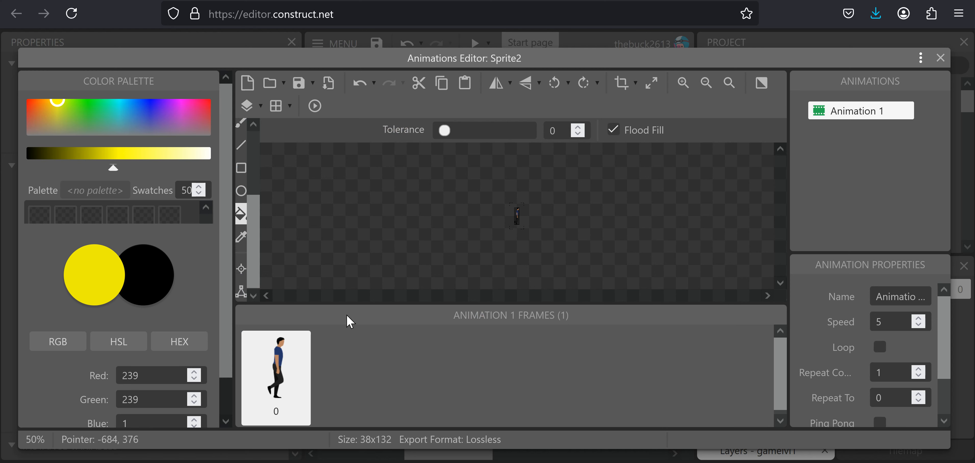
click(940, 58)
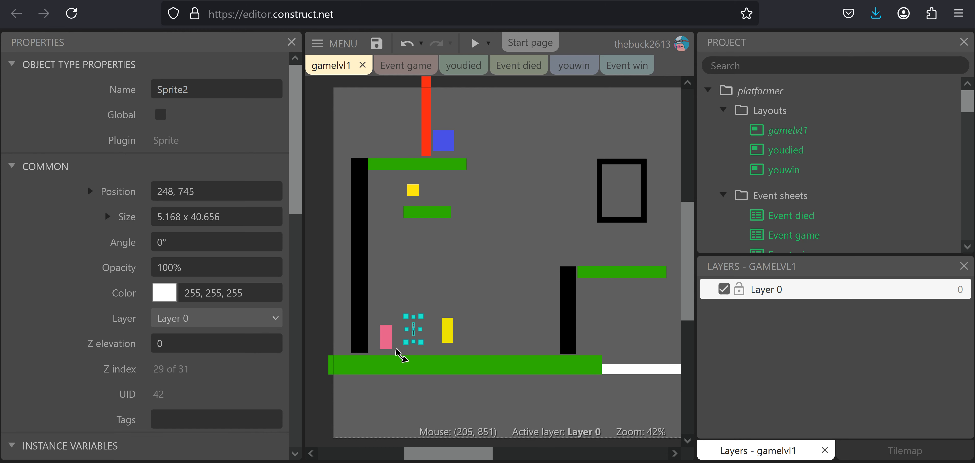
key(super)
key(super)
ctrl+scroll(416, 351, up, 10)
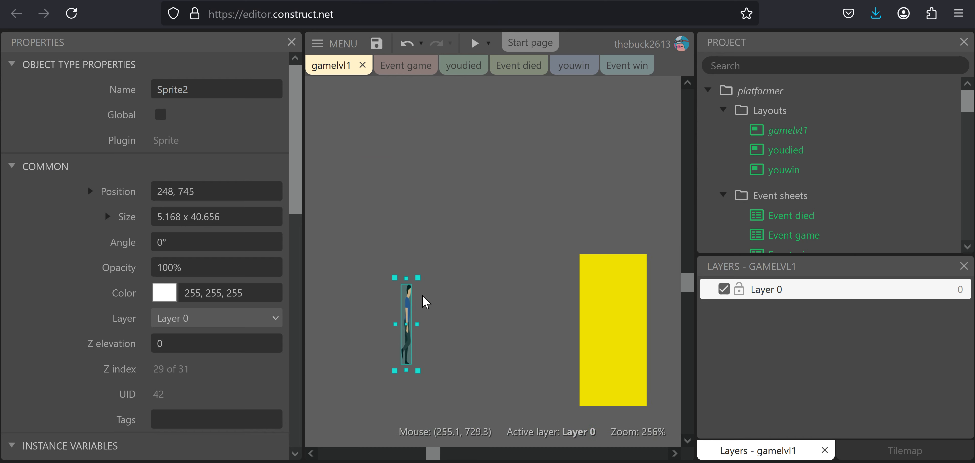
- Move the tiny walking-person sprite onto the pink player, try stretching it to the player's size, and undo the stretch
ctrl+scroll(420, 297, down, 3)
drag(405, 302, 331, 307)
middle_drag(342, 311, 527, 238)
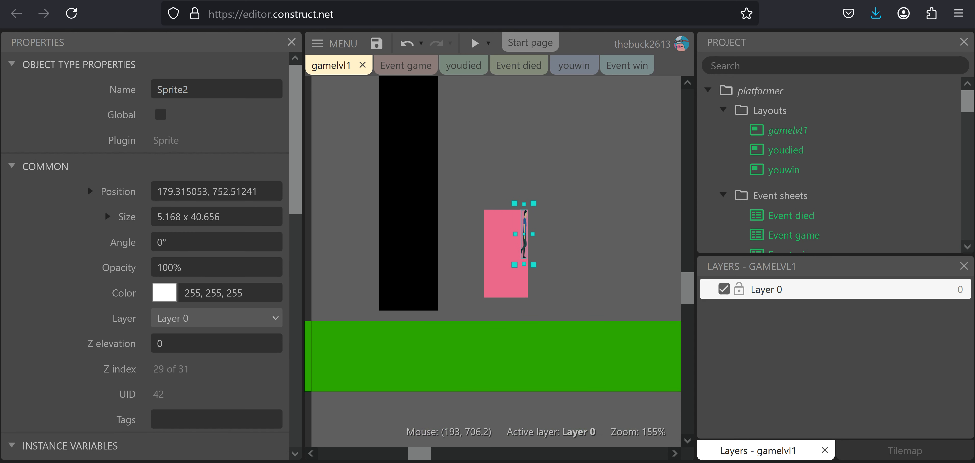
drag(514, 265, 480, 301)
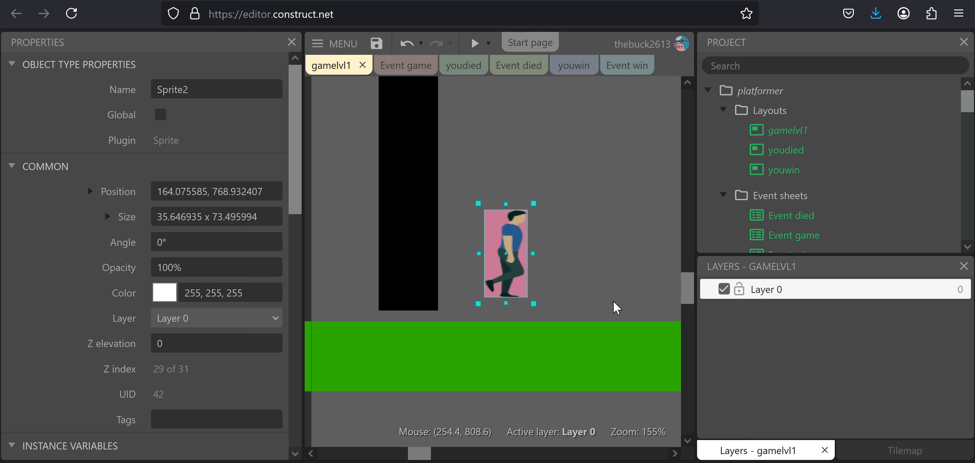
key(ctrl+z)
- Replace the yellow sprite's image with file 1 from the personwalk folder and return to the layout
scroll(451, 250, right, 5)
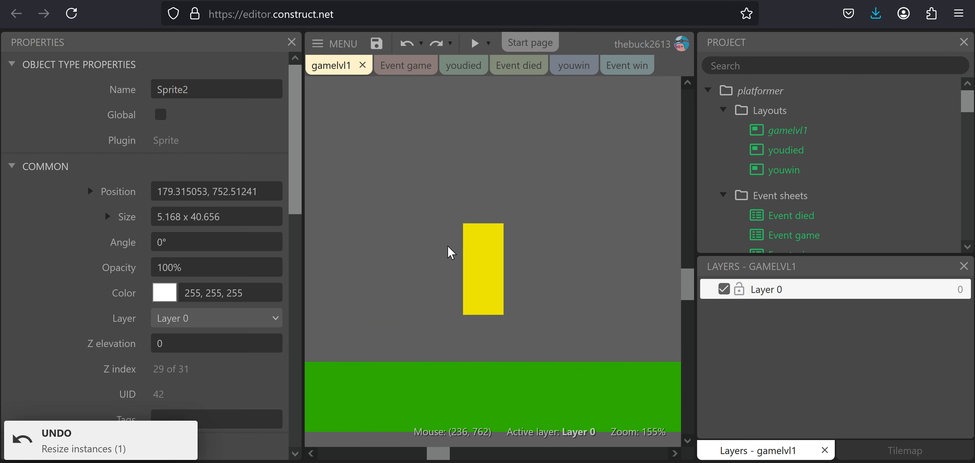
click(480, 240)
double_click(483, 252)
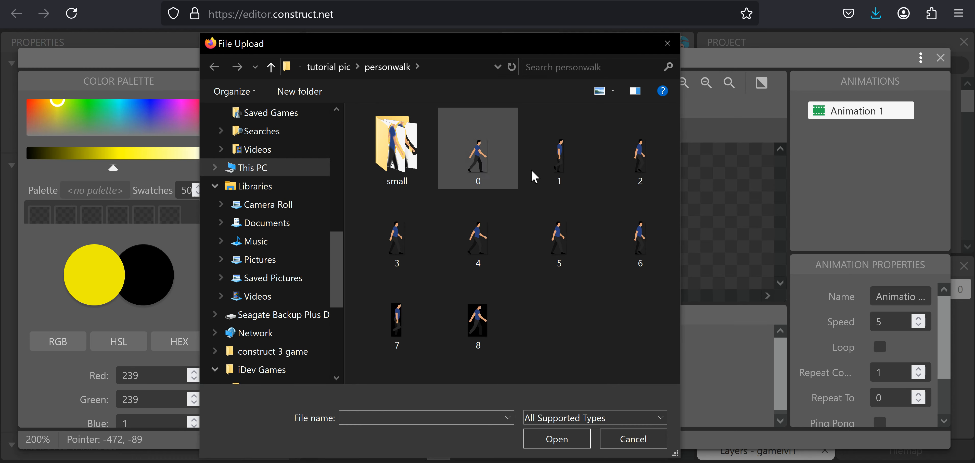
click(541, 162)
double_click(530, 128)
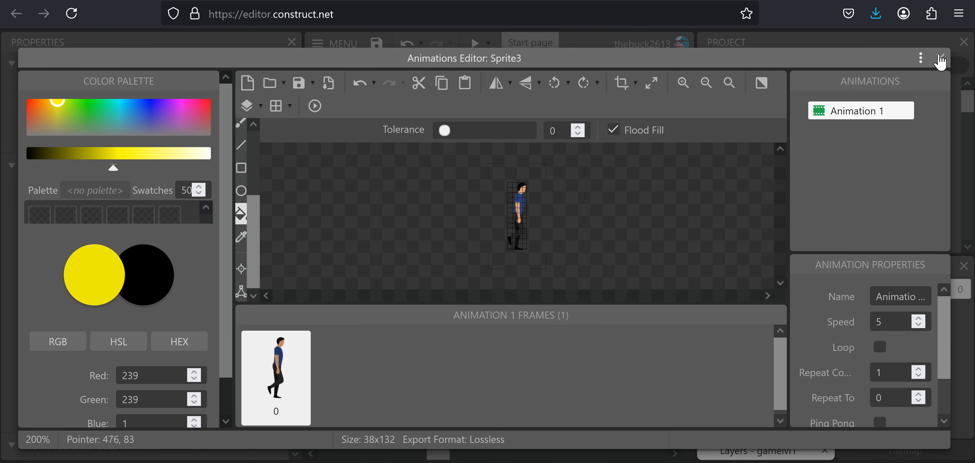
click(940, 60)
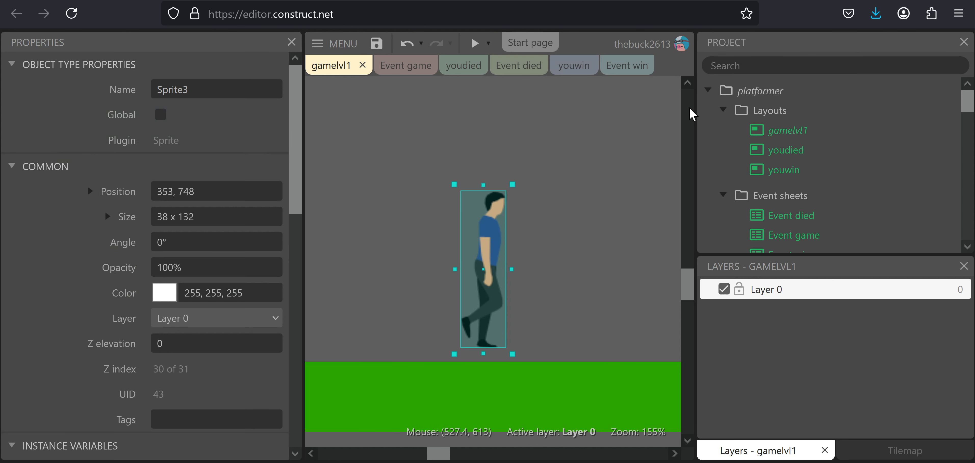
- Place the larger person sprite beside the pink player at 205, 736, try enlarging it proportionally, and undo the enlargement
ctrl+scroll(598, 202, down, 2)
ctrl+scroll(594, 201, down, 2)
drag(469, 218, 416, 208)
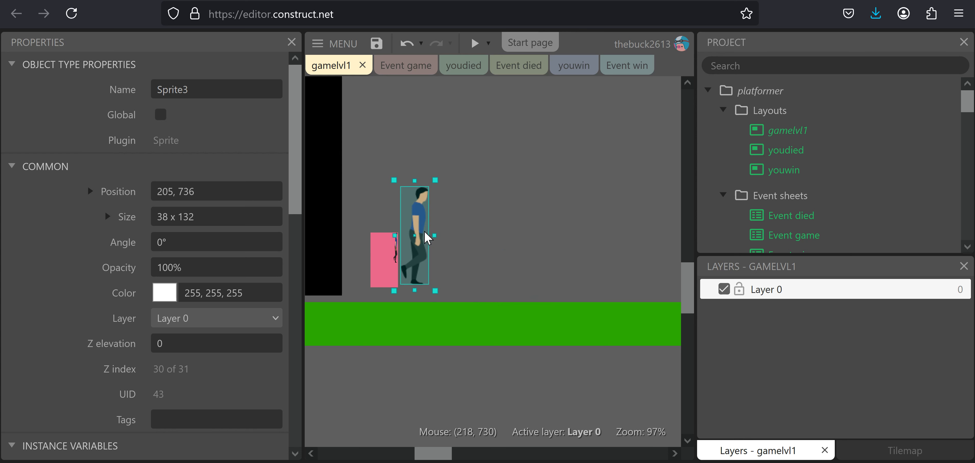
drag(432, 183, 503, 217)
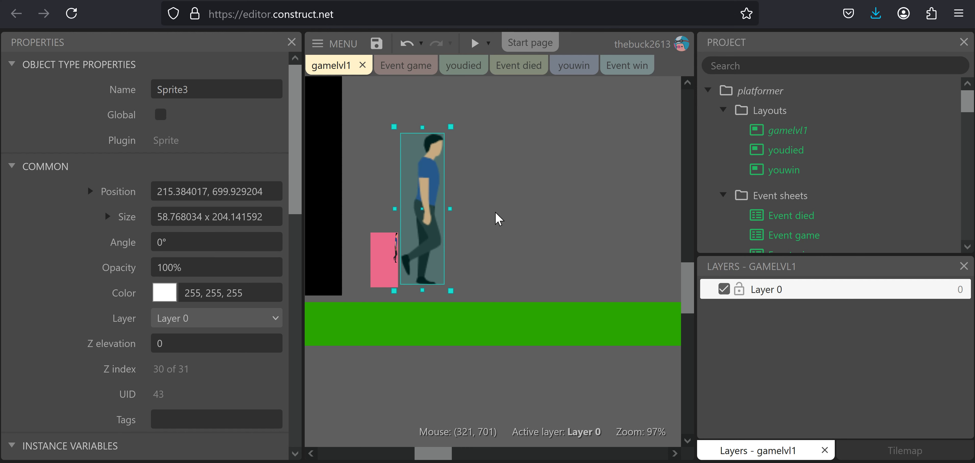
key(ctrl+z)
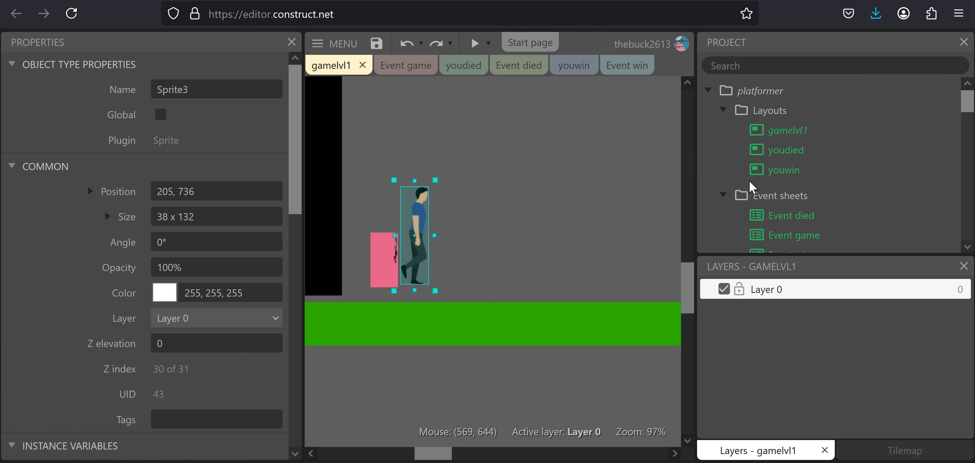
- Delete the Sprite2 and Sprite3 object types from the project
scroll(748, 179, down, 15)
scroll(720, 209, up, 4)
scroll(753, 189, up, 3)
click(783, 159)
key(Delete)
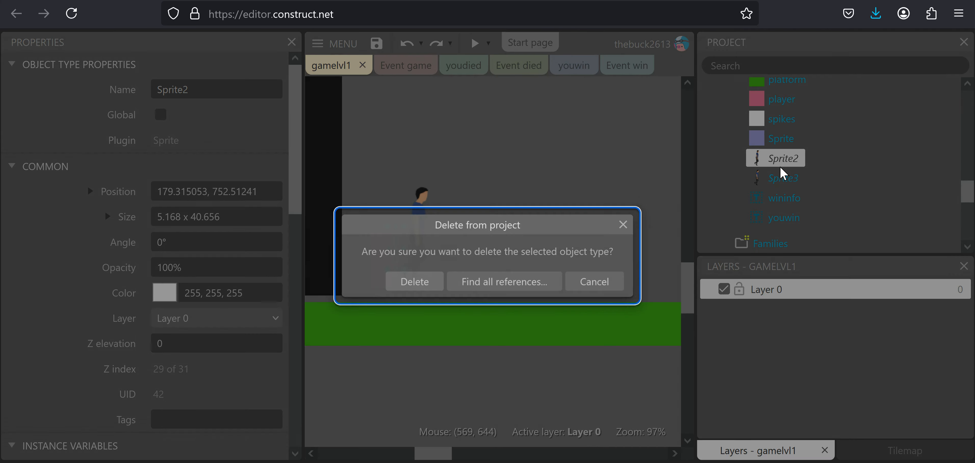
key(Return)
click(780, 167)
key(Delete)
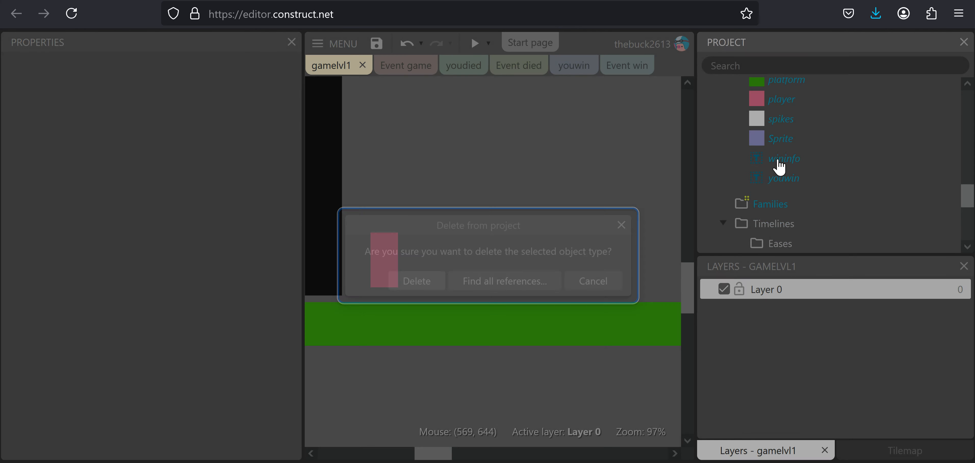
key(Return)
- Check the whole layout for instances of the leftover Sprite object type and delete it from the project
scroll(777, 167, up, 3)
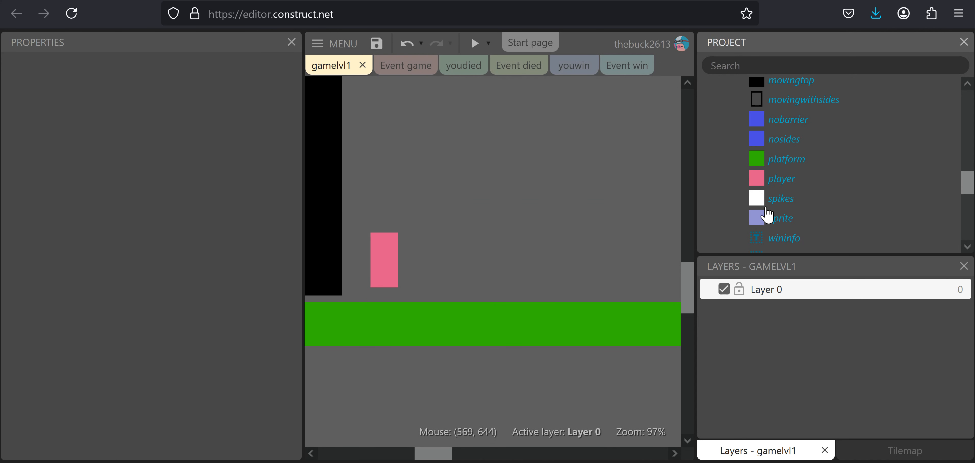
click(773, 219)
ctrl+scroll(588, 224, down, 5)
click(411, 341)
middle_drag(410, 342, 389, 364)
ctrl+scroll(509, 289, down, 4)
middle_drag(571, 294, 529, 267)
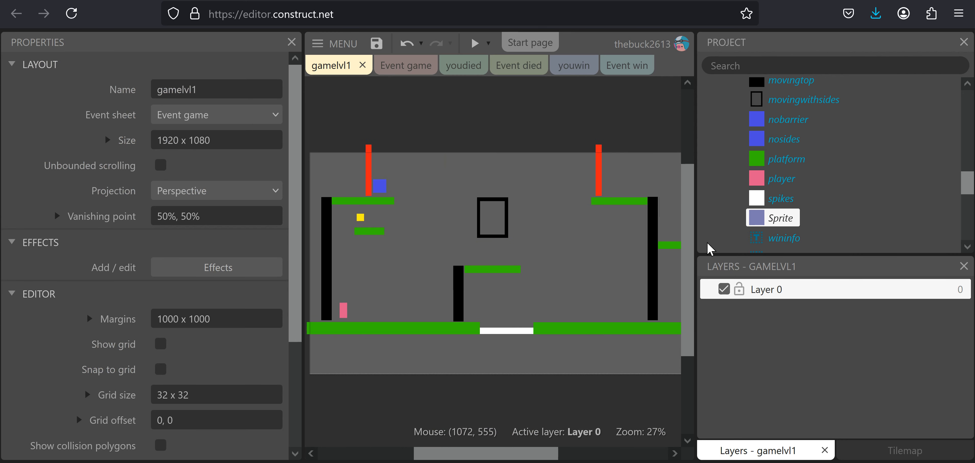
click(756, 223)
click(644, 117)
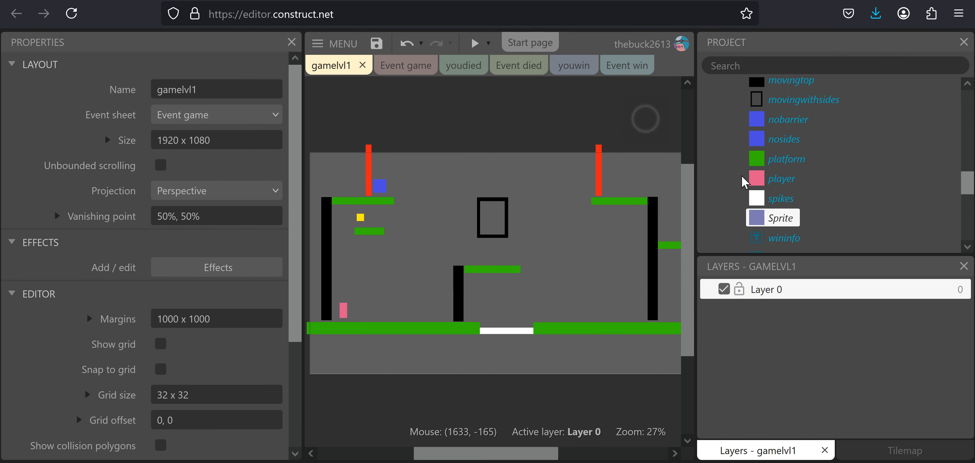
click(762, 194)
click(763, 220)
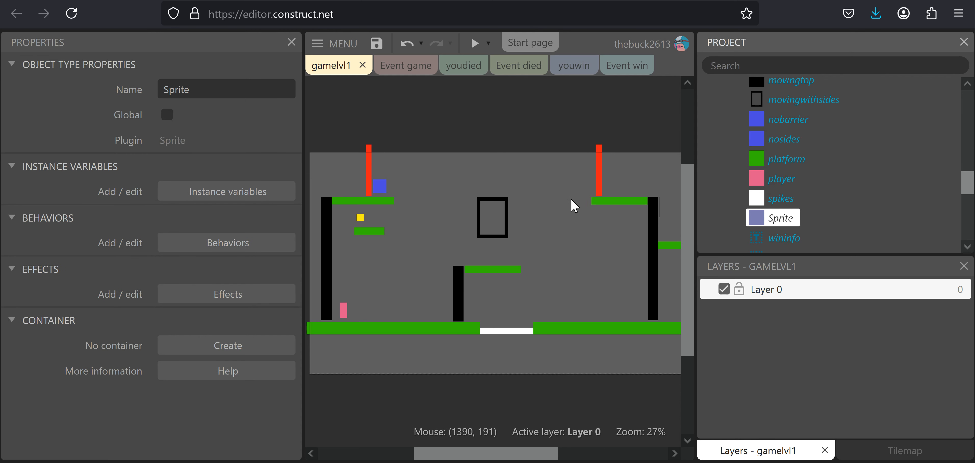
ctrl+scroll(574, 206, down, 10)
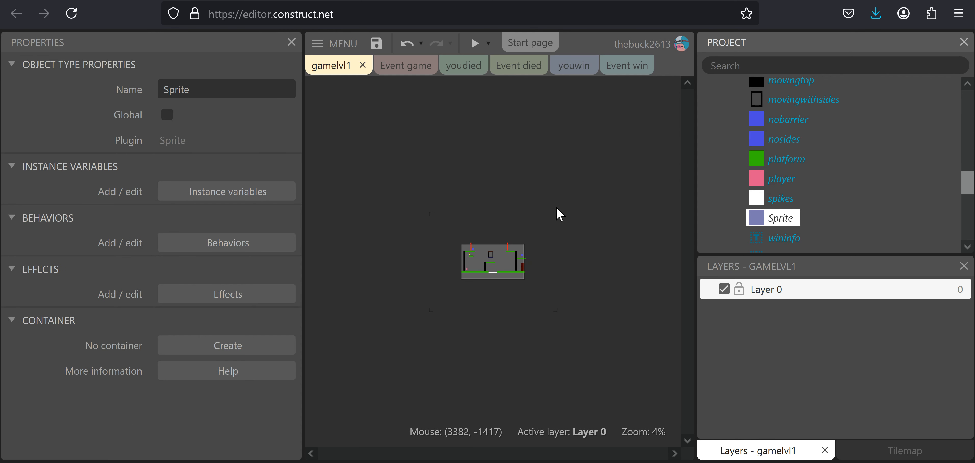
ctrl+scroll(492, 265, up, 8)
ctrl+scroll(531, 266, up, 3)
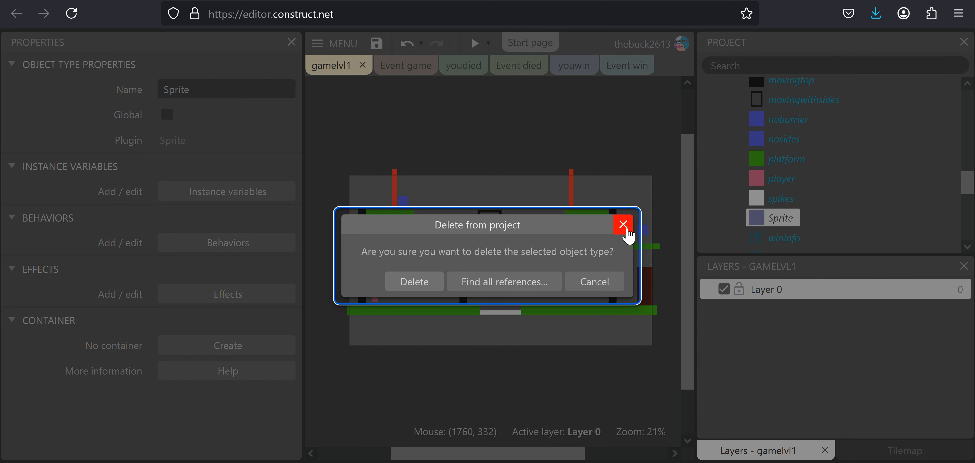
key(Return)
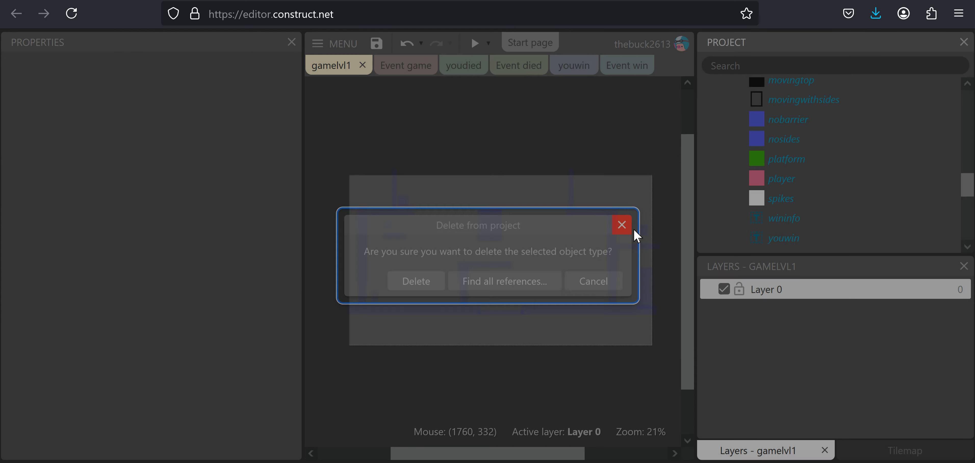
- Examine where the ladderwall instances sit in gamelvl1, and inspect the tall black ladder and the upper green platform
scroll(744, 176, up, 5)
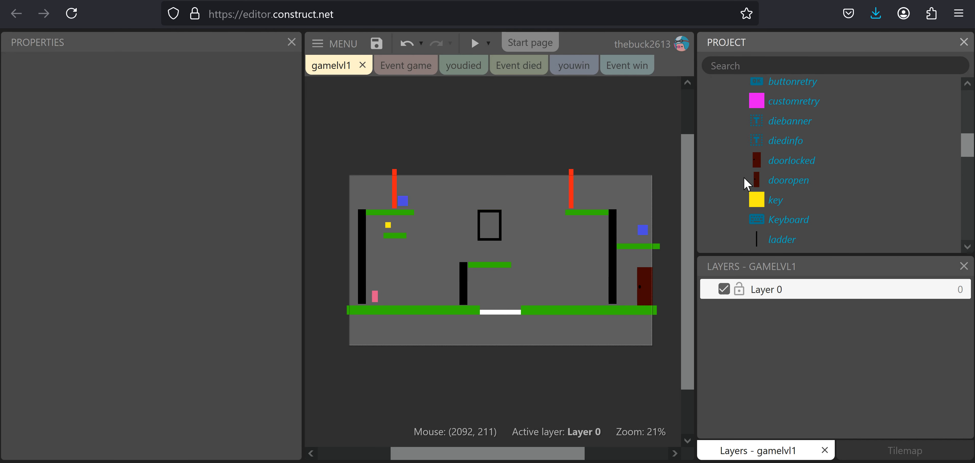
scroll(745, 182, down, 1)
scroll(749, 185, down, 2)
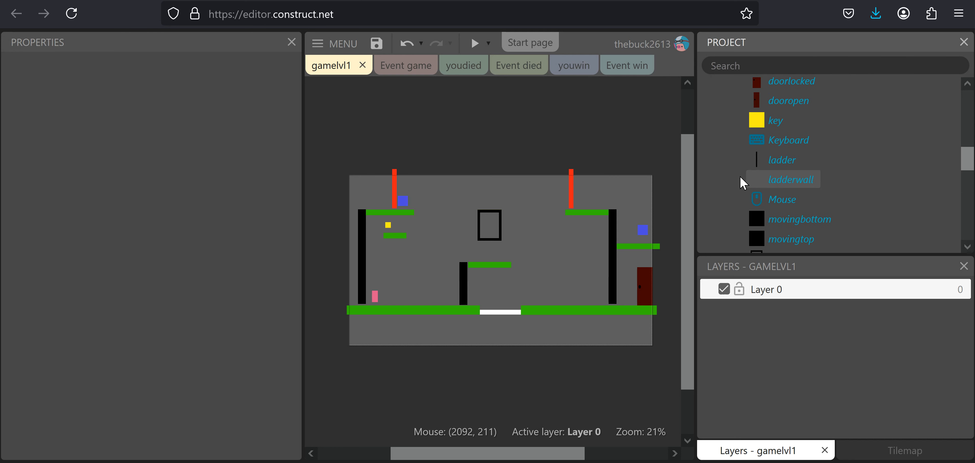
click(782, 182)
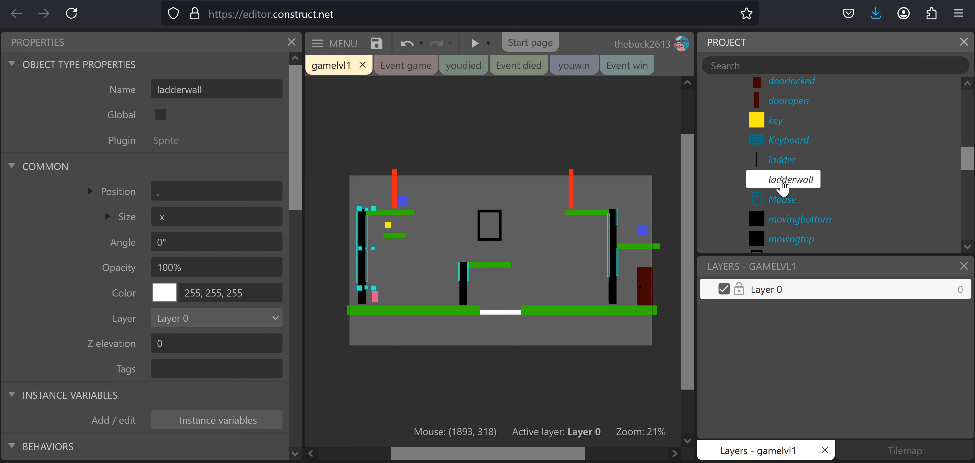
click(607, 113)
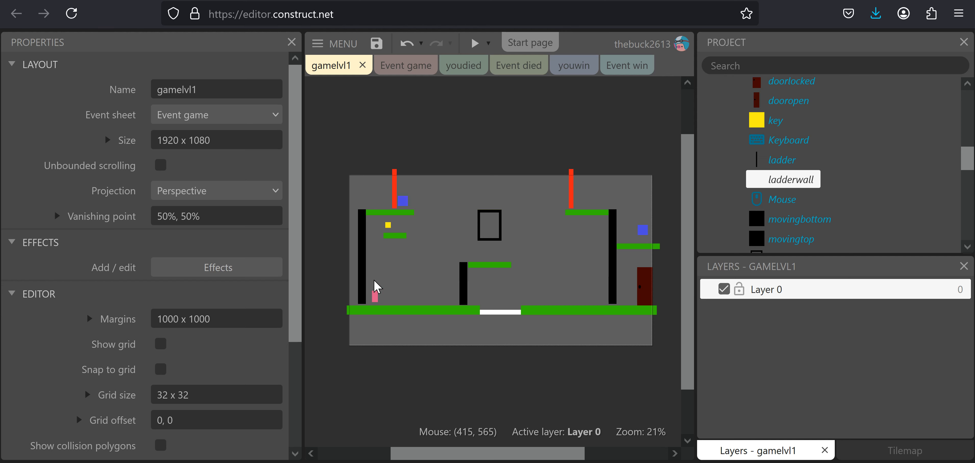
ctrl+scroll(378, 297, up, 1)
ctrl+scroll(378, 297, up, 1)
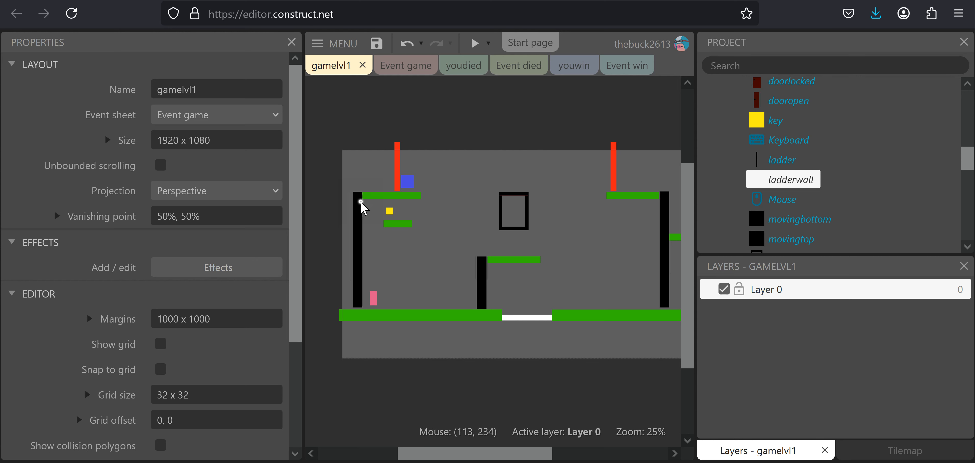
click(357, 208)
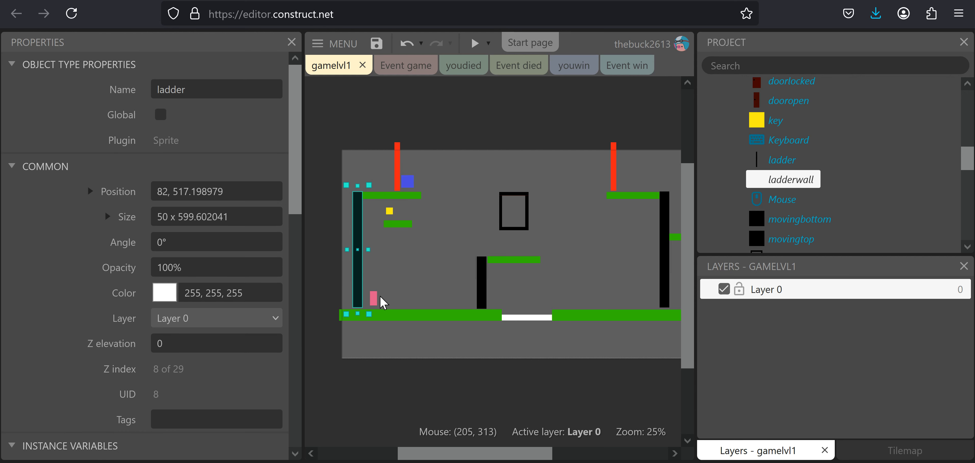
click(371, 194)
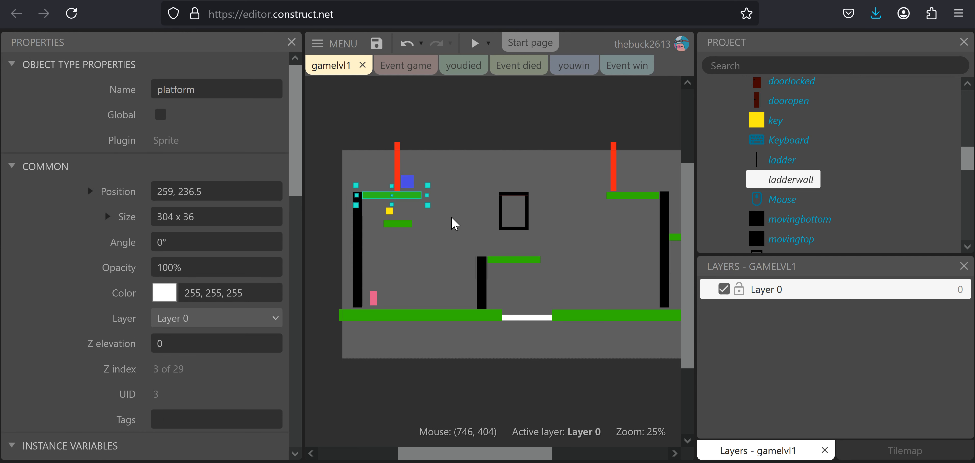
- Replace the platform sprite's image with mainfloorsmall from the tutorial pic folder and inspect the platforms across the layout
double_click(398, 224)
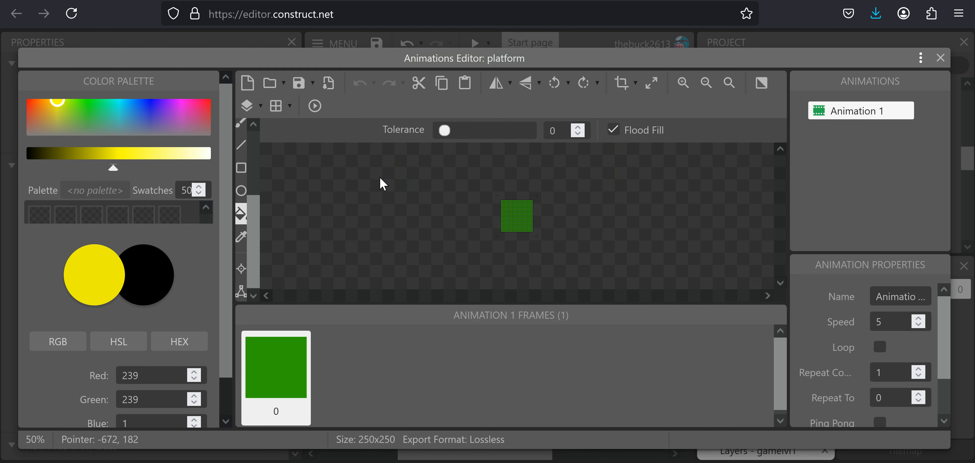
click(270, 83)
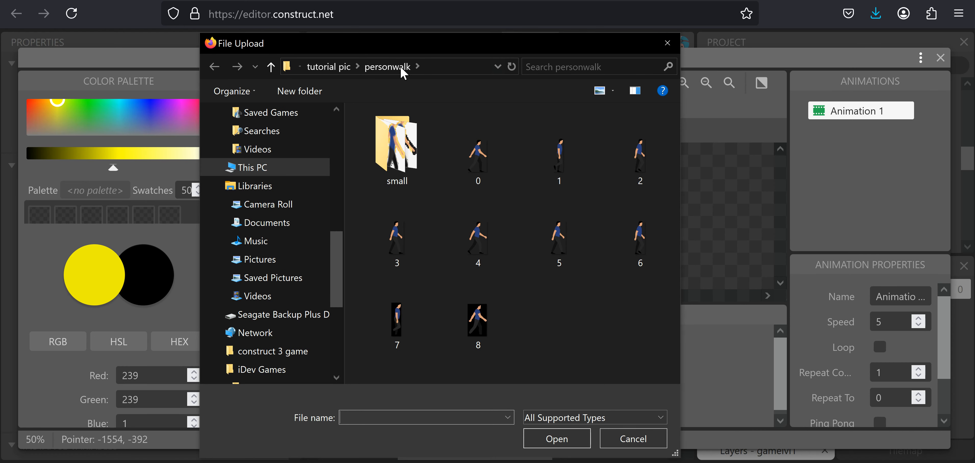
scroll(489, 252, down, 10)
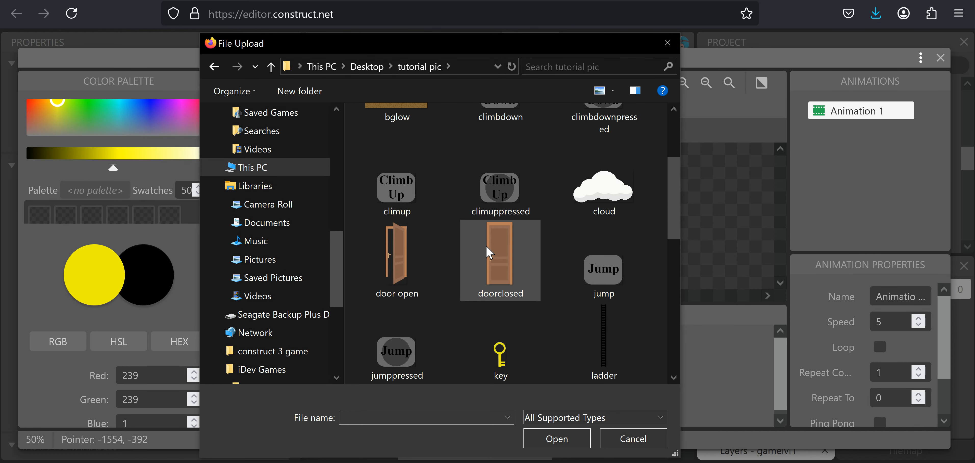
scroll(489, 253, up, 3)
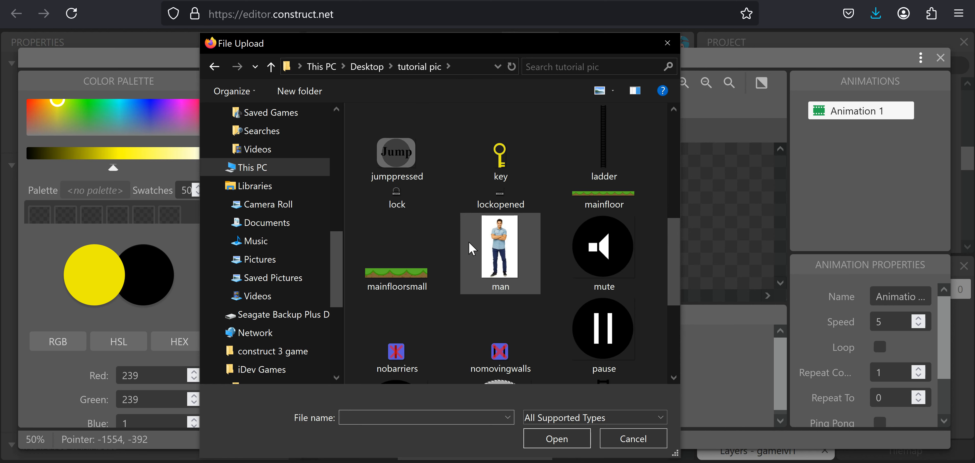
click(399, 281)
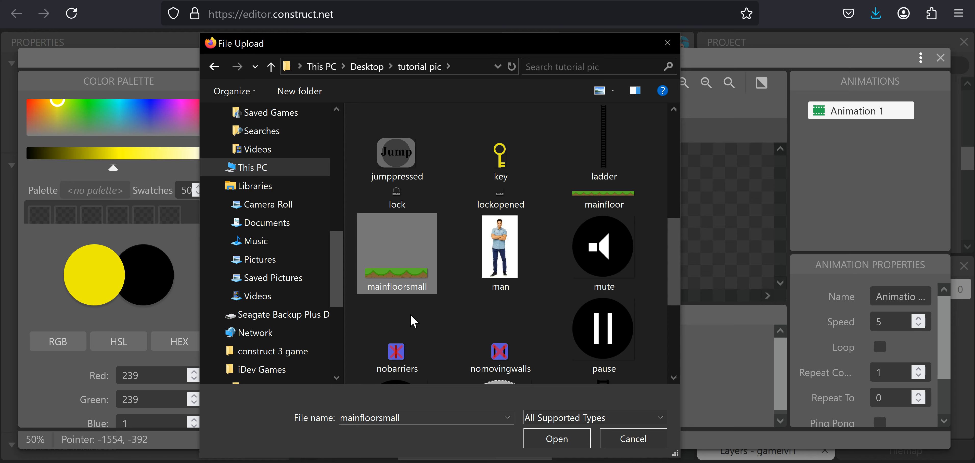
key(Return)
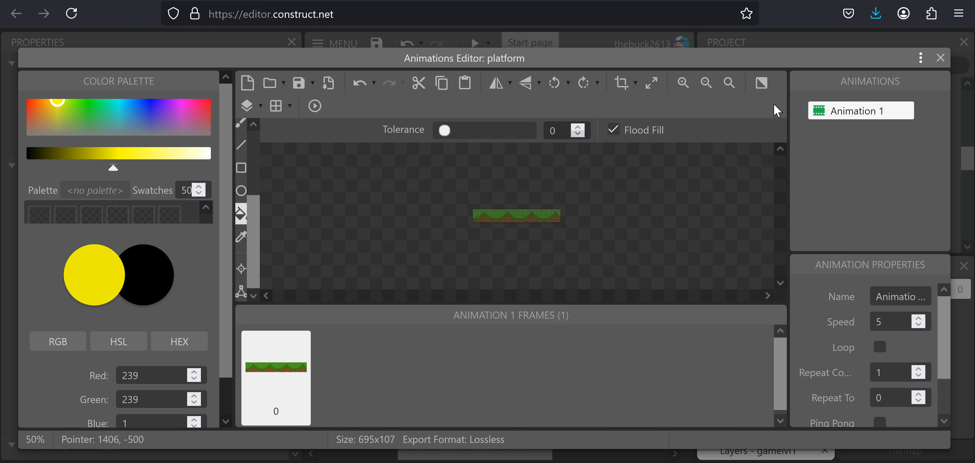
click(939, 58)
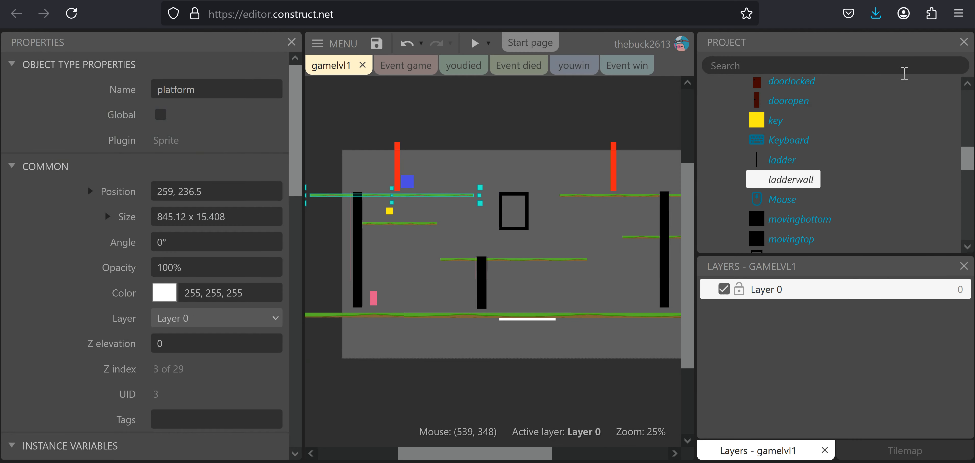
mouse_move(642, 237)
middle_down()
mouse_move(463, 219)
mouse_move(629, 242)
middle_up()
scroll(590, 246, down, 5)
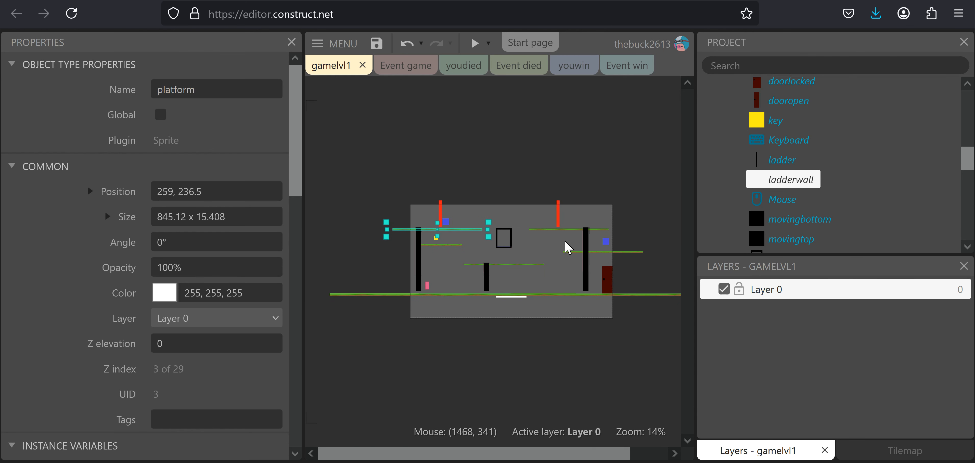
scroll(570, 244, up, 1)
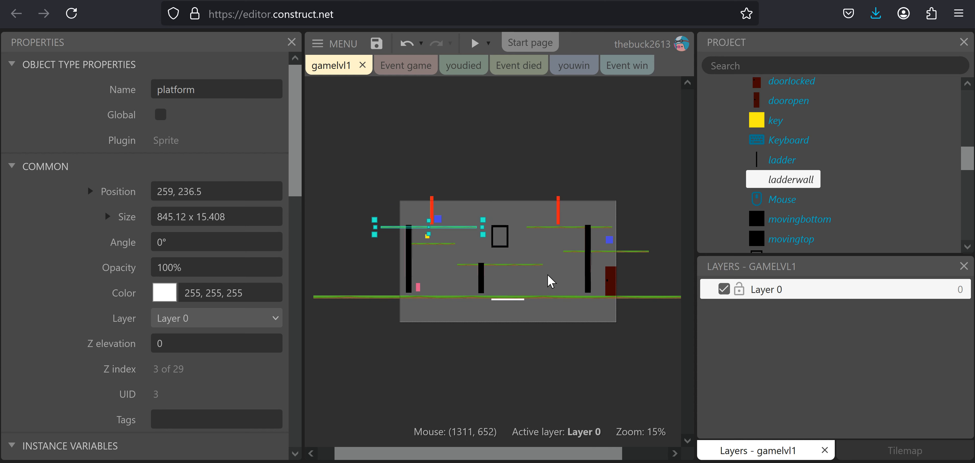
middle_drag(577, 272, 551, 222)
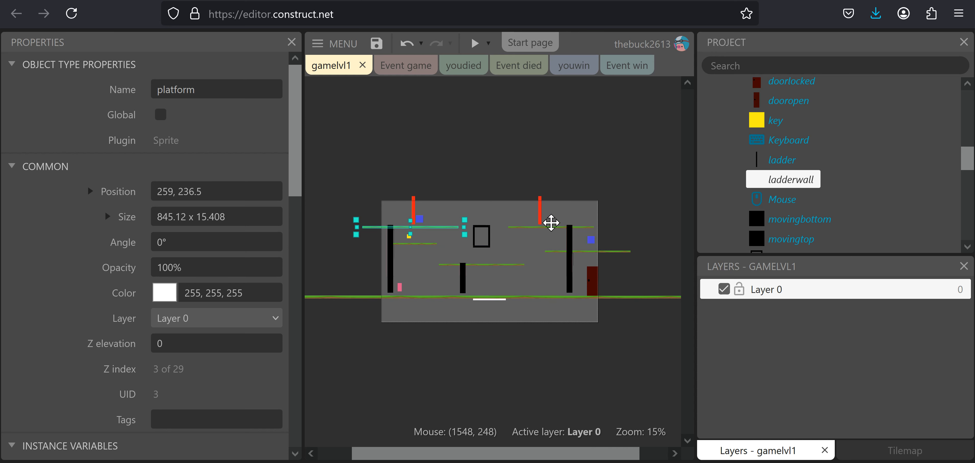
- Resize the selected upper platform instance beside the tall black ladder to about 383 x 31
scroll(448, 203, up, 7)
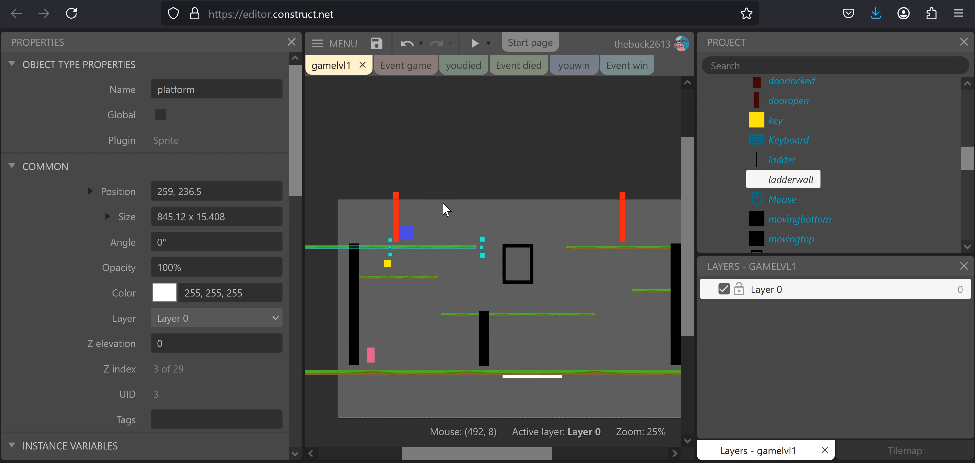
scroll(449, 209, up, 2)
middle_drag(458, 213, 508, 219)
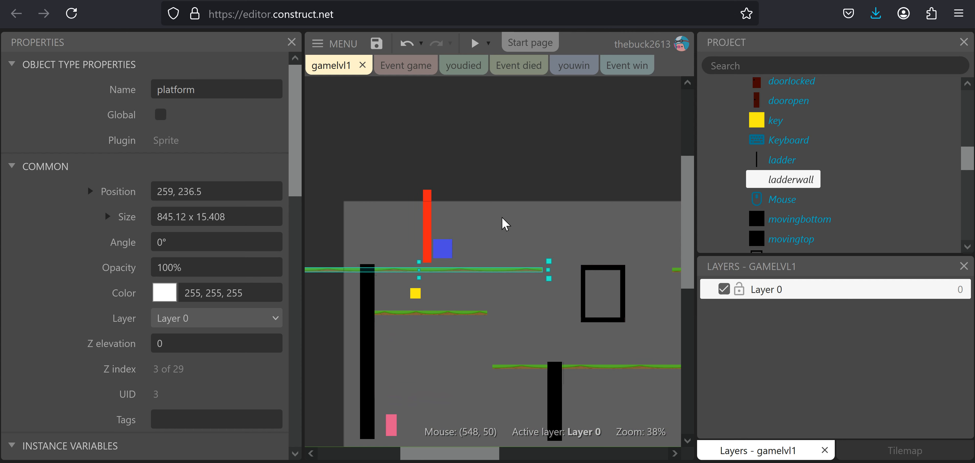
drag(550, 279, 483, 281)
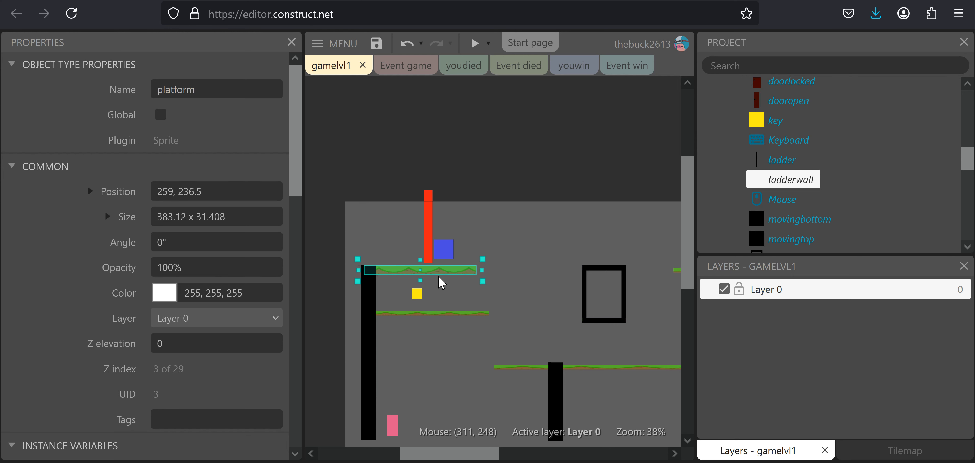
- Undo the platform resize and the replacement of the platform sprite's image
key(ctrl+z)
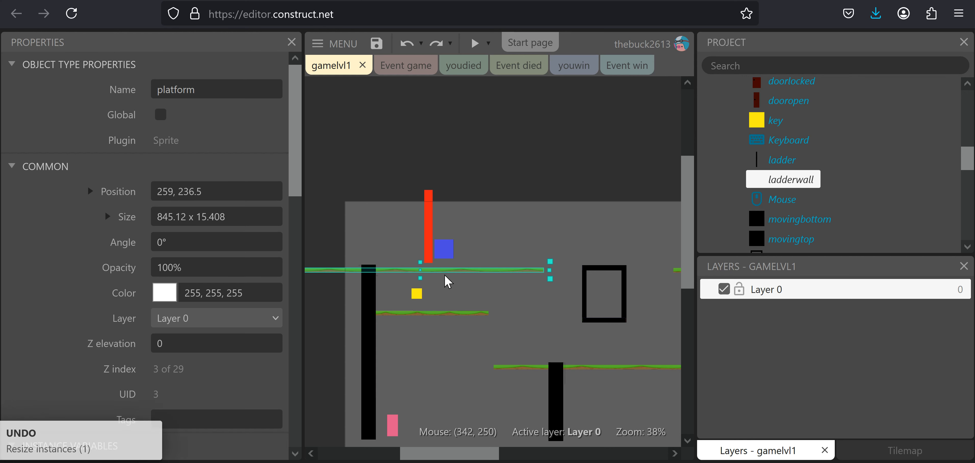
key(ctrl+z)
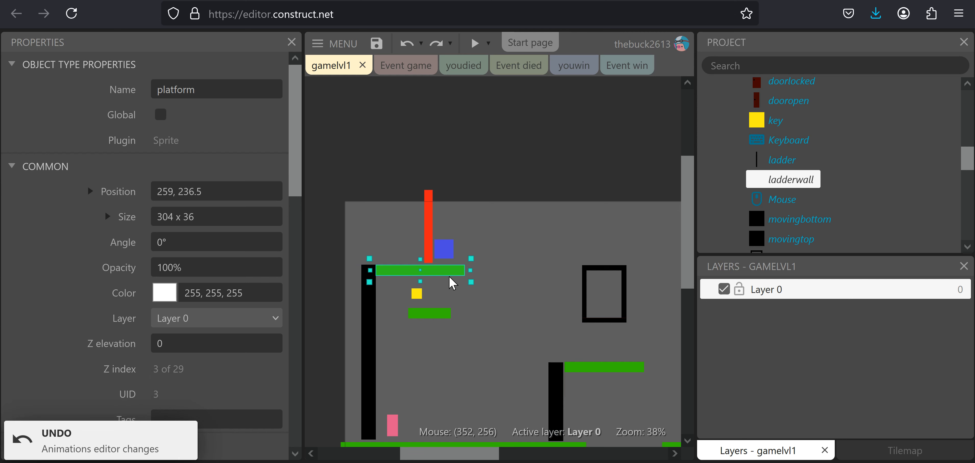
ctrl+scroll(444, 292, up, 3)
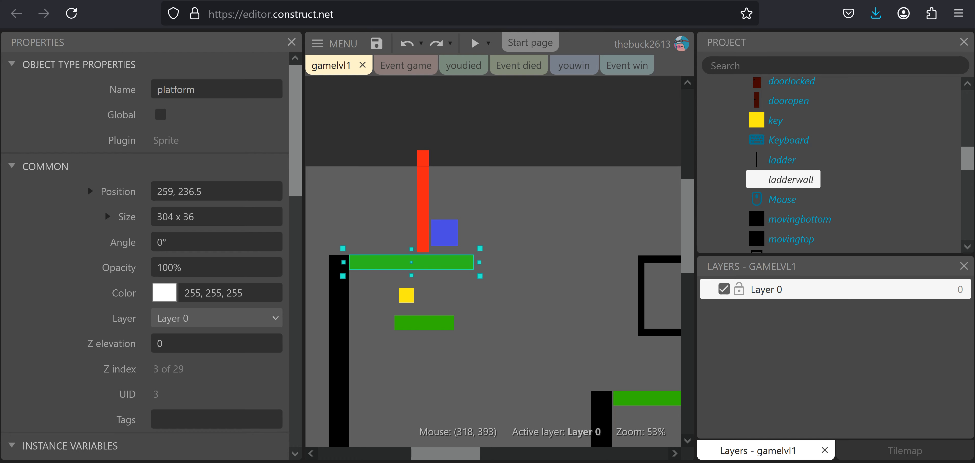
- Switch to GIMP and start a new image with a width of 304 px
click(462, 462)
click(366, 101)
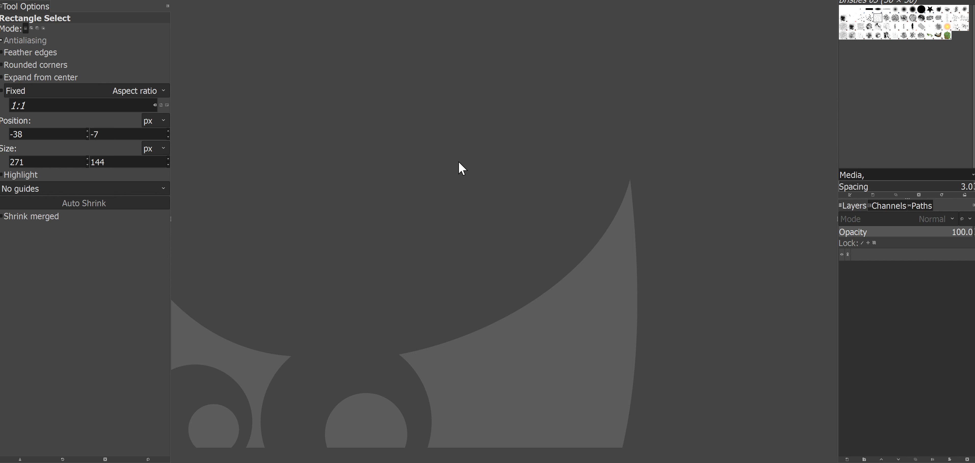
key(ctrl+n)
click(415, 115)
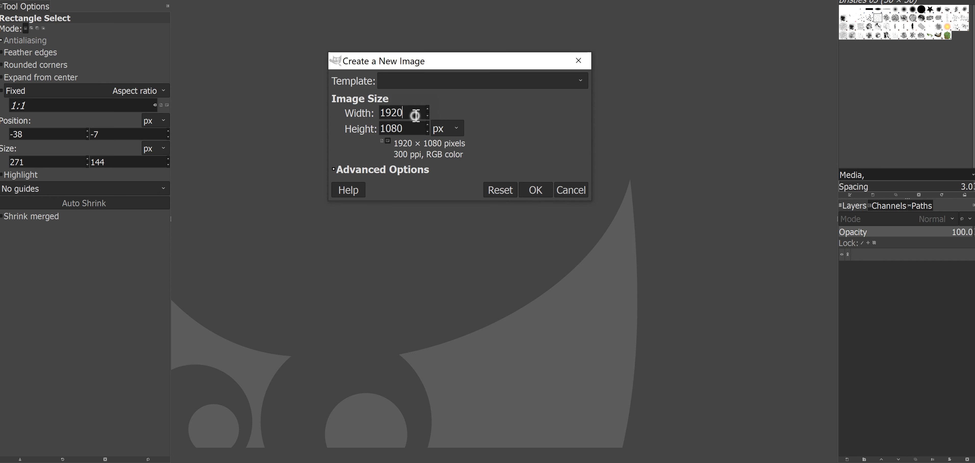
double_click(414, 114)
text(34)
key(Tab)
text(2)
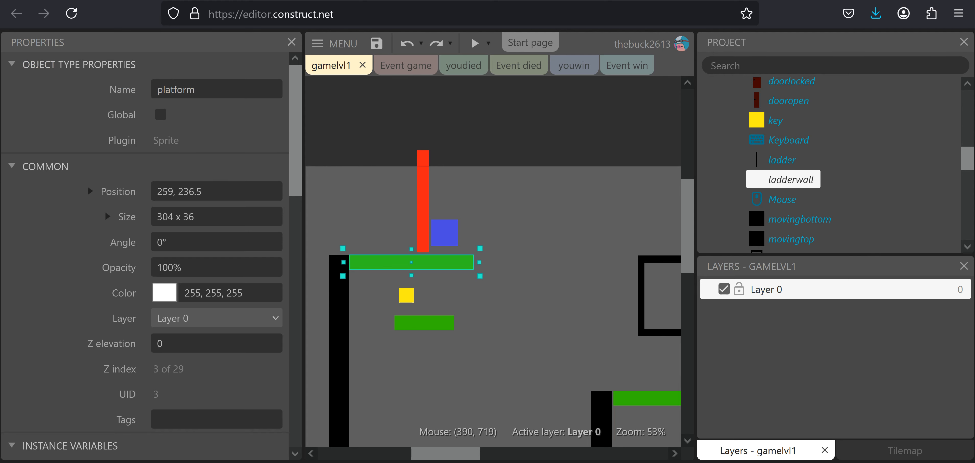
- Check the selected platform's size in Construct 3 and create the GIMP image at 304 x 3 px
key(alt+Tab)
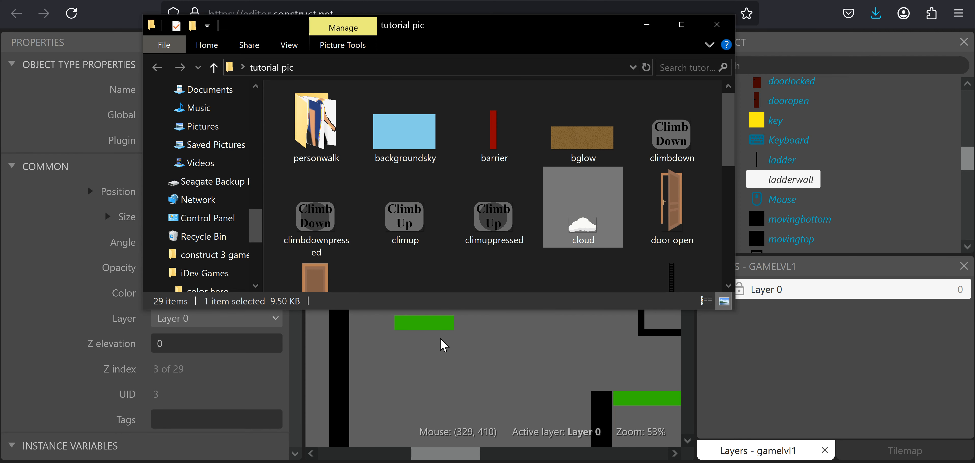
key(alt+Tab)
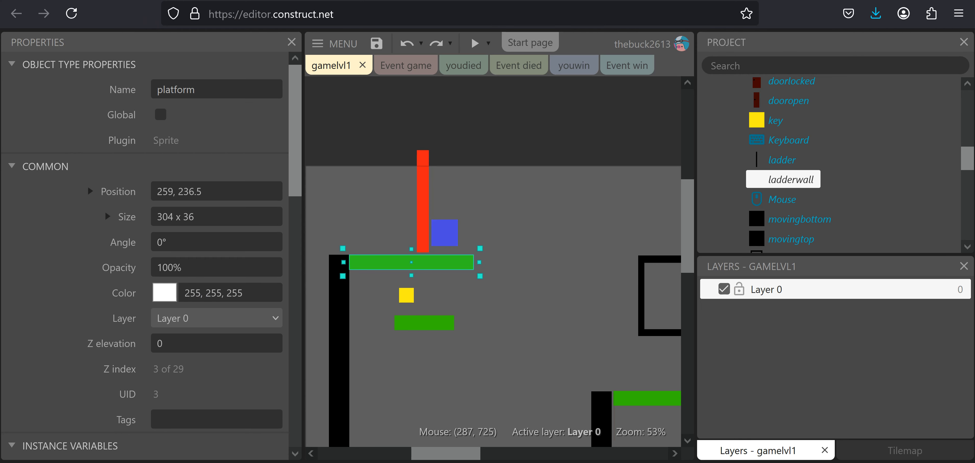
click(424, 462)
click(420, 125)
key(Return)
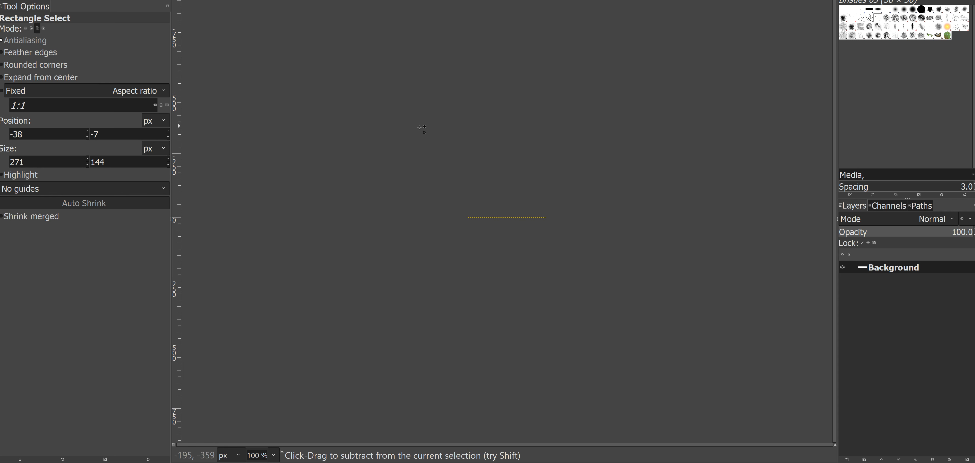
click(176, 0)
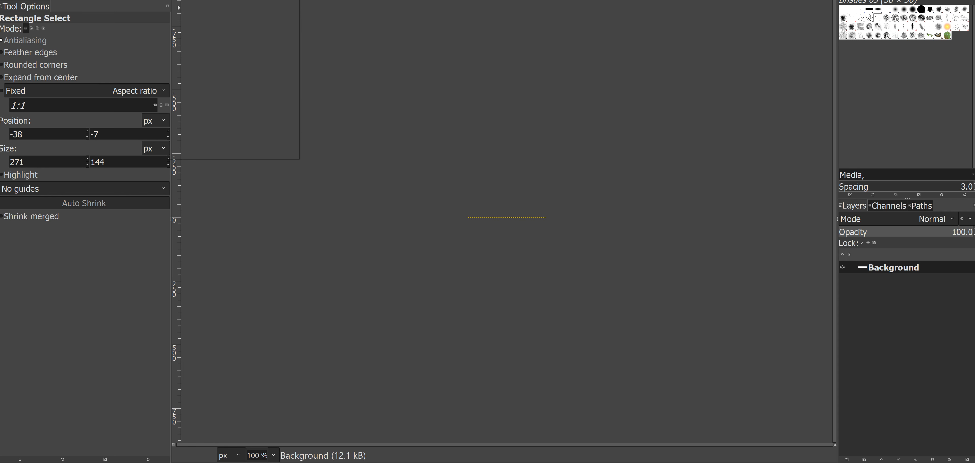
click(480, 143)
click(480, 143)
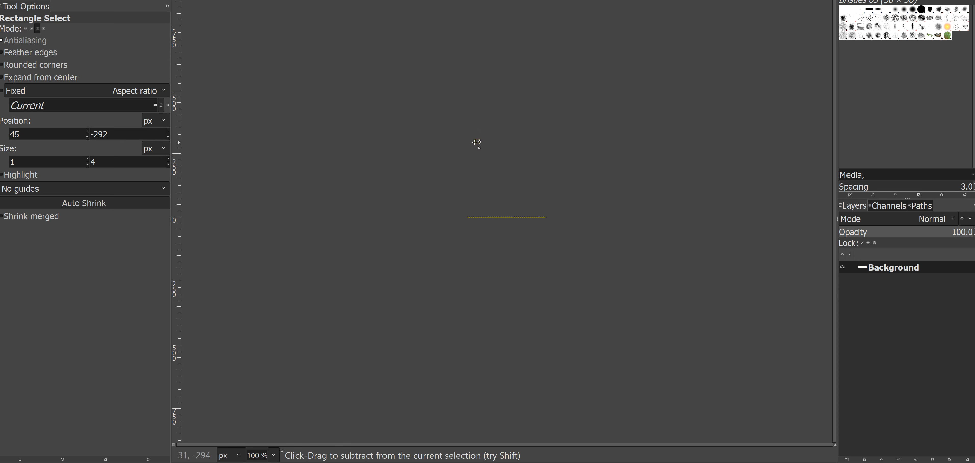
- Create another new image measuring 304 x 36 px
key(ctrl+n)
click(402, 129)
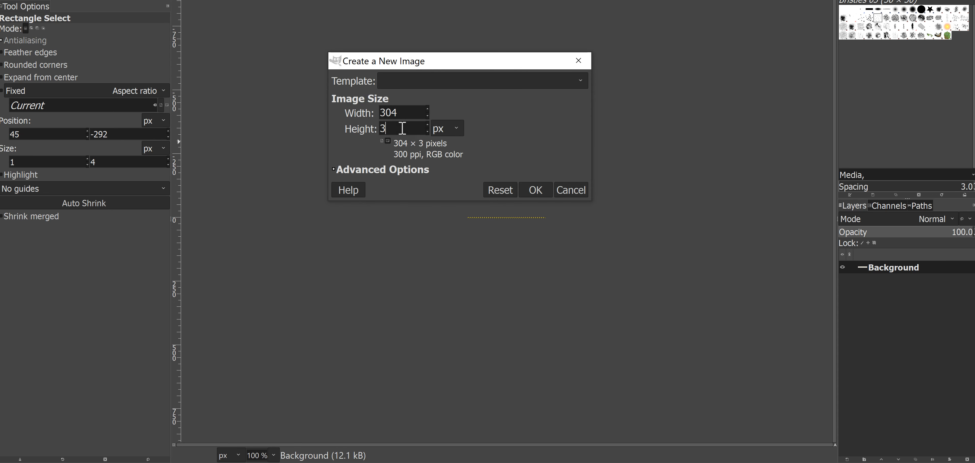
text(6)
key(Return)
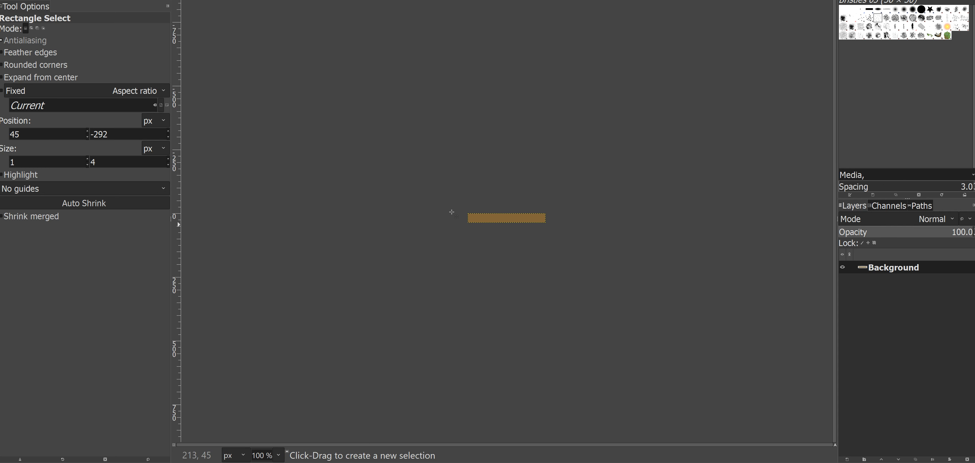
- Draw a short thin stroke just beyond the middle of the brown image with the Pencil tool at size 1
ctrl+scroll(530, 211, up, 5)
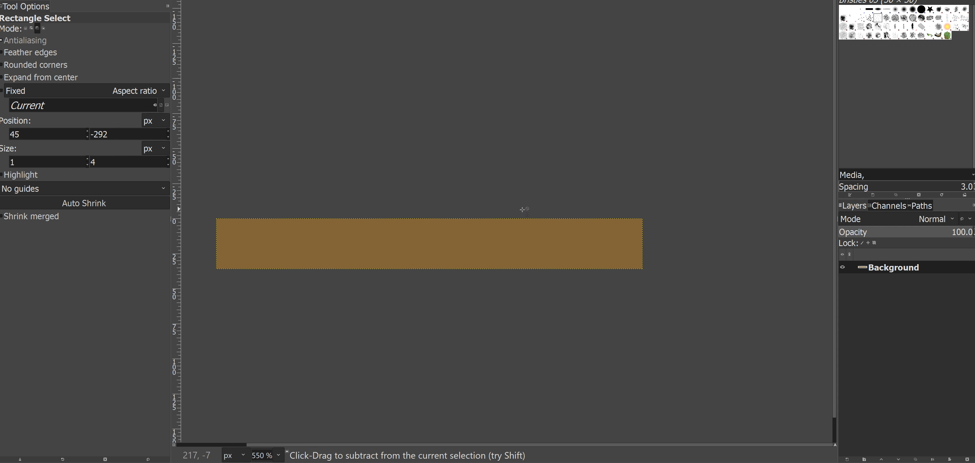
ctrl+scroll(522, 209, down, 1)
key(n)
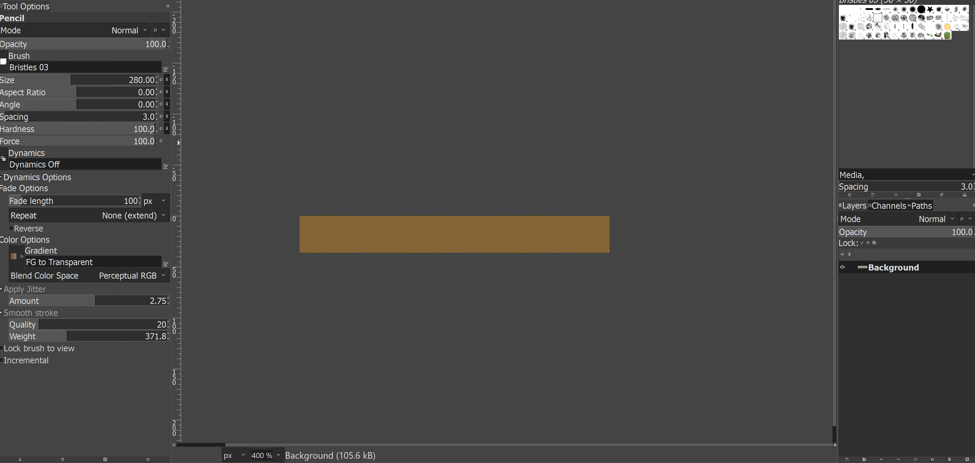
drag(37, 80, 0, 80)
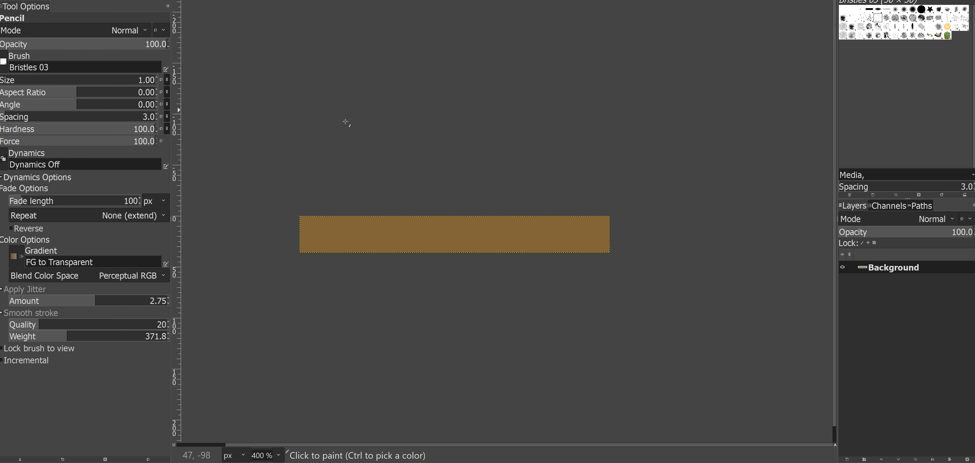
drag(455, 238, 489, 247)
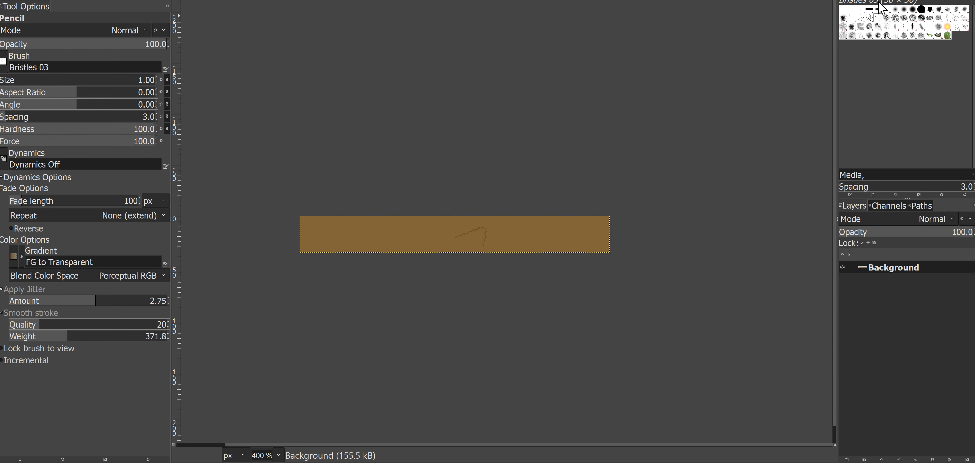
- Paint a blob and, with Apply Jitter off, a thick curve on the brown image using the 2. Hardness 100 brush at size 11
click(921, 9)
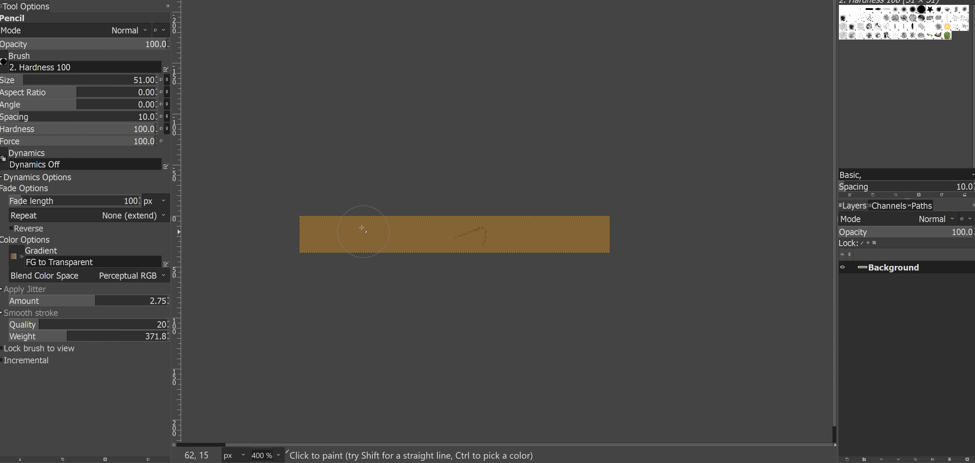
key(bracketleft)
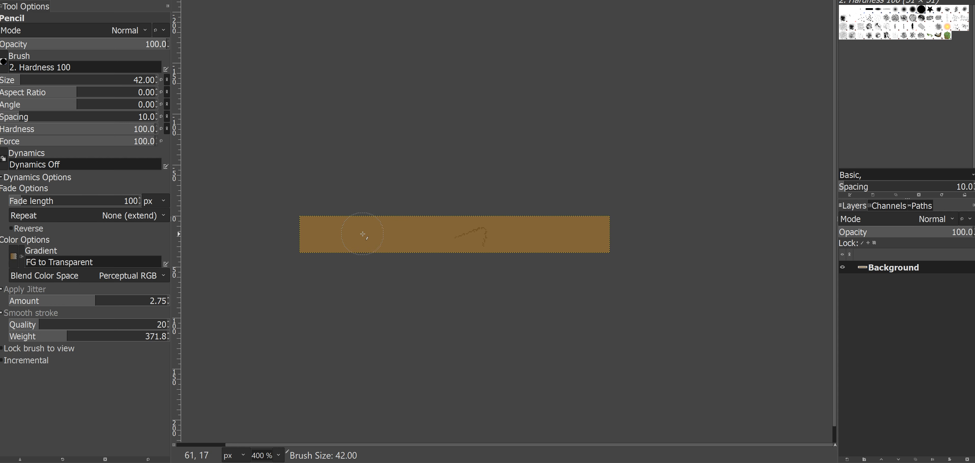
key(bracketleft)
key(bracketleft)
key(bracketleft)
key(bracketleft)
key(bracketleft)
key(bracketleft)
key(bracketleft)
key(bracketleft)
key(bracketleft)
key(bracketleft)
key(bracketleft)
key(bracketleft)
key(bracketleft)
key(bracketleft)
key(bracketleft)
key(bracketleft)
key(bracketleft)
drag(363, 234, 390, 234)
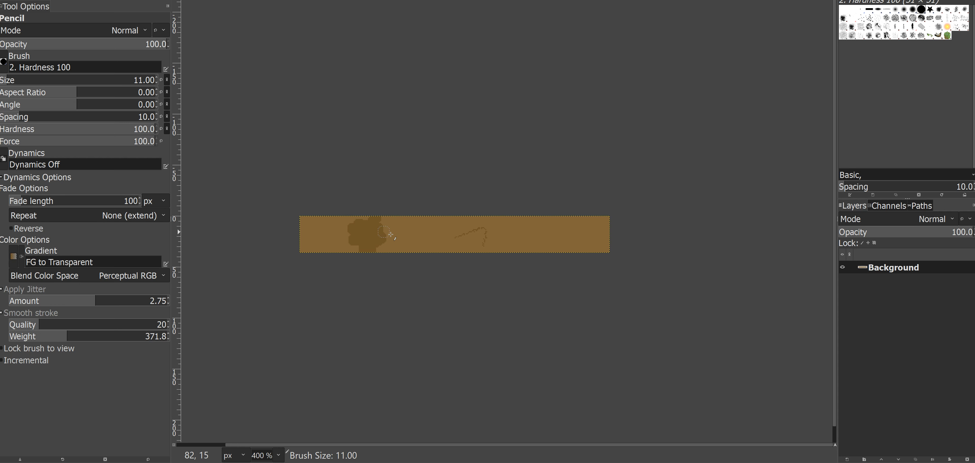
click(32, 290)
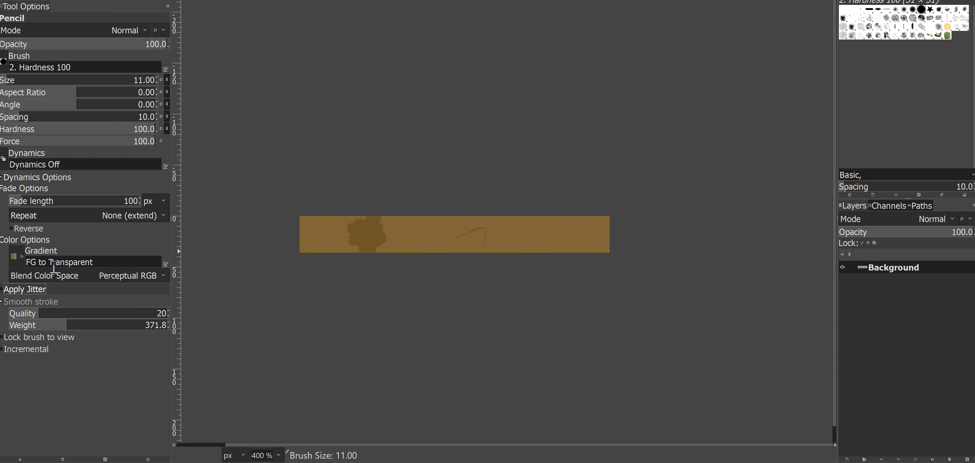
mouse_move(503, 251)
mouse_down()
mouse_move(547, 220)
mouse_move(584, 244)
mouse_up()
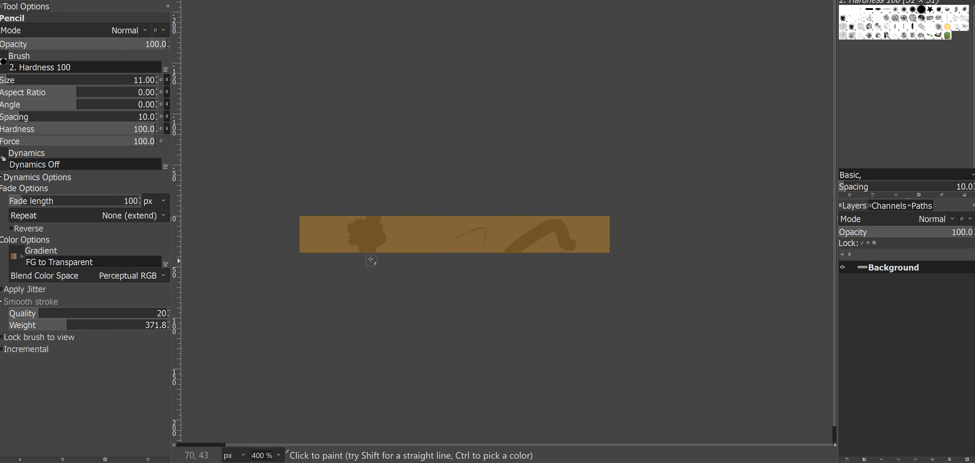
- Reduce the brush size to 1 and draw thin black wavy lines across the brown image
key(bracketleft)
key(bracketleft)
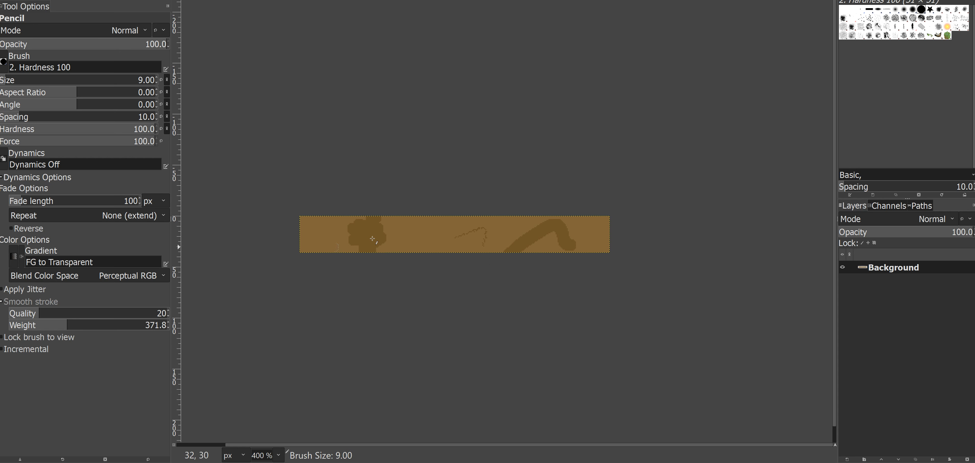
drag(402, 231, 597, 238)
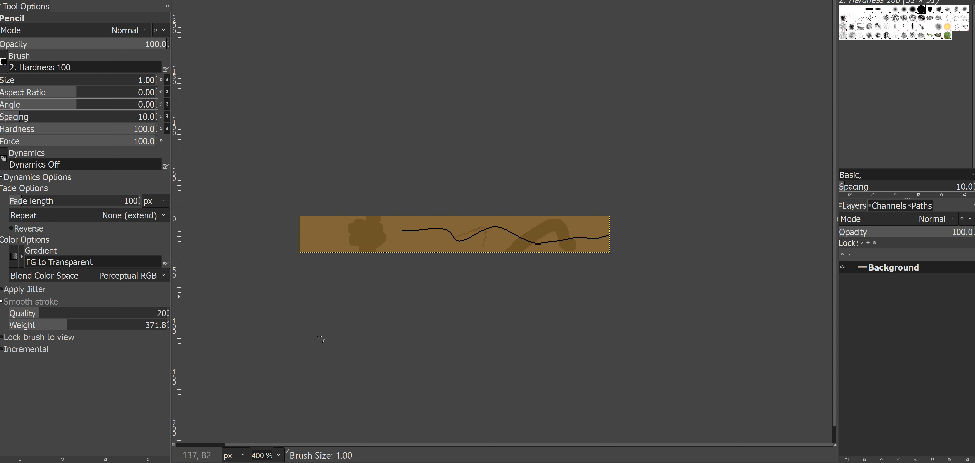
drag(505, 223, 413, 247)
drag(299, 232, 316, 235)
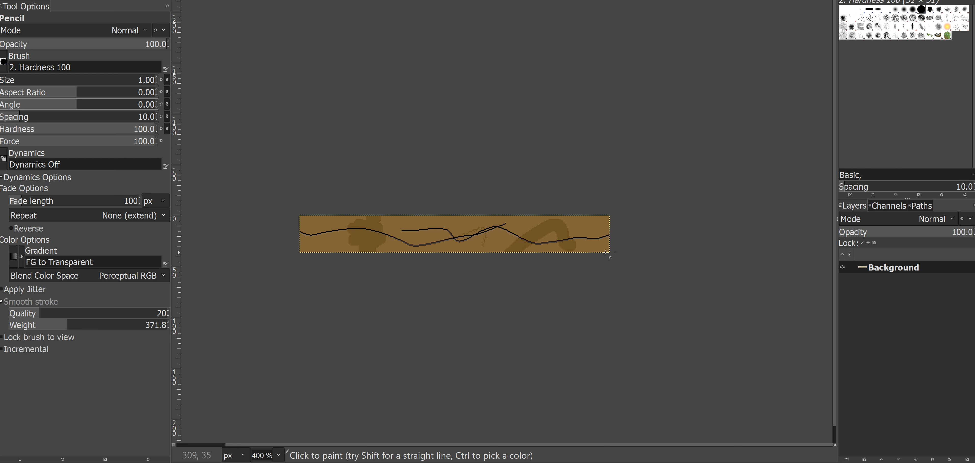
- Create a new image ten times larger, 3040 x 360 px
key(ctrl)
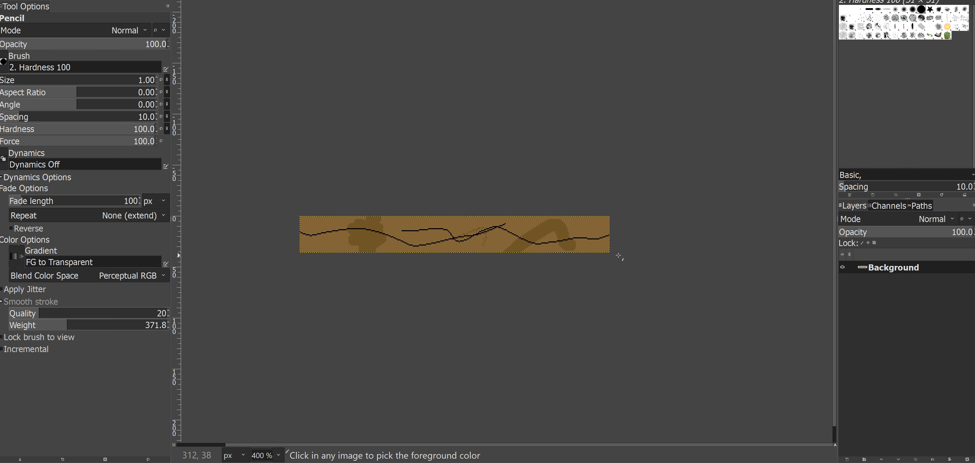
key(ctrl+n)
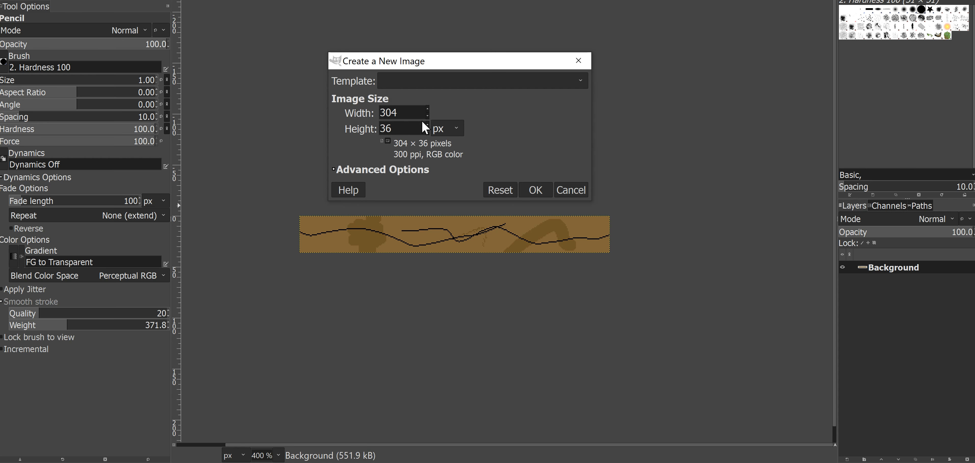
text(0)
click(418, 129)
text(0)
key(Return)
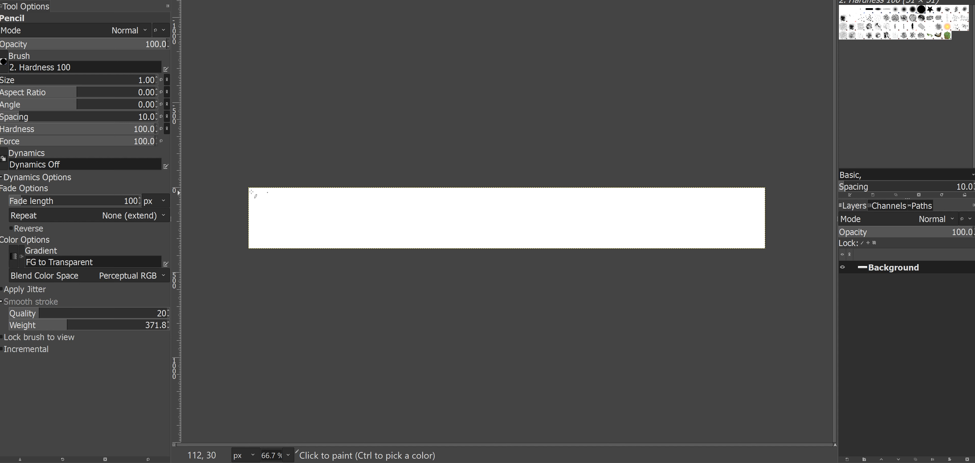
- Draw a thin wavy pencil line across the large white image and compare it with the small brown image
drag(250, 190, 415, 215)
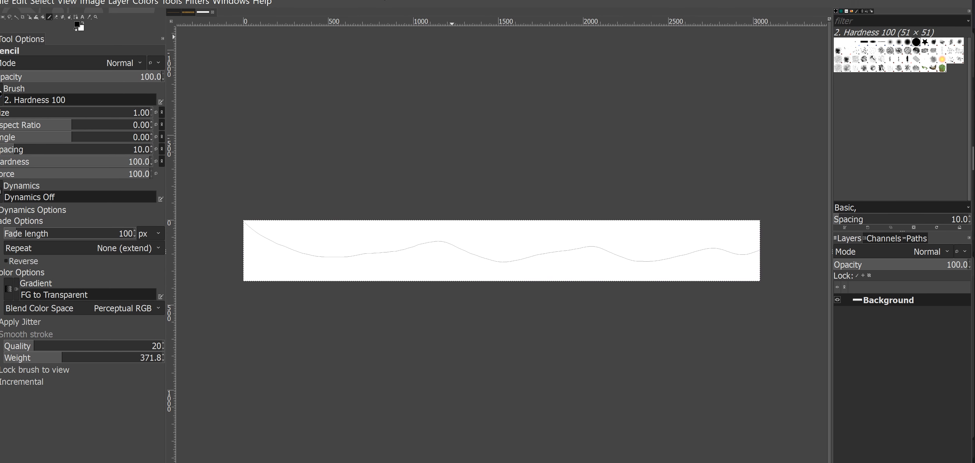
drag(906, 307, 849, 319)
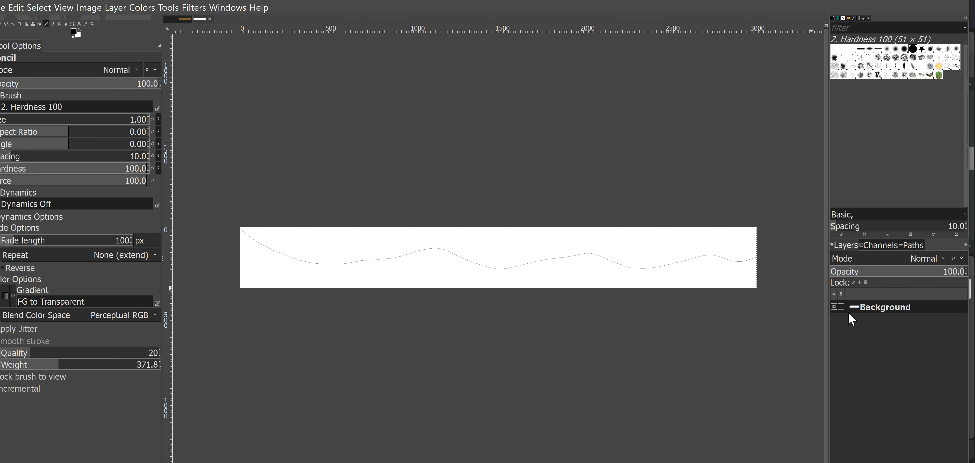
click(189, 20)
click(206, 19)
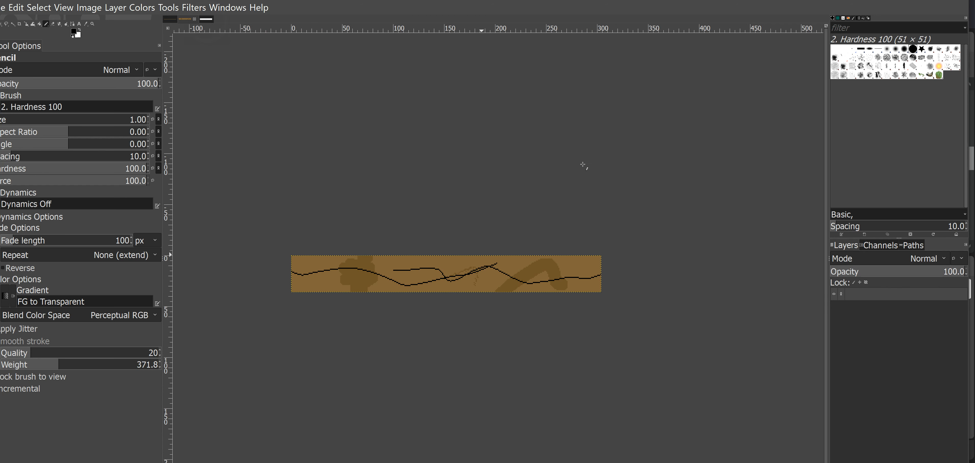
- Copy the large white image's layer and paste it into the small brown image as a new layer
click(887, 308)
right_click(890, 311)
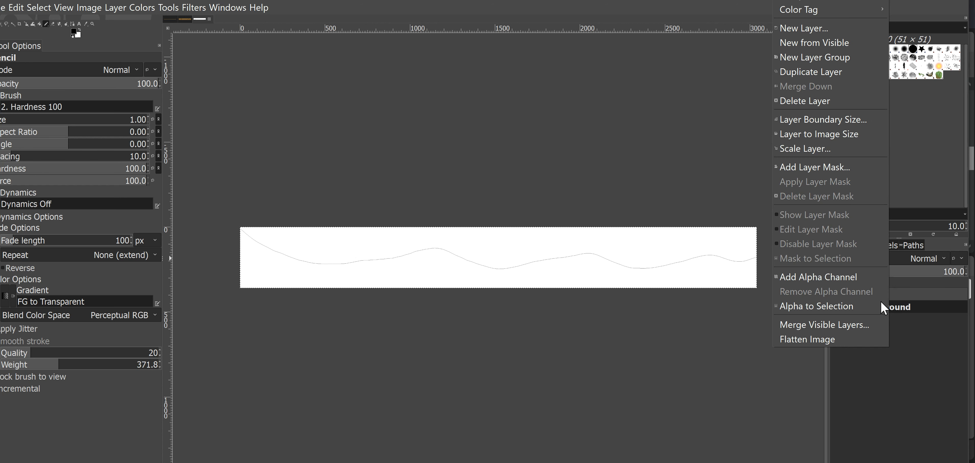
click(719, 109)
click(877, 310)
drag(805, 271, 875, 317)
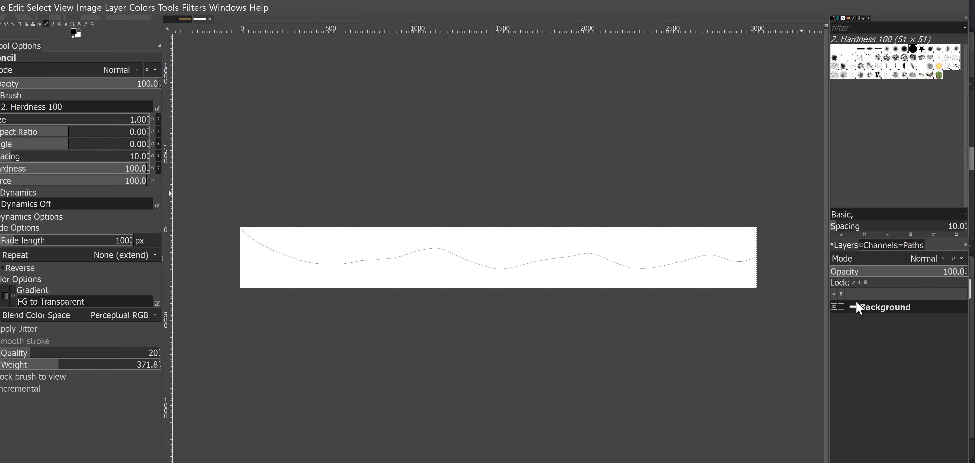
click(185, 18)
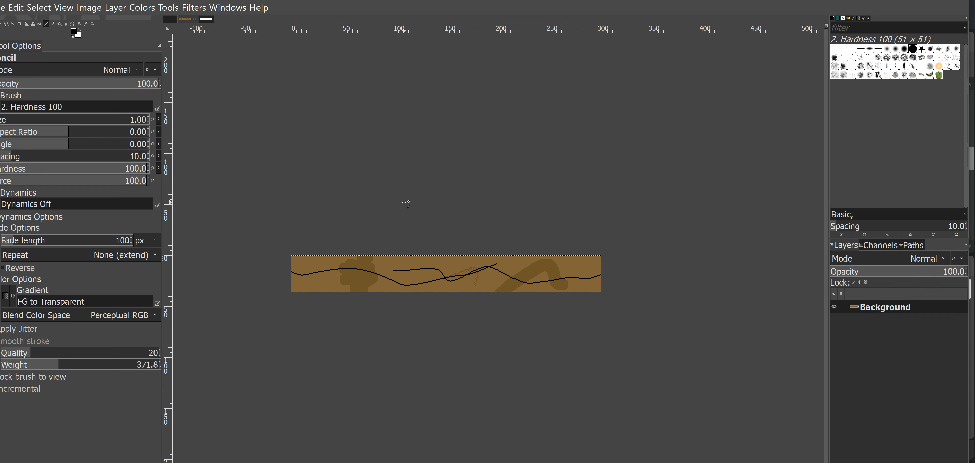
key(ctrl+v)
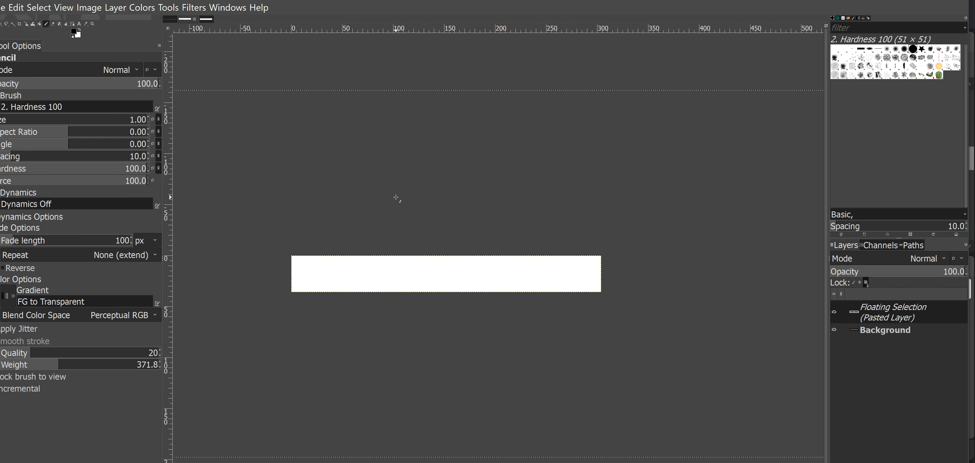
key(ctrl+shift+n)
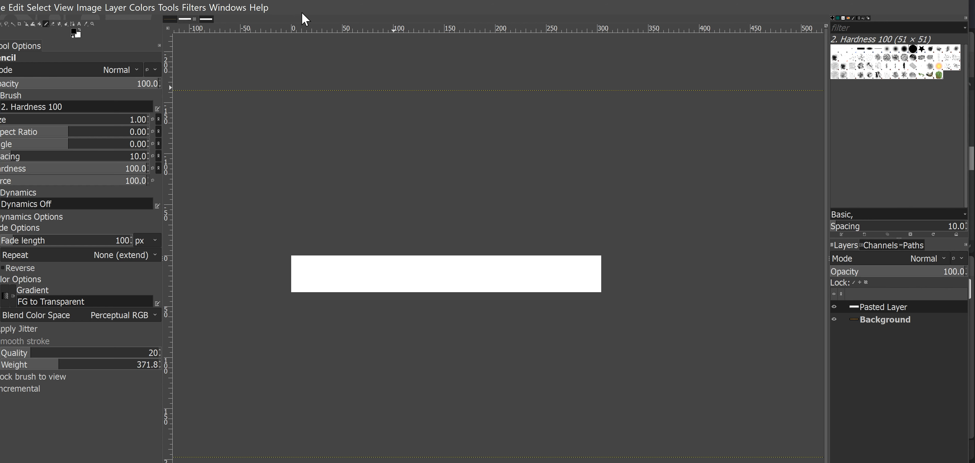
- Scale the pasted layer down with the Scale tool to fit the 304 x 36 px canvas
ctrl+scroll(377, 206, down, 5)
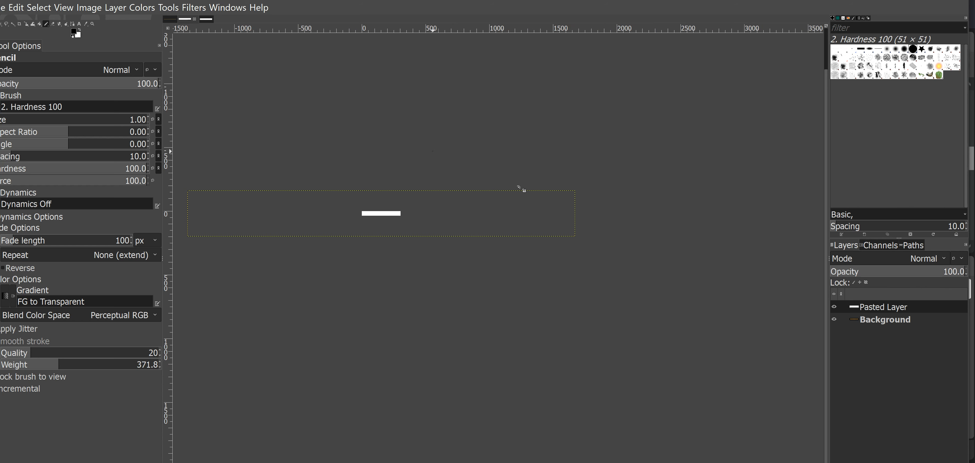
key(shift+s)
ctrl+drag(575, 192, 240, 305)
ctrl+scroll(379, 229, up, 8)
ctrl+scroll(497, 150, down, 1)
ctrl+drag(674, 124, 700, 115)
key(Return)
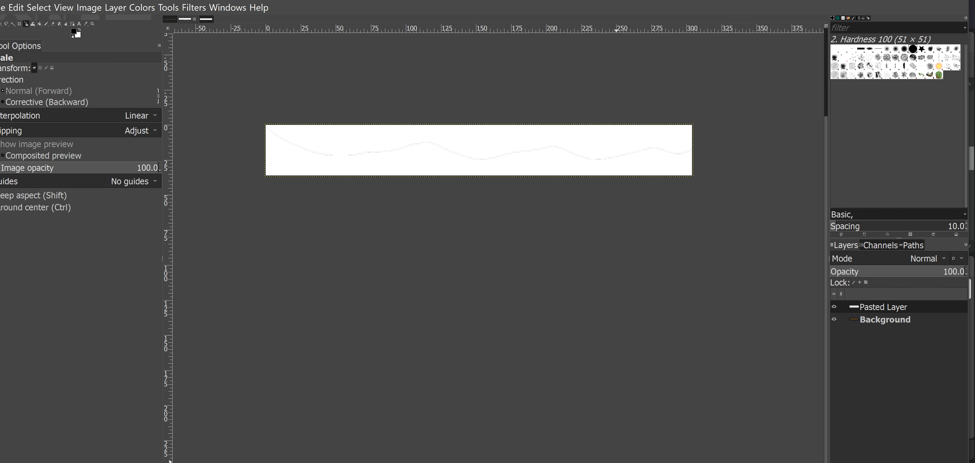
- Close the GIMP window and return to the gamelvl1 layout in Construct 3
mouse_move(624, 398)
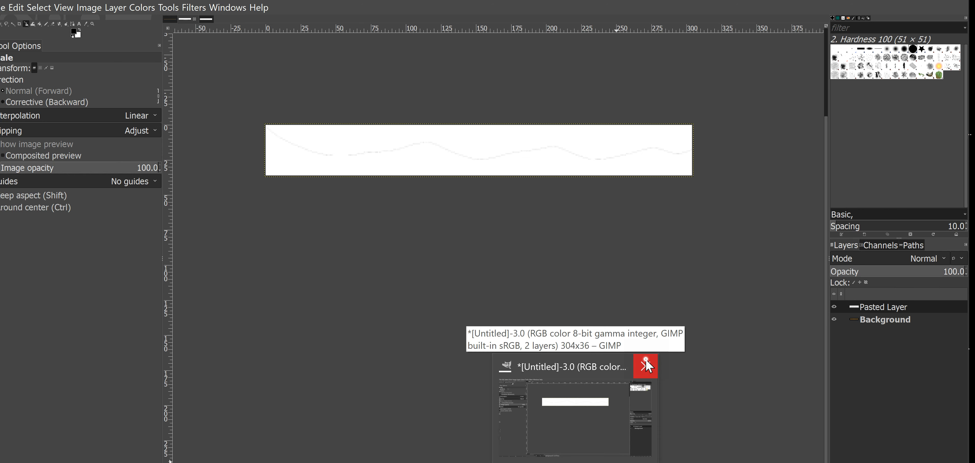
click(645, 365)
click(225, 112)
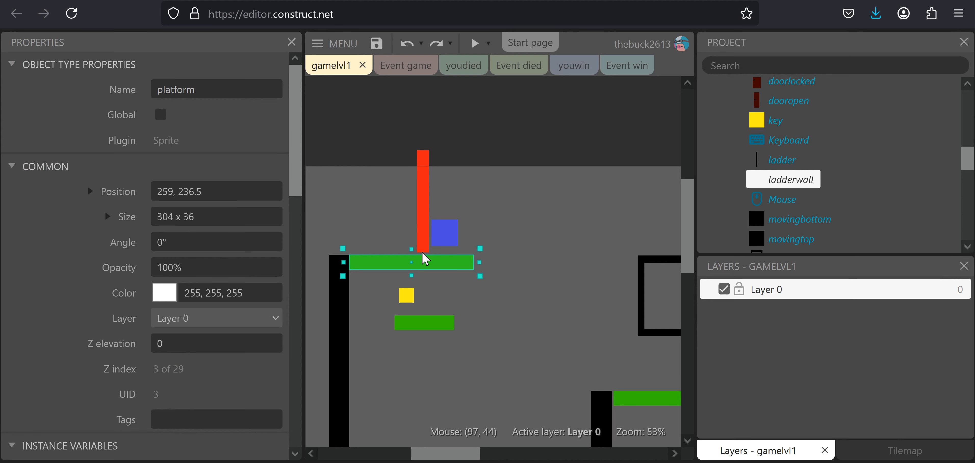
- Replace the platform sprite's image with the mainfloorsmall picture and close the Animations Editor
right_click(421, 269)
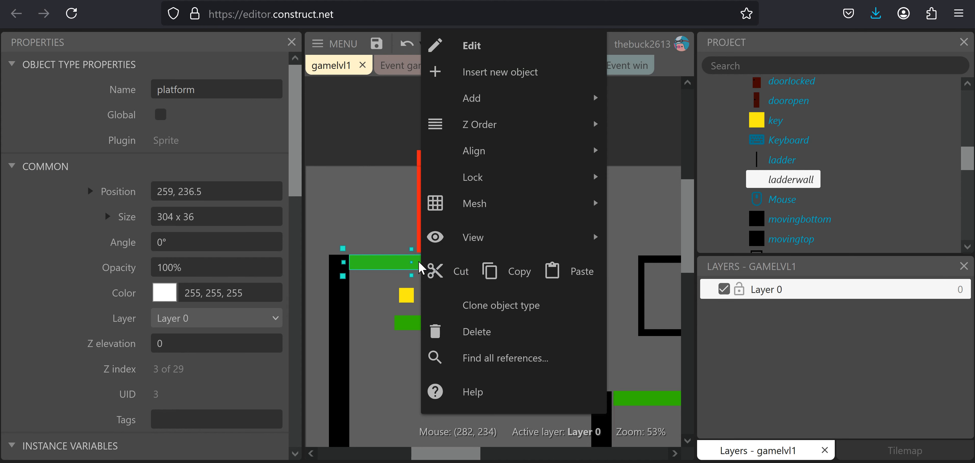
click(368, 273)
double_click(366, 272)
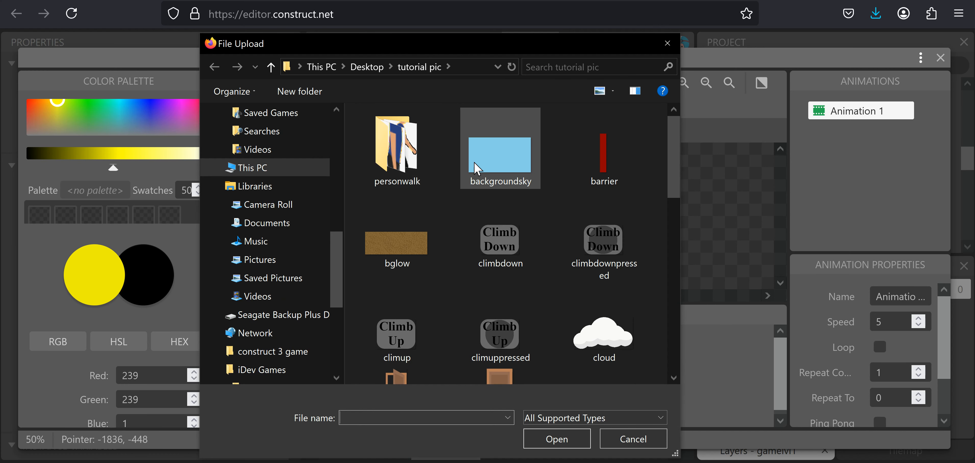
scroll(475, 169, down, 3)
scroll(476, 168, up, 2)
scroll(475, 167, down, 7)
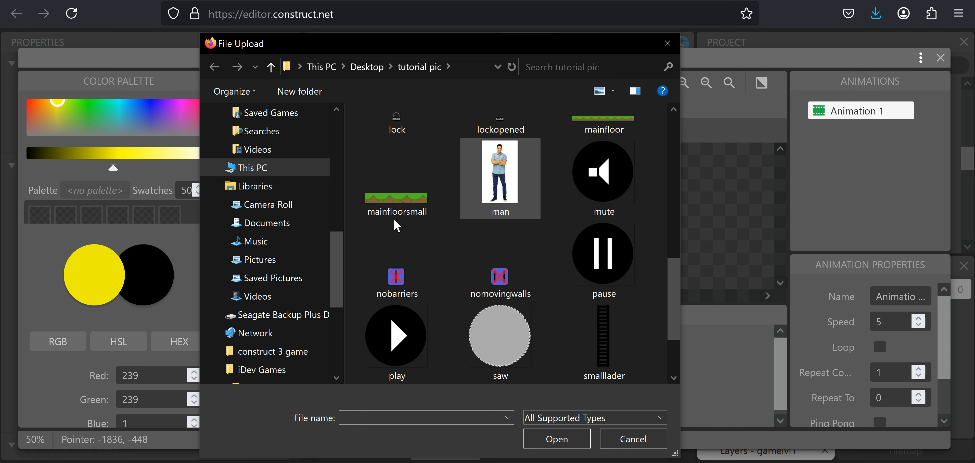
click(397, 181)
key(Return)
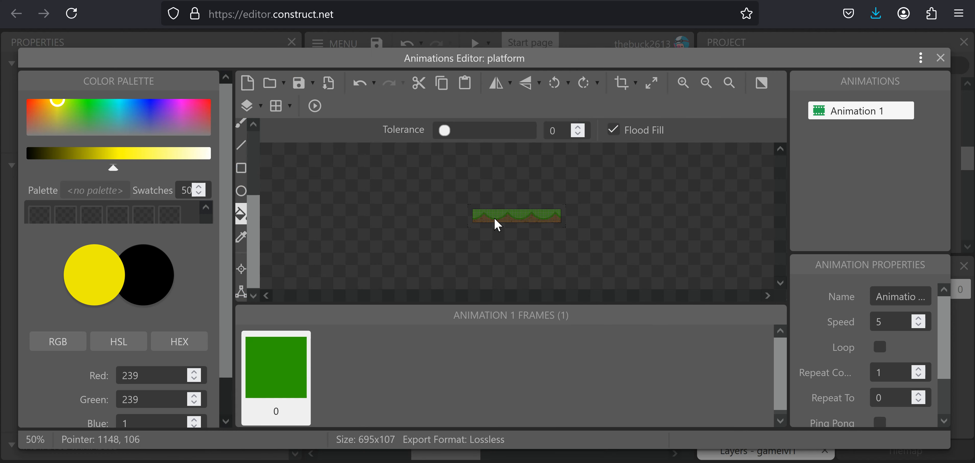
click(941, 58)
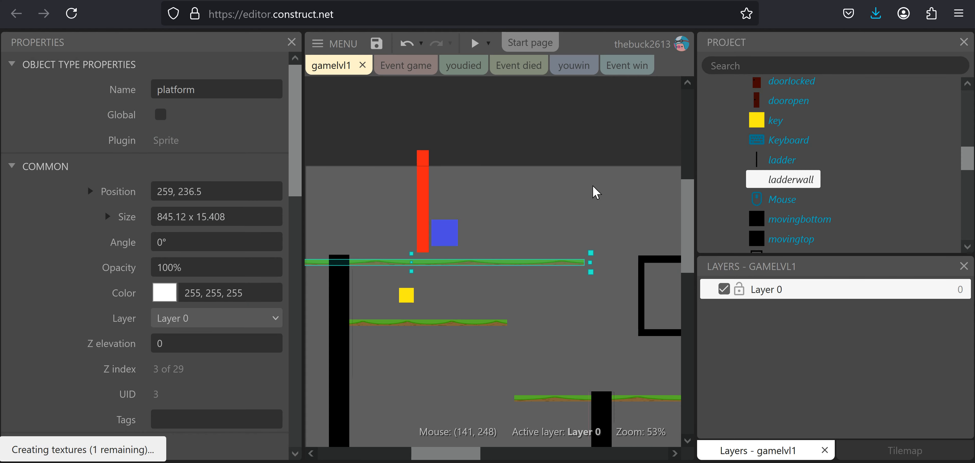
- Resize the upper platform to about 339 x 35 and the platform below the yellow key to about 128 x 17
ctrl+scroll(628, 218, down, 2)
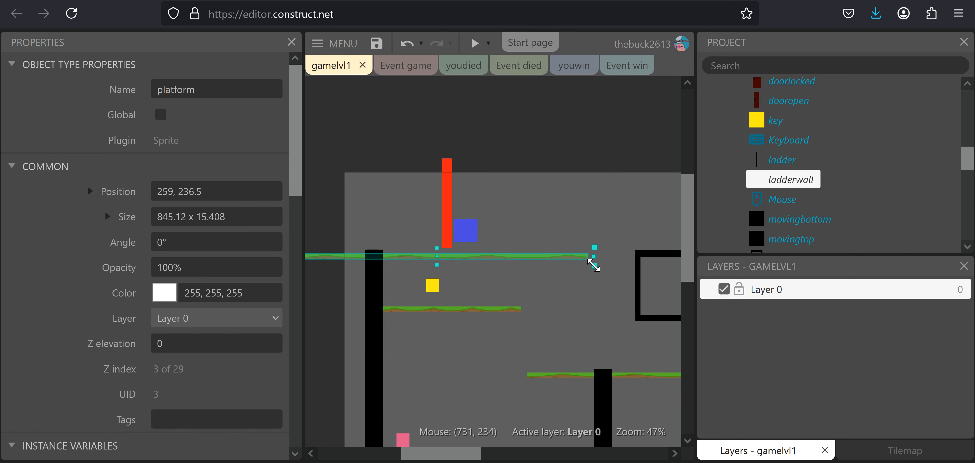
drag(593, 267, 503, 268)
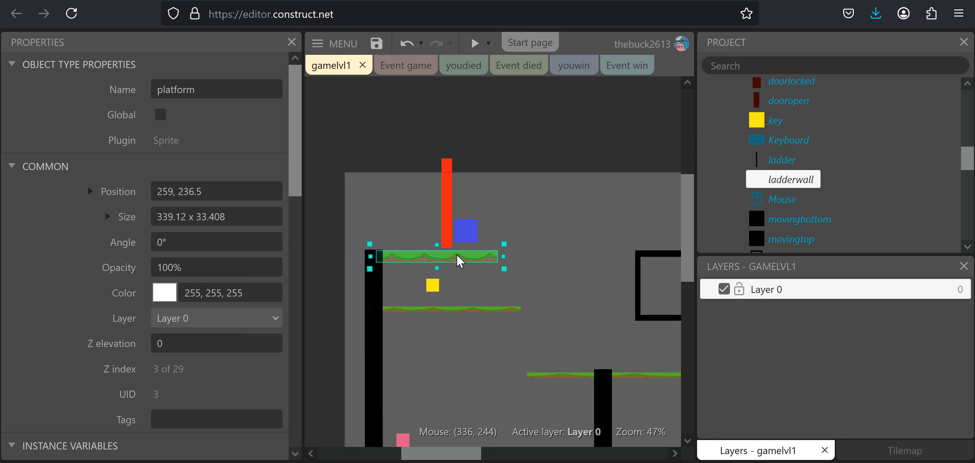
ctrl+scroll(457, 258, up, 5)
middle_drag(543, 266, 561, 269)
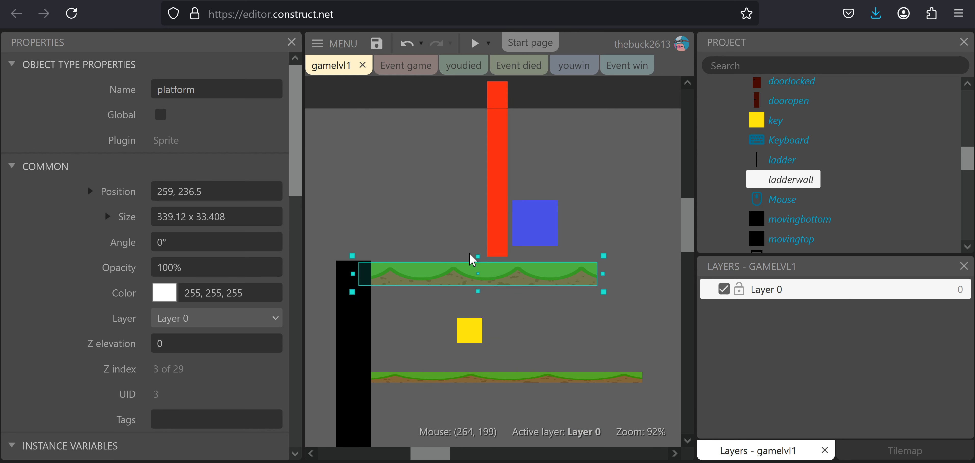
drag(479, 256, 479, 255)
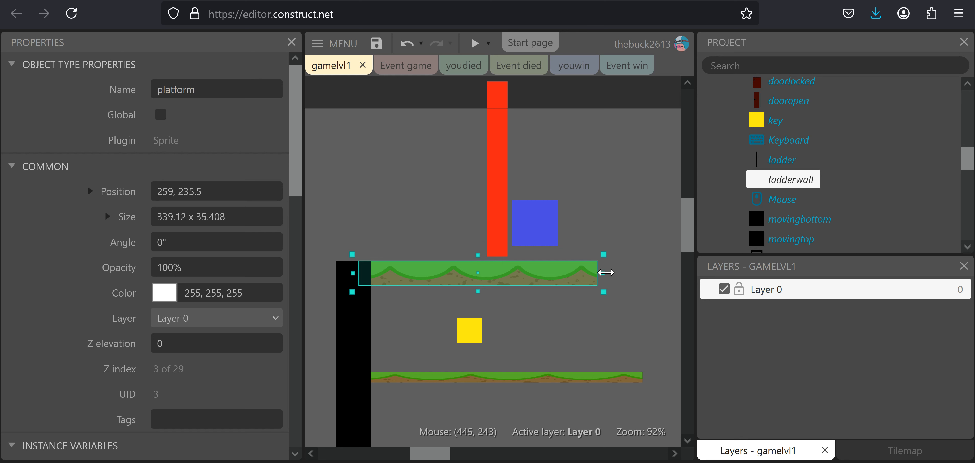
click(489, 377)
drag(648, 389, 548, 389)
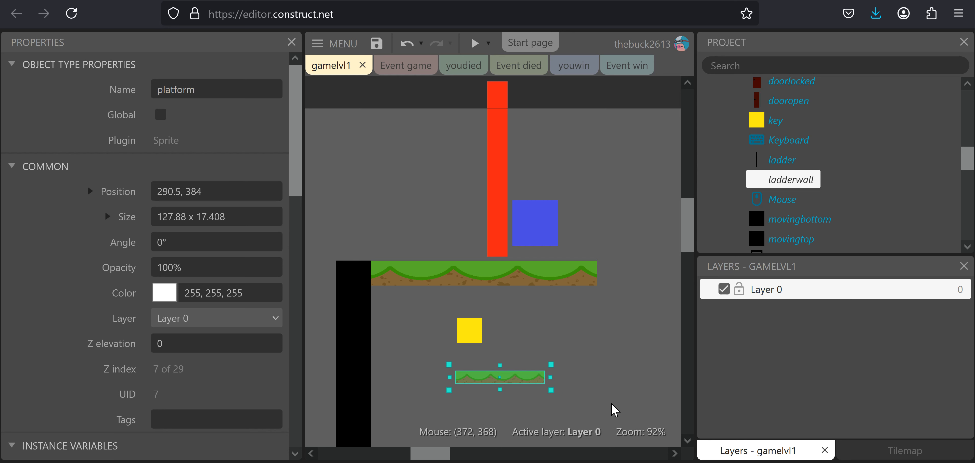
- Resize the platform below the black frame to about 285 x 30, starting flush against the black wall
scroll(489, 186, down, 5)
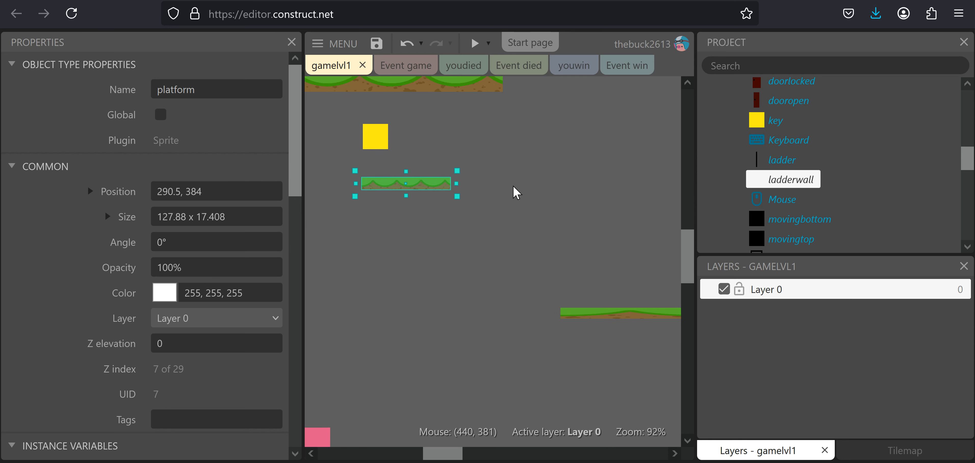
ctrl+scroll(513, 185, down, 2)
middle_drag(572, 169, 380, 248)
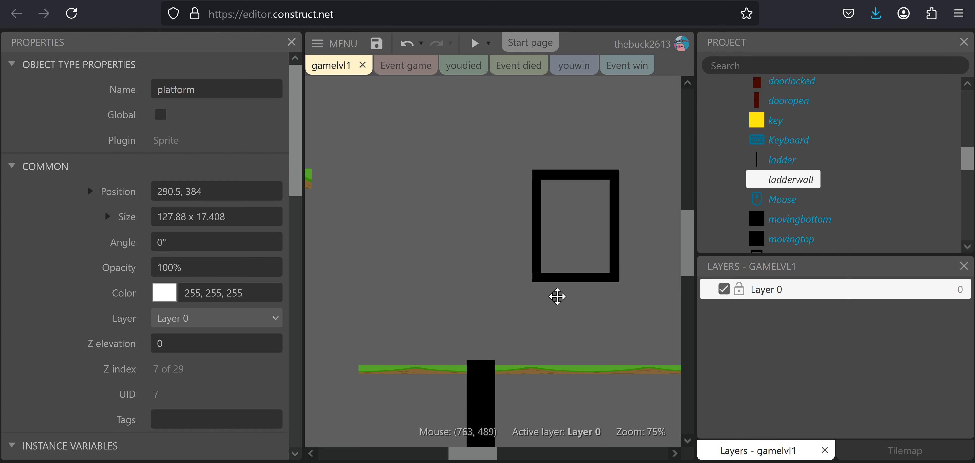
middle_drag(557, 295, 420, 245)
click(481, 324)
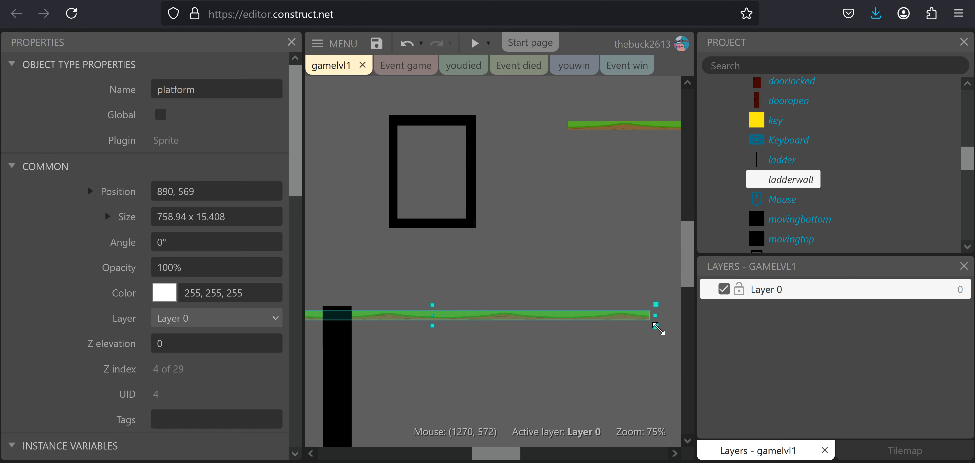
drag(657, 329, 521, 332)
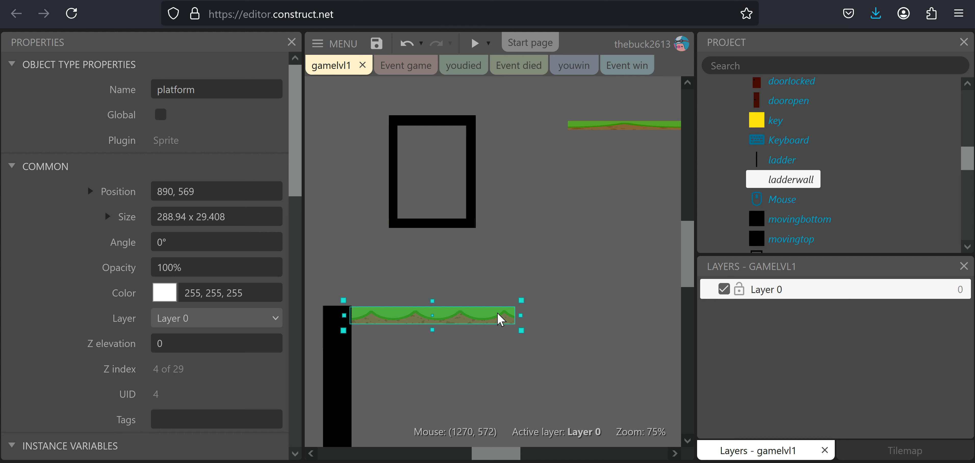
drag(431, 305, 432, 305)
drag(344, 314, 347, 315)
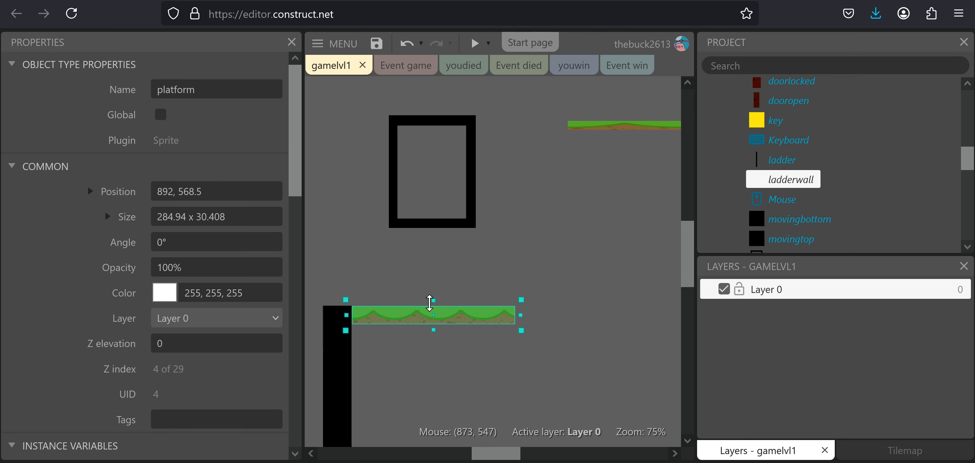
middle_drag(601, 195, 579, 227)
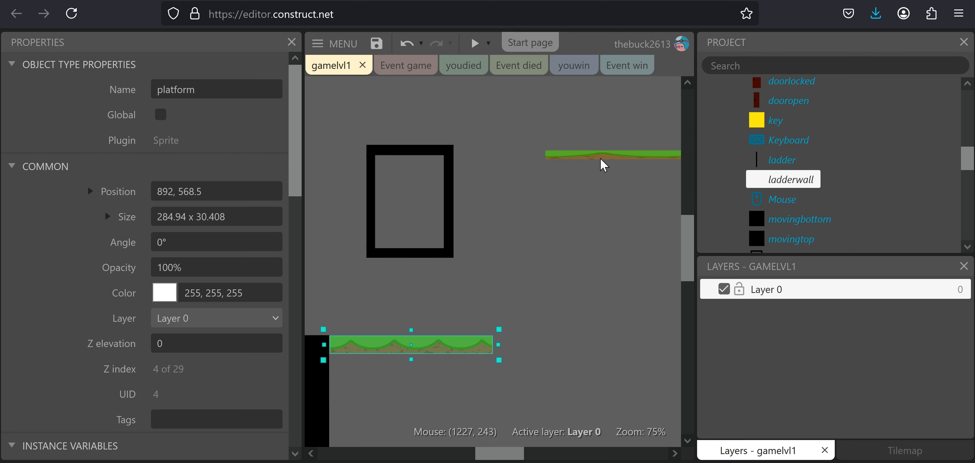
middle_drag(454, 345, 256, 462)
click(582, 278)
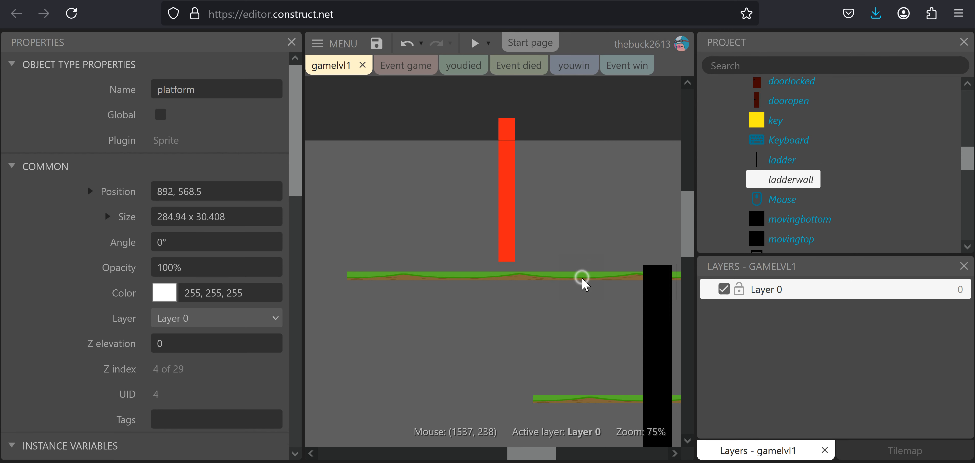
scroll(505, 283, down, 4)
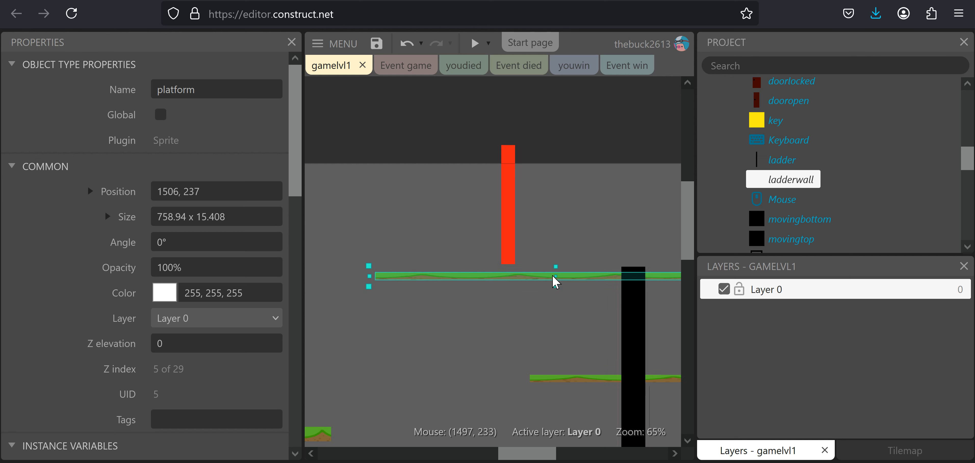
scroll(523, 311, down, 1)
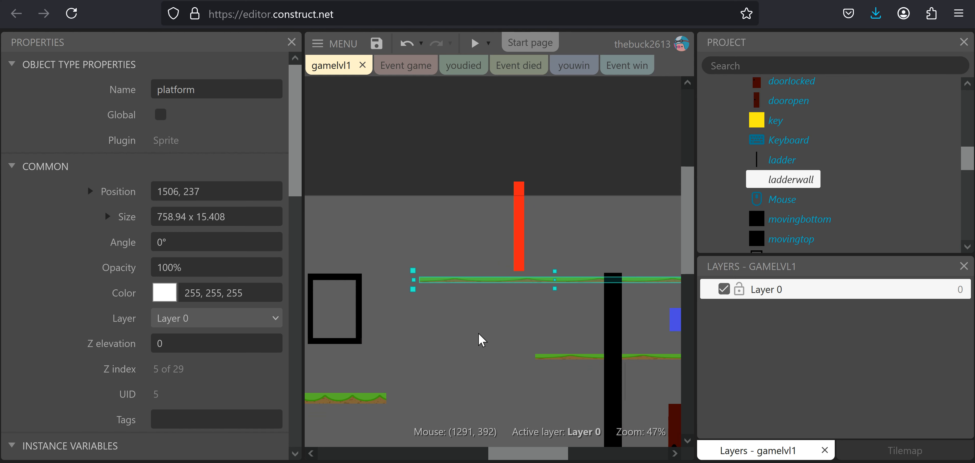
- Resize the platform sprite's image canvas to 284 x 30 pixels with Stretch and close the Animations Editor
middle_drag(482, 340, 613, 288)
click(458, 372)
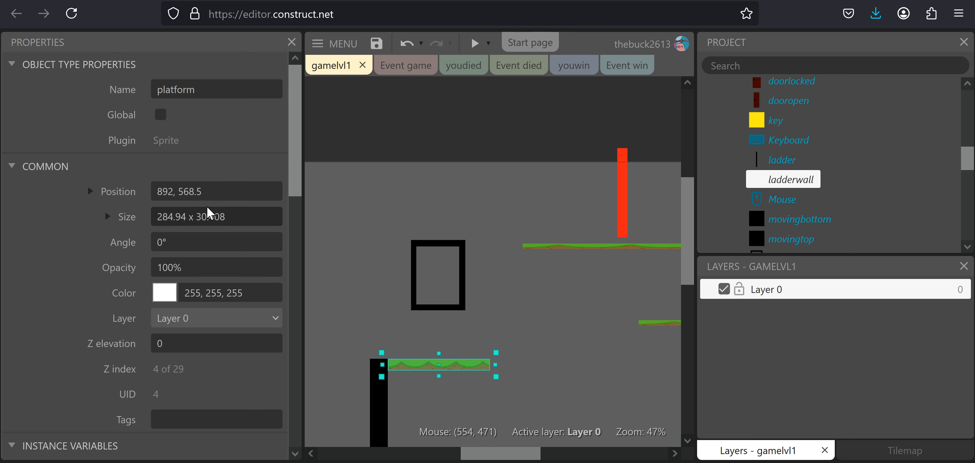
click(412, 365)
double_click(406, 365)
click(652, 83)
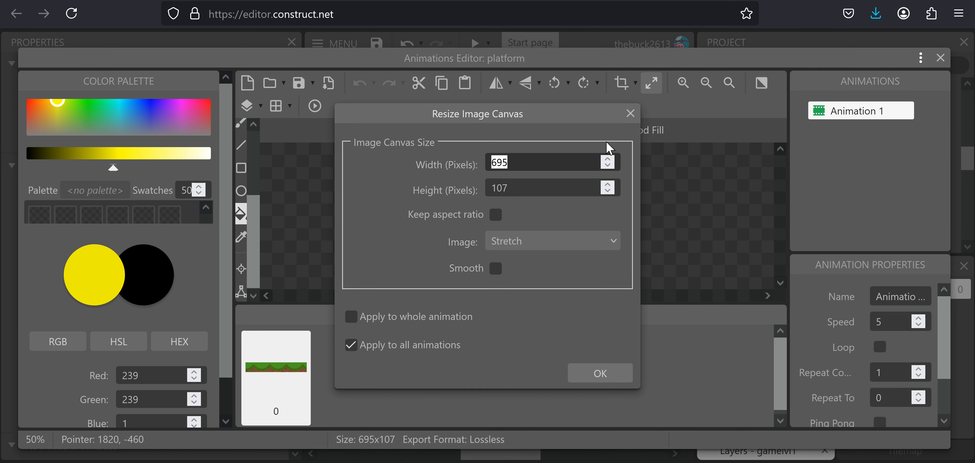
text(284)
key(Tab)
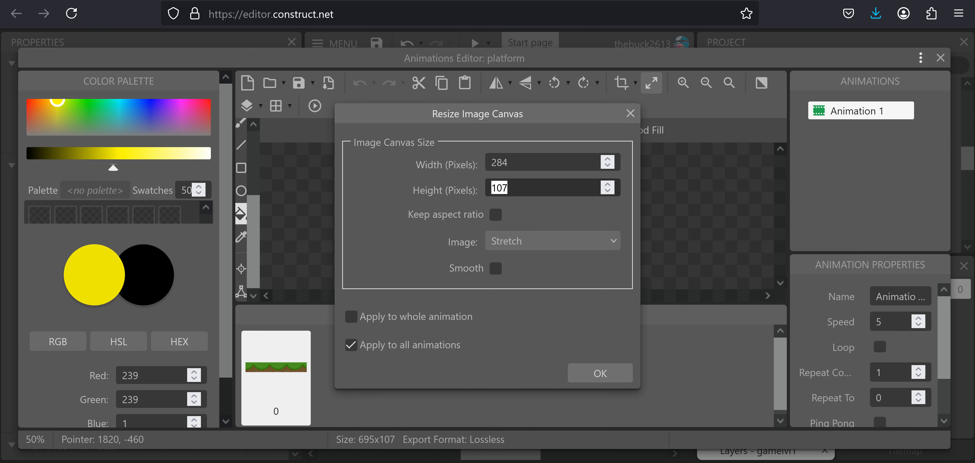
text(30)
key(Return)
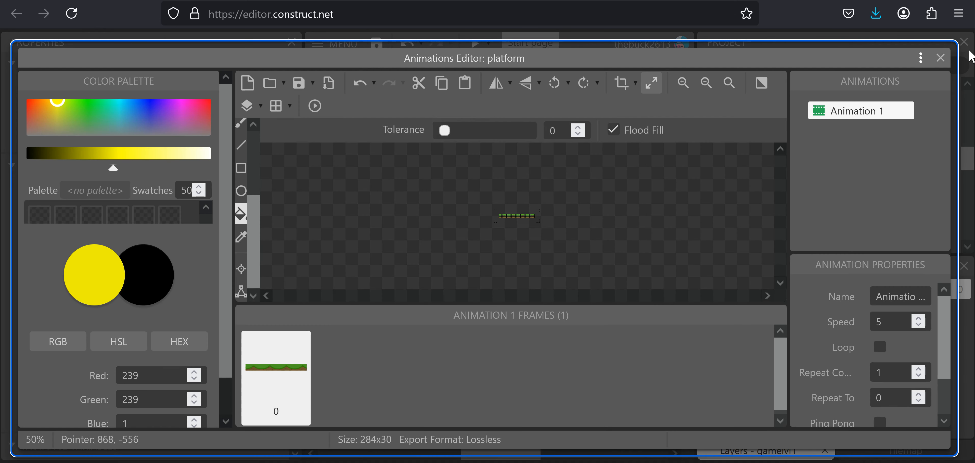
click(941, 58)
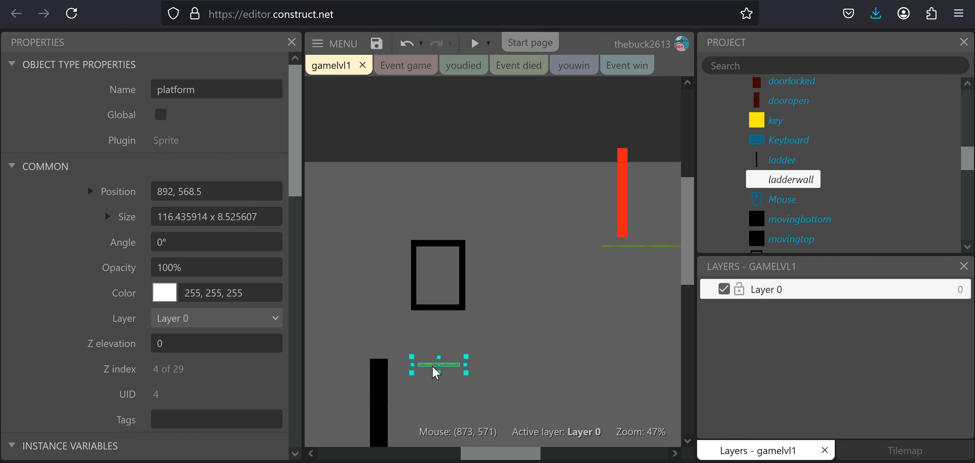
- Set the size of the platform beside the black wall to 284 x 30
click(244, 218)
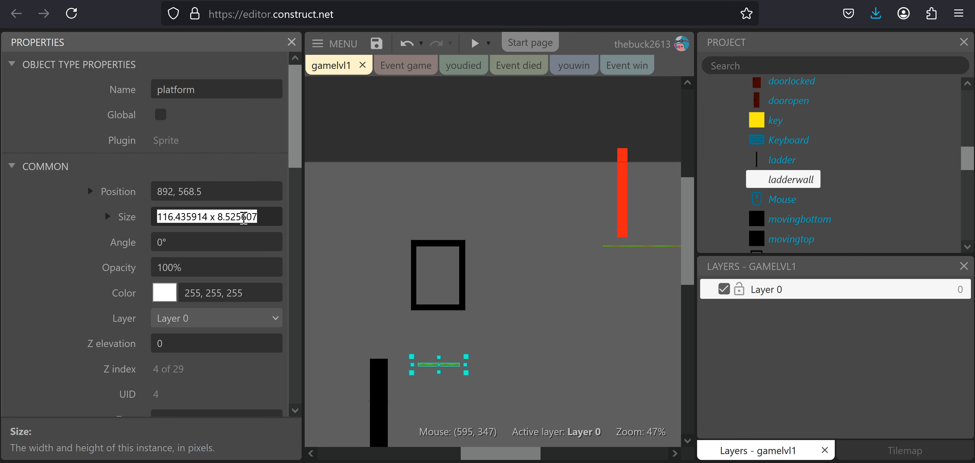
text(284)
text( x 30)
key(Tab)
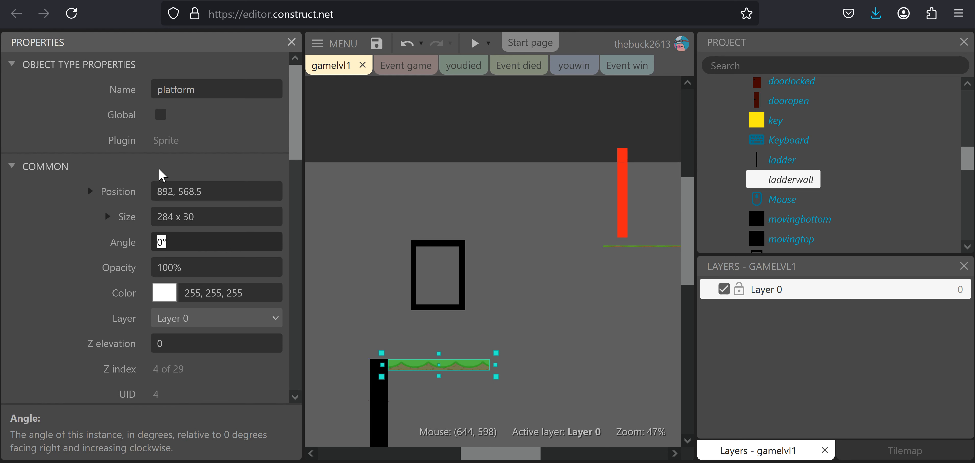
- Check the image canvas size of the platform beside the short black wall, leaving it unaltered, and close the Animations Editor
key(Tab)
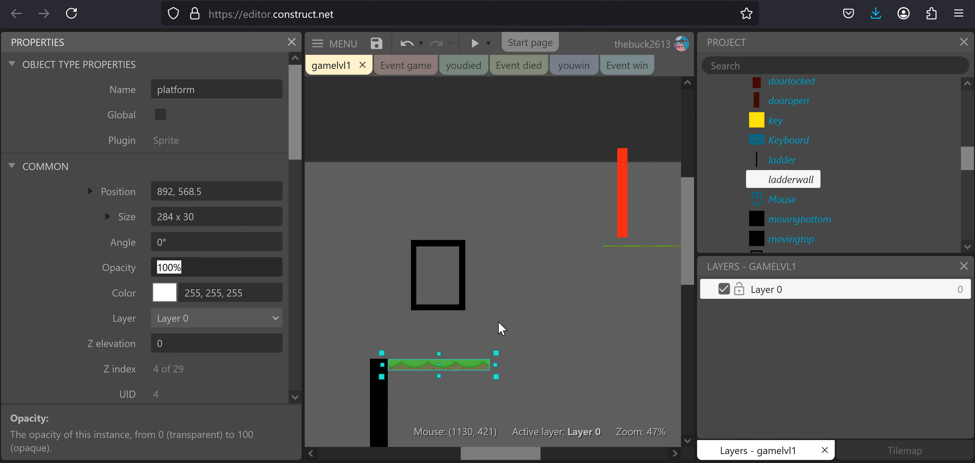
click(425, 368)
double_click(427, 373)
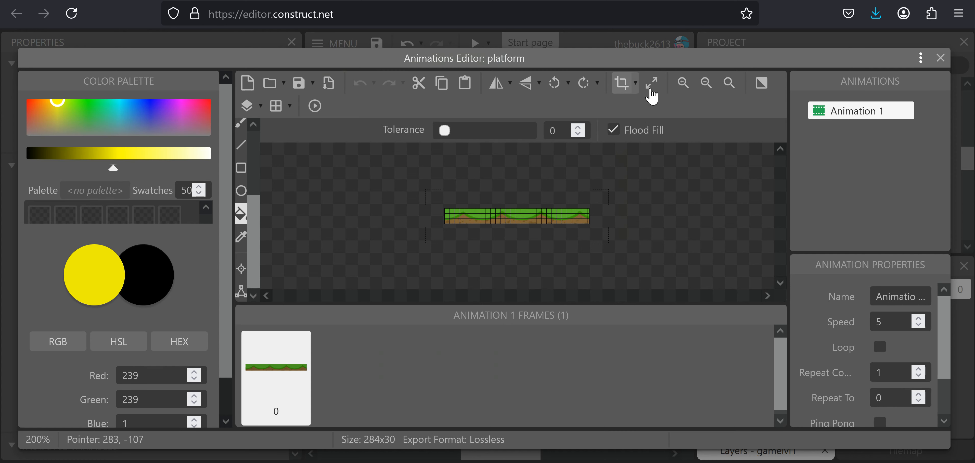
click(652, 83)
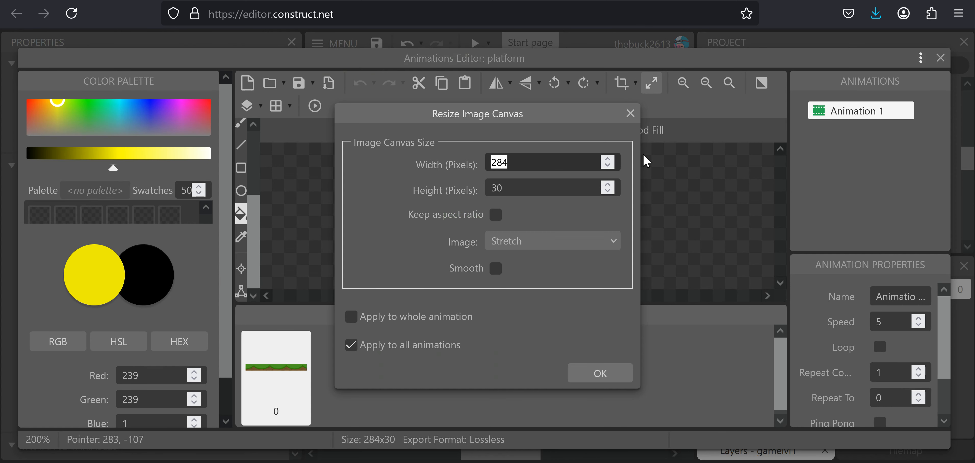
click(630, 114)
click(941, 57)
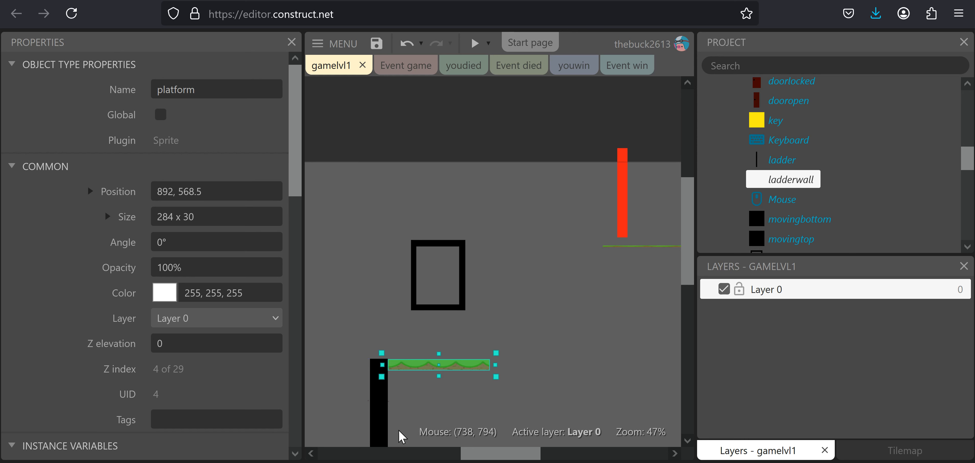
- Resize the platform below the red barrier to about 290 x 40, ending flush against the tall black wall
middle_drag(585, 266, 443, 321)
click(484, 302)
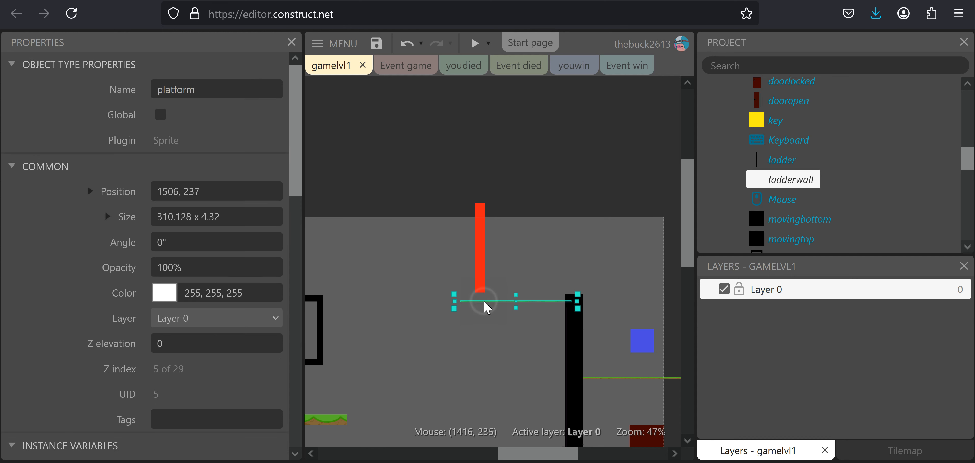
drag(452, 297, 454, 289)
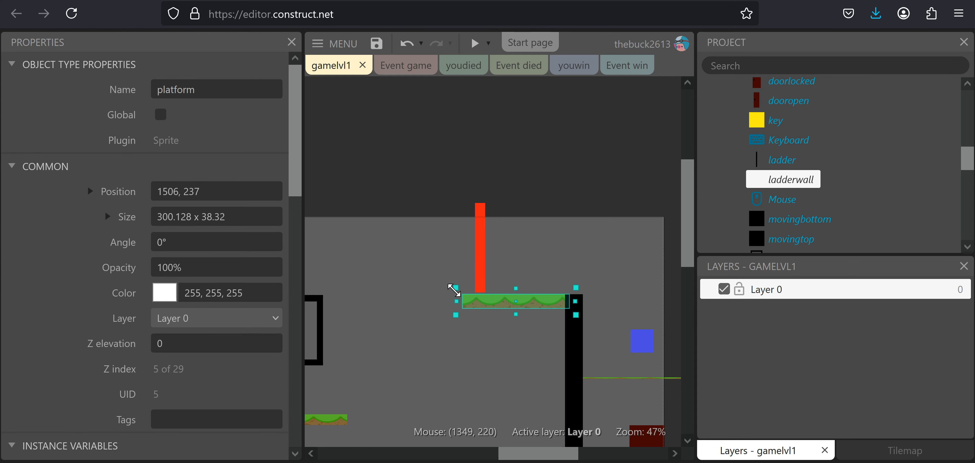
ctrl+scroll(510, 280, up, 3)
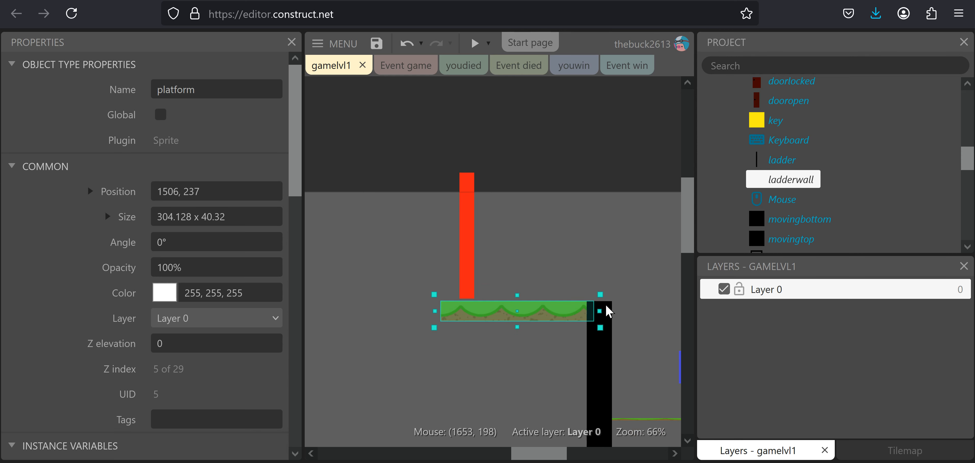
drag(600, 314, 591, 315)
- Resize the platform below the blue square to about 277 x 32, starting flush against the tall black wall
scroll(439, 287, down, 3)
scroll(439, 287, right, 3)
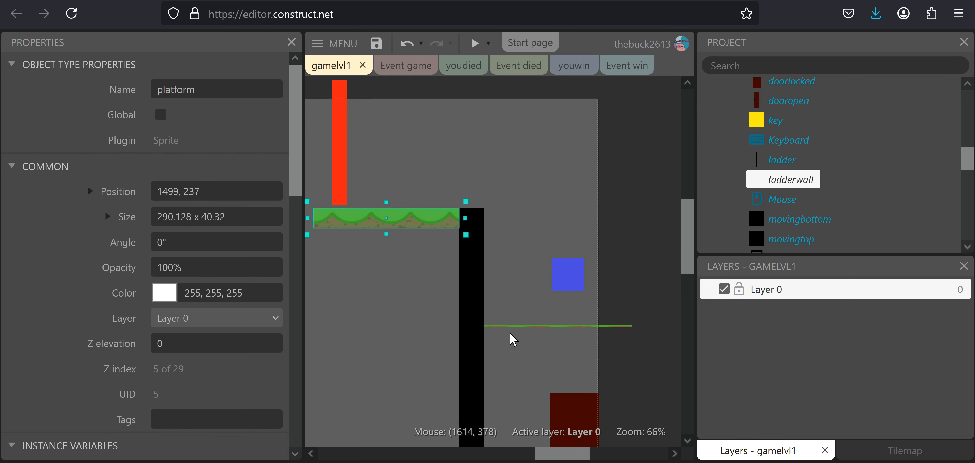
click(509, 325)
click(512, 326)
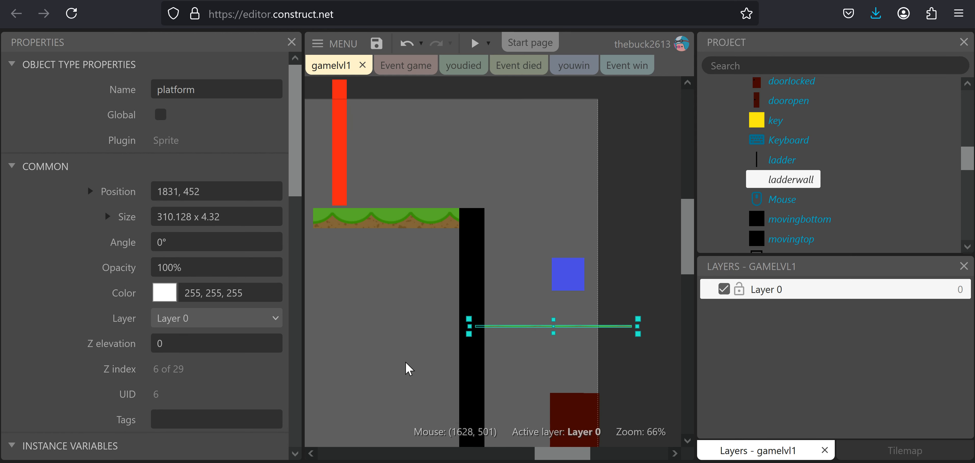
mouse_move(468, 319)
mouse_down()
mouse_move(475, 311)
mouse_move(482, 326)
mouse_up()
middle_drag(488, 352, 531, 242)
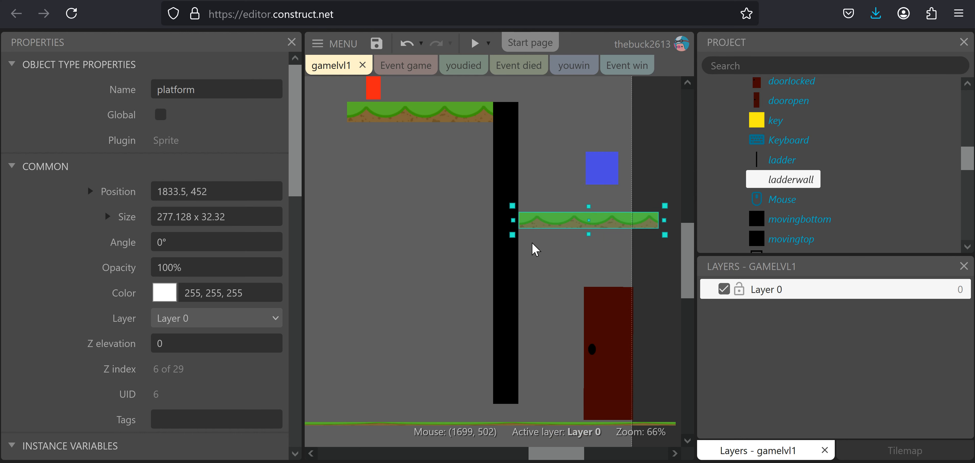
- Resize the floor platform under the dark red door to about 793 x 59
ctrl+scroll(443, 251, down, 1)
middle_drag(424, 320, 605, 259)
click(514, 327)
ctrl+scroll(500, 316, down, 1)
ctrl+scroll(492, 318, down, 2)
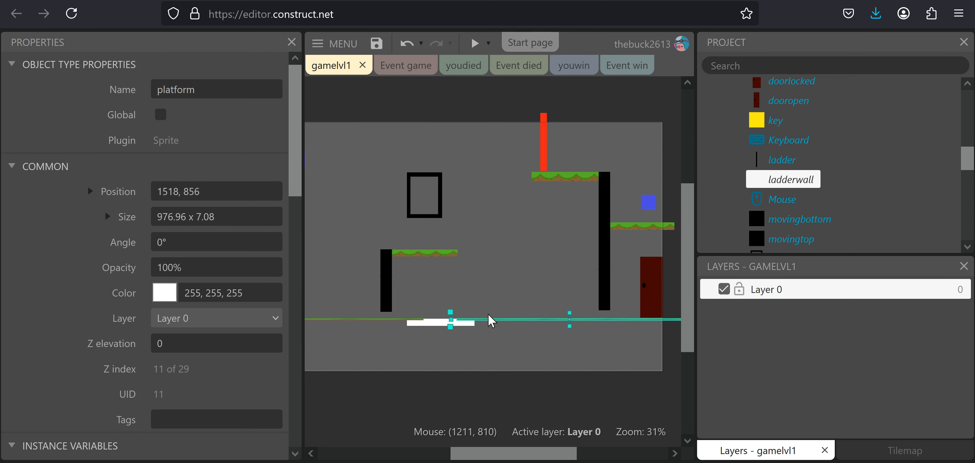
drag(454, 320, 473, 308)
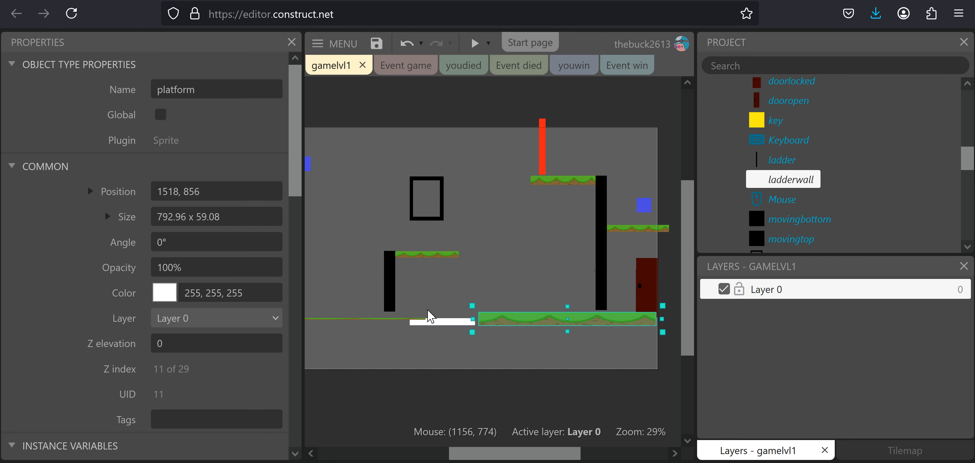
- Adjust the floor platform under the door to about 808 x 49 so it meets the white block
ctrl+scroll(552, 322, up, 2)
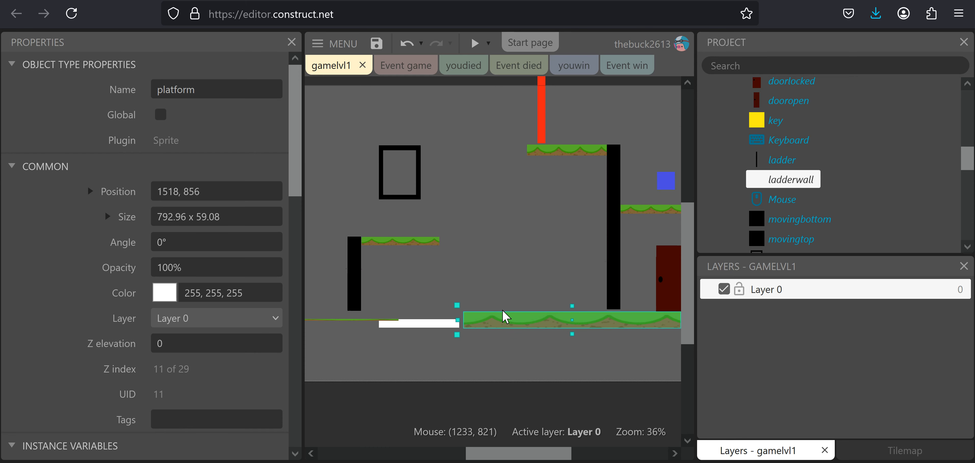
middle_drag(541, 356, 645, 352)
ctrl+scroll(567, 317, up, 8)
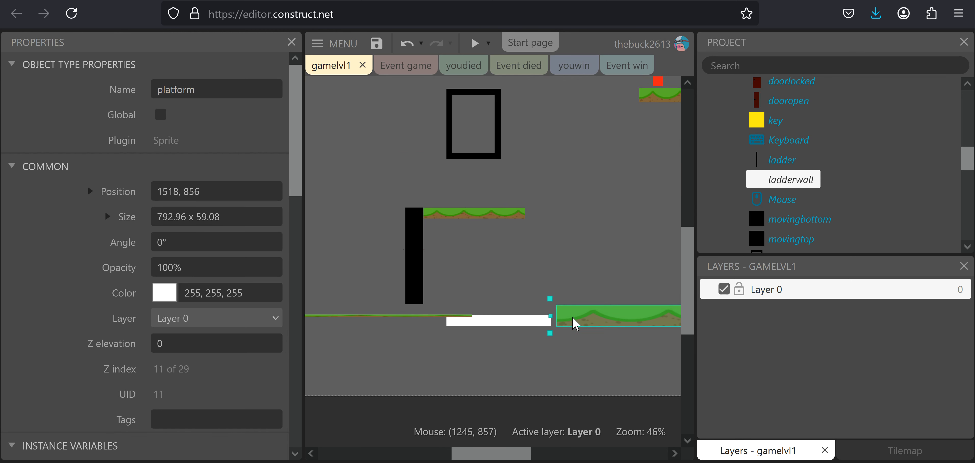
ctrl+scroll(546, 297, up, 3)
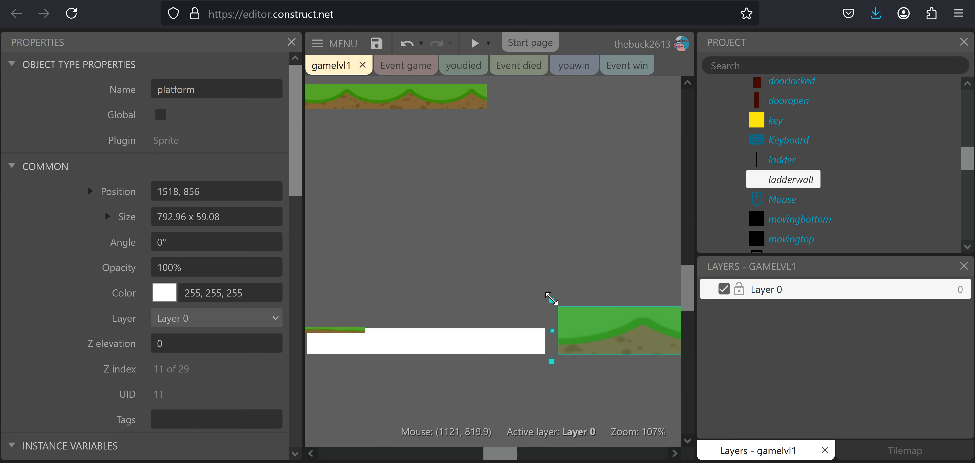
mouse_move(551, 299)
mouse_down()
mouse_move(538, 299)
mouse_move(542, 307)
mouse_up()
double_click(541, 309)
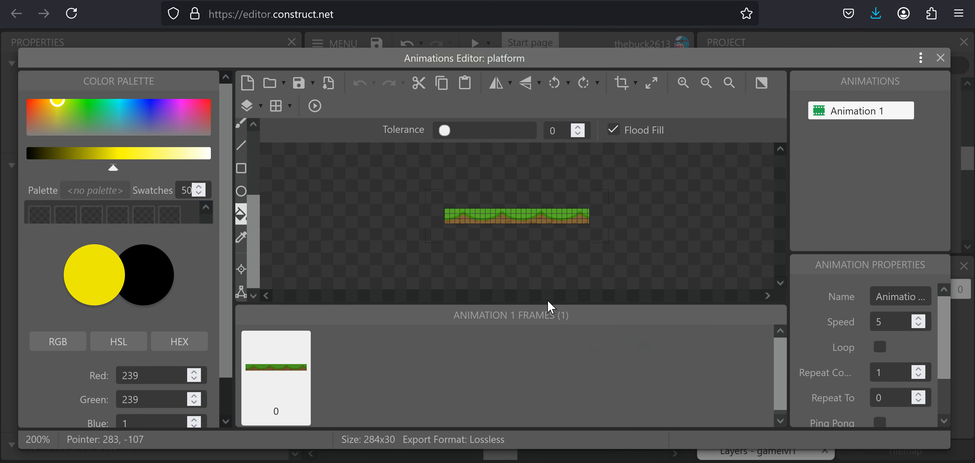
click(941, 57)
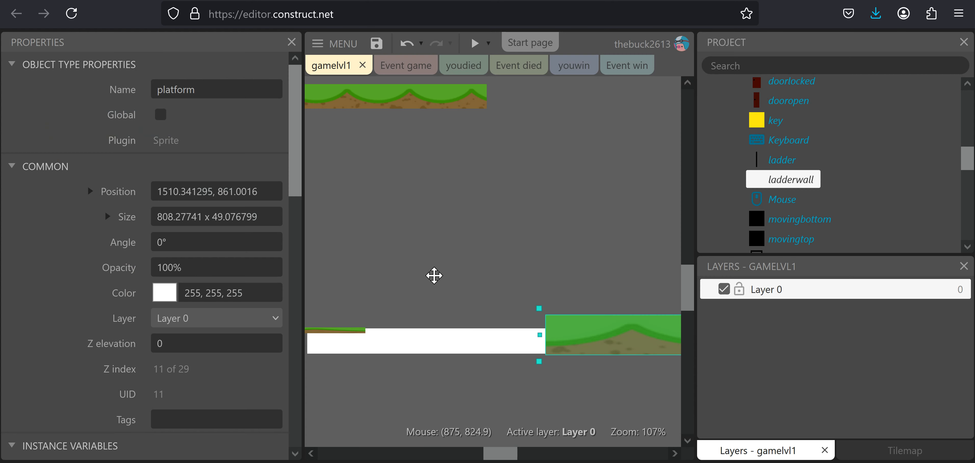
- Resize the floor platform on the other side of the white block to about 817 x 47, ending flush at the block
click(508, 217)
ctrl+scroll(509, 216, down, 5)
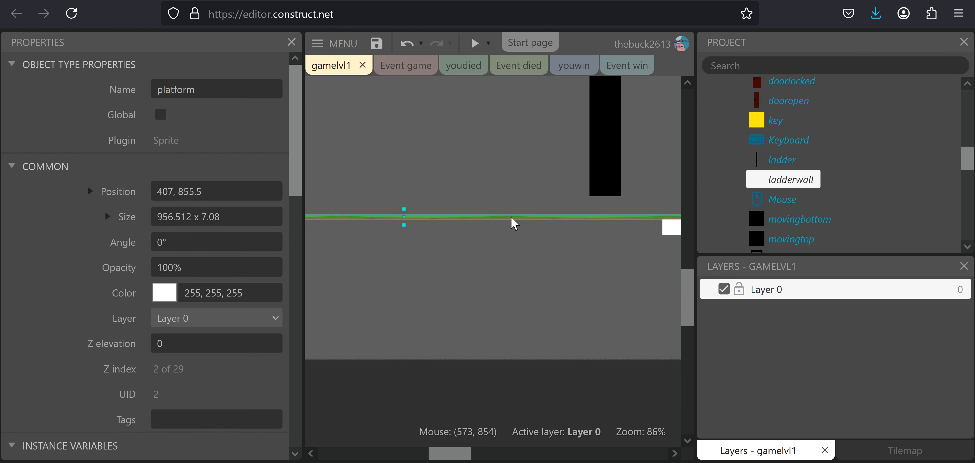
ctrl+scroll(526, 223, down, 2)
drag(630, 210, 606, 203)
middle_drag(612, 259, 454, 242)
drag(457, 240, 584, 244)
drag(583, 211, 585, 209)
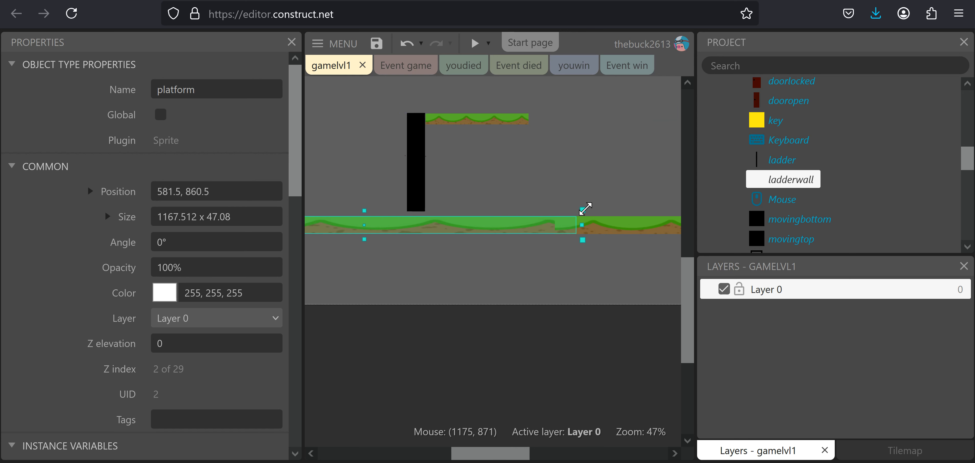
drag(583, 220, 456, 237)
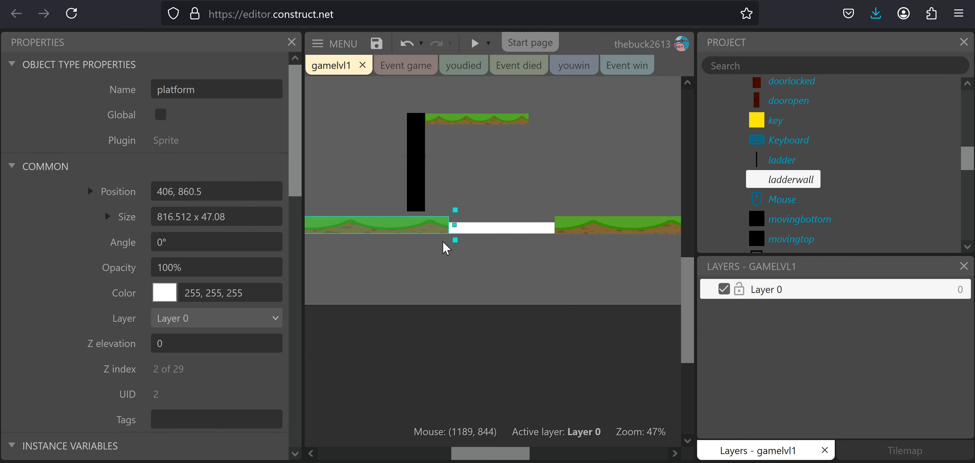
middle_drag(361, 228, 500, 227)
middle_drag(565, 245, 346, 259)
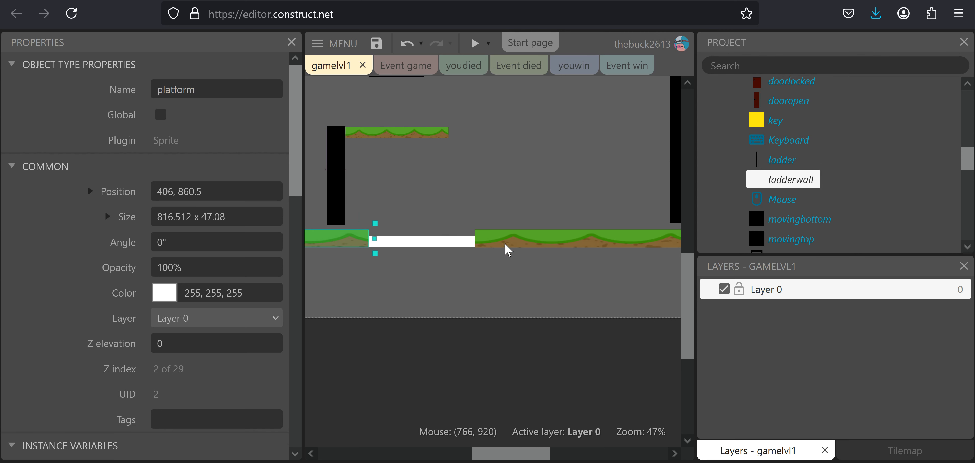
middle_drag(584, 275, 649, 298)
- Try replacing the ladder sprite's image with the smalllader picture and close the Animations Editor
ctrl+scroll(383, 257, down, 1)
ctrl+scroll(382, 257, down, 3)
middle_drag(386, 207, 514, 249)
click(395, 228)
right_click(395, 229)
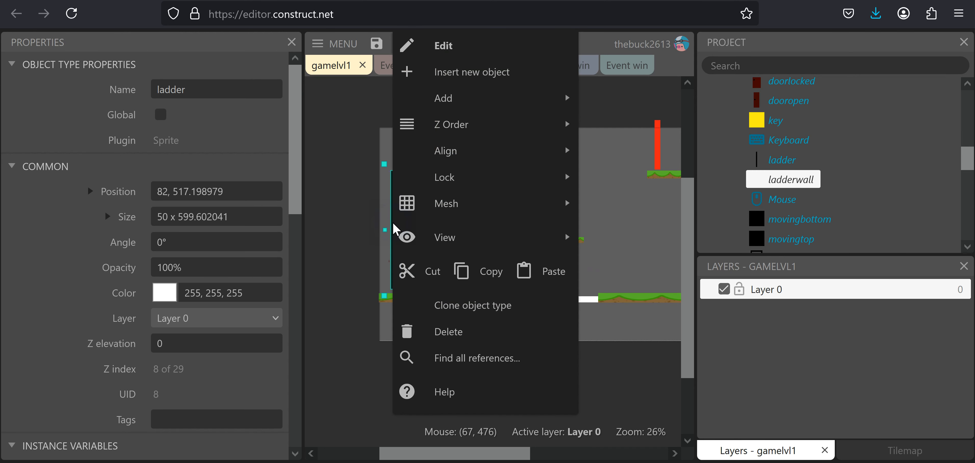
click(375, 217)
click(395, 223)
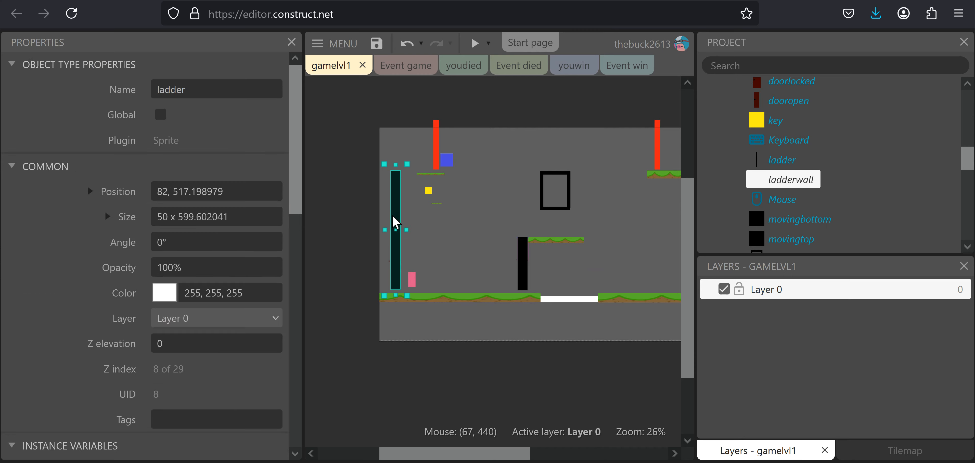
double_click(391, 216)
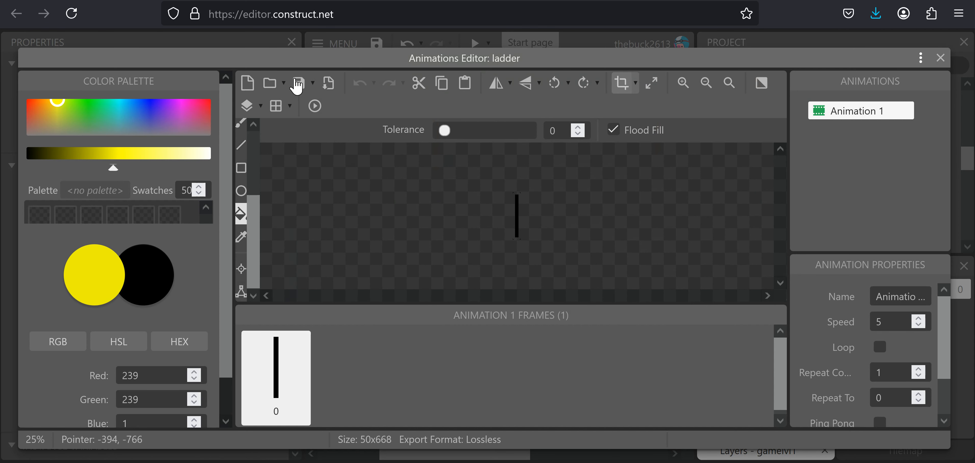
click(268, 85)
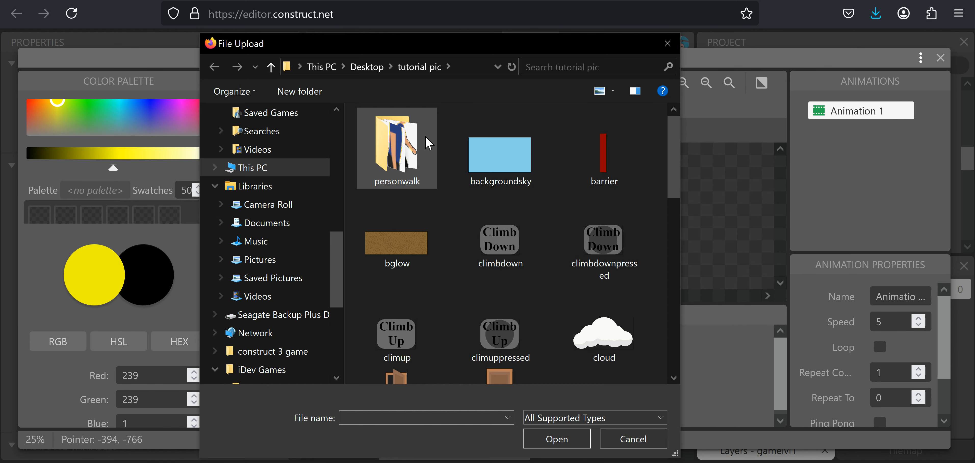
scroll(446, 202, down, 10)
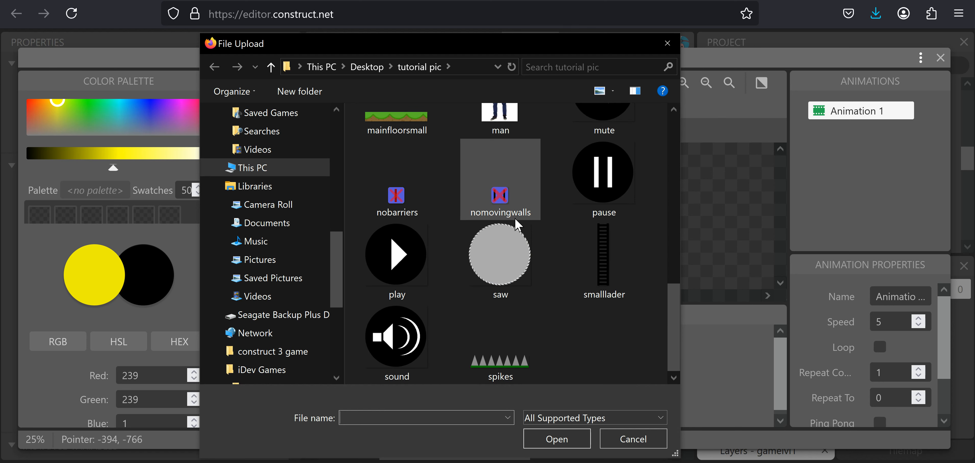
scroll(500, 235, up, 3)
click(610, 158)
double_click(595, 155)
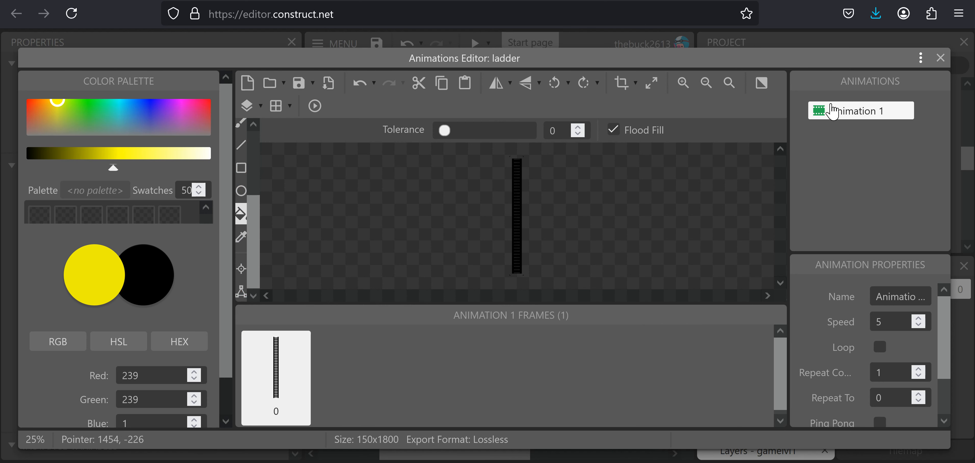
click(940, 58)
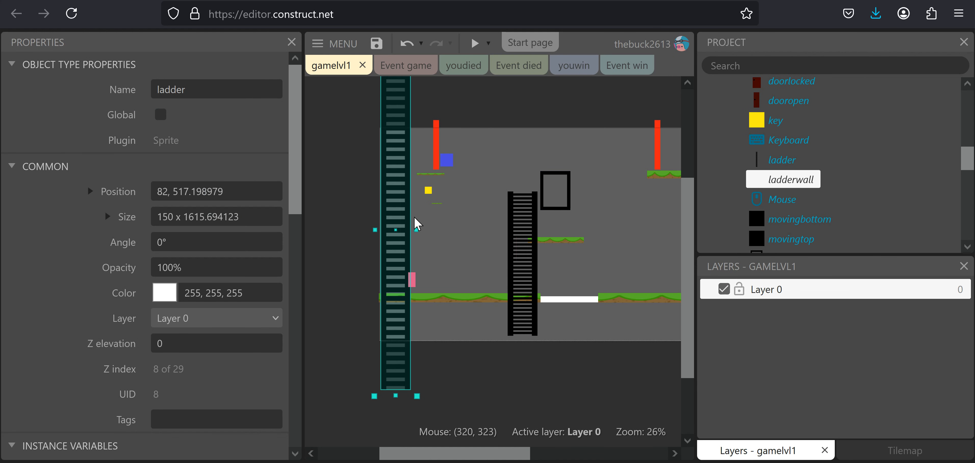
- Undo the ladder sprite's image replacement
key(ctrl+z)
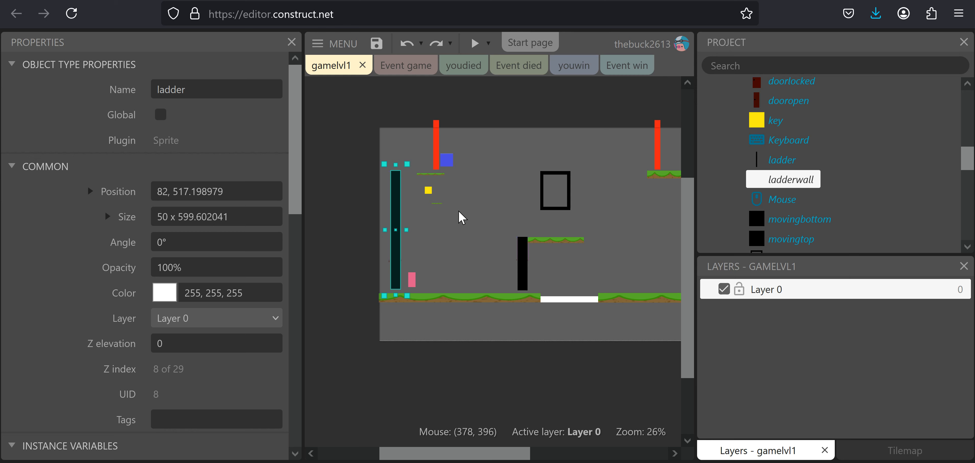
click(462, 226)
middle_drag(461, 223, 525, 228)
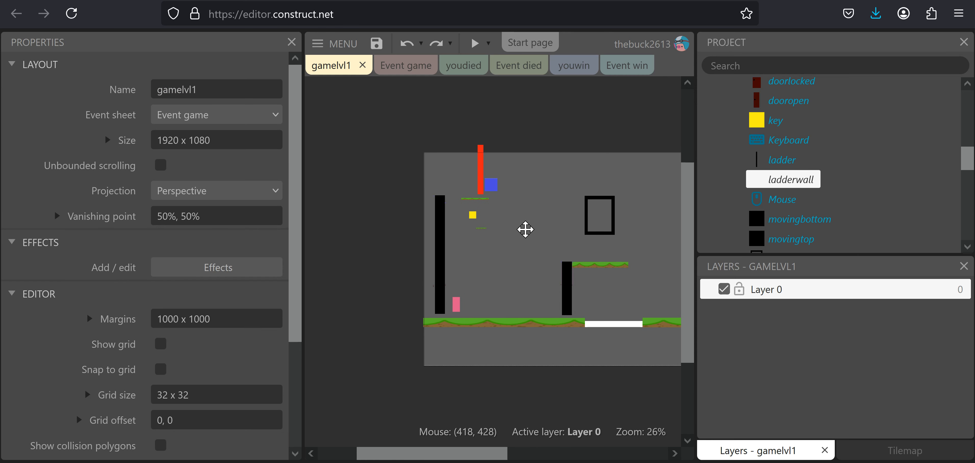
click(460, 232)
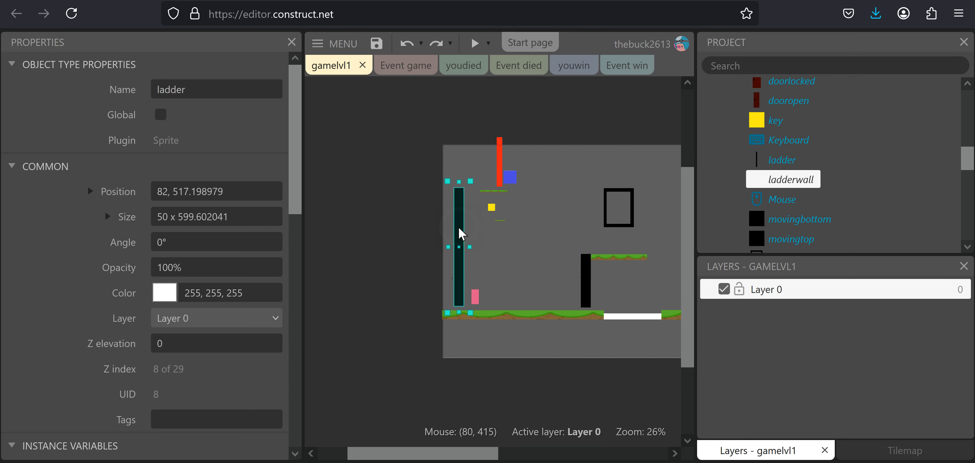
double_click(459, 229)
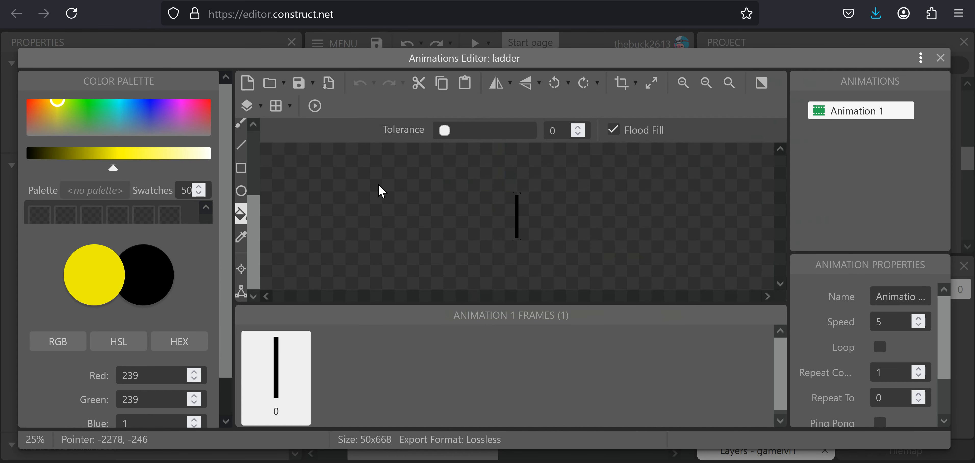
click(313, 107)
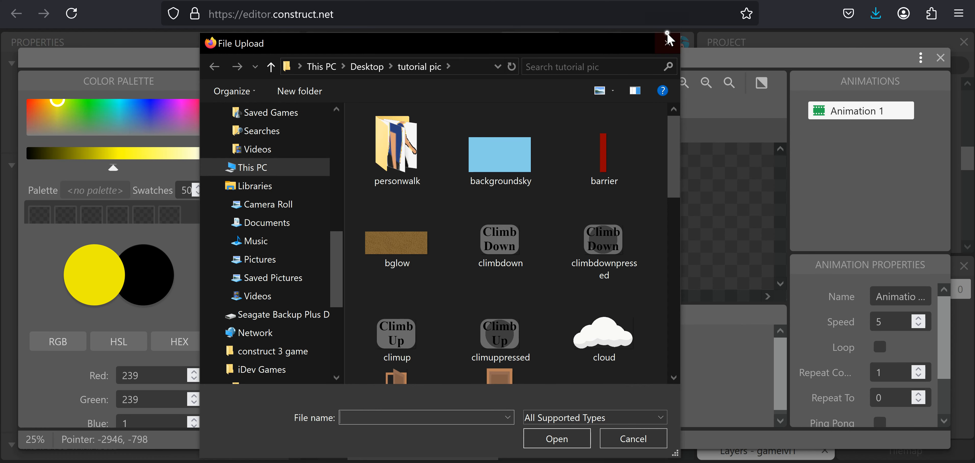
click(667, 43)
click(942, 59)
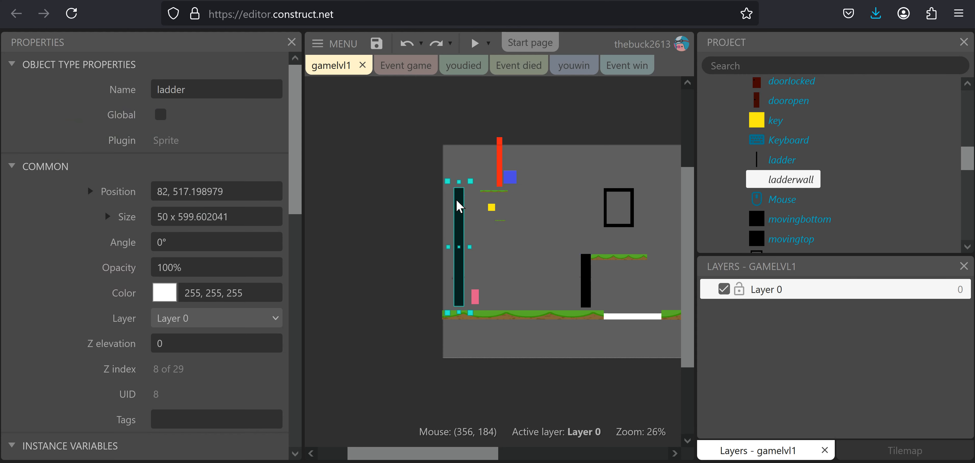
- Set the tall ladder instance's size to 50 x 600 and copy that size value
click(230, 224)
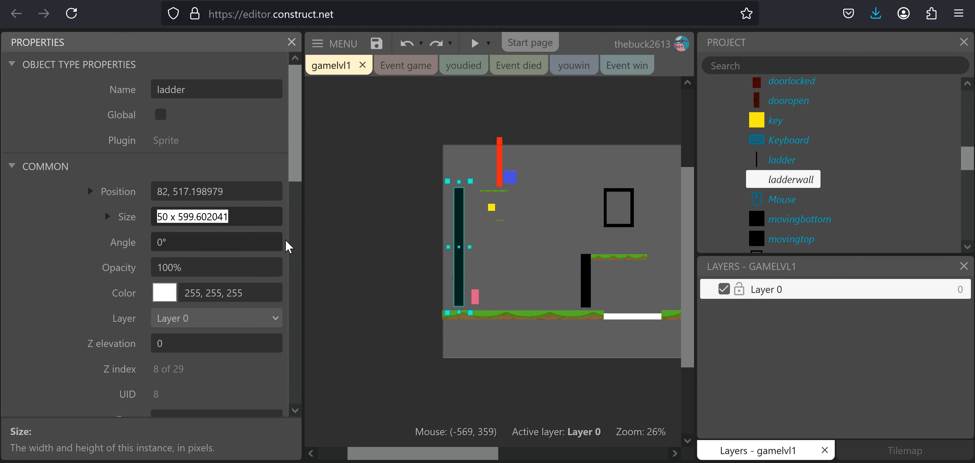
click(239, 222)
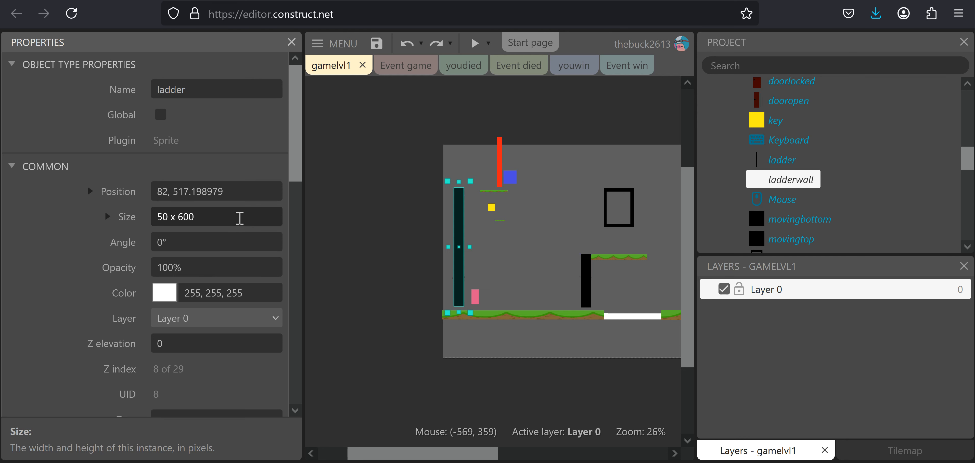
key(Tab)
click(211, 218)
key(ctrl+c)
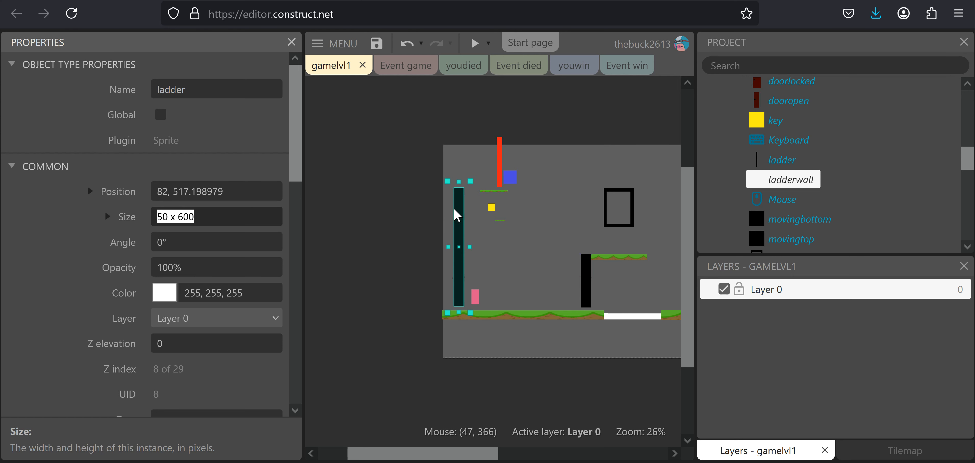
key(Tab)
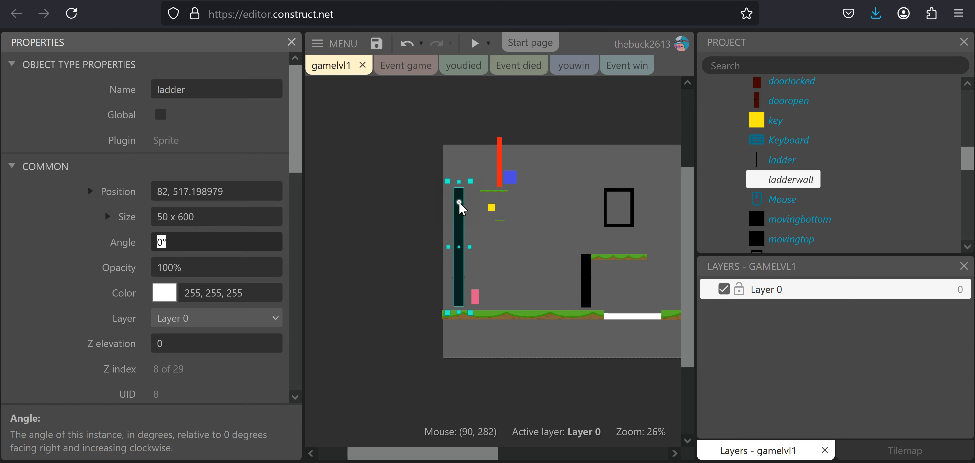
- Resize the ladder sprite's image canvas to 50 pixels wide and 600 pixels high, stretching the black placeholder image
double_click(459, 201)
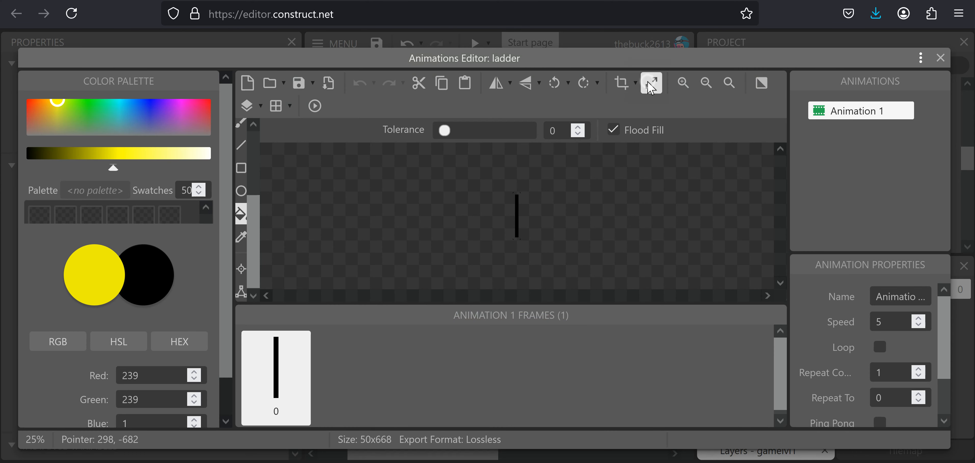
click(648, 85)
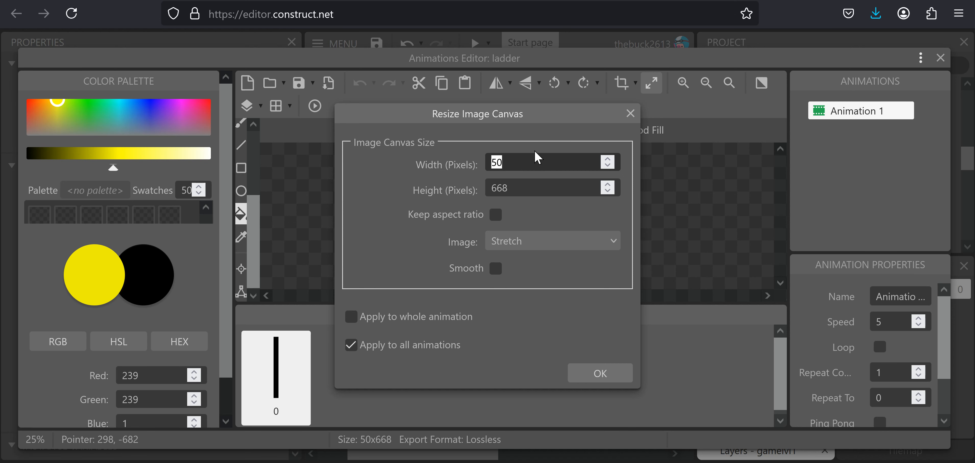
key(ctrl+v)
click(533, 188)
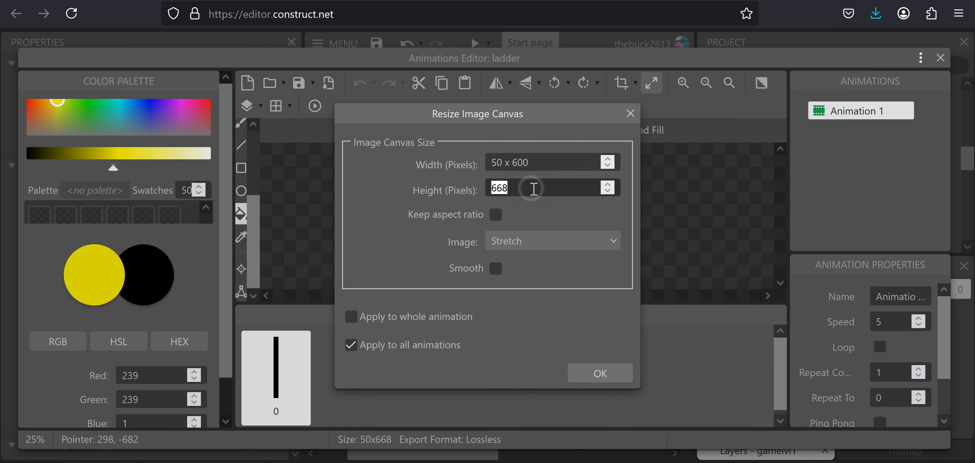
click(551, 162)
click(551, 162)
key(BackSpace)
key(BackSpace)
key(BackSpace)
key(BackSpace)
key(BackSpace)
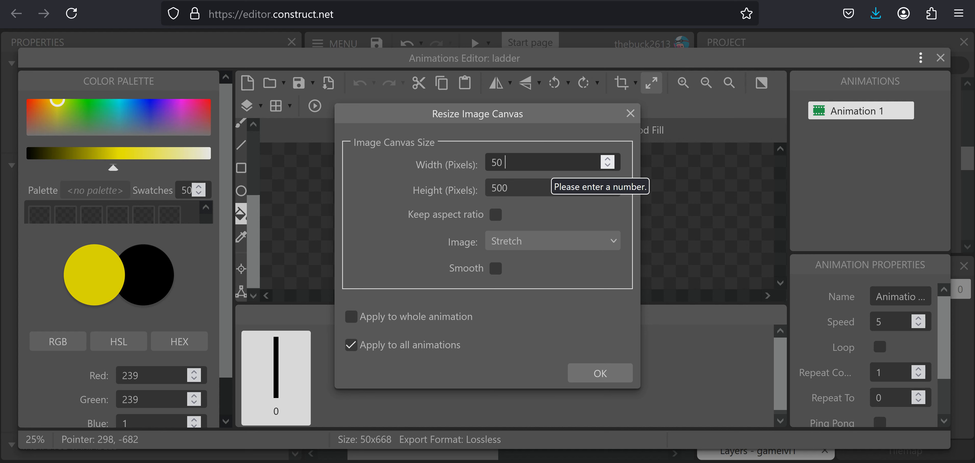
drag(503, 188, 491, 188)
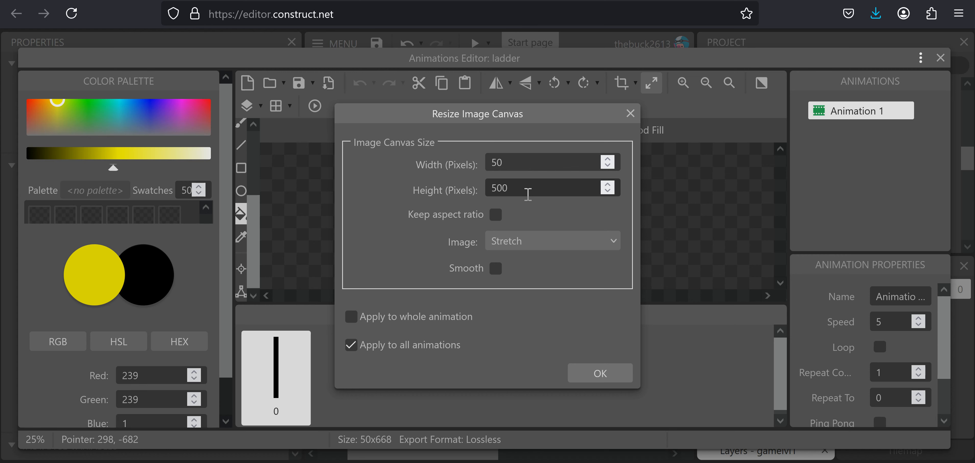
double_click(526, 194)
text(600)
key(Return)
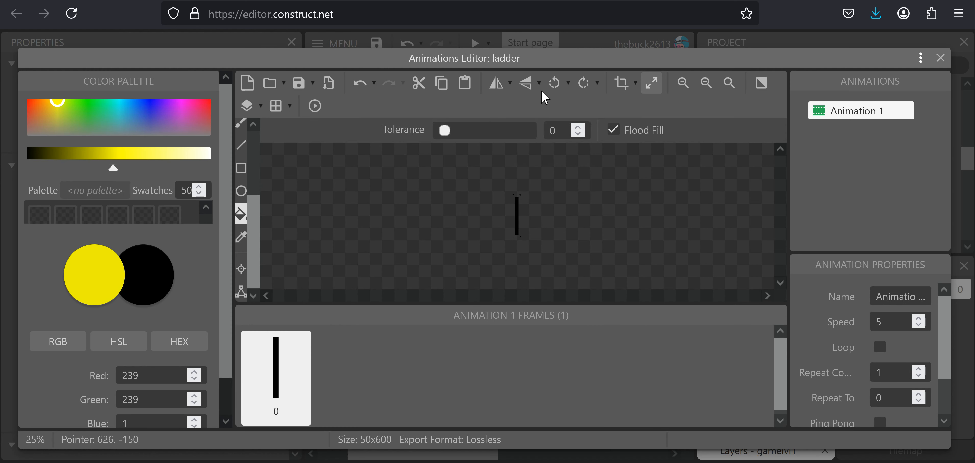
- Load the 150 x 1800 ladder picture from the tutorial pic folder as the ladder sprite's image and close the Animations Editor
click(269, 83)
scroll(529, 223, down, 5)
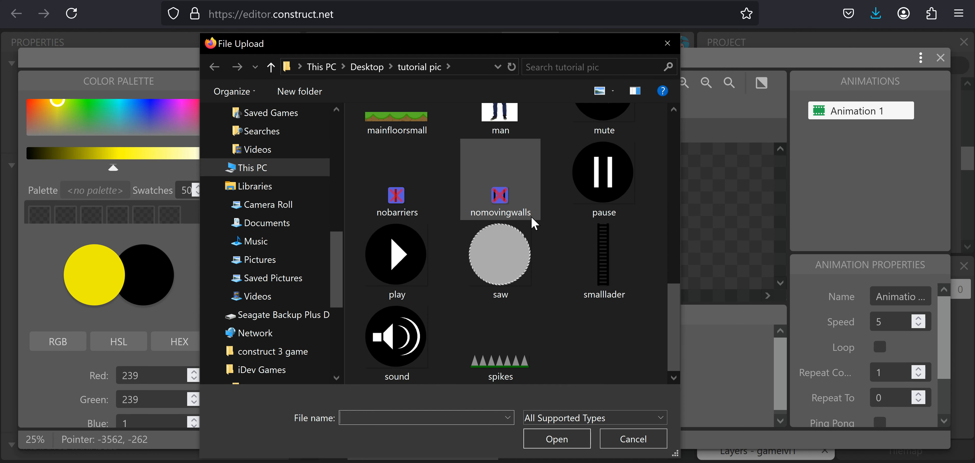
click(592, 233)
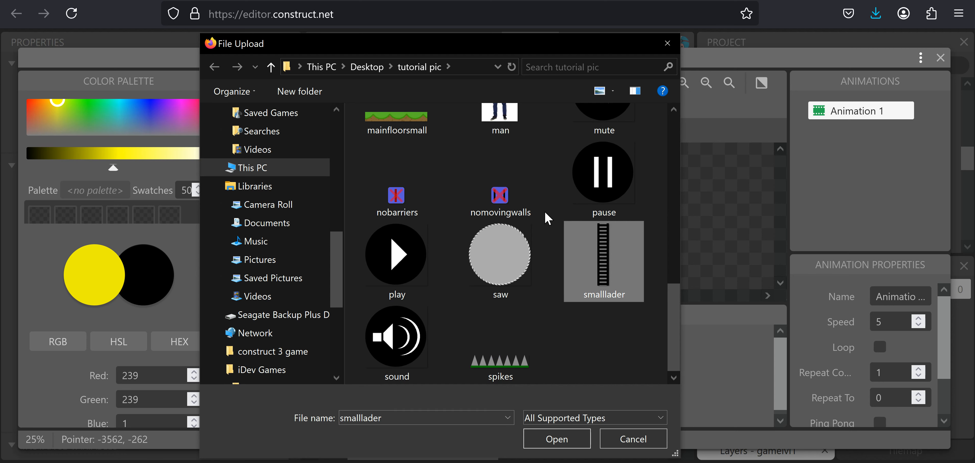
scroll(549, 209, up, 2)
click(591, 167)
double_click(591, 167)
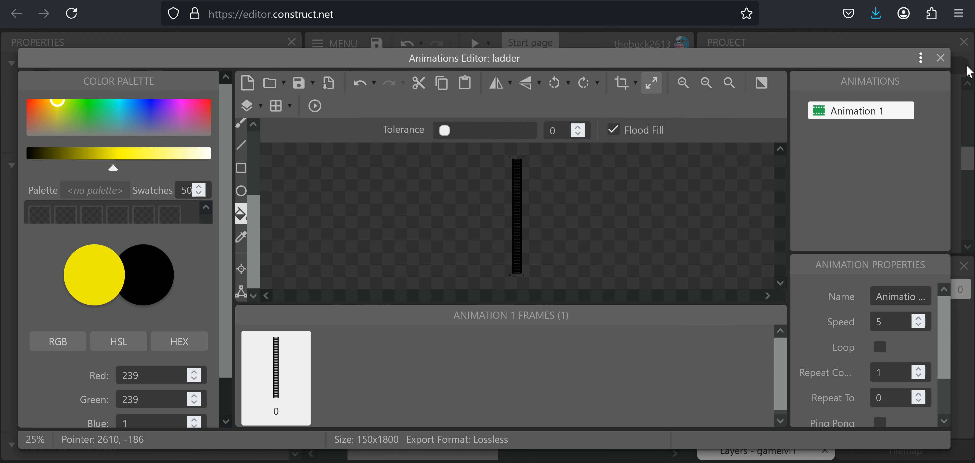
click(941, 58)
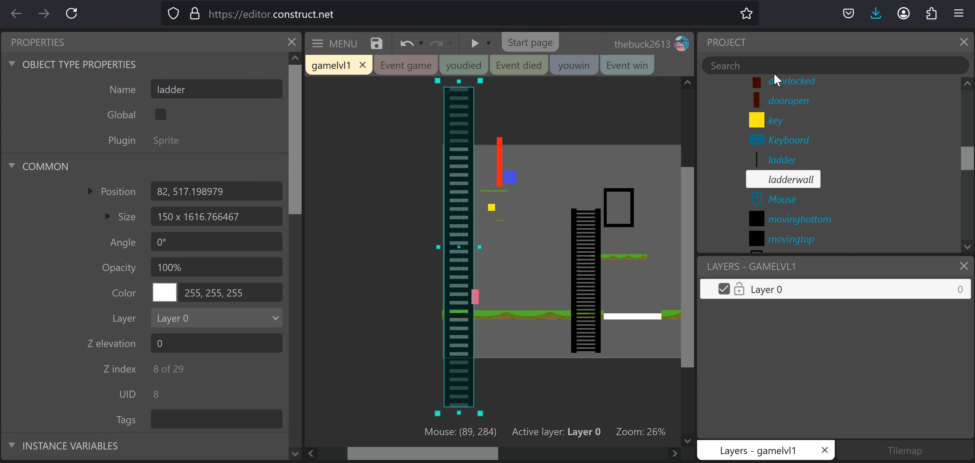
- Try resizing only the tall ladder instance to 50 x 600 and undo that resize
click(254, 213)
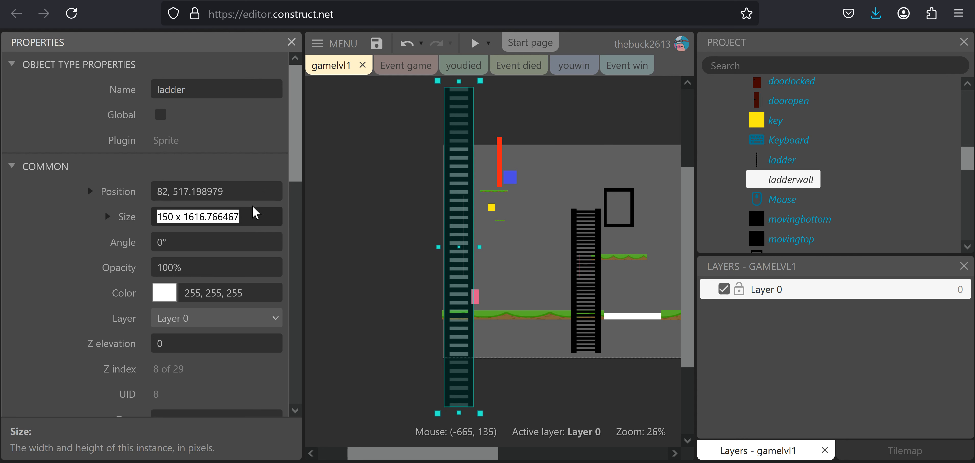
text(50 x 600)
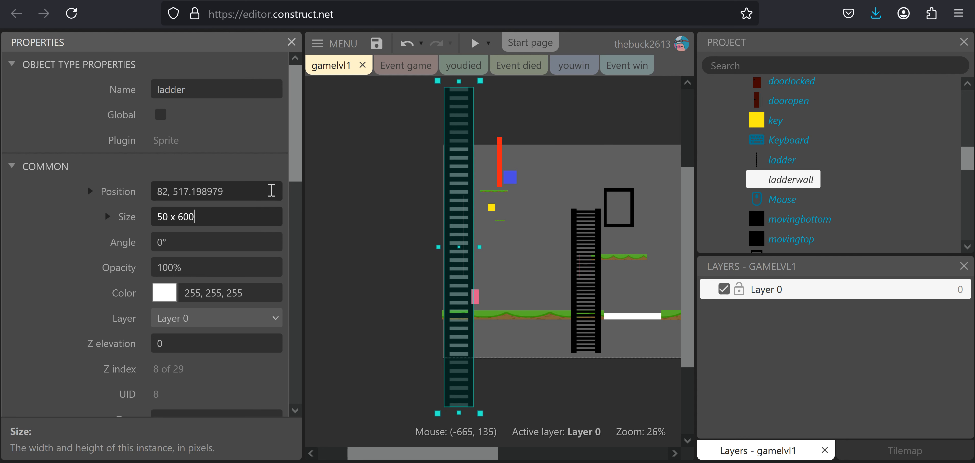
key(Tab)
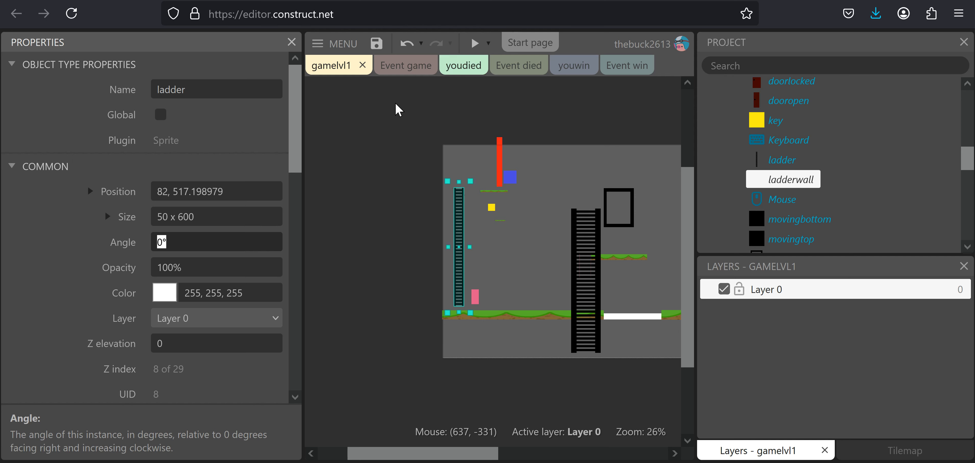
middle_click(359, 234)
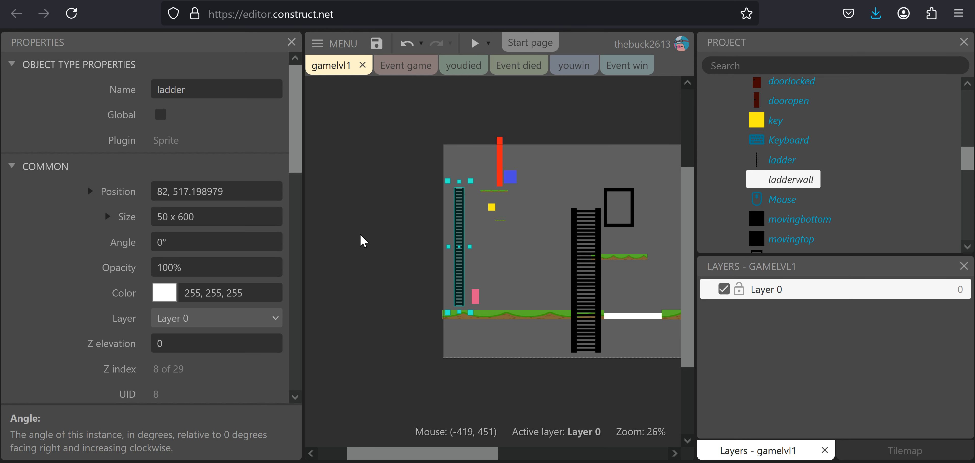
key(ctrl+z)
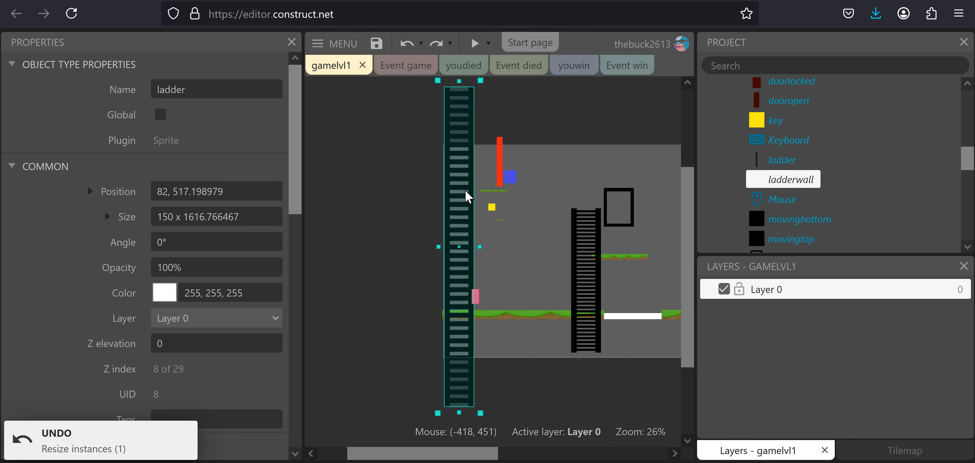
- Resize the new ladder picture's canvas to 50 x 600 pixels with the image stretched, and close the Animations Editor
double_click(480, 95)
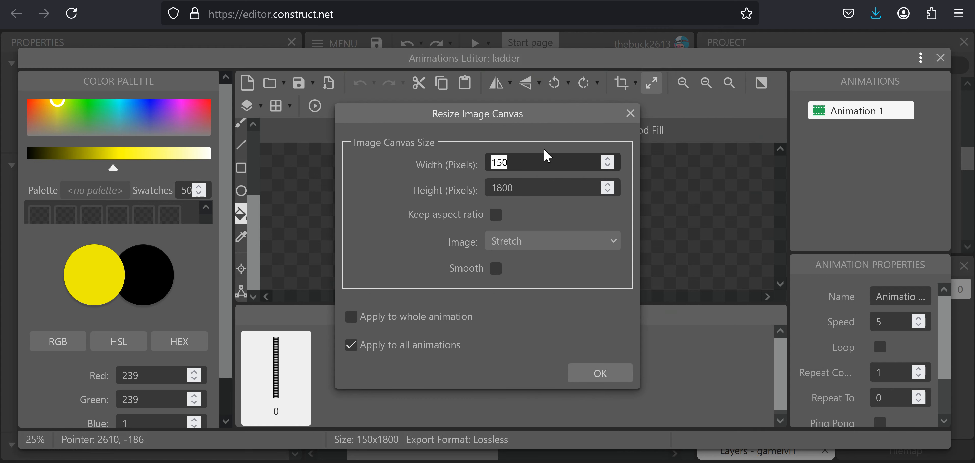
text(5)
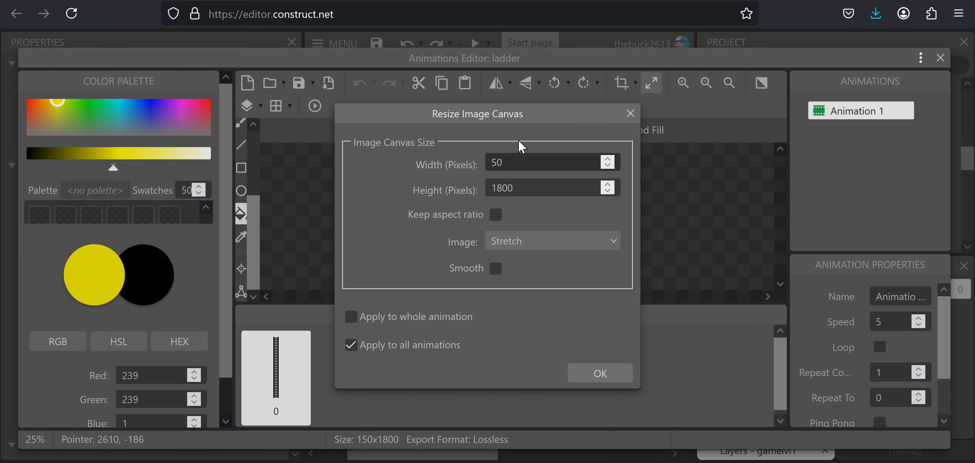
key(Tab)
text(6)
click(630, 114)
click(651, 82)
click(545, 156)
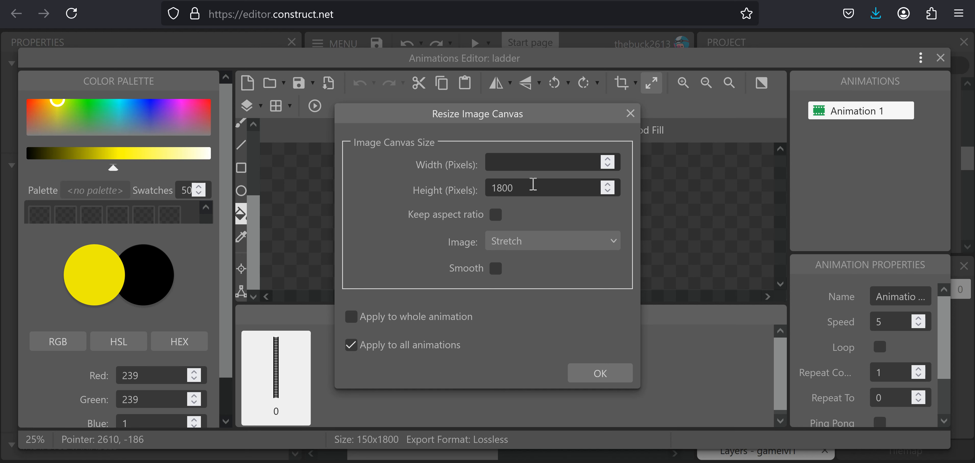
double_click(524, 188)
text(3)
text(00)
key(Return)
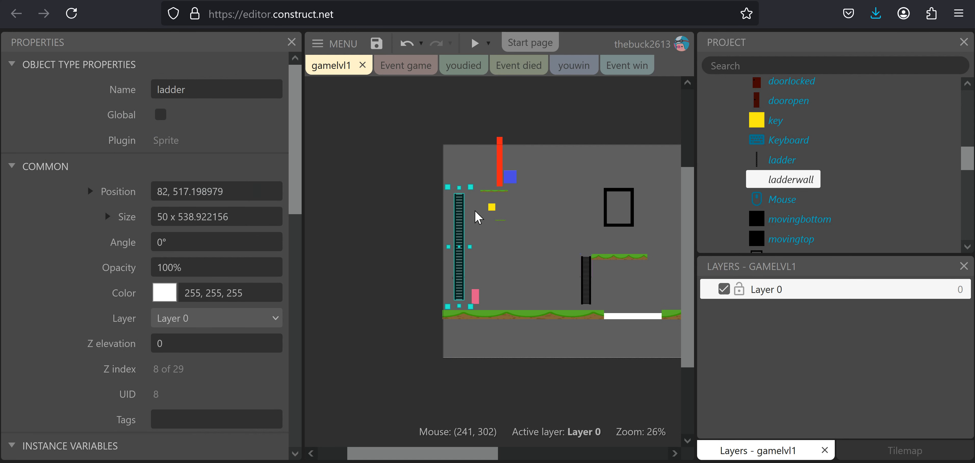
- Set the tall ladder instance's size to 50 x 600 in the layout
click(247, 213)
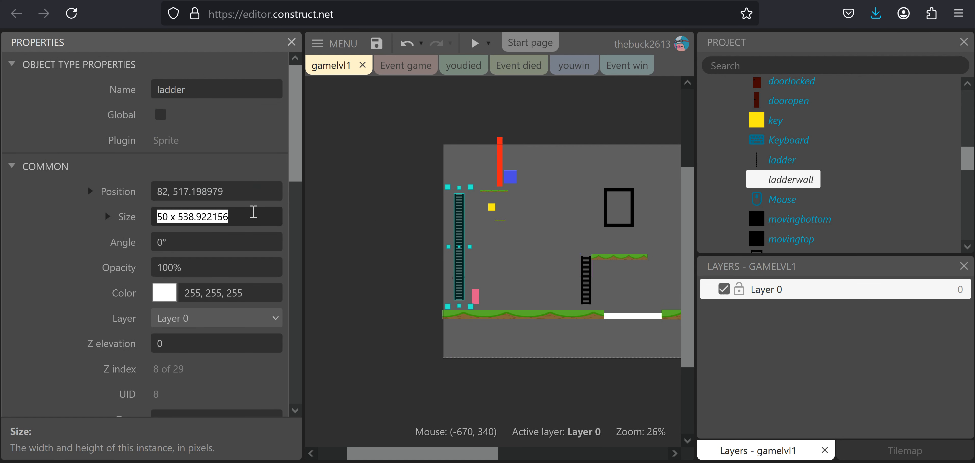
text(50)
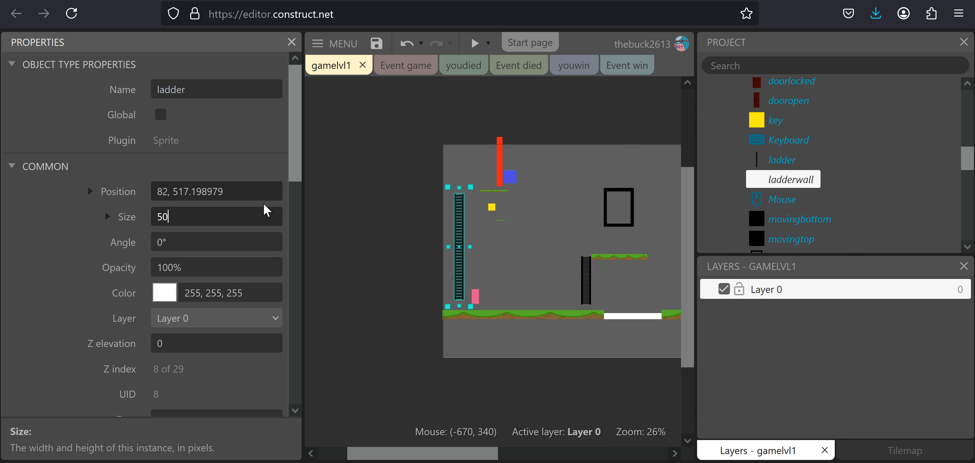
text(,600)
key(Tab)
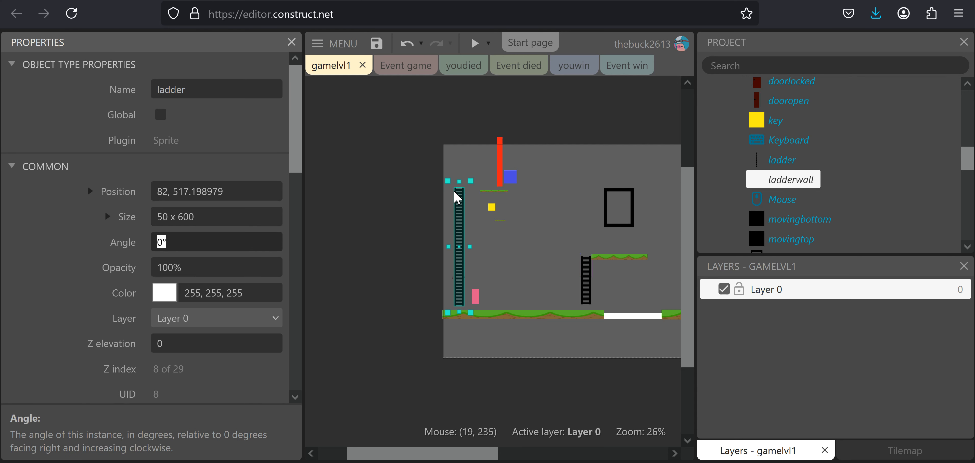
click(459, 197)
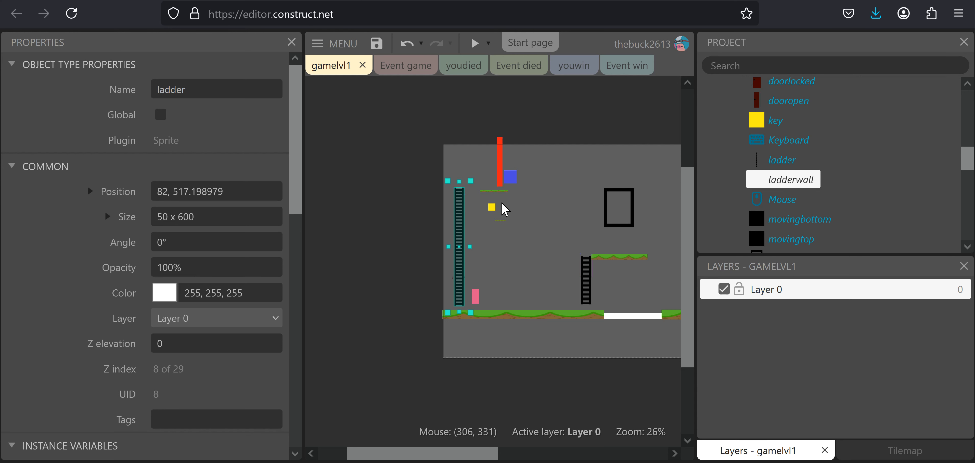
- Enlarge the small platform above the yellow key to about 305 x 38 so it meets the tall ladder
ctrl+scroll(490, 191, up, 5)
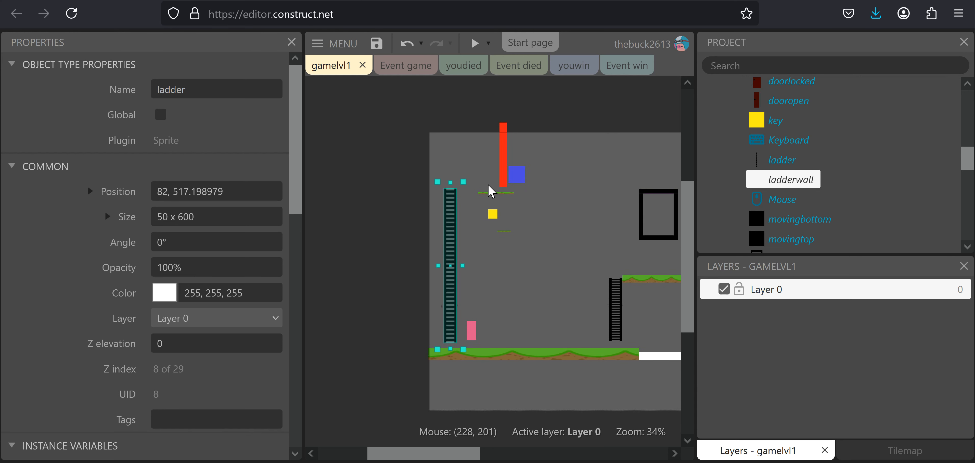
ctrl+scroll(490, 191, up, 2)
click(486, 199)
click(487, 203)
drag(454, 197, 399, 185)
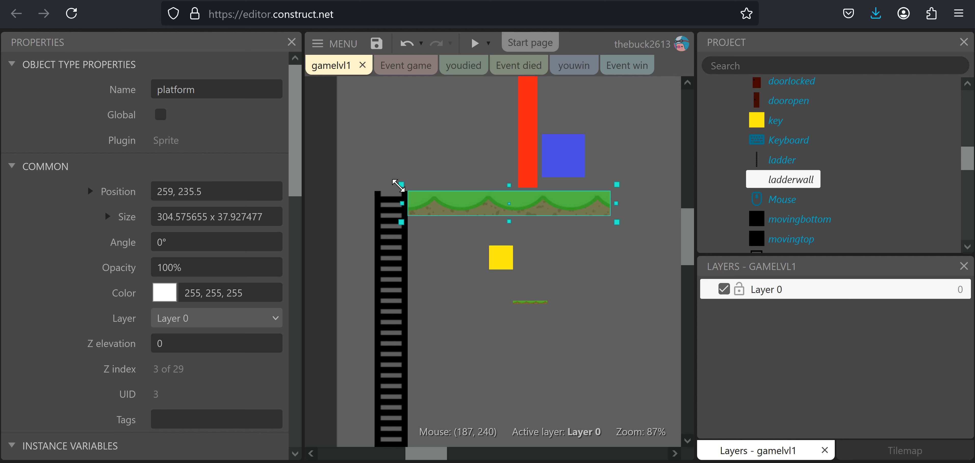
- Enlarge the tiny platform below the yellow key to about 157 x 13
click(517, 307)
click(514, 301)
drag(508, 295, 475, 290)
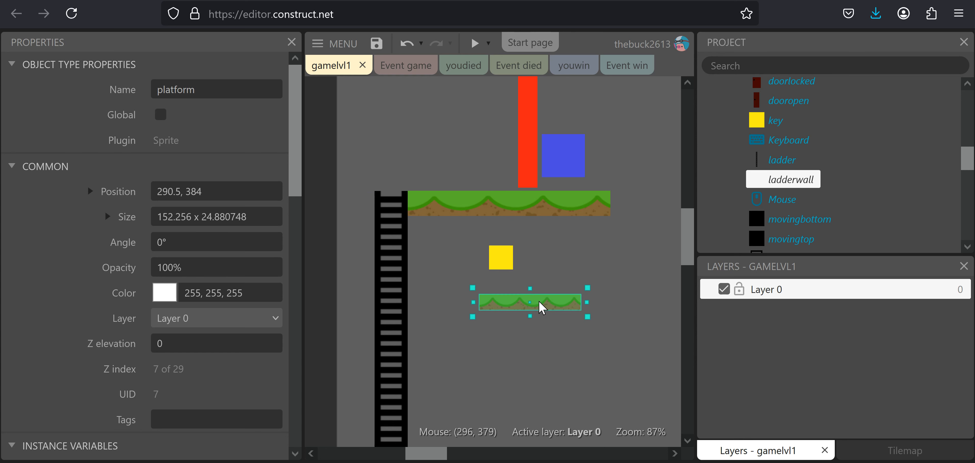
drag(536, 297, 539, 318)
key(ctrl+z)
drag(473, 288, 469, 296)
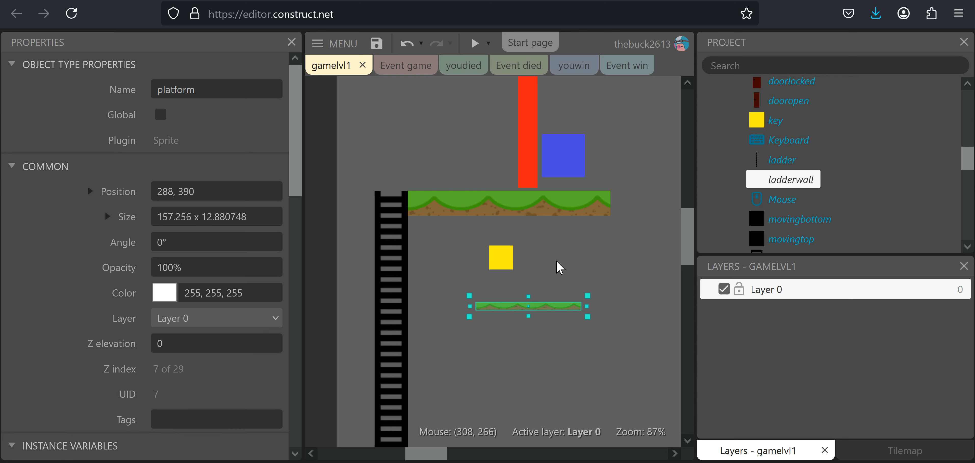
- Stretch the shorter ladder at both ends to about 50 x 272 so it spans from near the floor to the raised platform's top
ctrl+scroll(556, 257, down, 6)
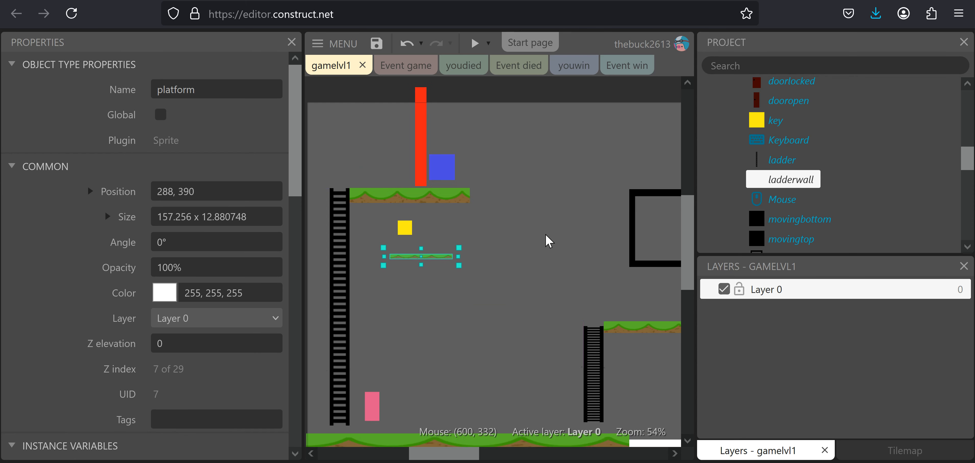
middle_drag(565, 276, 394, 231)
ctrl+scroll(459, 318, up, 2)
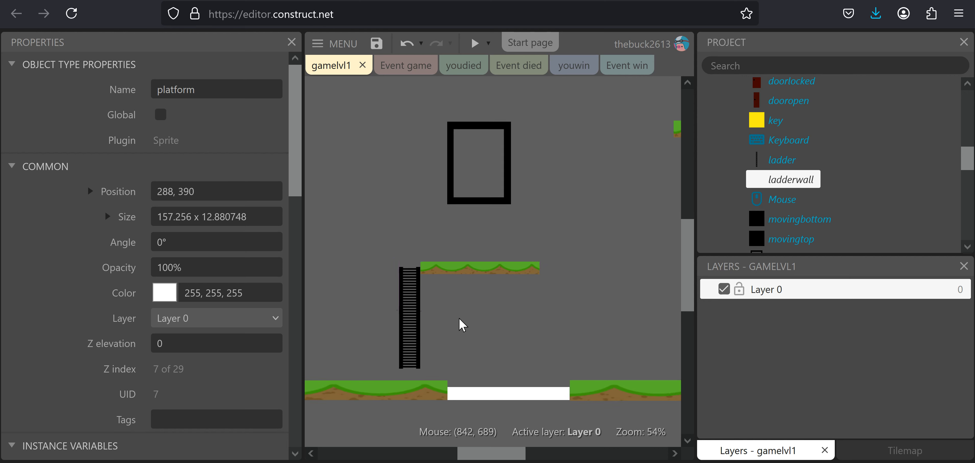
click(405, 294)
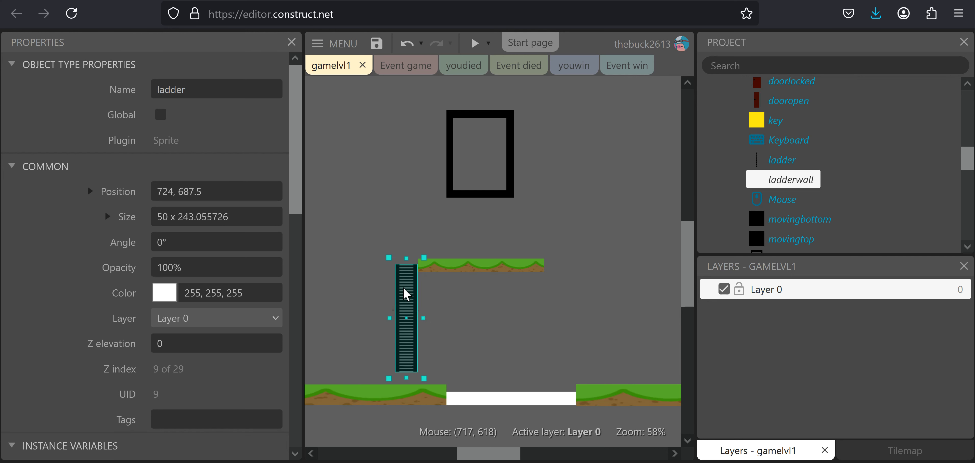
drag(408, 377, 407, 385)
drag(404, 259, 408, 256)
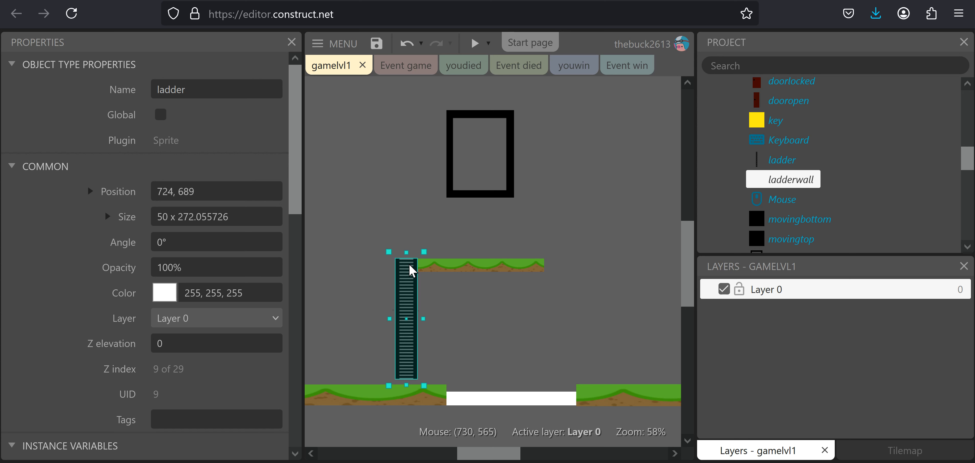
- Trim the shorter ladder to about 50 x 270, and stretch the ladder beside the door to about 50 x 612, spanning upper platform to floor
drag(407, 253, 410, 253)
middle_drag(471, 230, 302, 320)
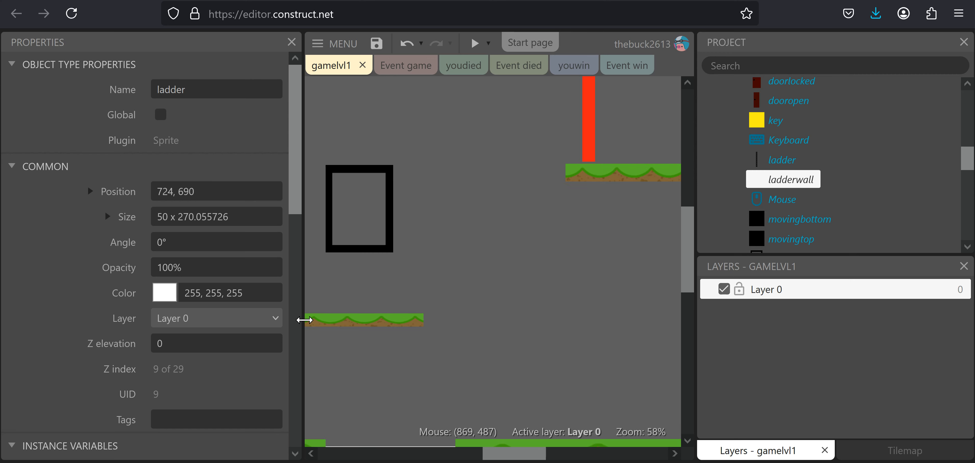
middle_drag(481, 248, 324, 259)
click(496, 242)
middle_drag(496, 243, 464, 122)
drag(466, 102, 464, 291)
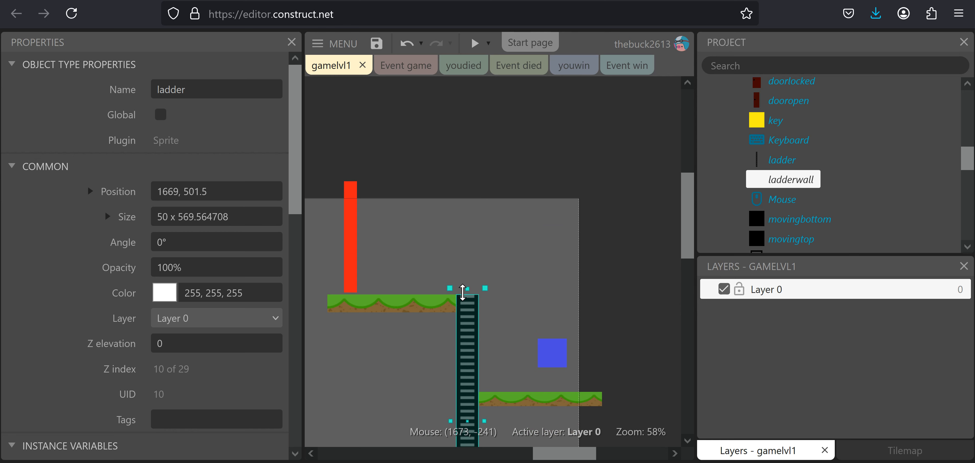
scroll(522, 300, down, 5)
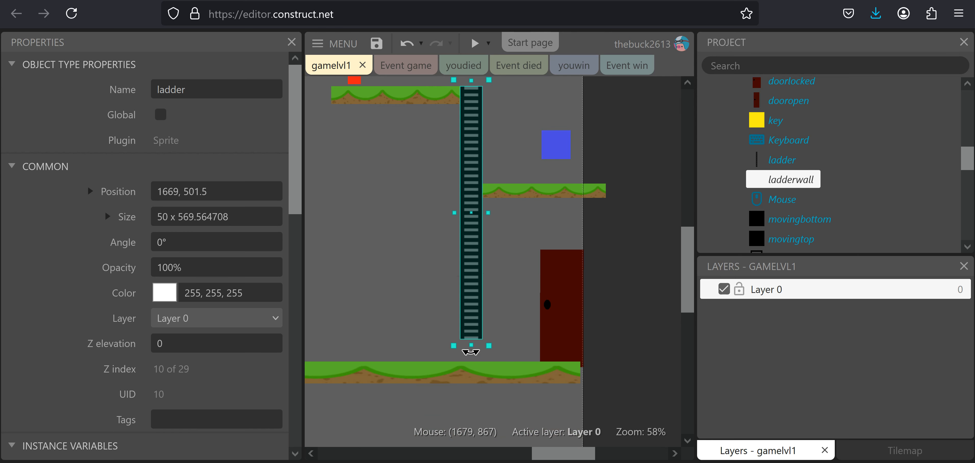
drag(472, 346, 472, 364)
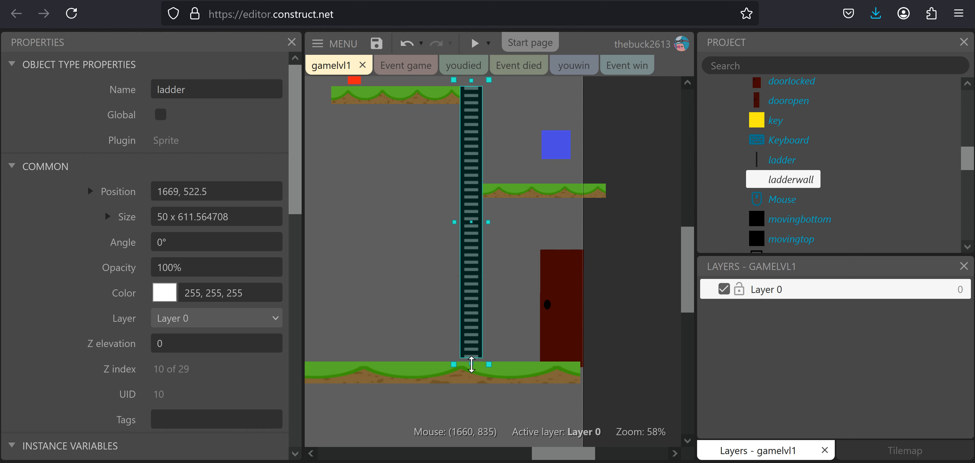
- Review the resized ladders and platforms across the whole level
middle_drag(352, 163, 750, 277)
middle_drag(357, 263, 659, 220)
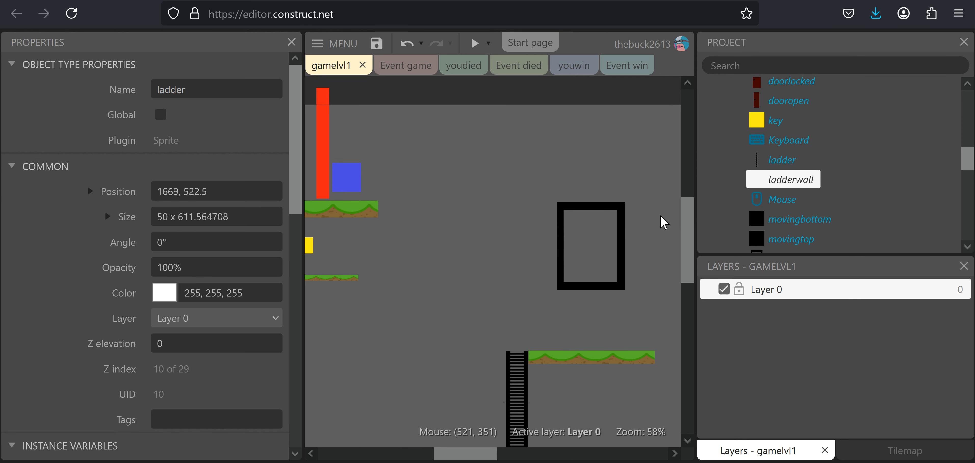
click(552, 231)
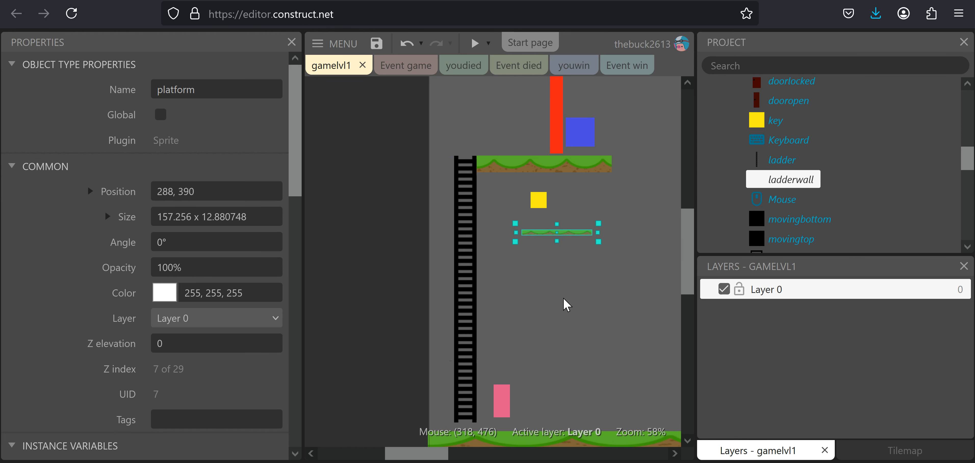
ctrl+scroll(537, 246, down, 5)
middle_drag(524, 249, 435, 293)
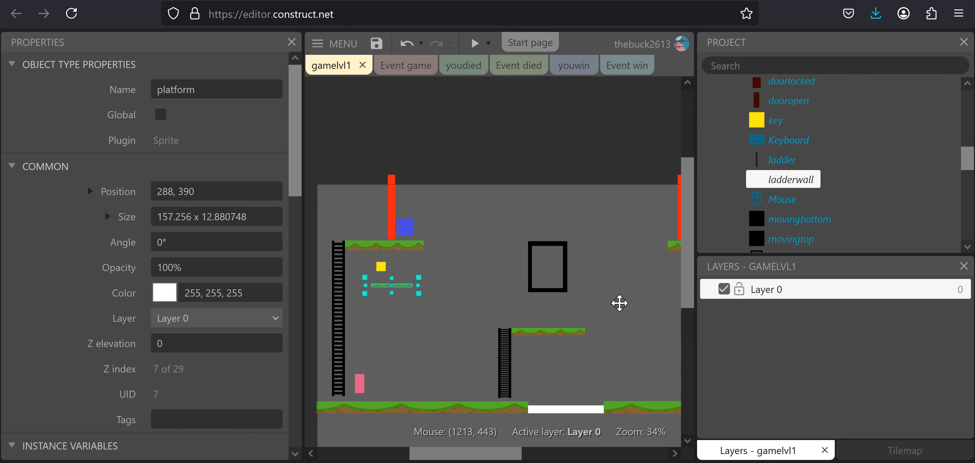
middle_drag(628, 311, 474, 294)
middle_drag(486, 251, 522, 184)
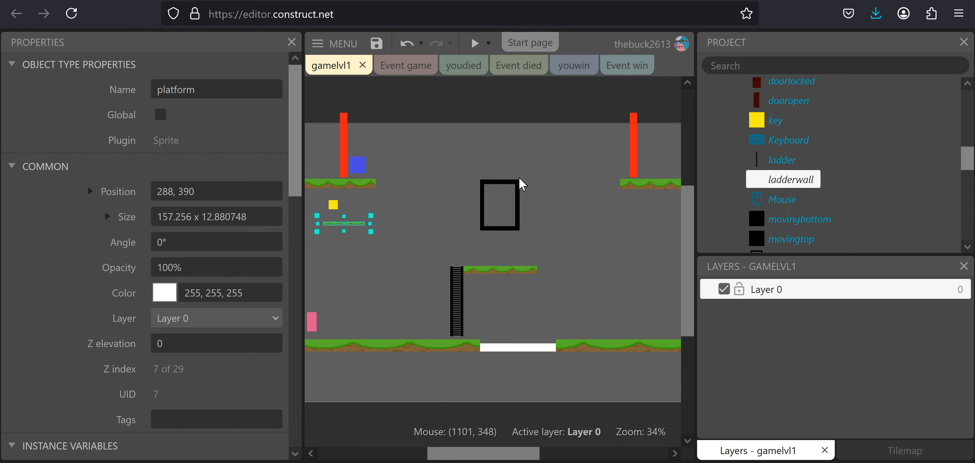
middle_drag(508, 268, 524, 292)
- Move the dooropen sprite off the locked door to about 1752, 703 and make it visible in the editor
click(576, 265)
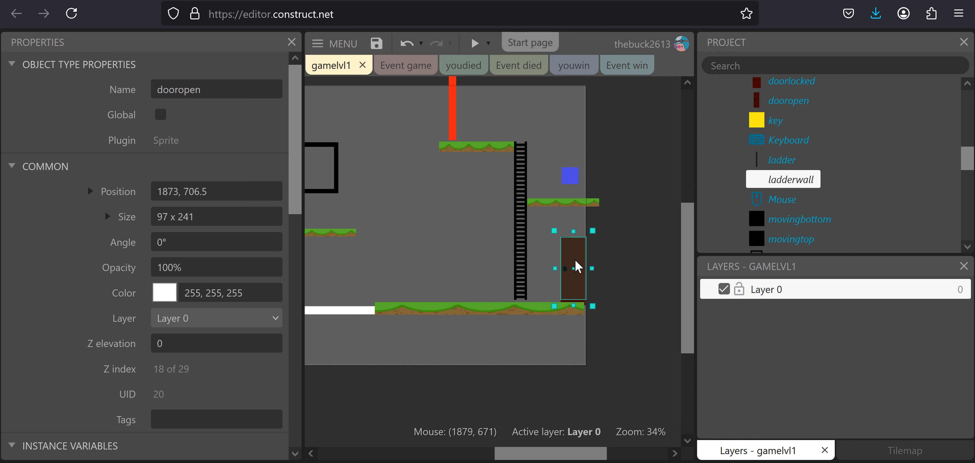
drag(573, 258, 549, 255)
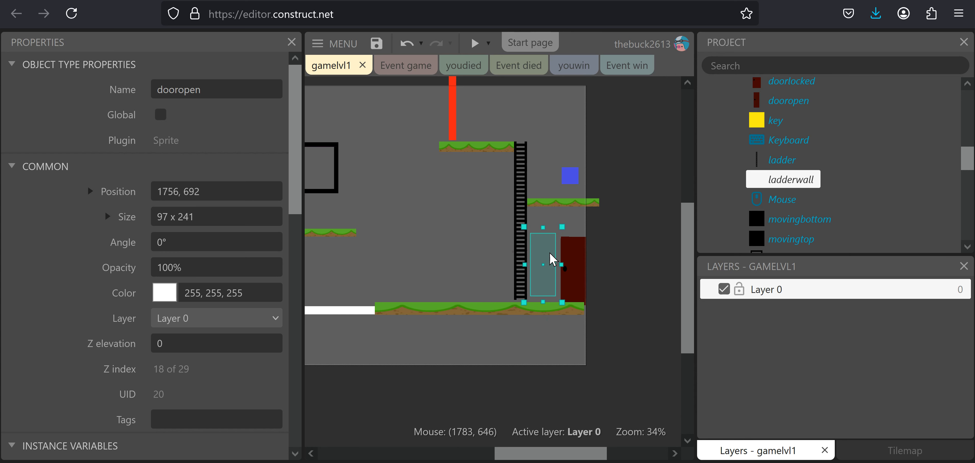
scroll(125, 225, down, 10)
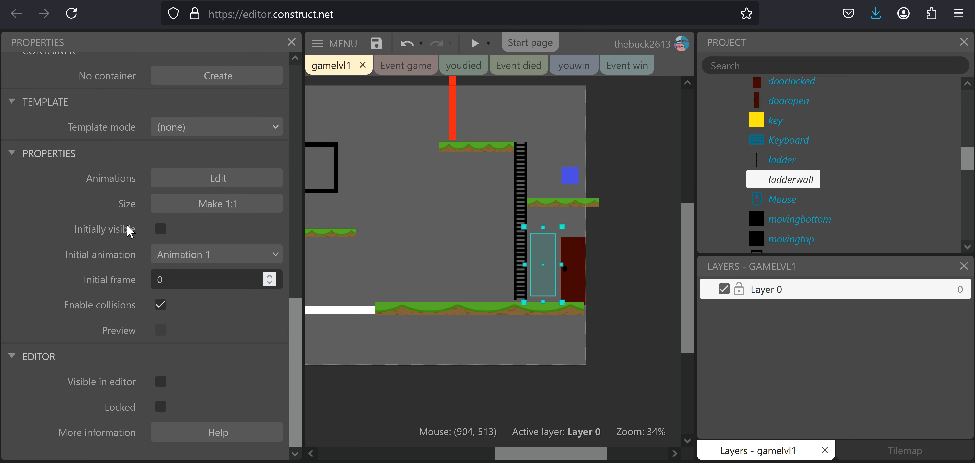
click(160, 381)
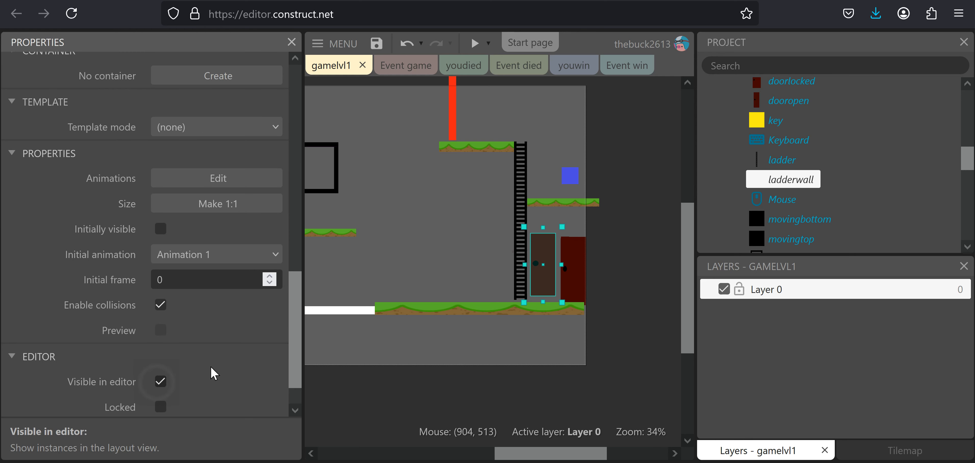
drag(540, 259, 537, 261)
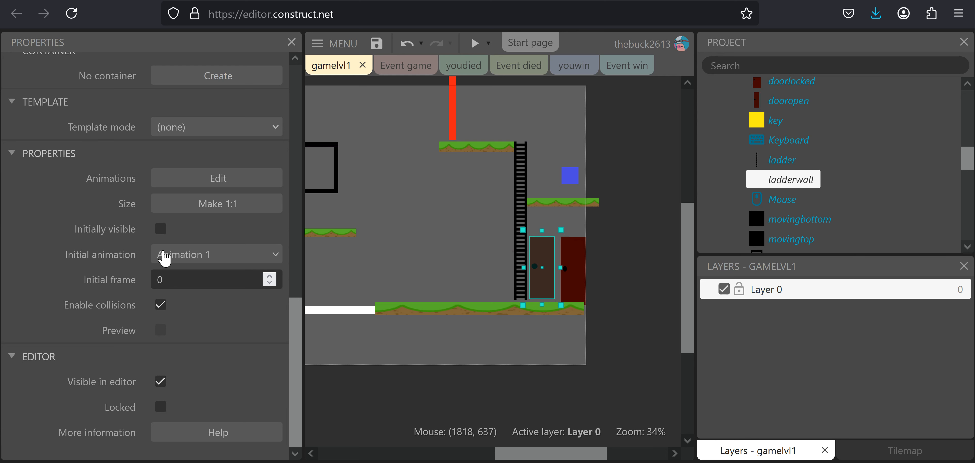
scroll(106, 244, up, 10)
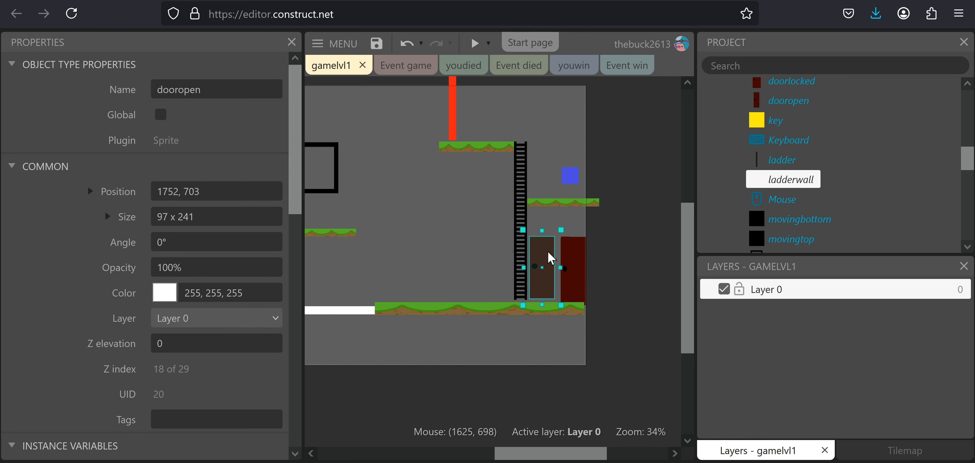
- Replace the dooropen sprite's image with the "door open" picture from the tutorial pic folder
click(571, 251)
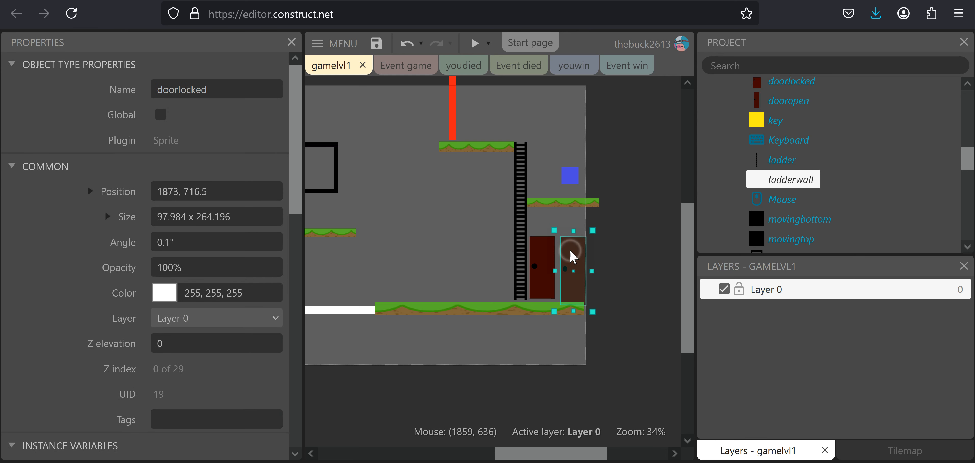
click(550, 262)
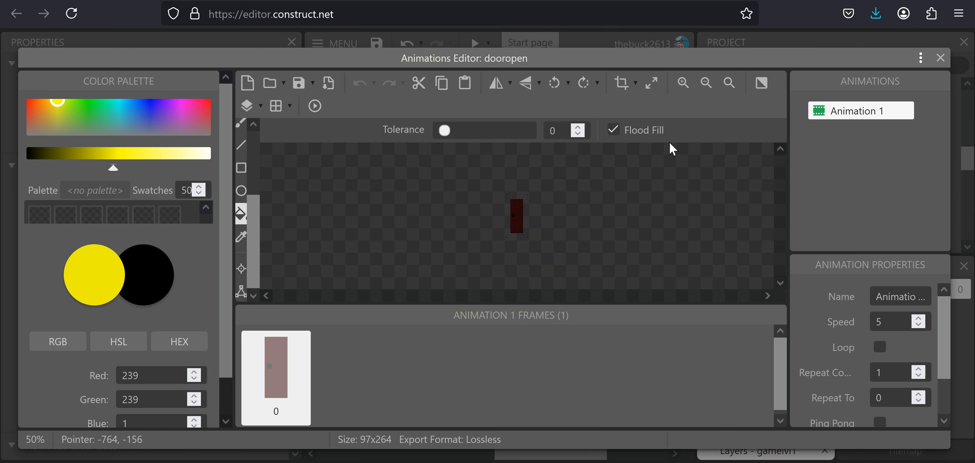
click(301, 86)
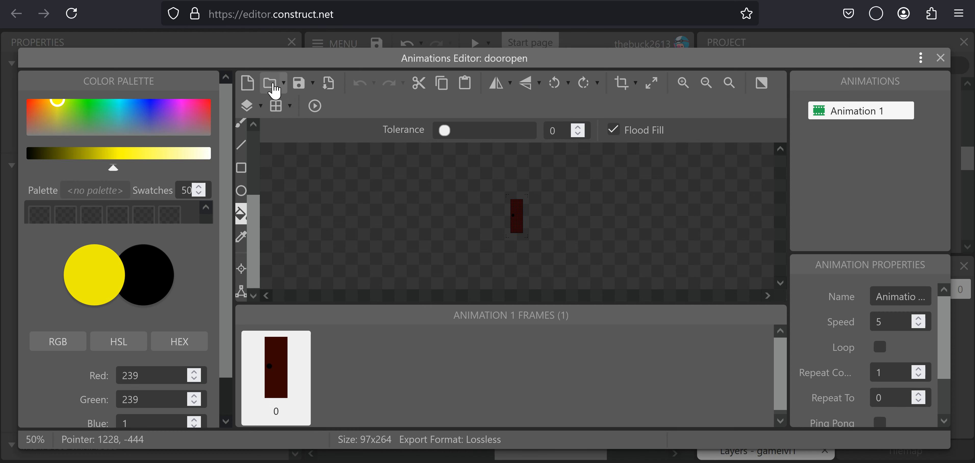
click(272, 85)
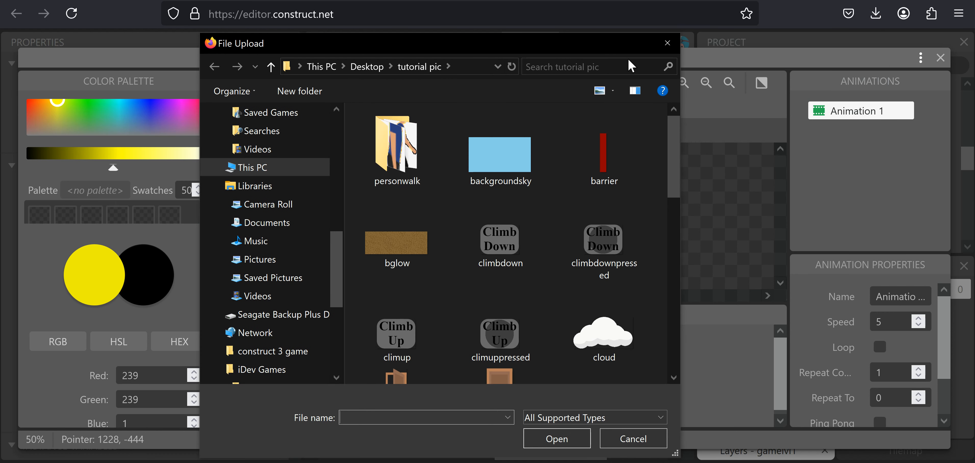
scroll(503, 189, down, 8)
scroll(510, 219, up, 7)
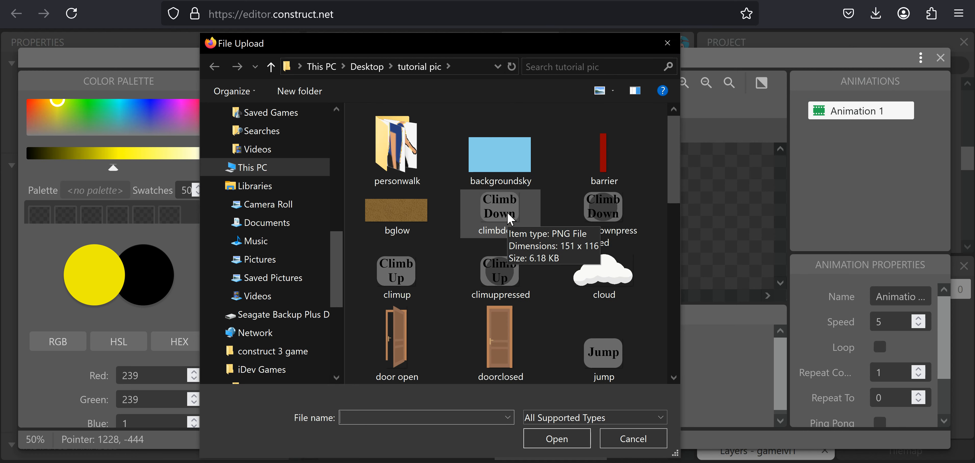
double_click(395, 352)
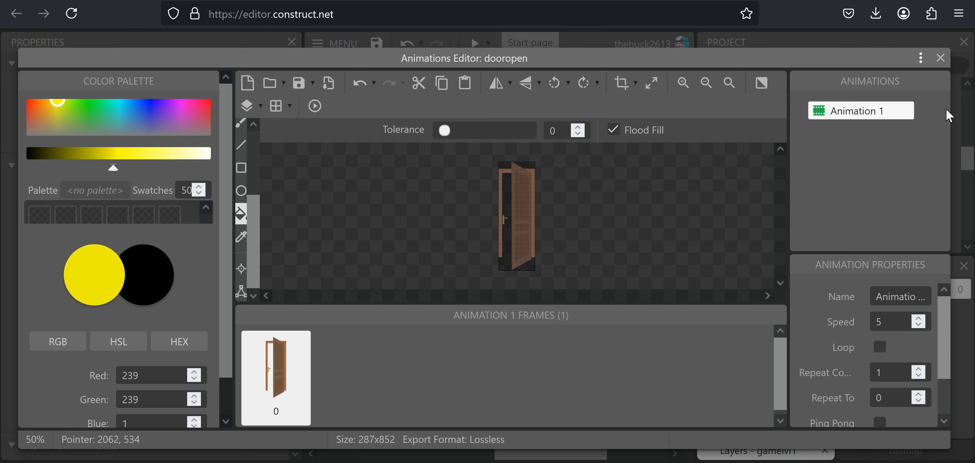
click(940, 57)
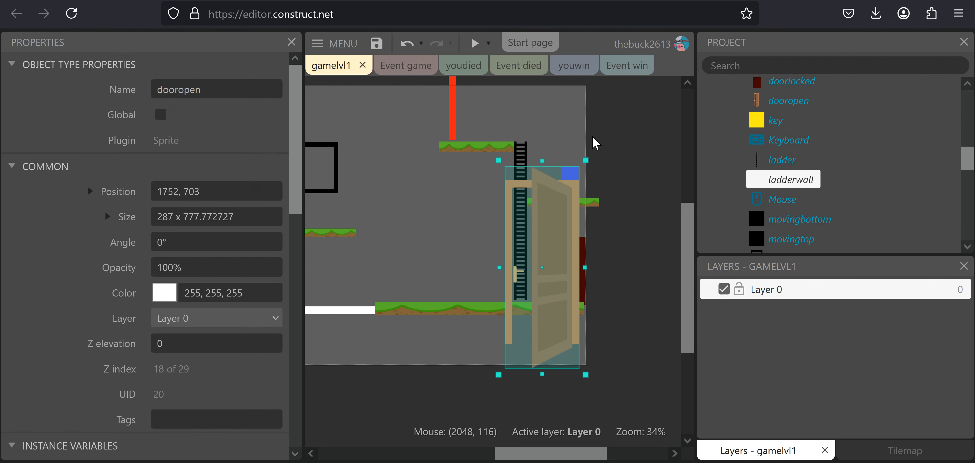
- Move the enlarged open door outside the layout beside the locked door, to about 2084, 624
drag(564, 241, 654, 215)
scroll(518, 191, down, 1)
ctrl+scroll(518, 191, down, 2)
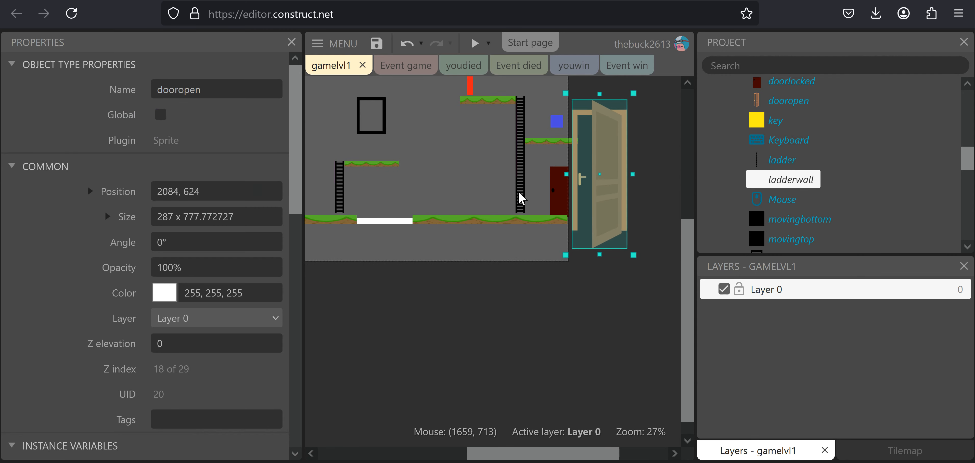
ctrl+scroll(518, 191, down, 3)
middle_drag(518, 191, 499, 261)
drag(542, 280, 543, 282)
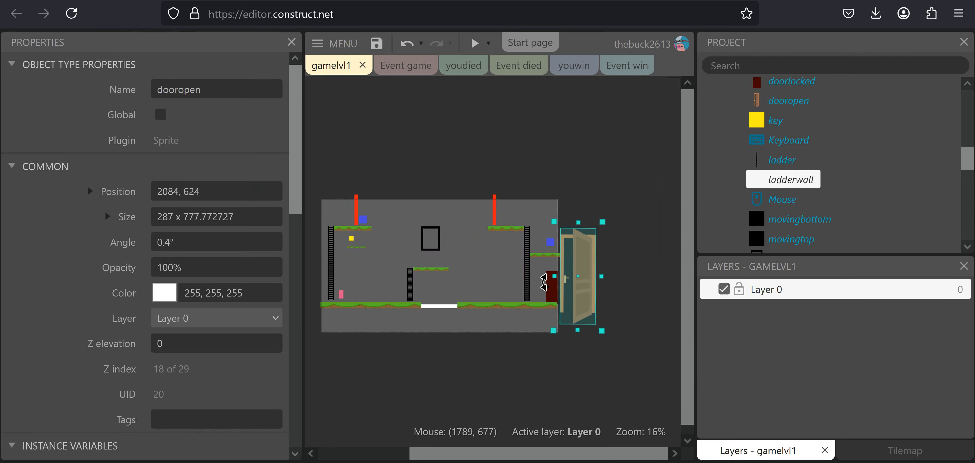
click(667, 259)
- Replace the doorlocked sprite's image with doorclosed and move it outside the layout above the open door, to about 2078, -312
click(553, 289)
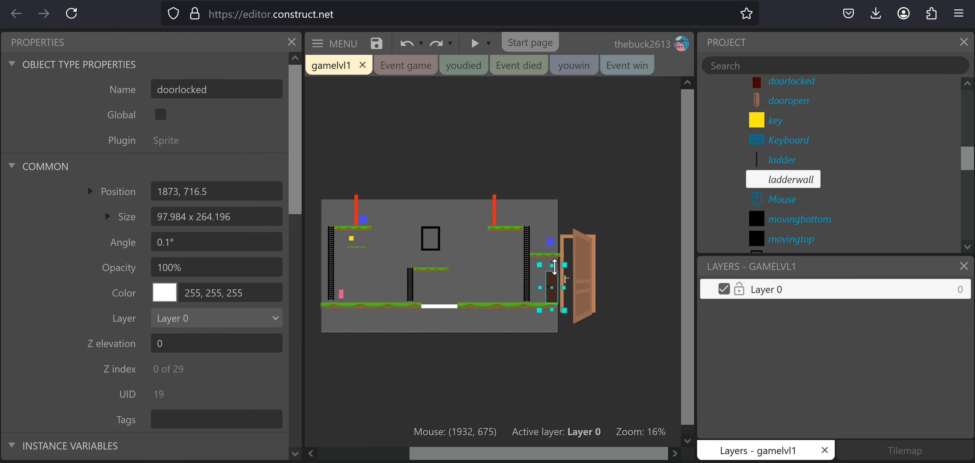
double_click(554, 268)
click(267, 92)
click(509, 376)
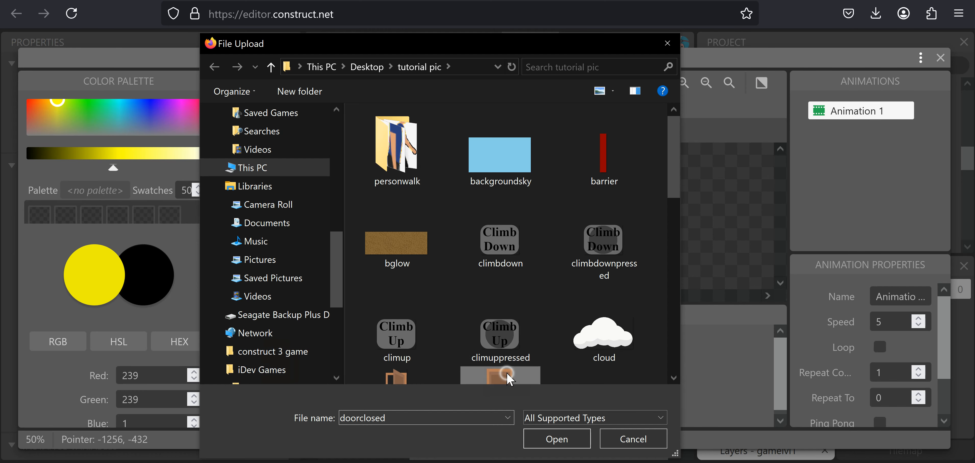
double_click(535, 362)
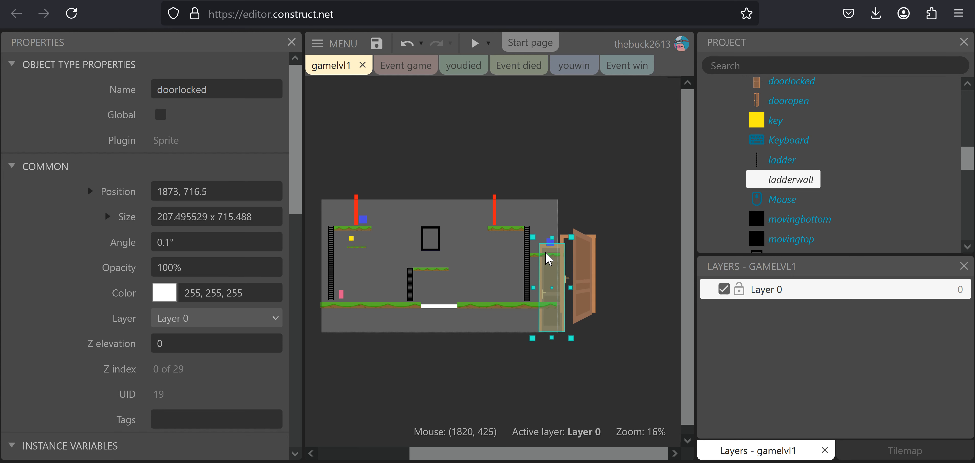
middle_drag(444, 265, 538, 322)
drag(627, 278, 652, 151)
- Replace the image of the white spikes sprite in the floor gap with the spikes picture
click(509, 310)
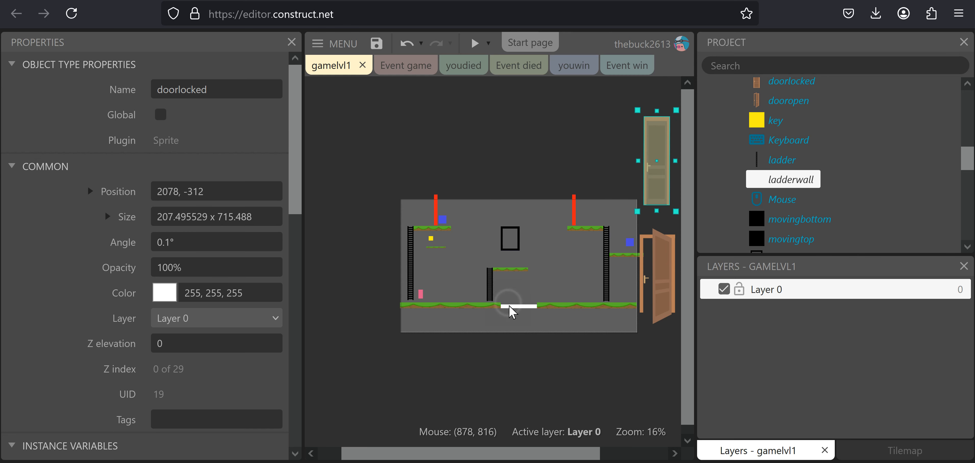
click(511, 306)
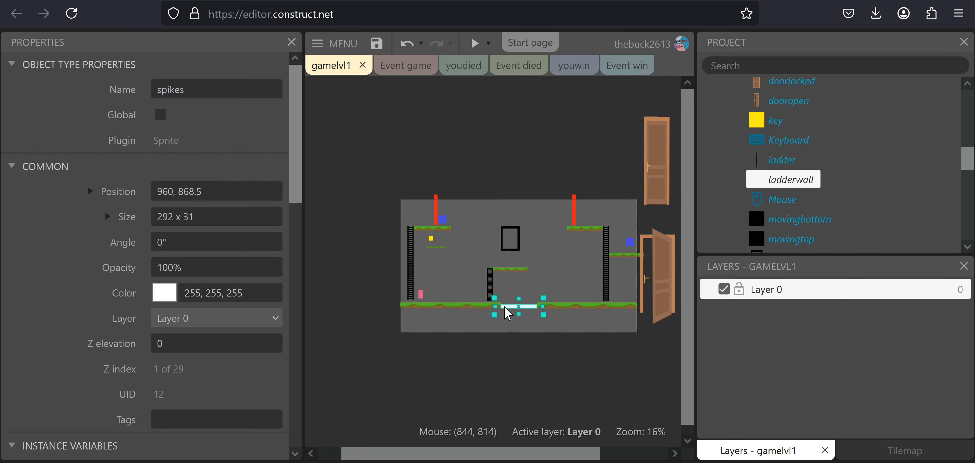
double_click(505, 306)
click(283, 91)
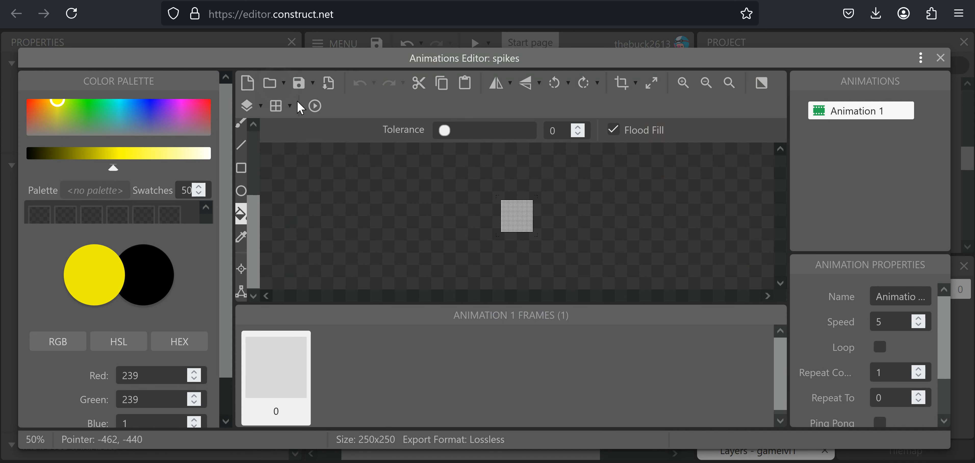
scroll(470, 219, down, 3)
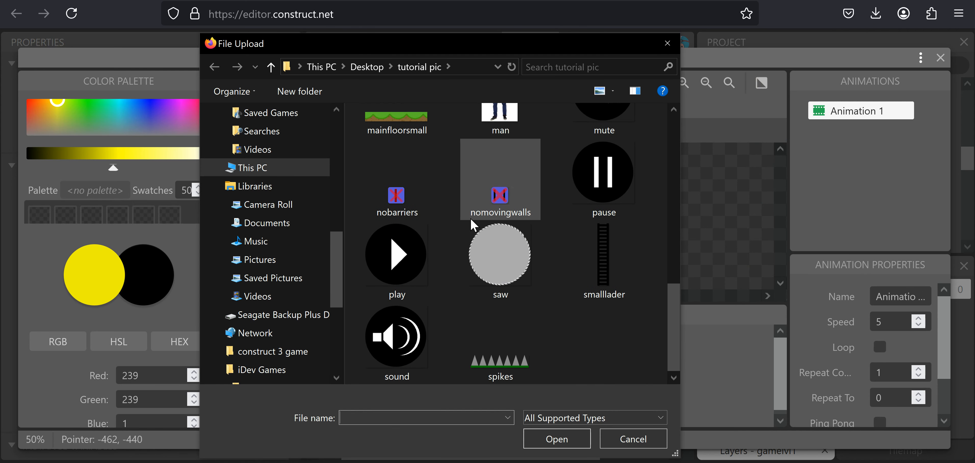
double_click(500, 359)
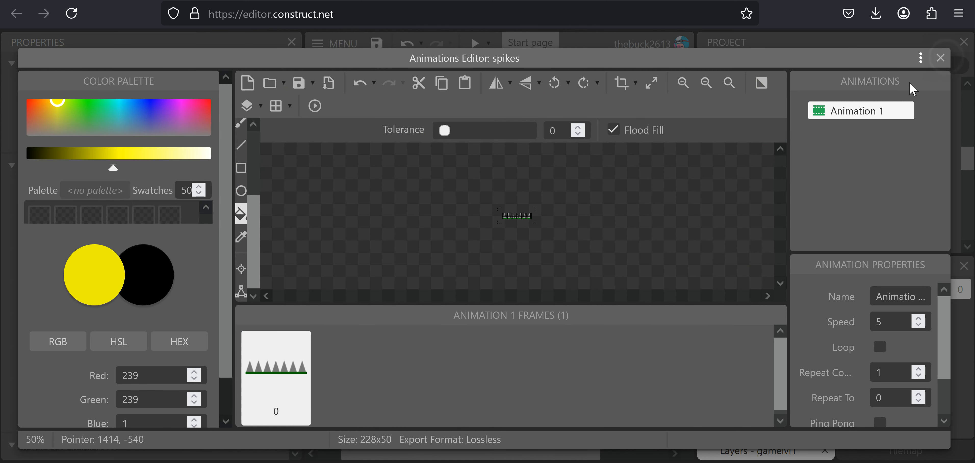
click(940, 58)
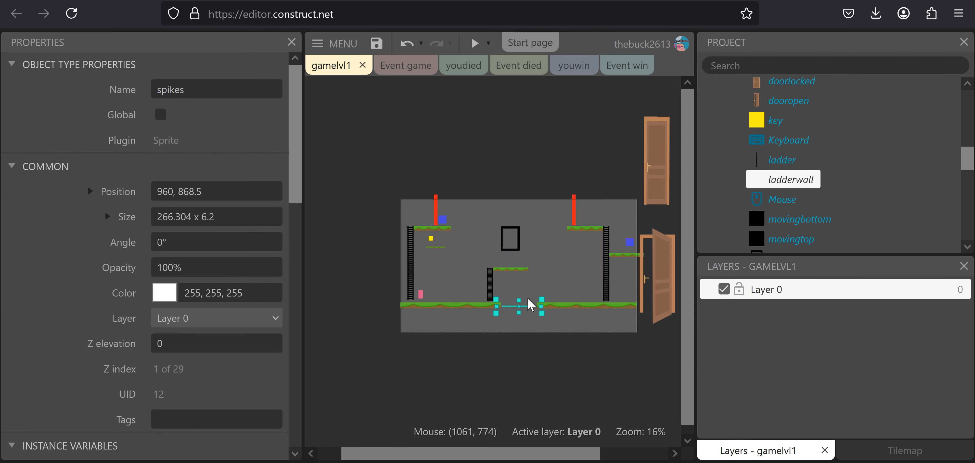
- Enlarge the spikes to about 296 x 34 so they fill the floor gap, and open their image for editing
ctrl+scroll(520, 299, up, 6)
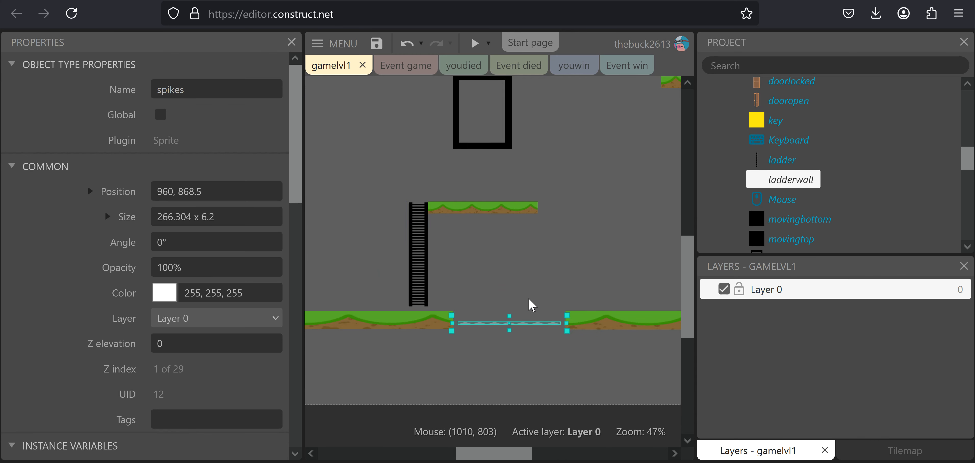
drag(426, 322, 418, 316)
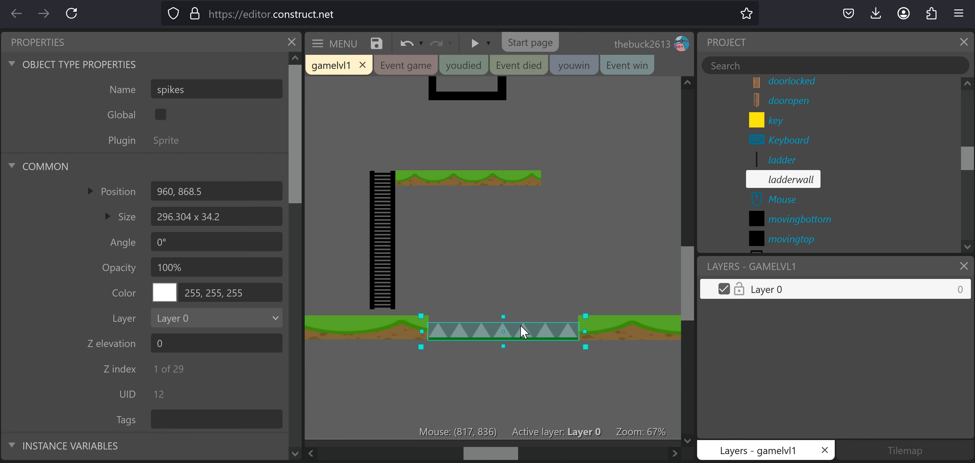
double_click(535, 323)
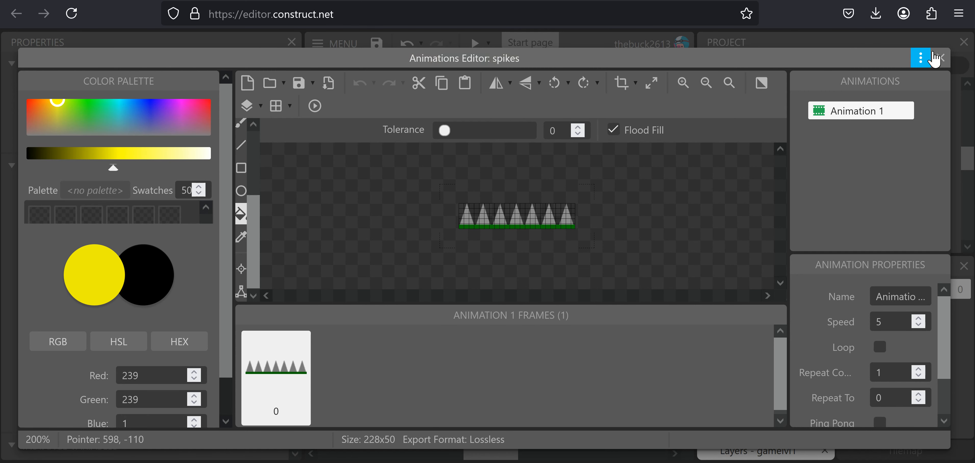
- Close the spikes' image editor and deselect the spikes in the layout
click(939, 57)
ctrl+scroll(519, 354, up, 2)
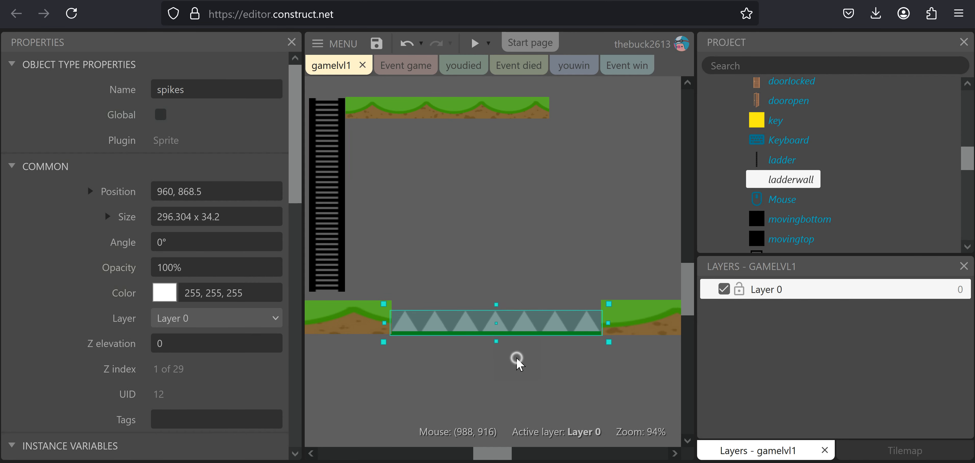
click(517, 355)
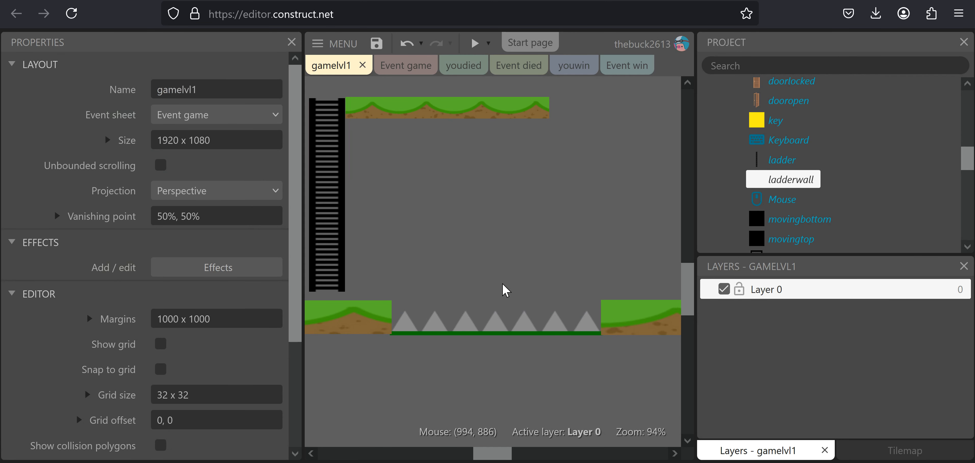
- Replace the yellow square image of the key sprite with the key picture and close its image editor
ctrl+scroll(505, 290, down, 5)
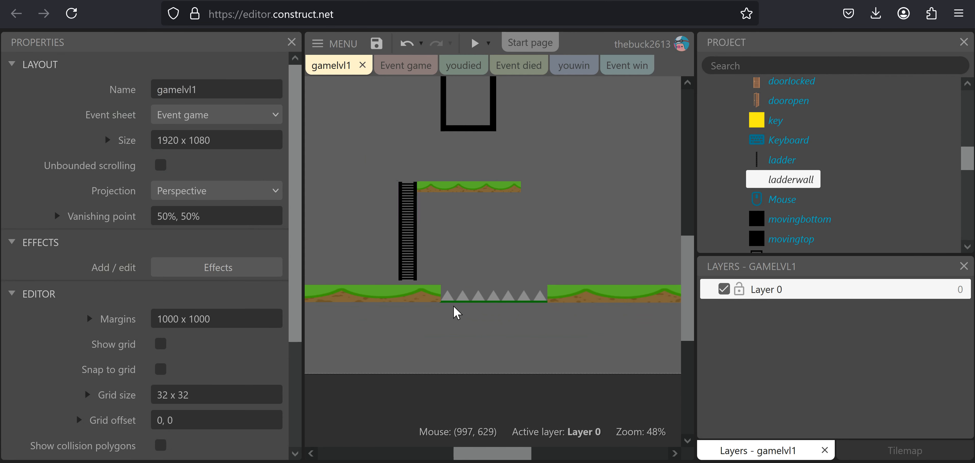
ctrl+scroll(454, 308, down, 3)
middle_drag(491, 265, 536, 266)
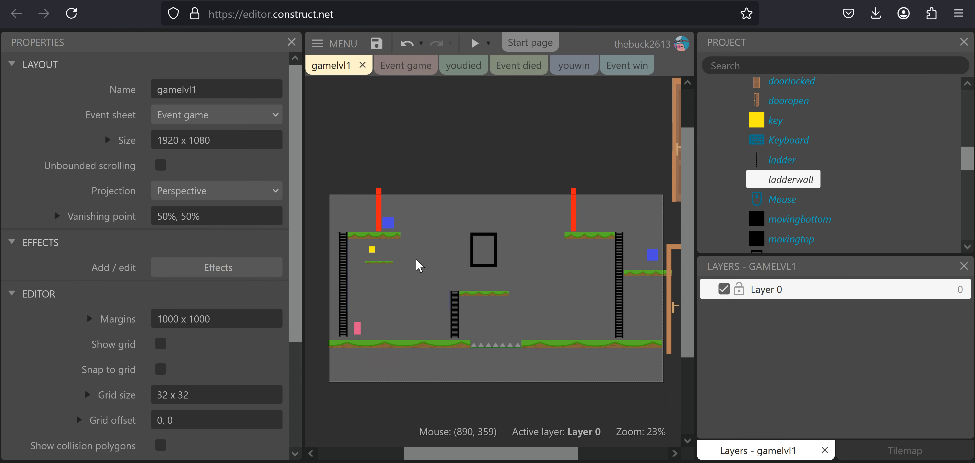
double_click(371, 250)
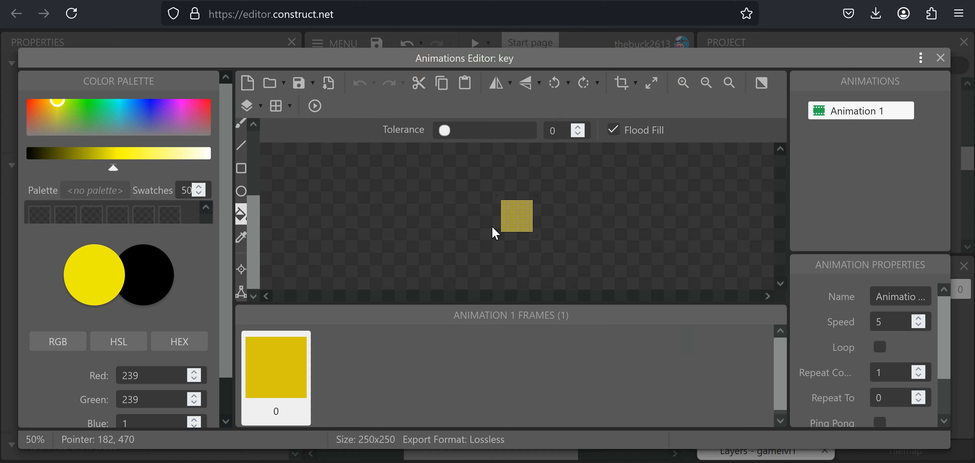
click(267, 83)
scroll(553, 273, down, 5)
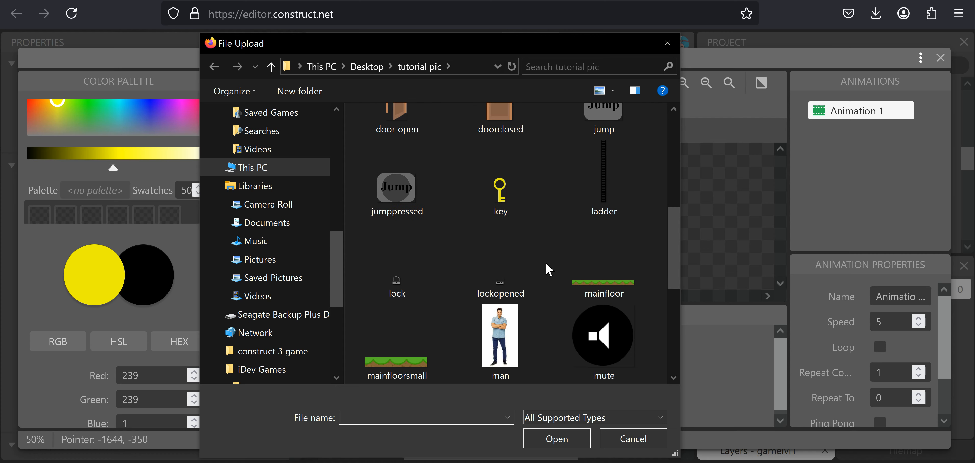
double_click(513, 213)
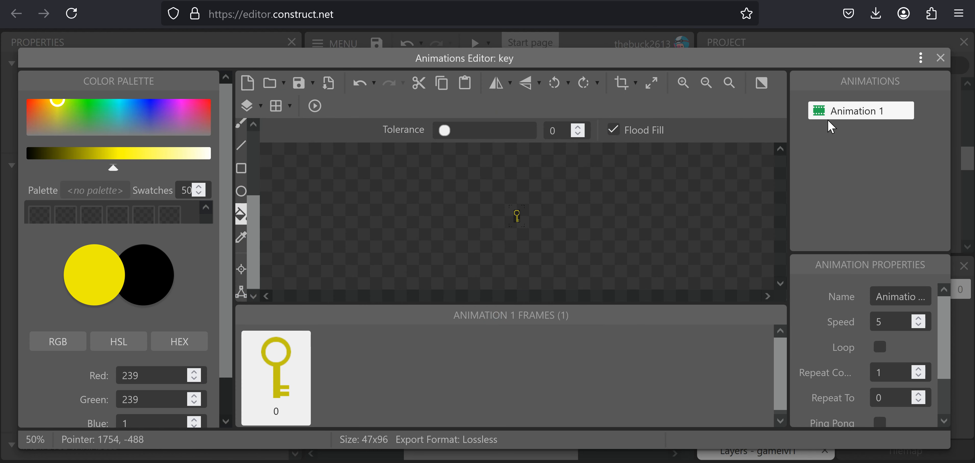
click(940, 59)
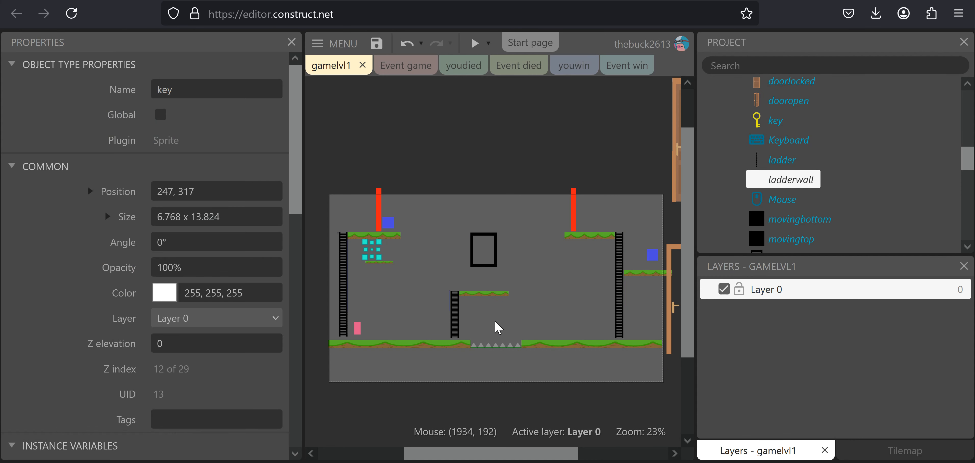
- Enlarge the tiny key sprite and position it just above the small floating platform under the upper-left ledge
ctrl+scroll(341, 209, up, 2)
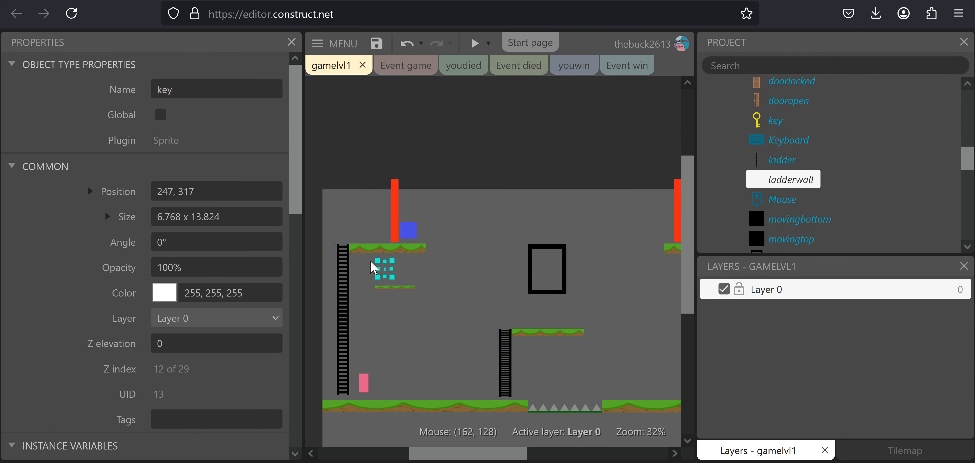
ctrl+scroll(375, 268, up, 8)
drag(406, 283, 431, 332)
mouse_move(385, 256)
mouse_down()
mouse_move(374, 232)
mouse_move(380, 251)
mouse_up()
click(568, 294)
ctrl+scroll(571, 298, down, 8)
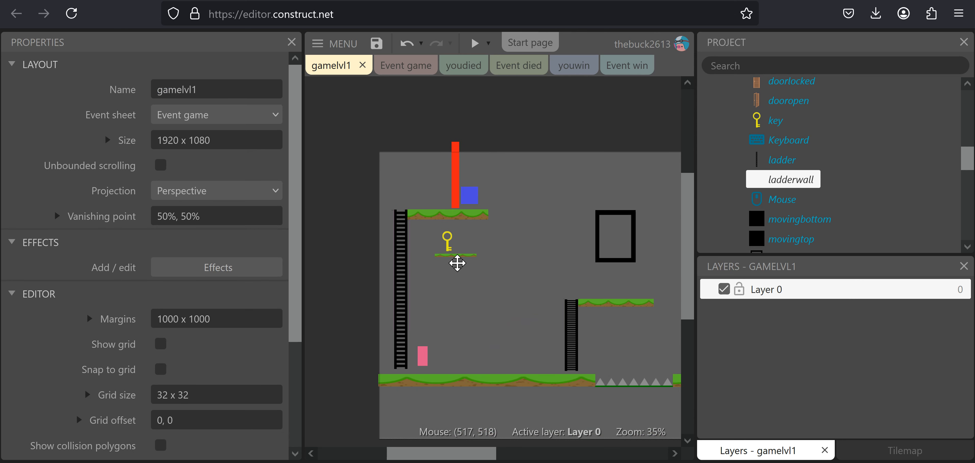
- Replace the pink player sprite's image with picture 1 from the small folder inside personwalk
click(344, 325)
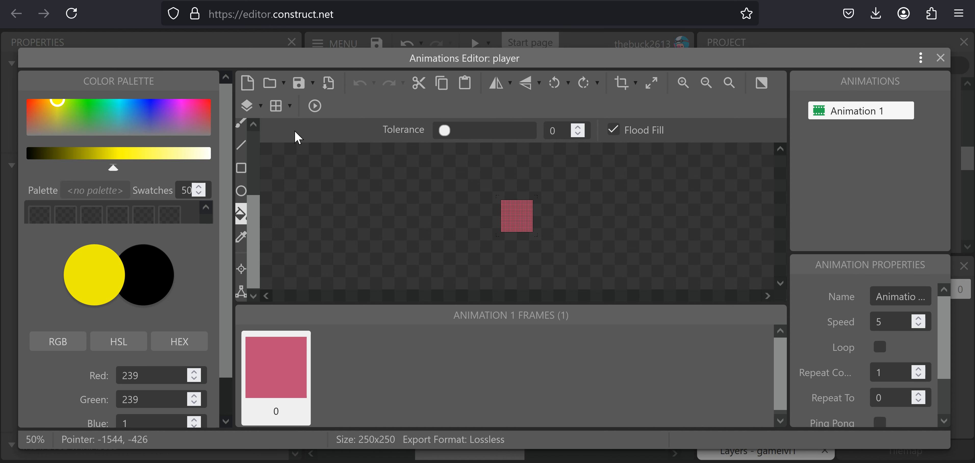
click(270, 83)
double_click(414, 144)
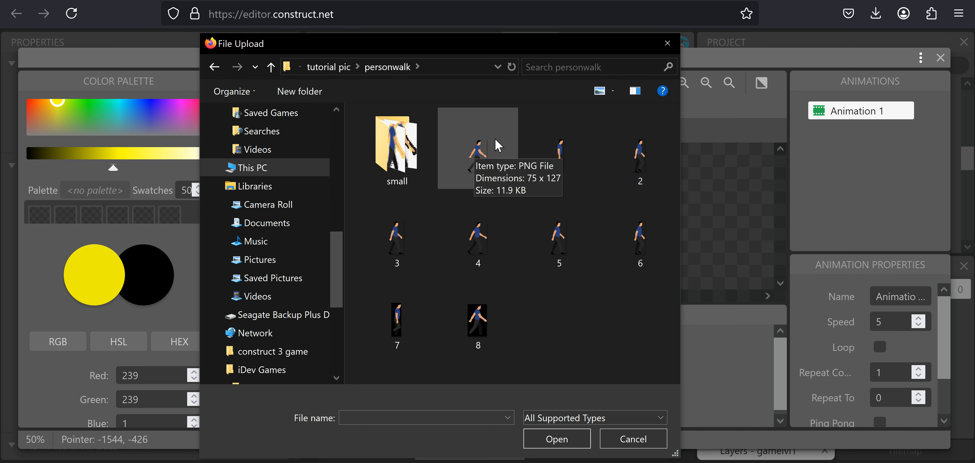
click(403, 155)
double_click(434, 177)
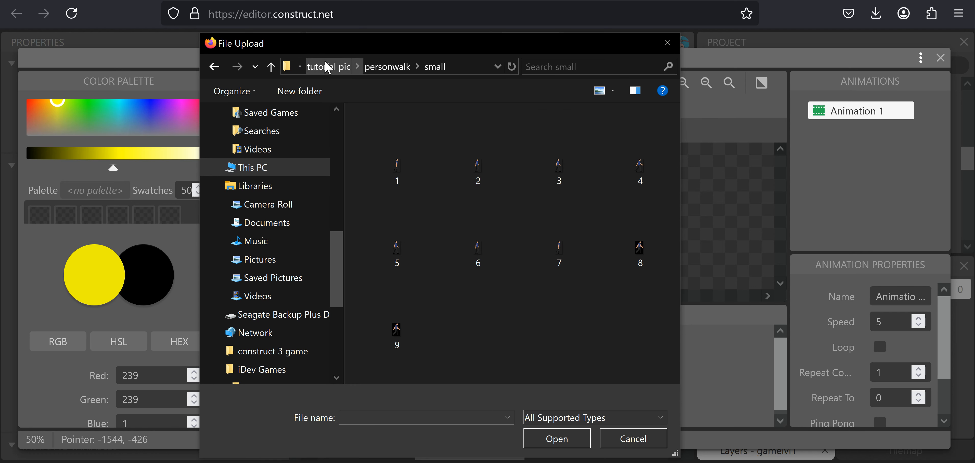
click(396, 181)
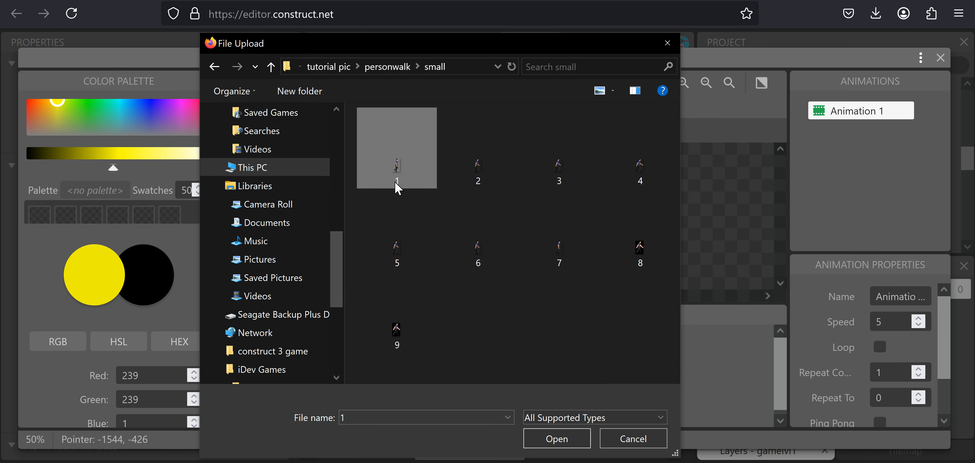
click(476, 146)
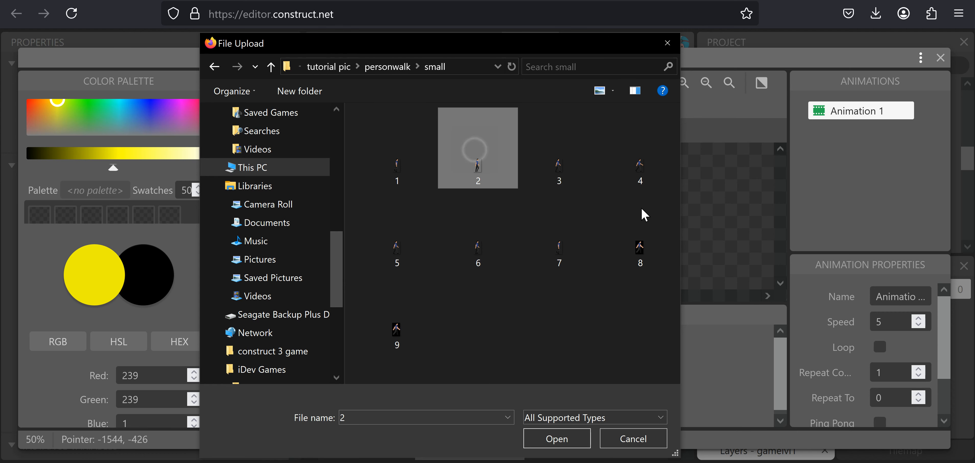
click(389, 168)
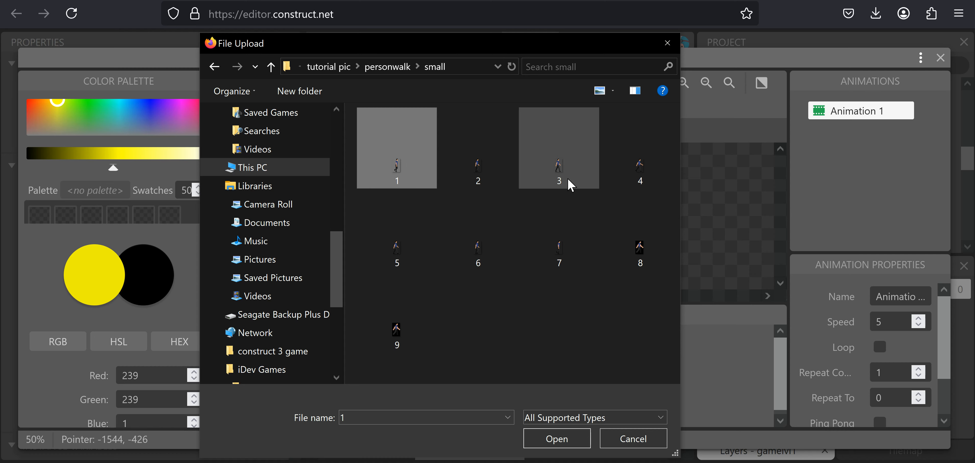
key(Return)
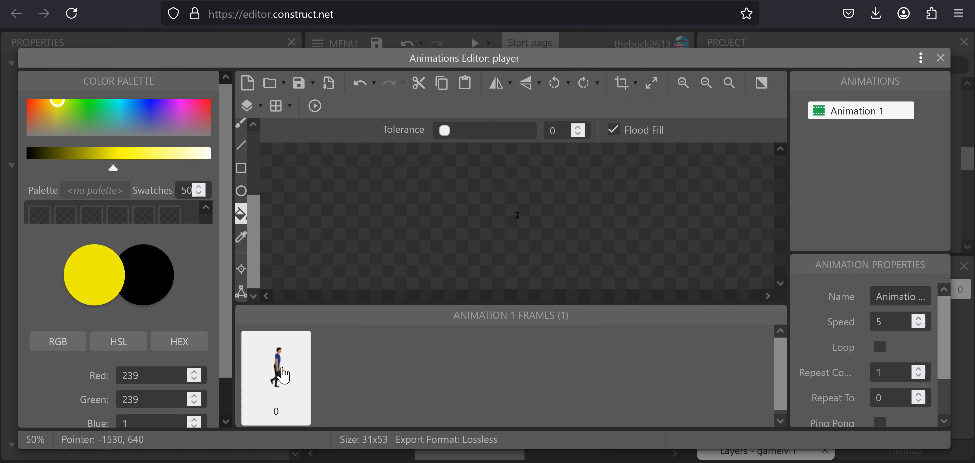
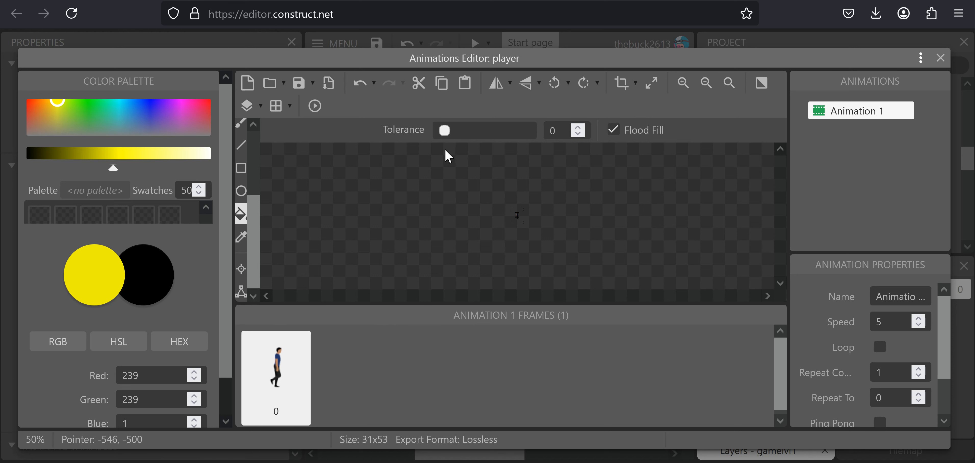
- Rename the player's Animation 1 as "standing" and set its speed to 0
click(854, 113)
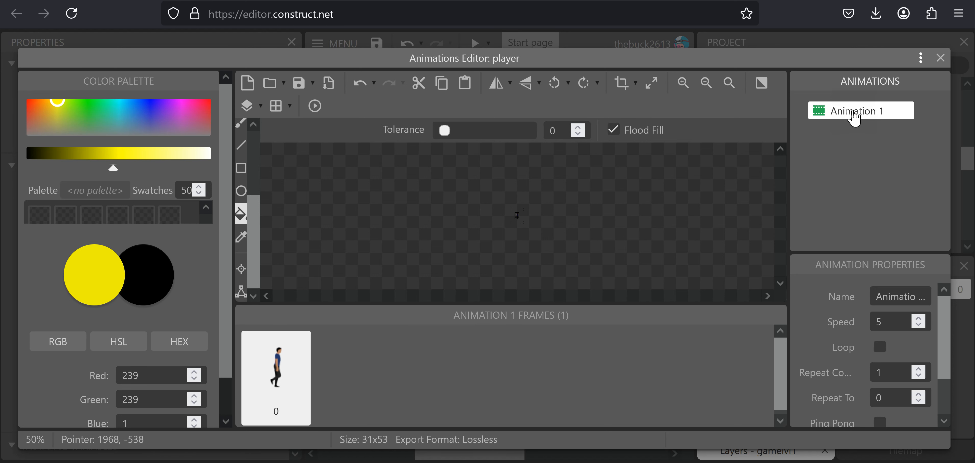
click(853, 113)
text(standing)
key(Return)
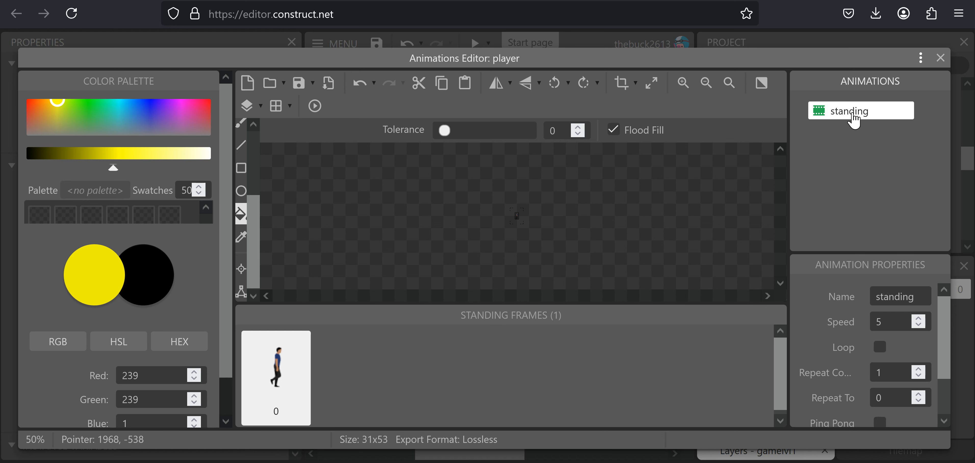
click(891, 315)
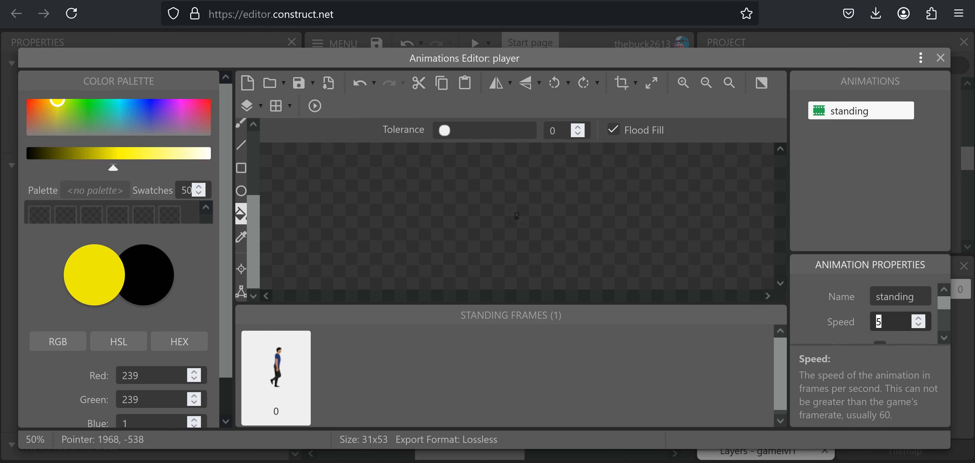
key(Tab)
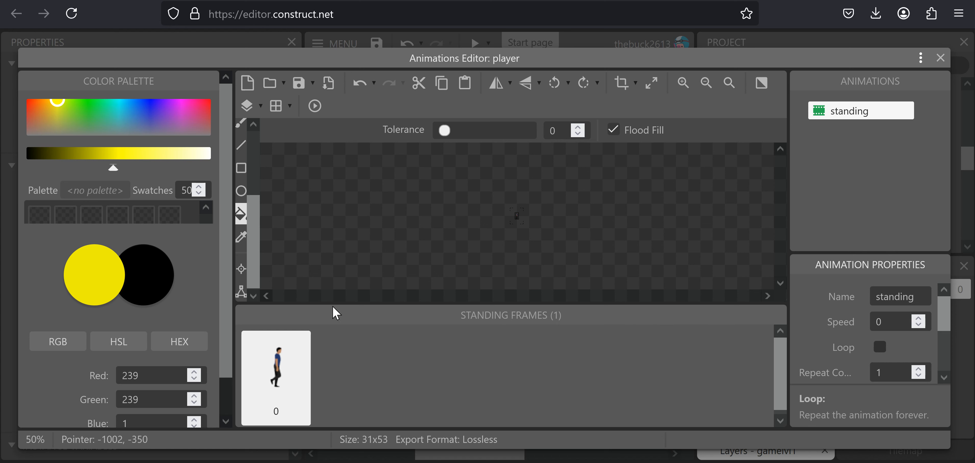
- Duplicate frame 0 of the standing animation and mirror the copy horizontally
right_click(273, 373)
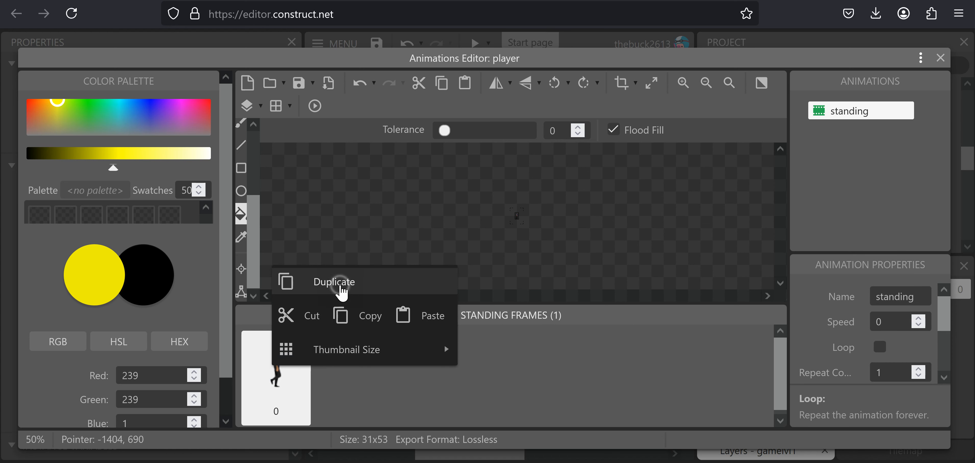
click(338, 282)
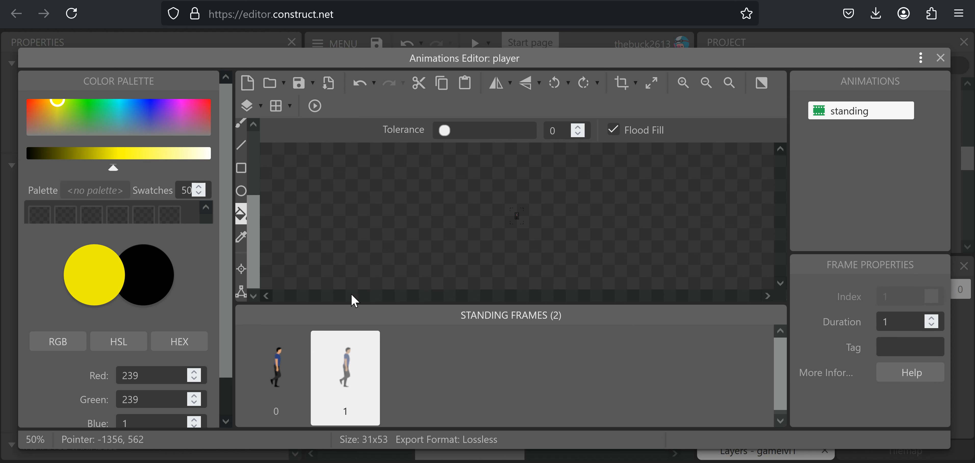
click(498, 90)
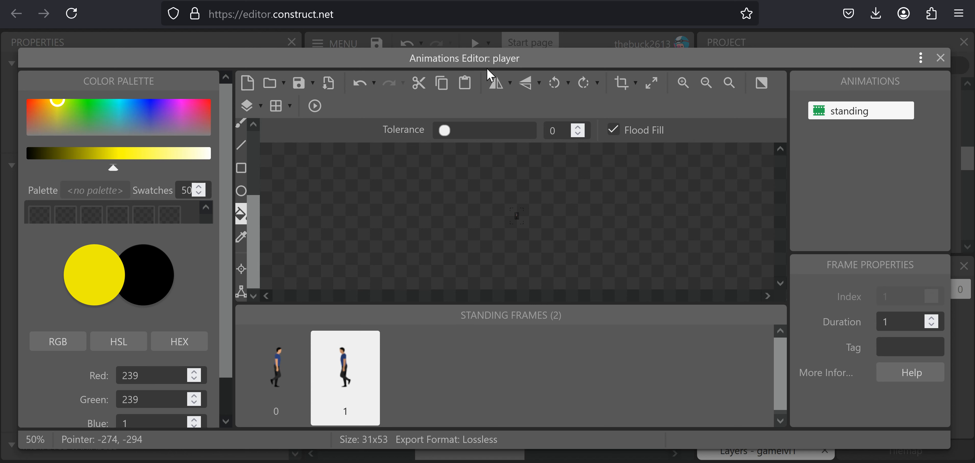
- Try mirroring the duplicated frame again and the whole standing animation, and restore the opposite-facing frames
click(497, 92)
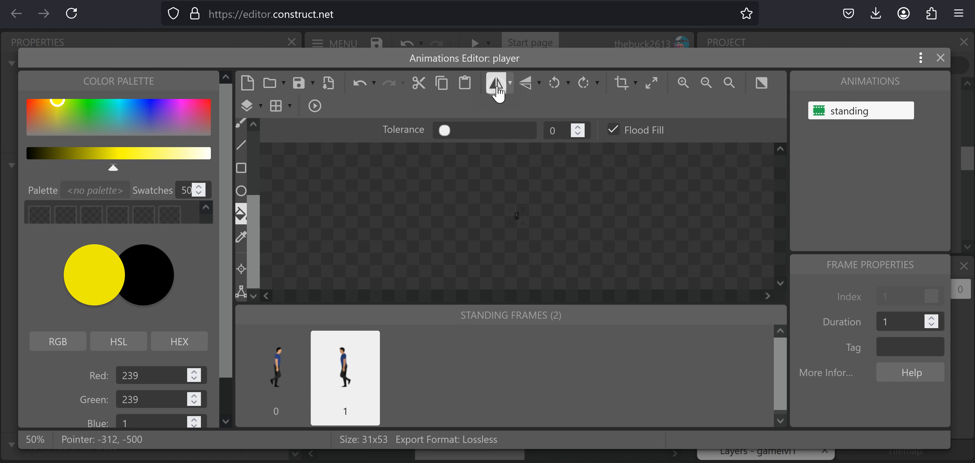
click(511, 84)
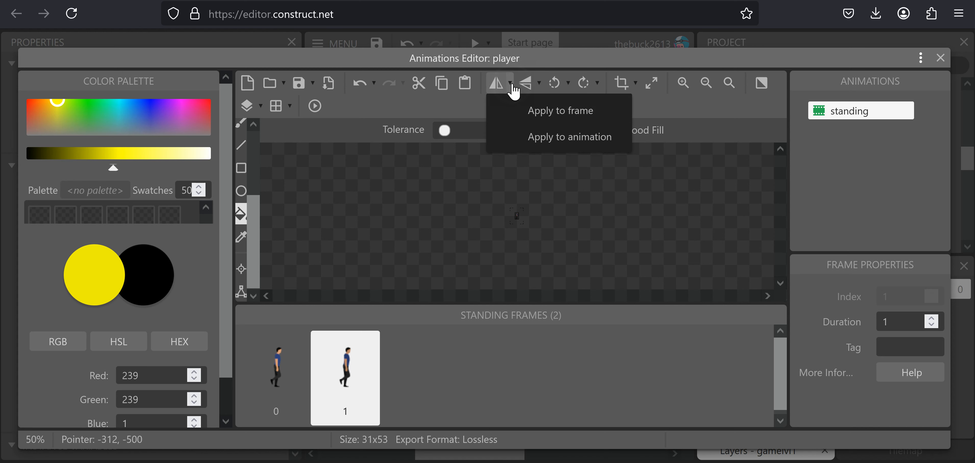
click(540, 140)
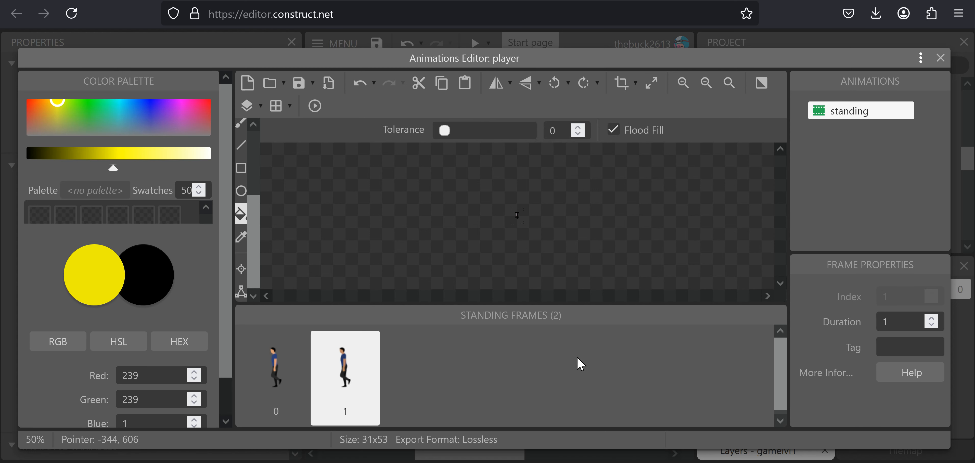
click(509, 84)
click(534, 141)
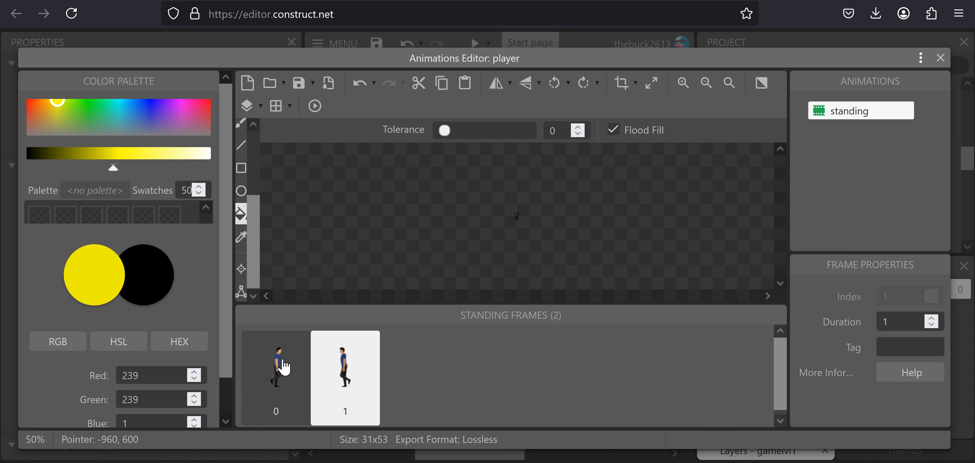
click(274, 379)
click(338, 369)
click(255, 368)
click(343, 374)
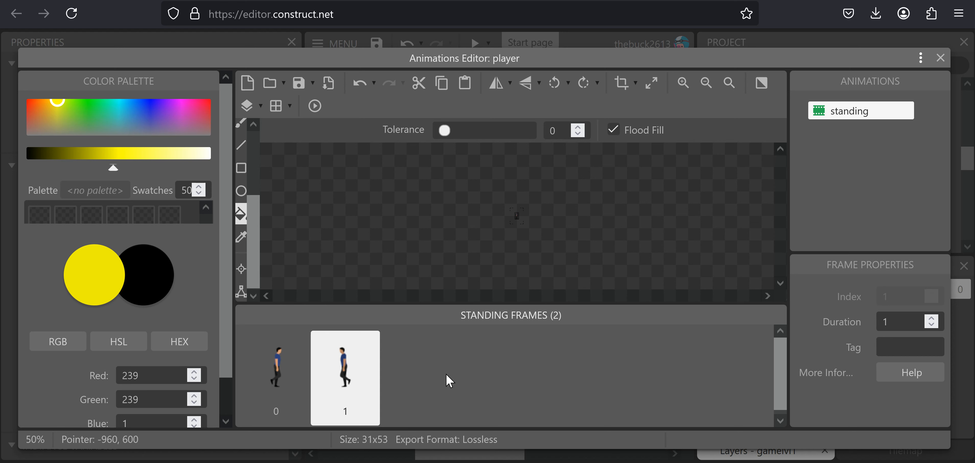
- Tag frame 0 of the standing animation as "standingright"
click(279, 384)
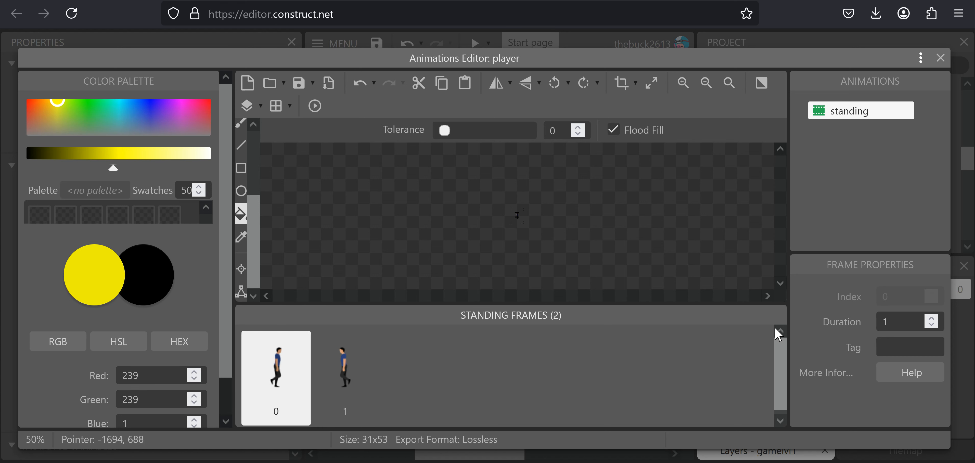
click(890, 347)
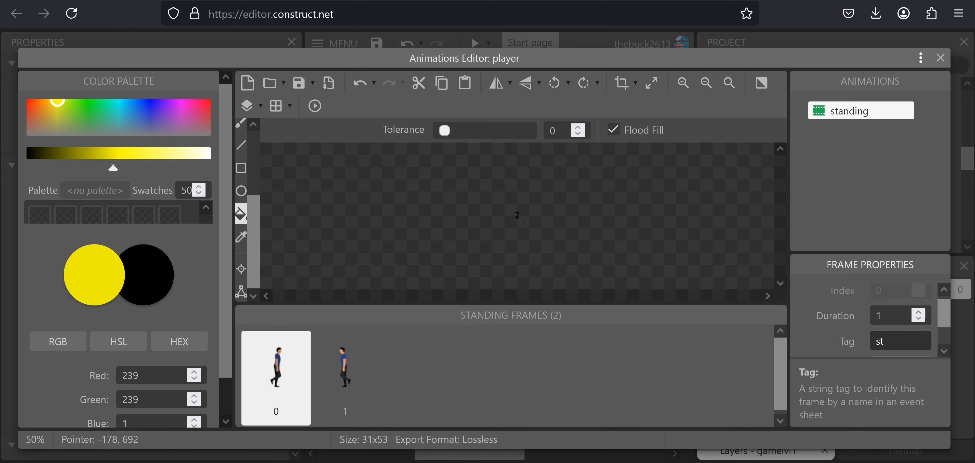
text(standingright)
key(BackSpace)
key(BackSpace)
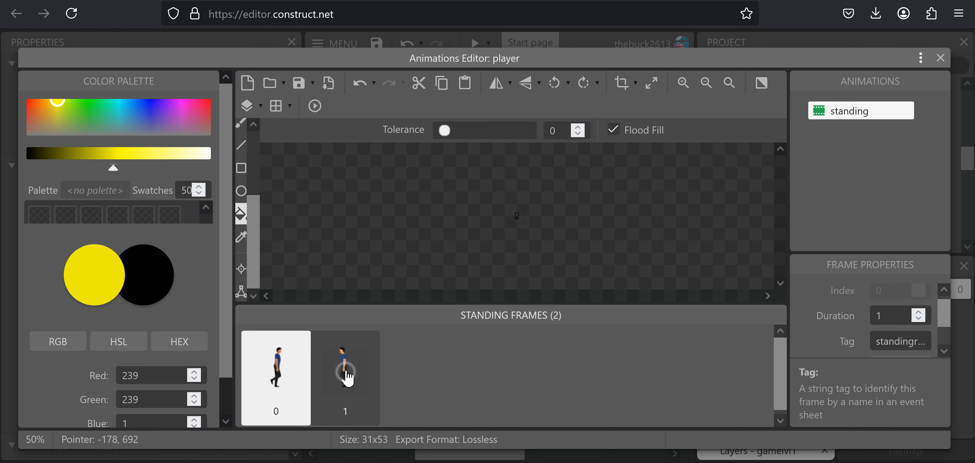
- Tag frame 1 of the standing animation as "standingleft"
click(344, 374)
click(930, 346)
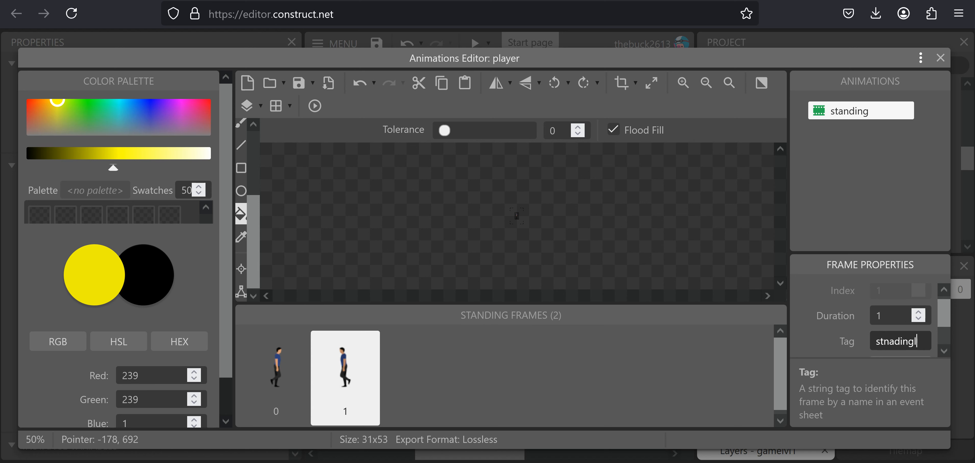
key(BackSpace)
key(BackSpace)
key(BackSpace)
key(BackSpace)
key(BackSpace)
key(BackSpace)
key(BackSpace)
key(BackSpace)
text(standingleft)
key(Tab)
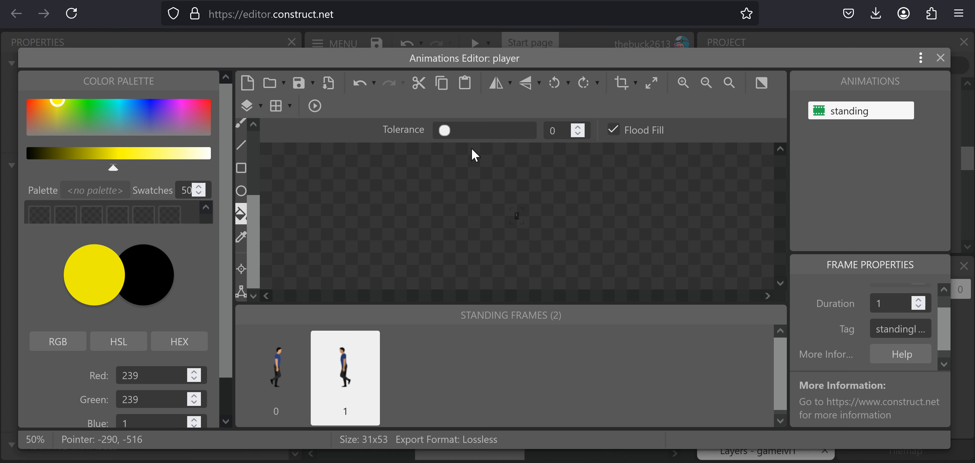
click(279, 355)
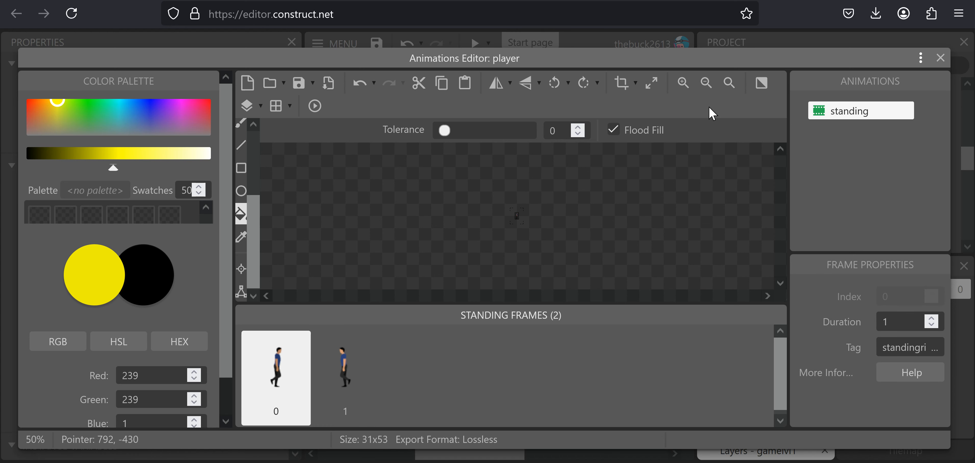
- Add a new animation to the player and load image files 1 to 9 from the small folder as its frames
click(843, 127)
right_click(842, 129)
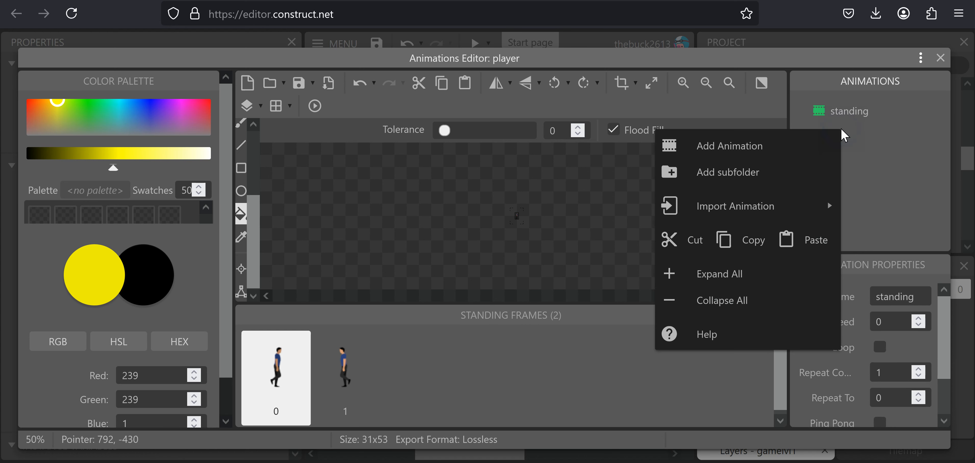
click(775, 148)
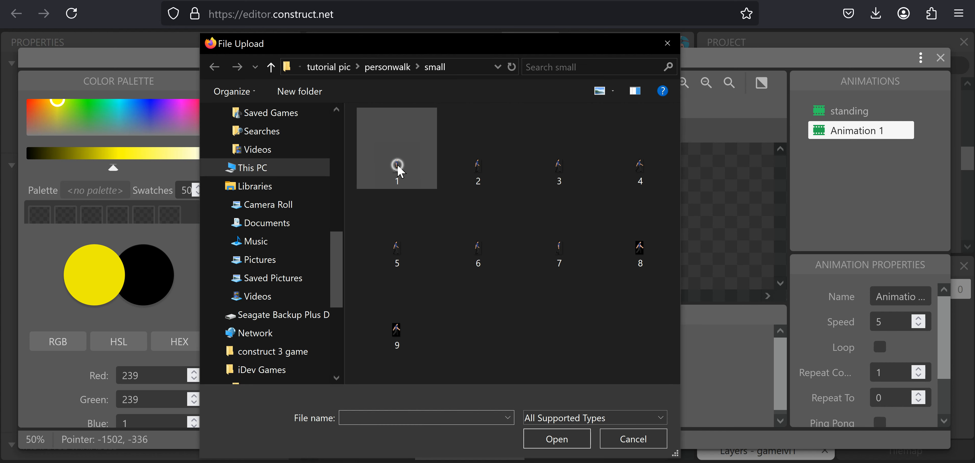
click(397, 166)
shift+click(394, 330)
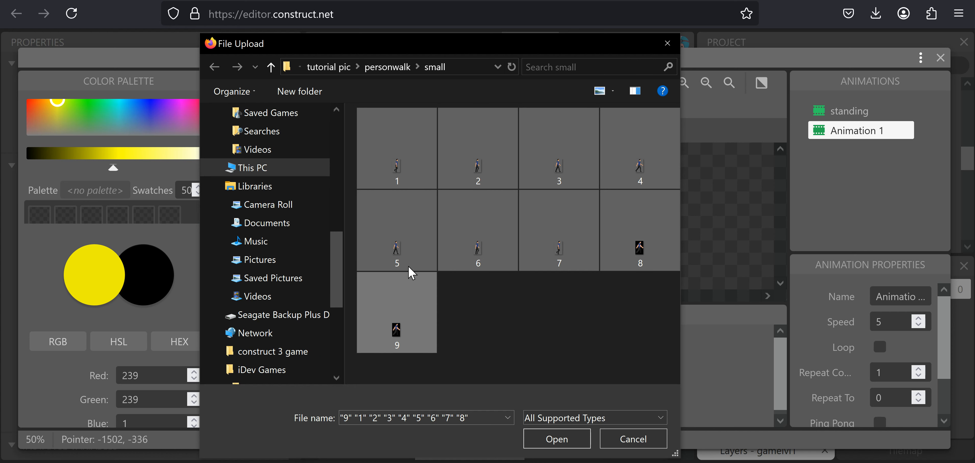
click(554, 444)
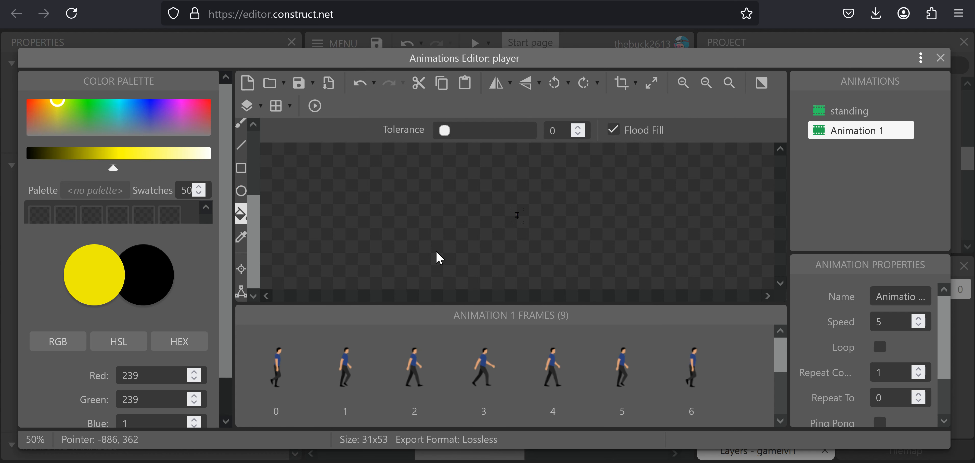
scroll(473, 374, down, 3)
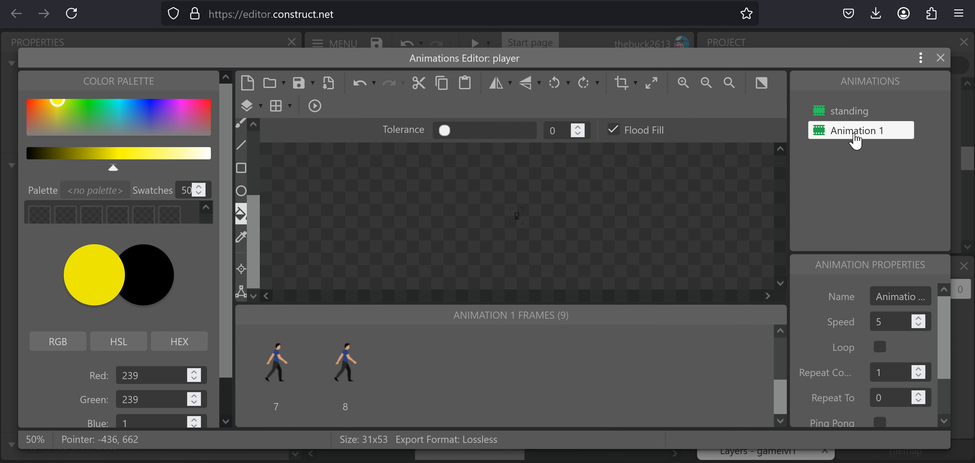
- Rename the new nine-frame animation as "walk right" and enable looping for it
double_click(860, 133)
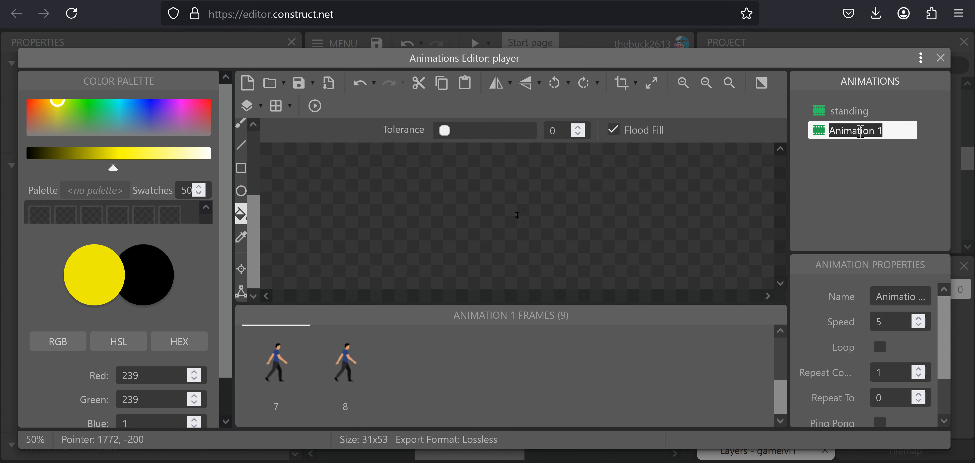
text(walk right)
key(Return)
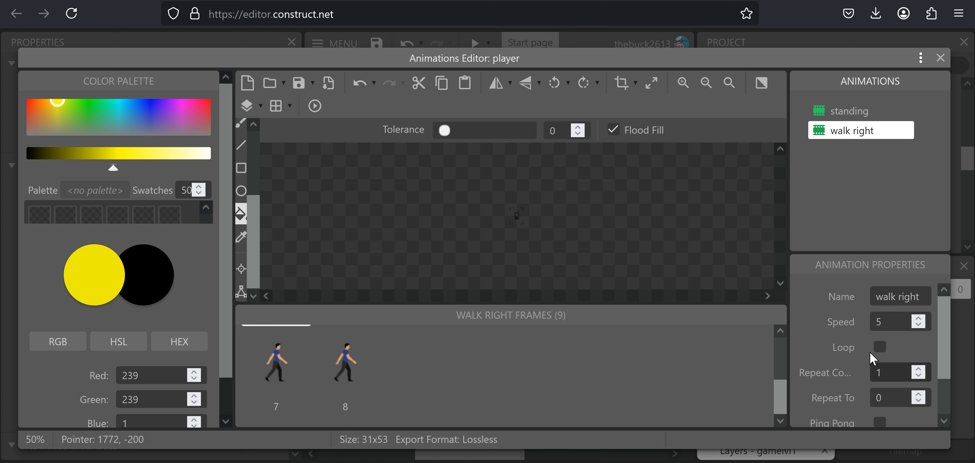
click(879, 347)
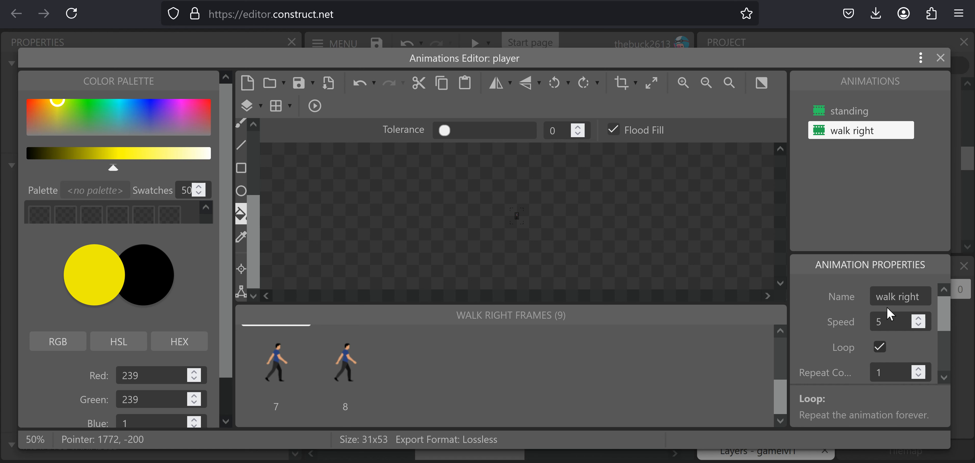
- Duplicate the walk right animation and name the copy "walk left"
click(839, 157)
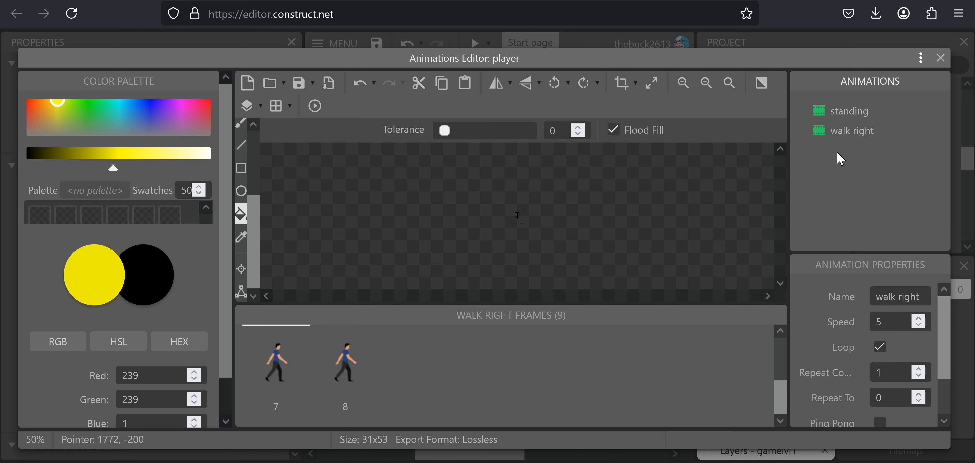
right_click(840, 133)
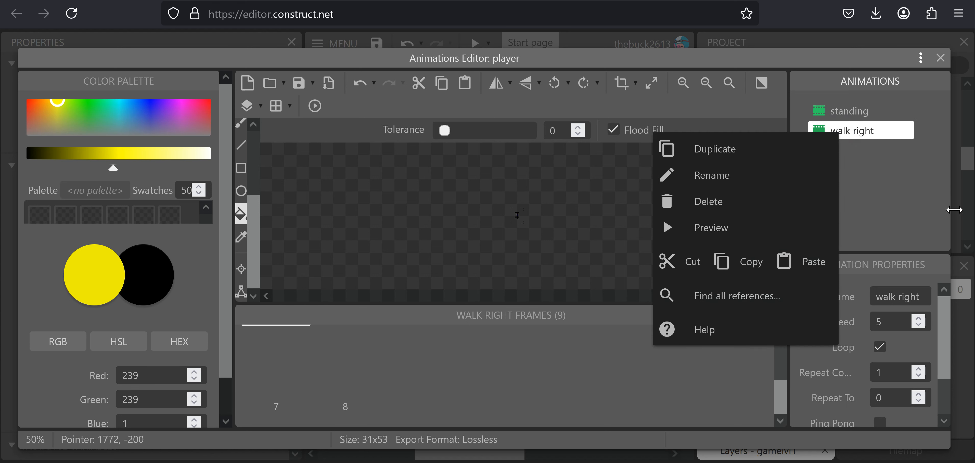
click(724, 151)
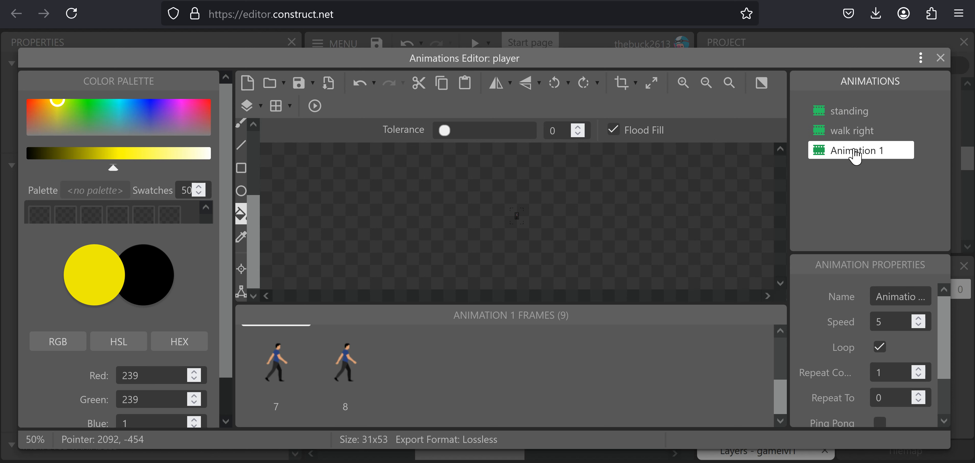
double_click(856, 151)
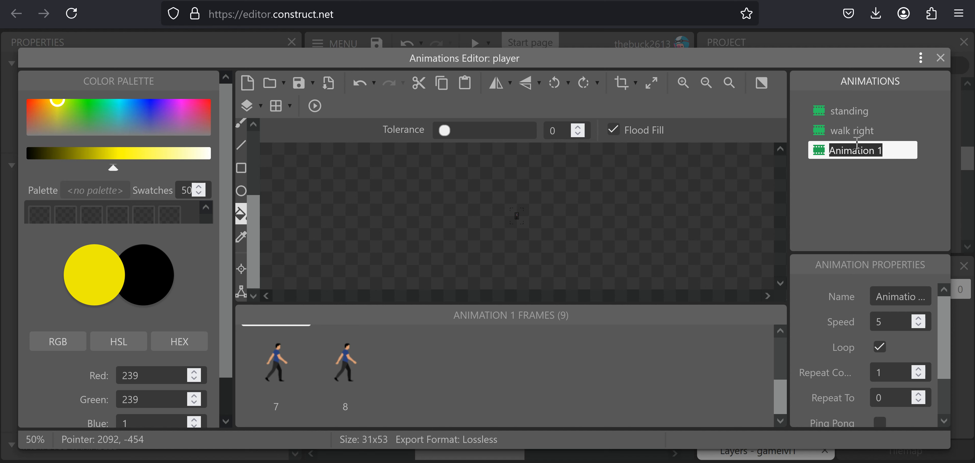
text(walk left)
key(Return)
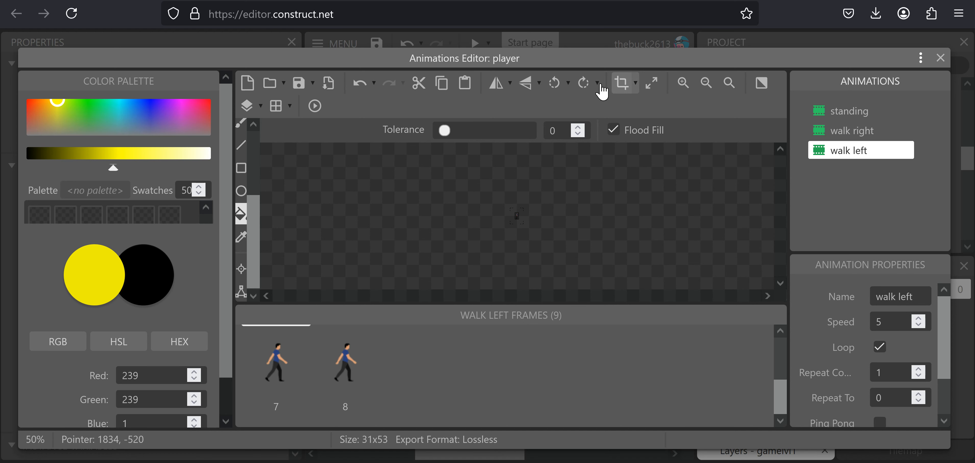
- Mirror all frames of the walk left animation horizontally and review the other animations
click(510, 83)
click(572, 147)
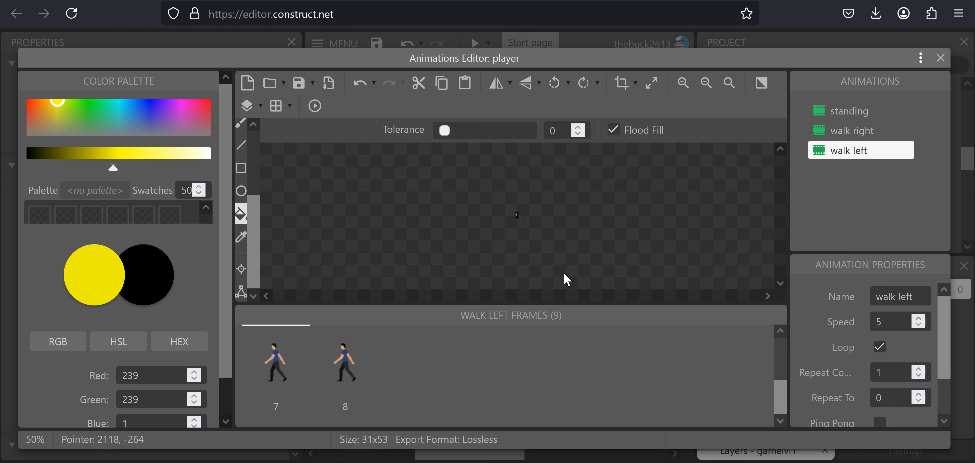
scroll(382, 388, up, 3)
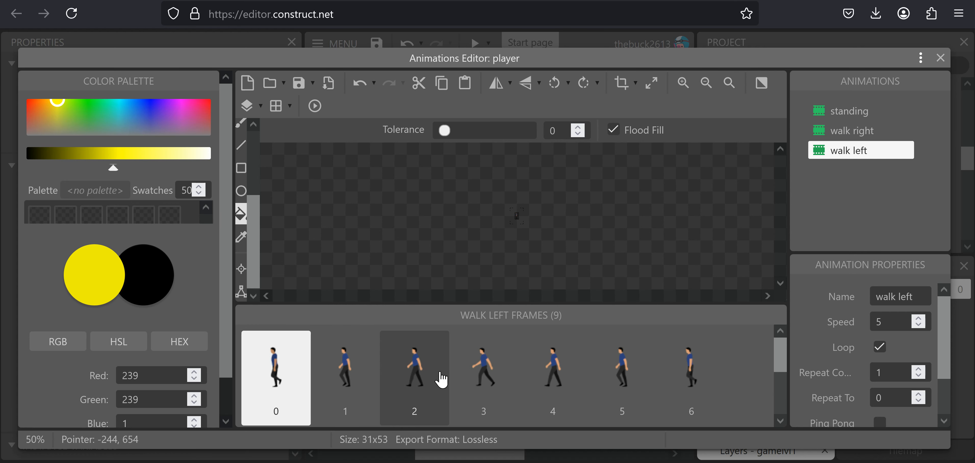
click(852, 132)
click(851, 112)
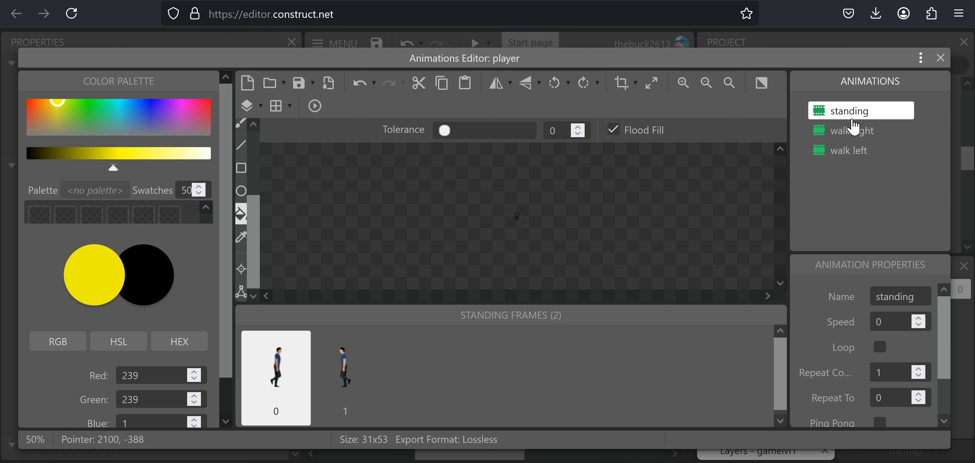
- Check the frames of the walk right and walk left animations and close the Animations Editor
click(846, 137)
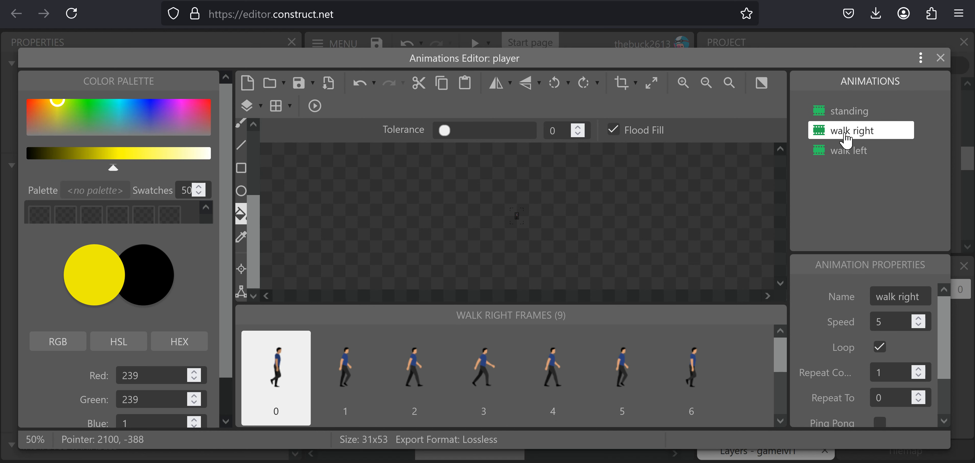
click(843, 159)
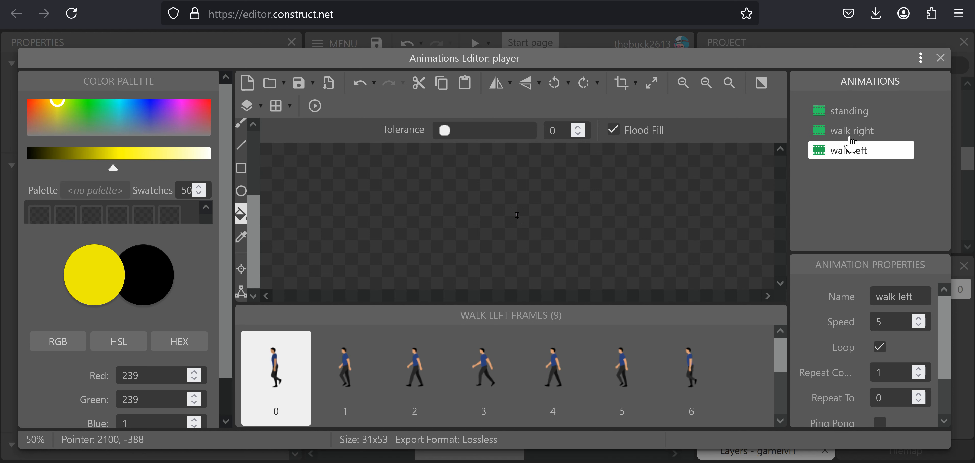
click(940, 57)
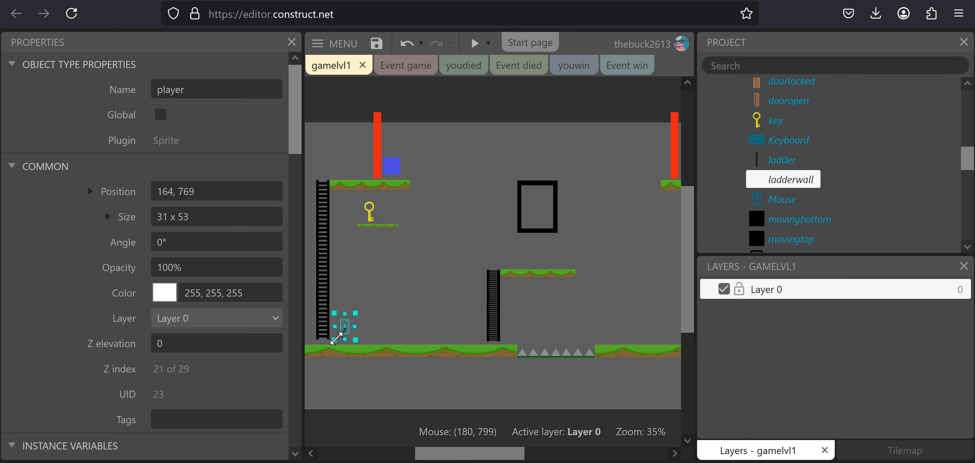
- Move the player sprite to about 177, 793, just above the ground beside the tall ladder
ctrl+scroll(336, 338, up, 5)
middle_drag(480, 297, 538, 315)
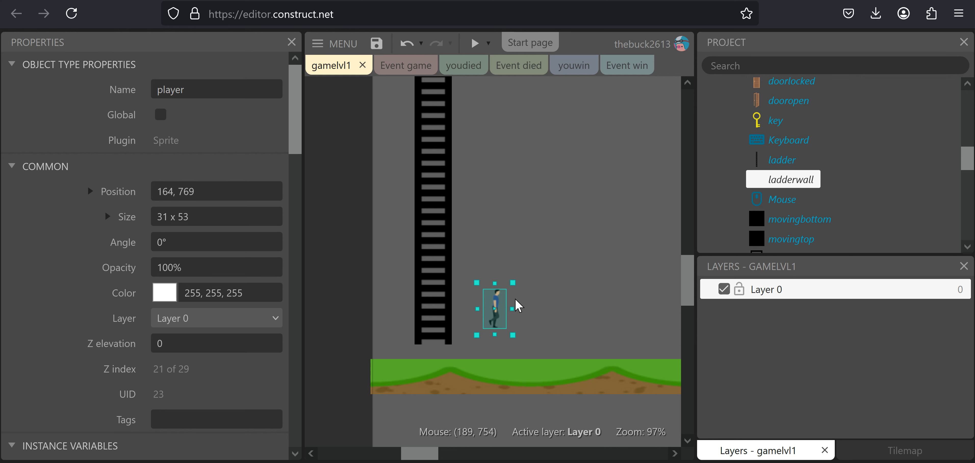
drag(504, 309, 441, 307)
drag(441, 258, 513, 327)
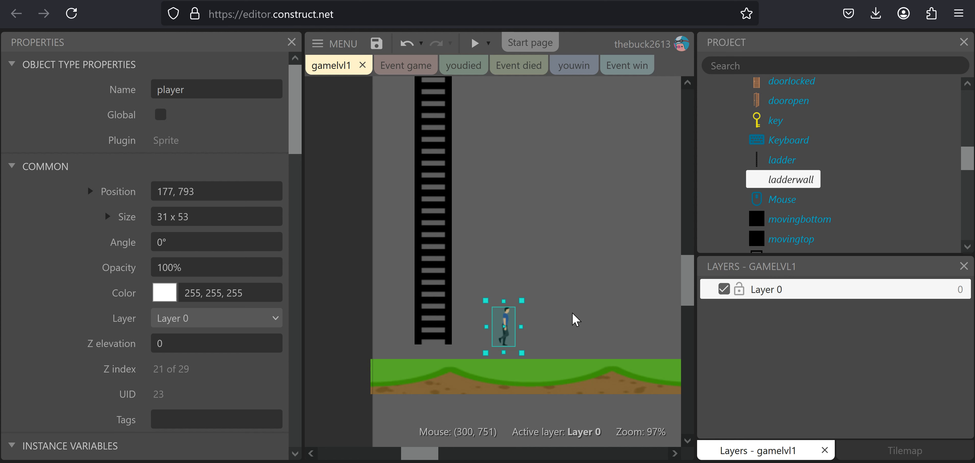
- Load the nobarriers image from the tutorial pic folder into the nobarrier sprite and enlarge the sprite to about 63 x 63
ctrl+scroll(626, 152, down, 3)
middle_drag(468, 231, 432, 306)
ctrl+scroll(479, 304, down, 3)
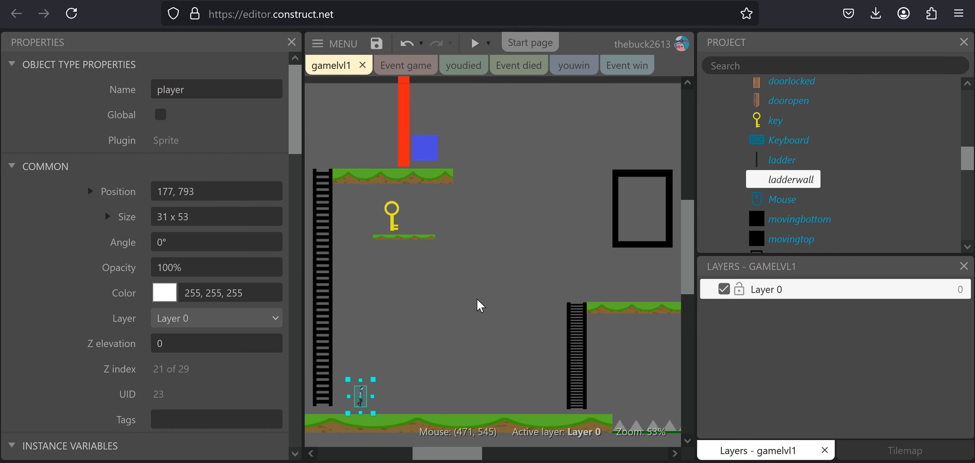
middle_drag(499, 276, 303, 326)
click(589, 320)
double_click(585, 319)
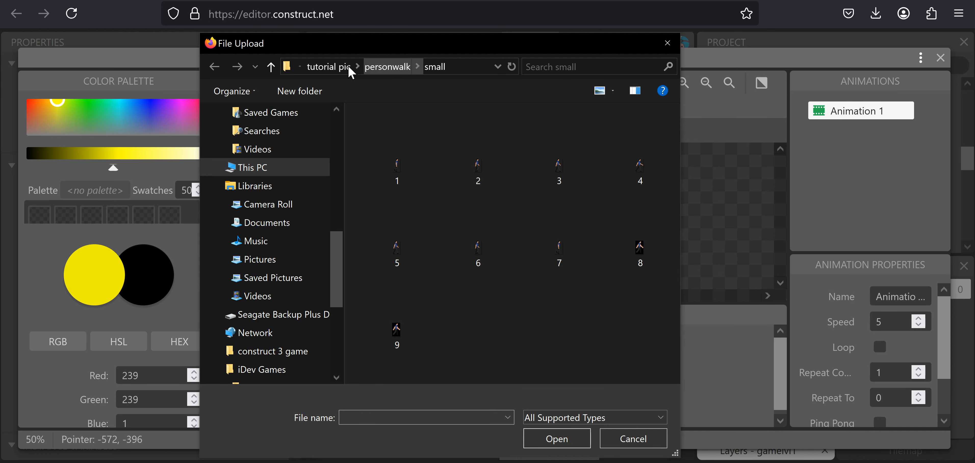
click(327, 67)
scroll(493, 184, down, 8)
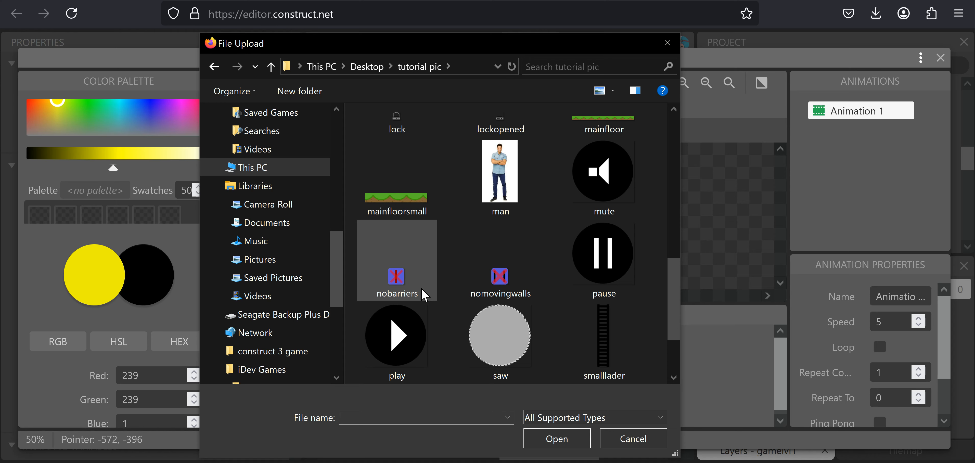
double_click(411, 283)
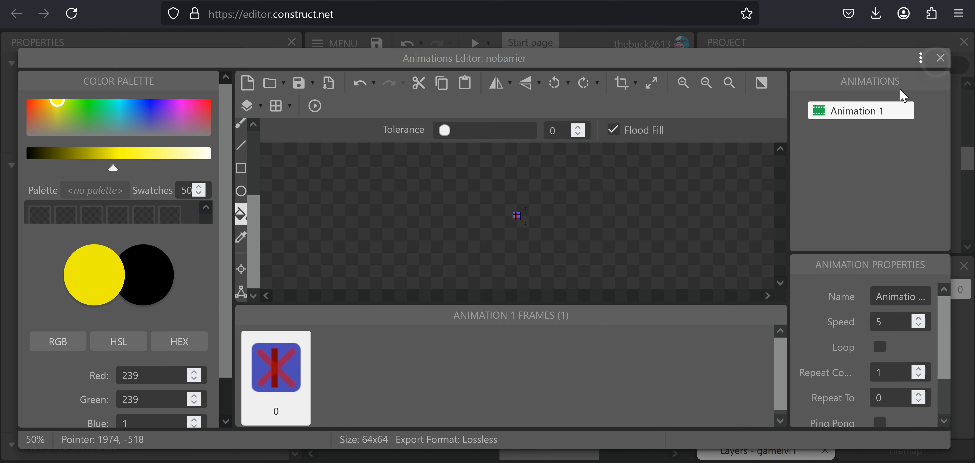
click(941, 57)
ctrl+scroll(574, 335, up, 4)
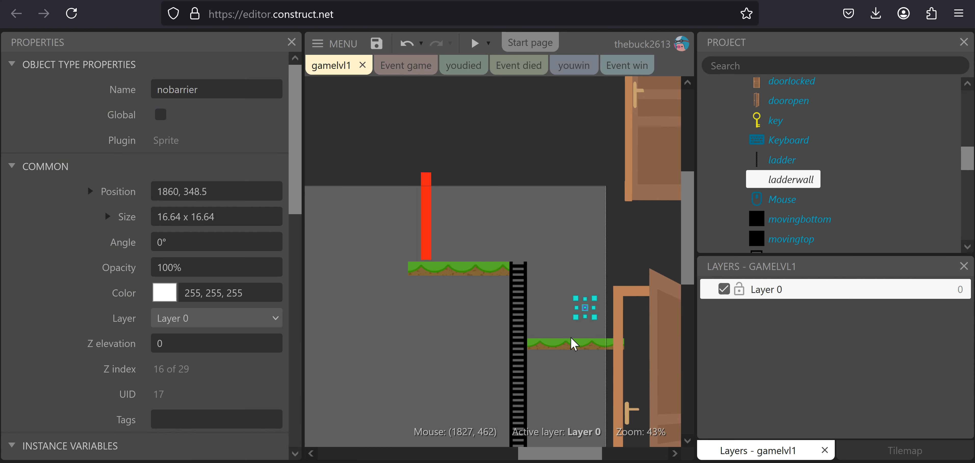
mouse_move(579, 303)
mouse_down()
mouse_move(553, 326)
mouse_move(563, 312)
mouse_up()
- Replace the image of the blue nosides sprite with the nomovingwalls picture
middle_drag(530, 266, 710, 289)
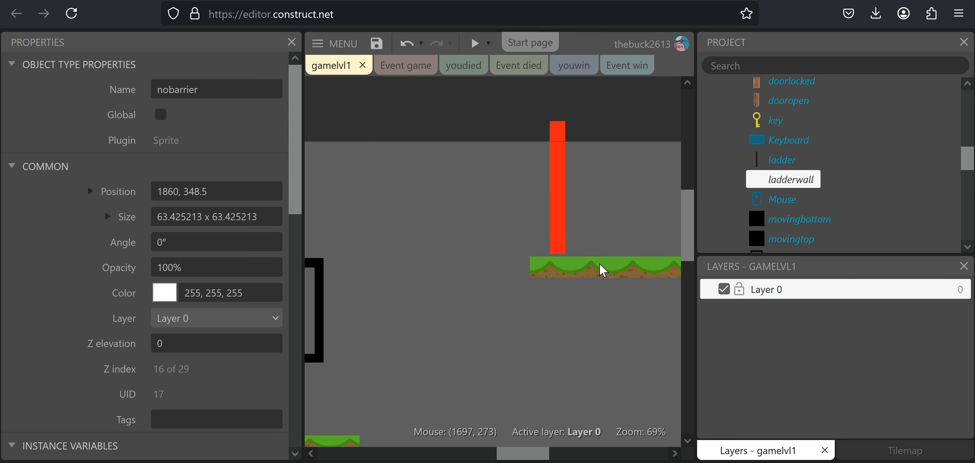
middle_drag(511, 250, 700, 264)
middle_drag(566, 236, 748, 242)
click(363, 247)
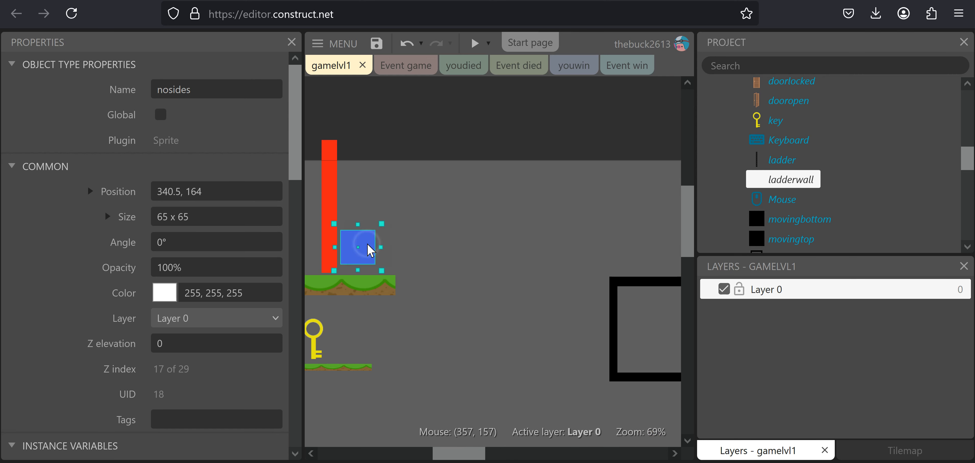
right_click(364, 226)
click(413, 46)
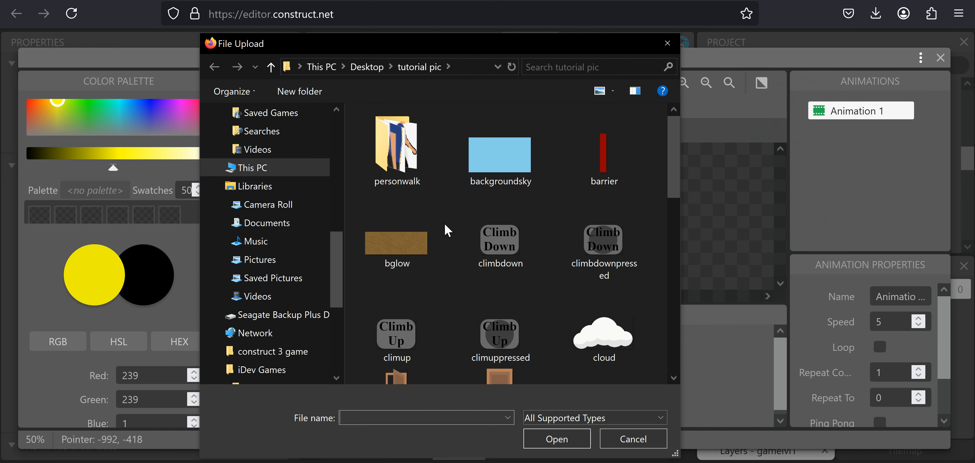
scroll(445, 225, down, 5)
double_click(501, 268)
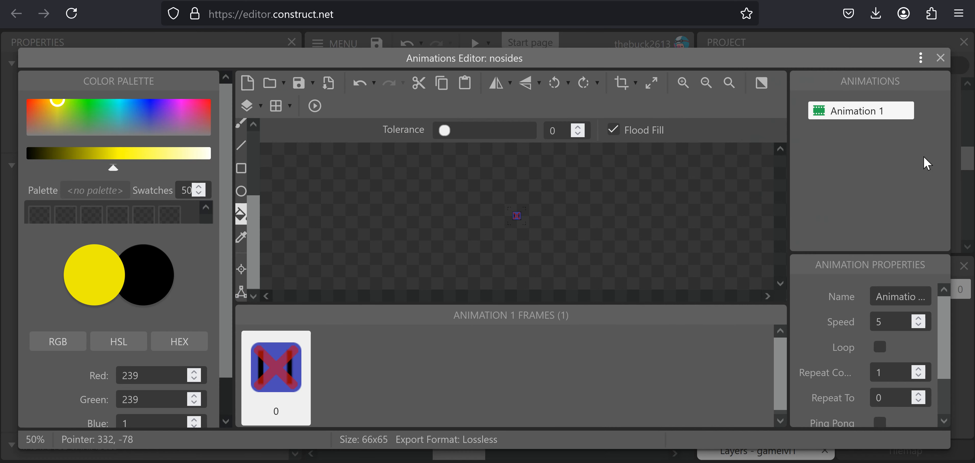
click(941, 58)
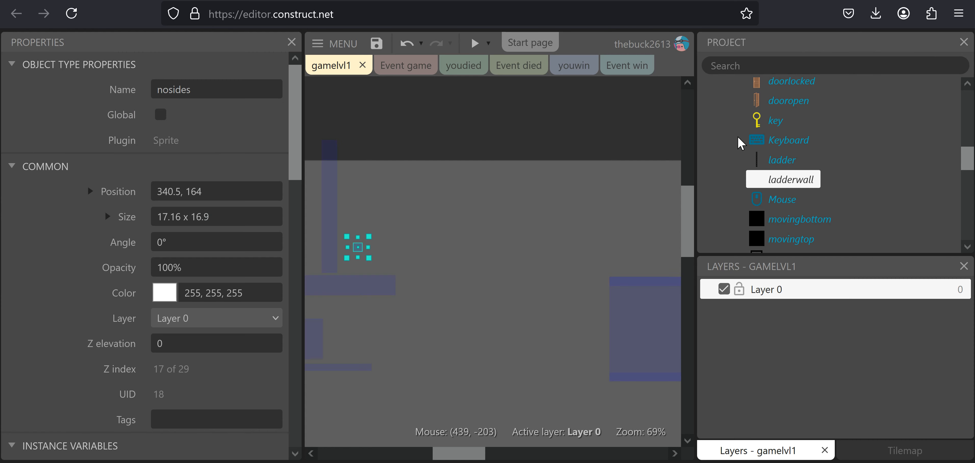
- Enlarge the nosides sprite to about 69.5 x 68.5 and place it at about 344, 169, above the platform beside the red barrier
drag(373, 261, 383, 270)
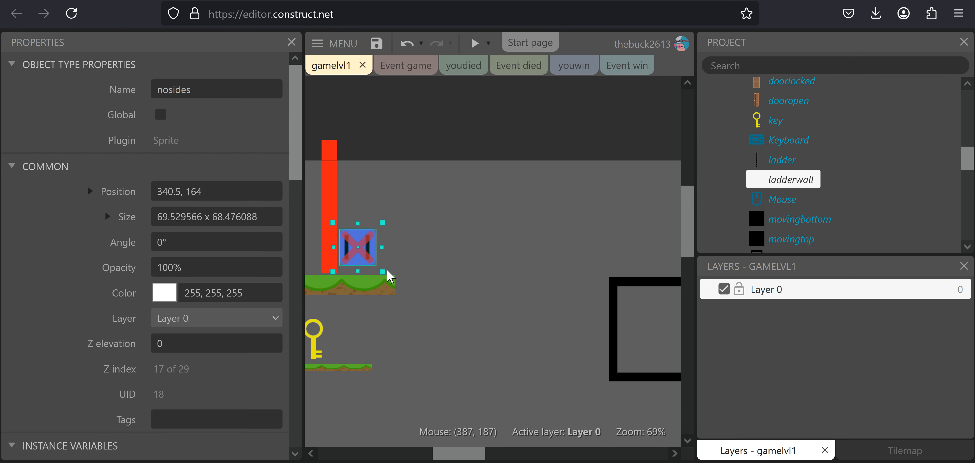
double_click(384, 271)
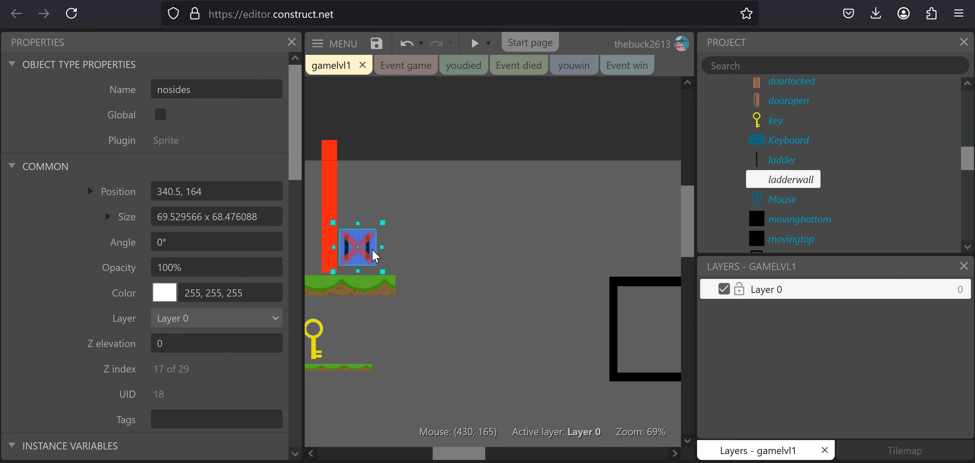
drag(368, 250, 380, 249)
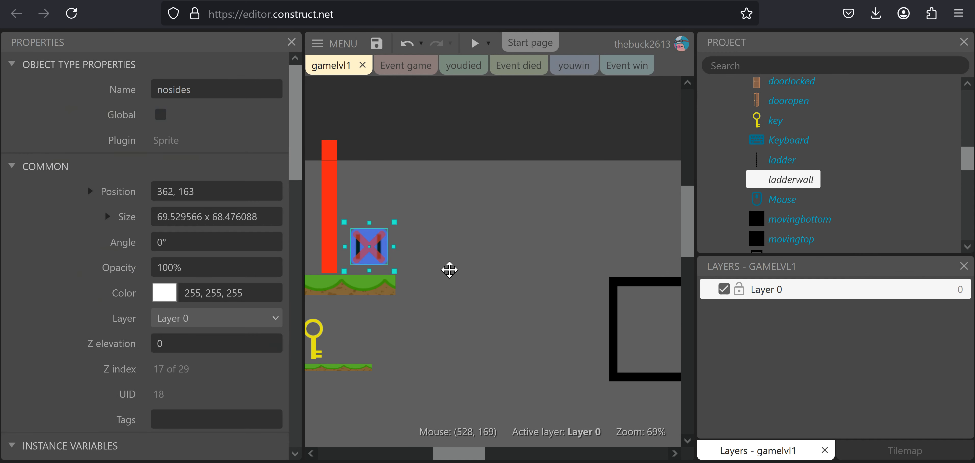
ctrl+scroll(531, 246, down, 6)
middle_drag(496, 260, 394, 245)
scroll(410, 214, down, 3)
drag(390, 139, 384, 140)
ctrl+scroll(442, 203, down, 4)
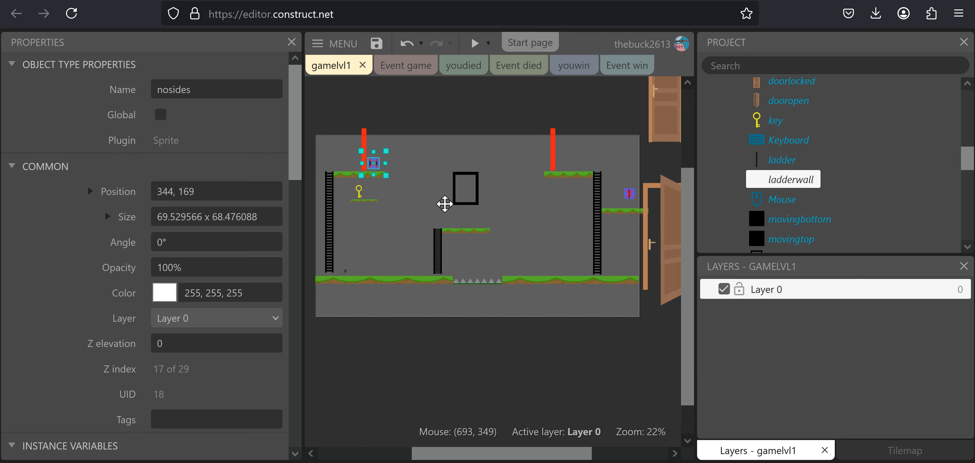
- Preview the gamelvl1 layout and walk the player along the ground in both directions to test the walking animations
middle_drag(435, 196, 485, 216)
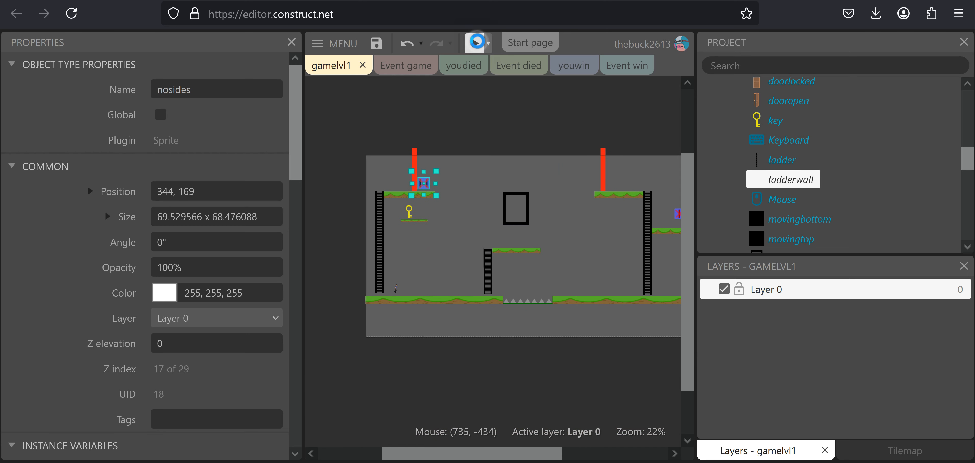
click(475, 41)
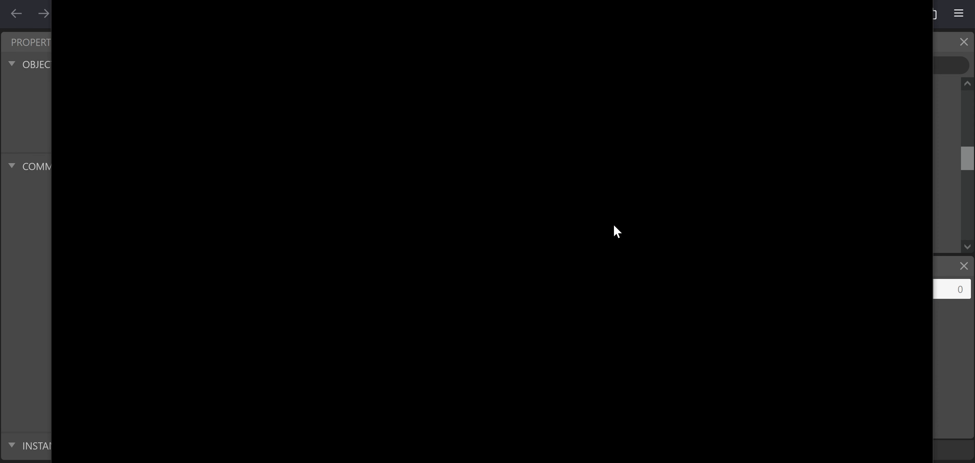
key(Right)
key(Left)
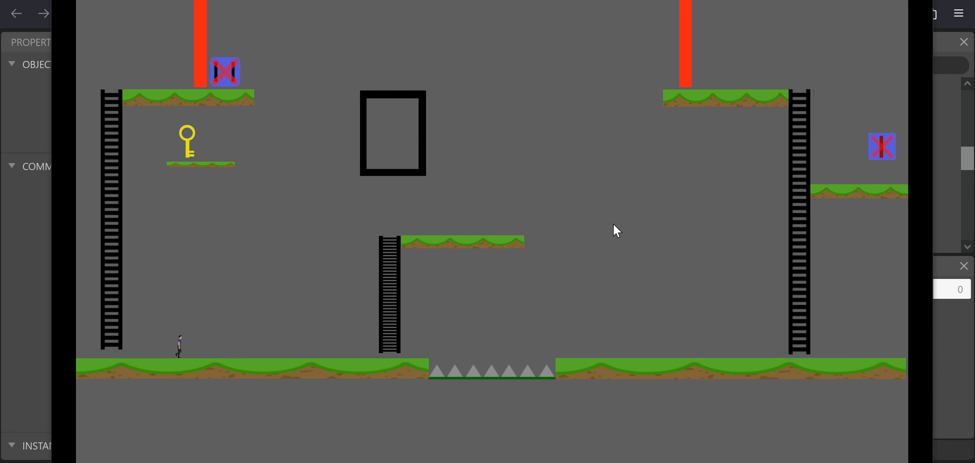
key(Right)
key(Up)
key(Left)
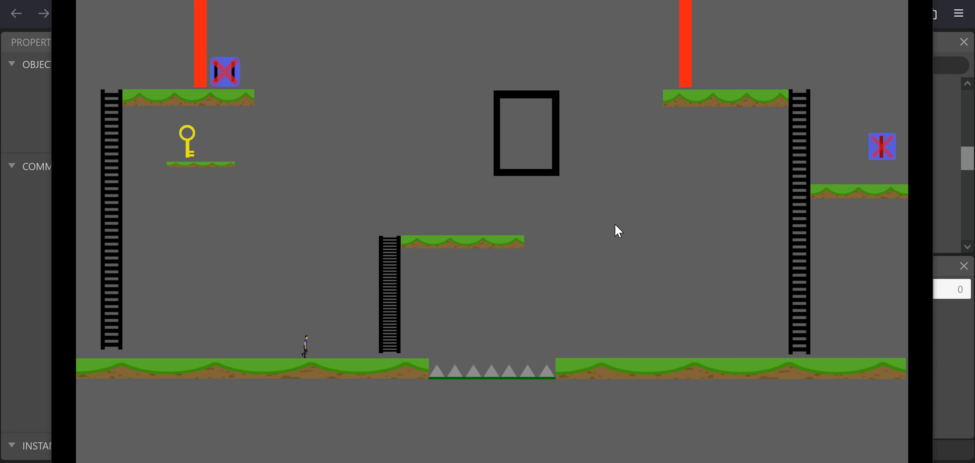
key(Left)
key(Up)
key(Right)
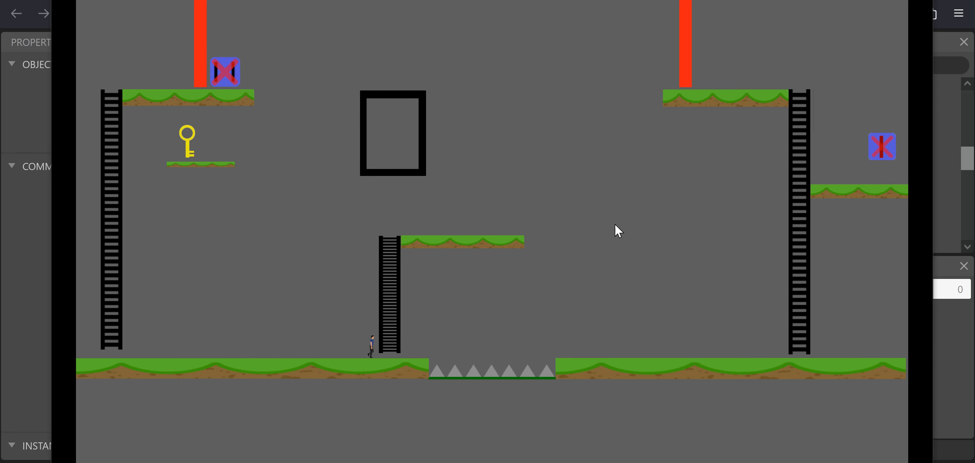
- Retry the level from the You Died screen and test walking and climbing near the short ladder by the spikes
click(437, 251)
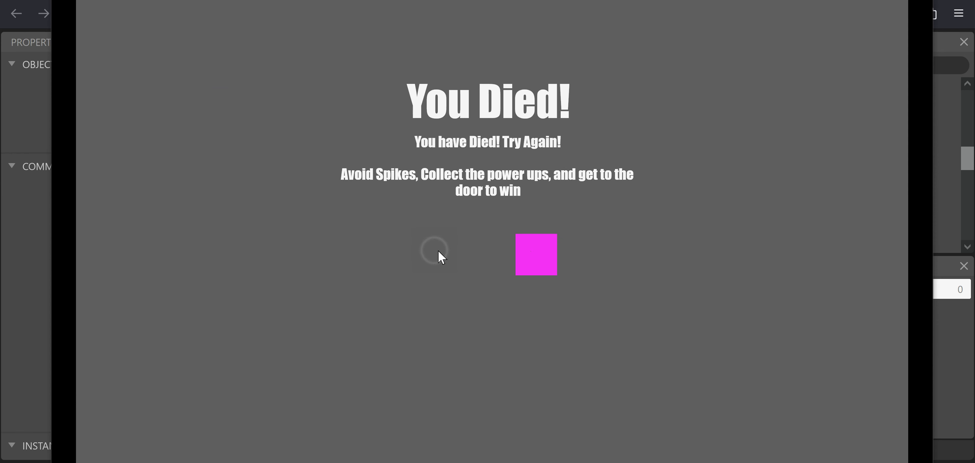
key(Right)
key(Right)
click(440, 253)
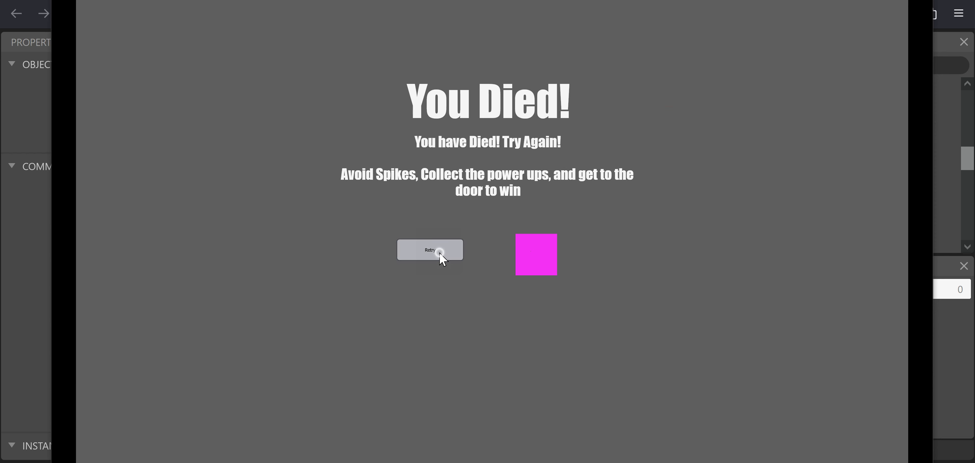
key(Right)
key(Right)
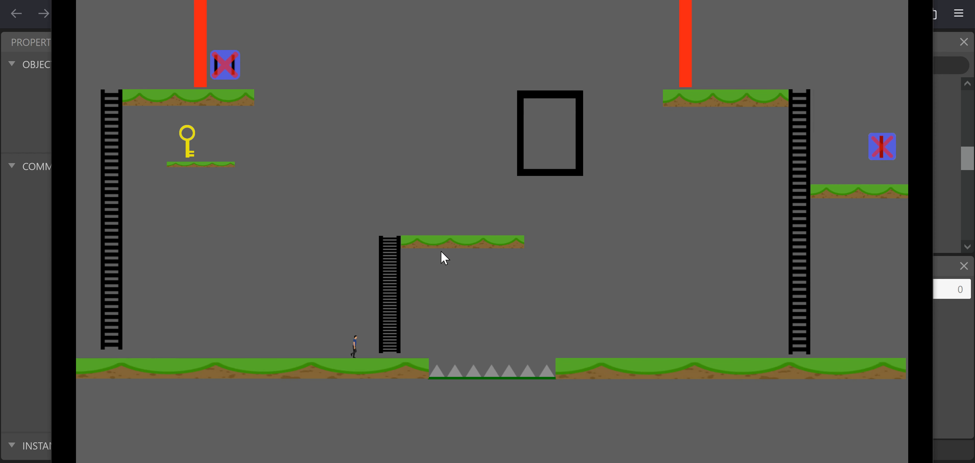
key(Right)
key(Left)
key(Right)
key(Up)
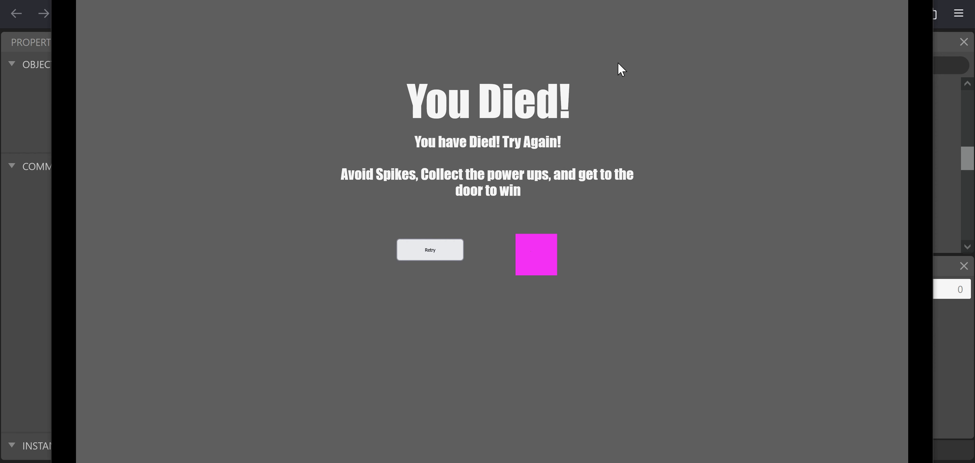
- Restart the level, test climbing the tall ladder near the start, and walk the player to the short ladder
click(433, 245)
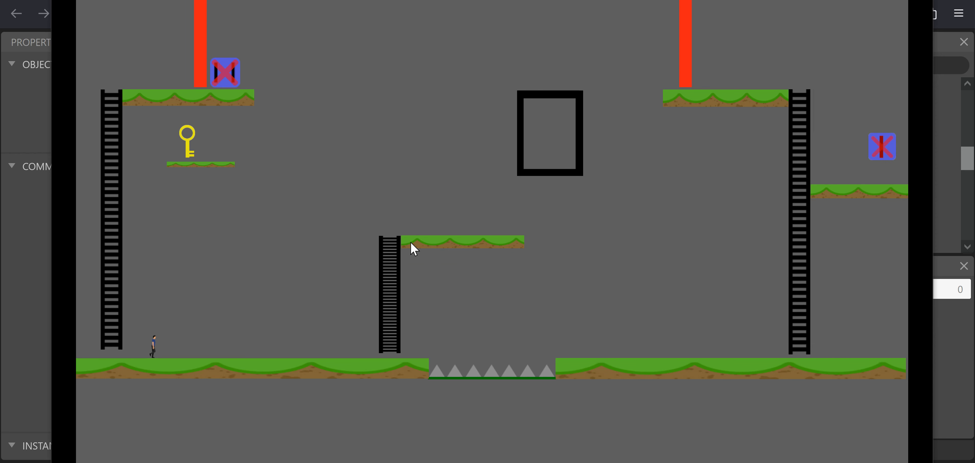
key(Up)
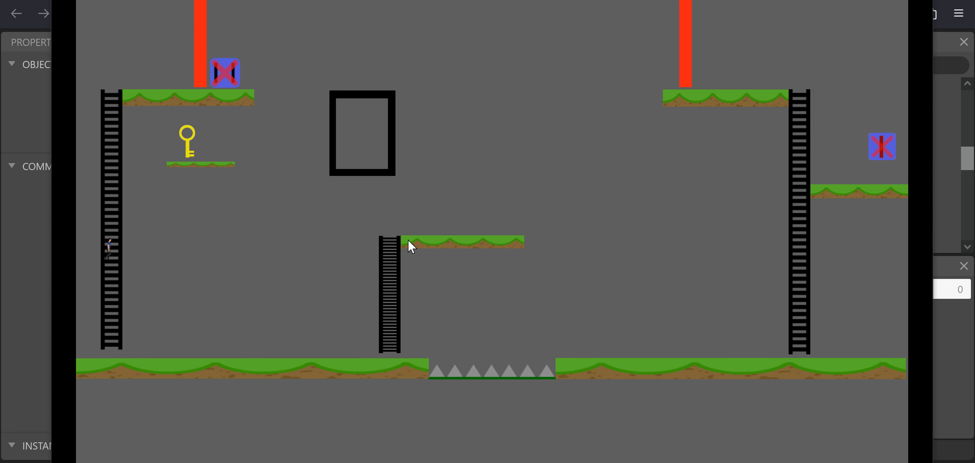
key(Up)
key(Right)
key(Left)
key(Right)
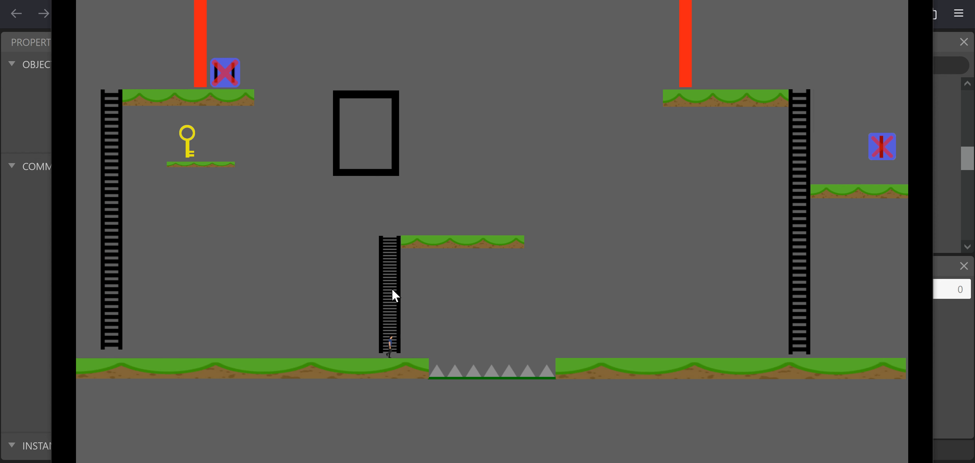
- Test climbing the short ladder, crossing its platform and jumping the player over the spikes
key(Up)
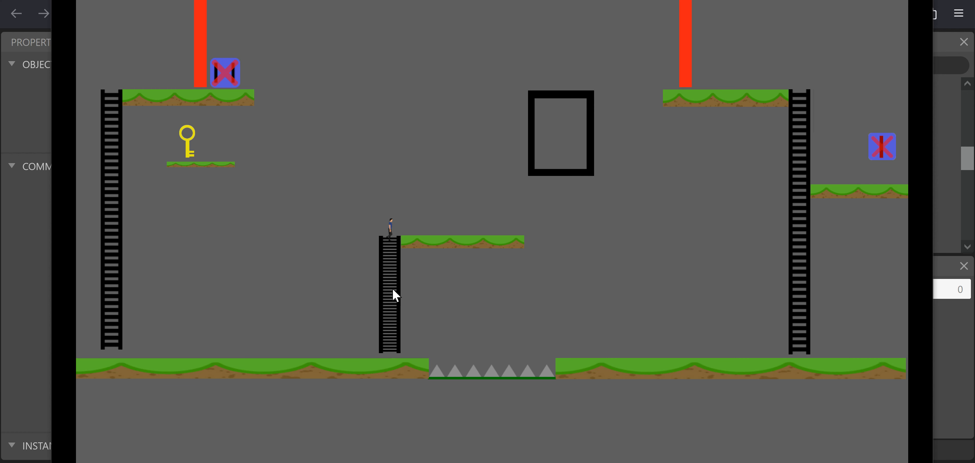
key(Right)
key(Left)
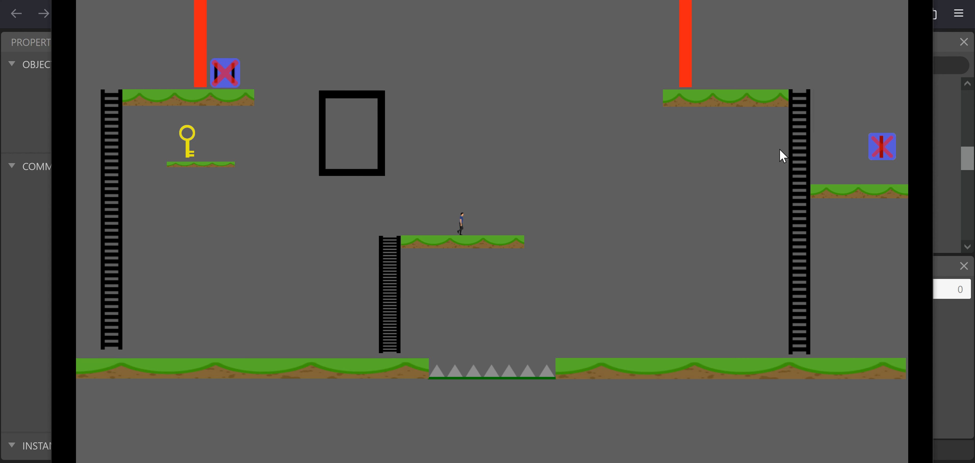
key(Right)
key(space)
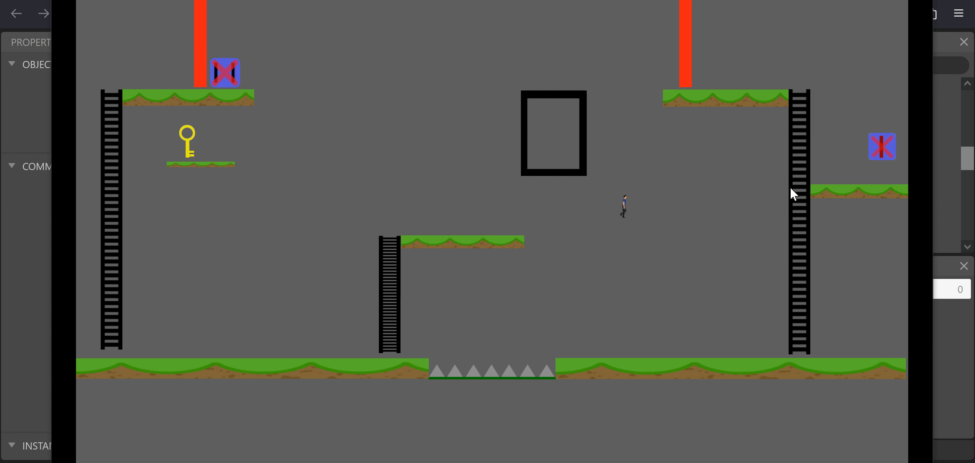
- Test climbing the tall ladder beyond the spikes and collecting the power-up on the platform beside it
key(Up)
key(Up)
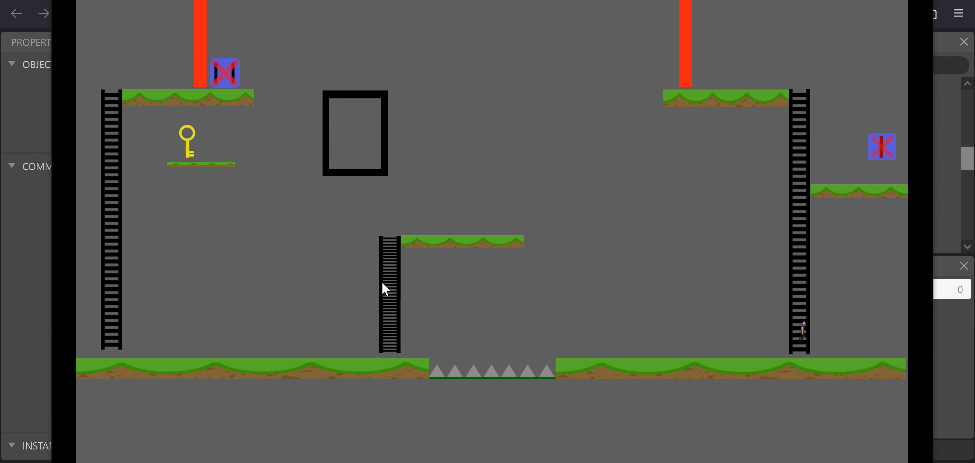
key(Up)
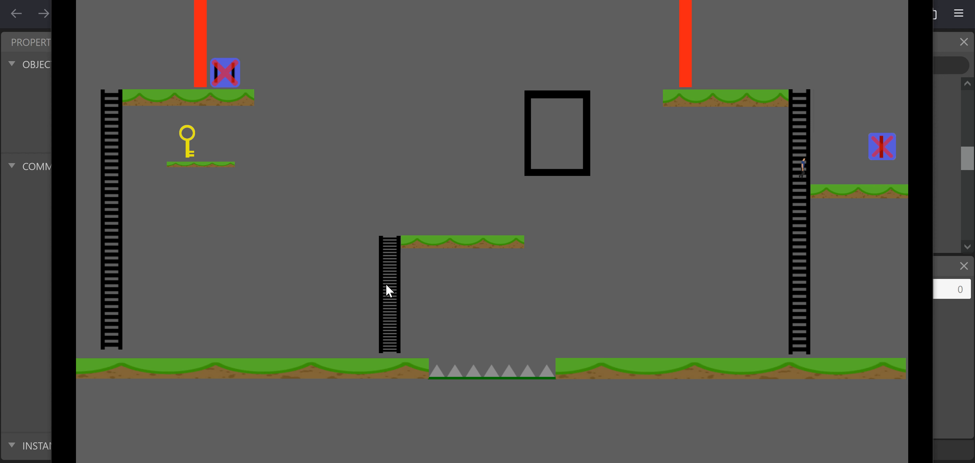
key(Right)
key(Left)
key(Up)
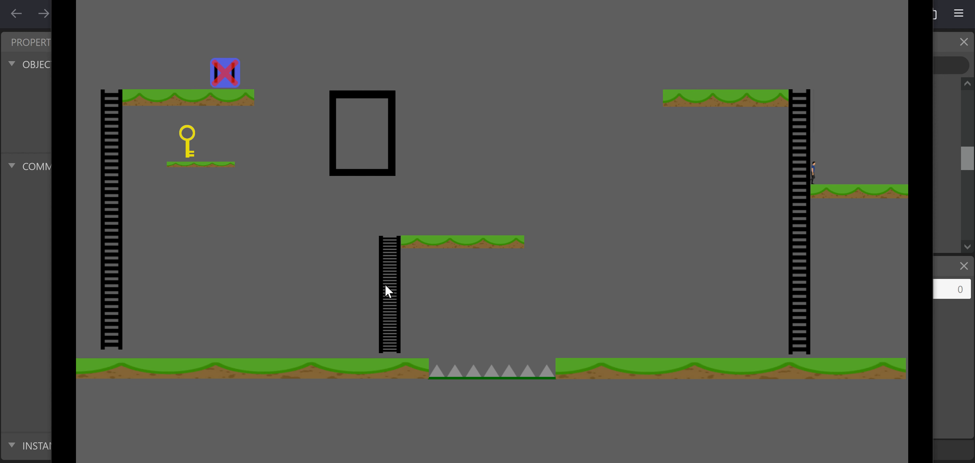
- Test going back down past the tall ladder, walk the player to the end of the ground, and close the preview
key(Up)
key(Left)
key(Down)
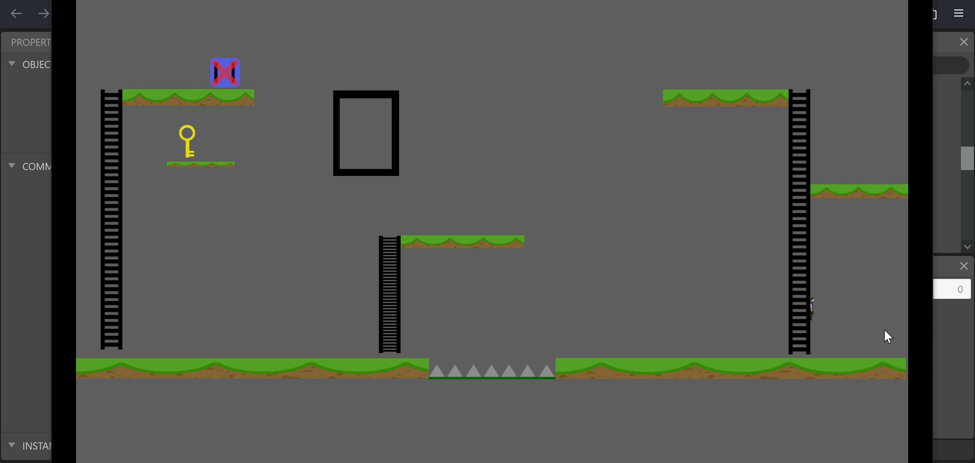
key(Right)
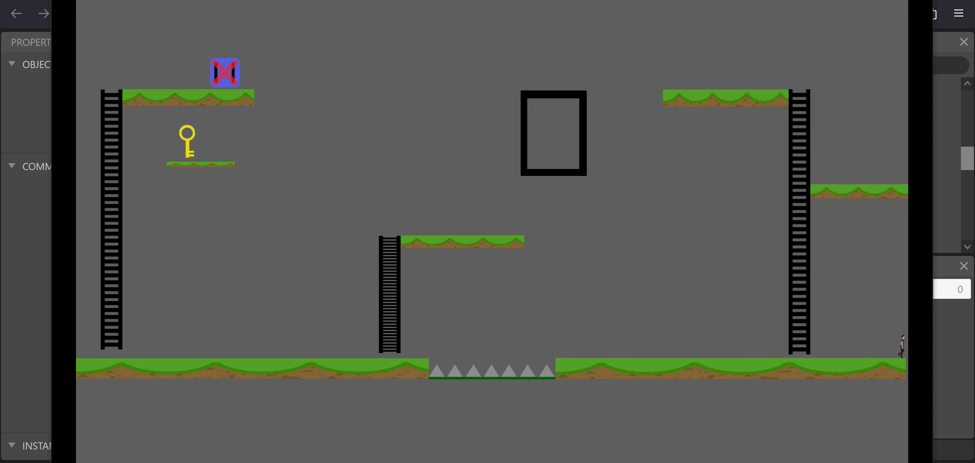
key(alt+F4)
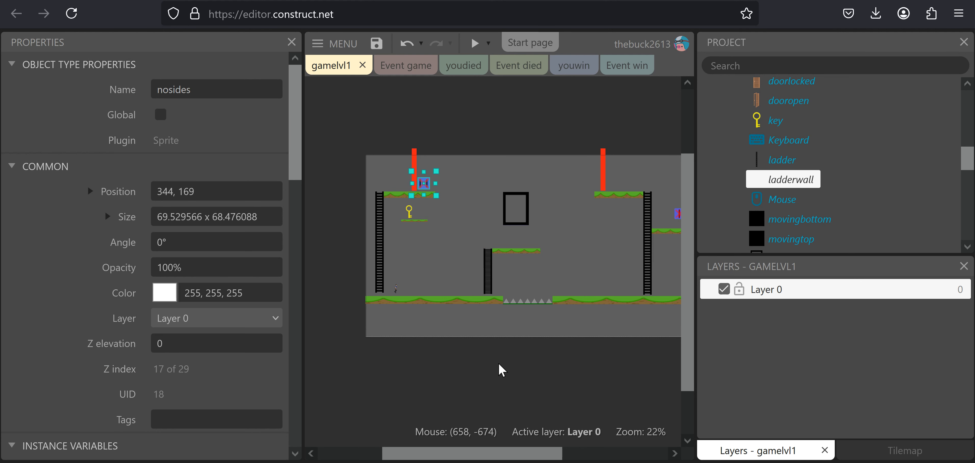
- Move the doorlocked sprite to the far end of the ground at about 1882, 748.5 and shrink it to about 72.2 x 168.8
middle_drag(466, 349, 395, 337)
middle_drag(510, 330, 529, 364)
click(632, 168)
drag(644, 184, 598, 316)
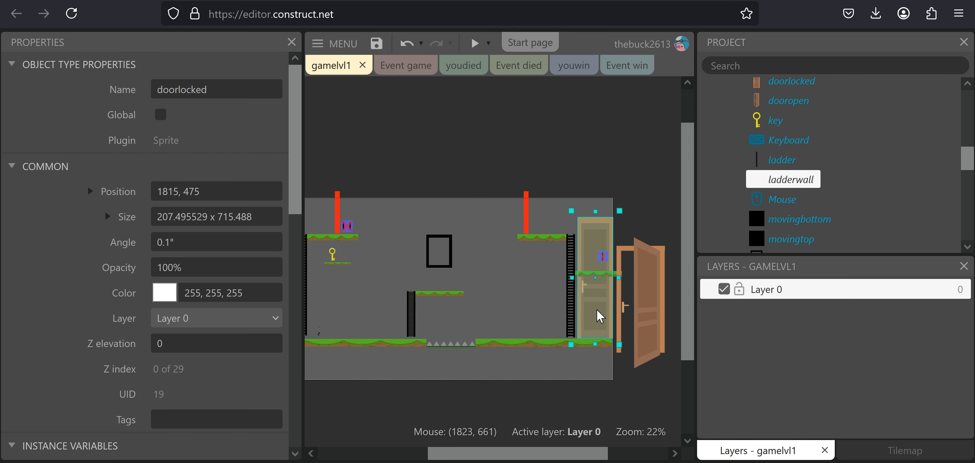
drag(571, 208, 593, 303)
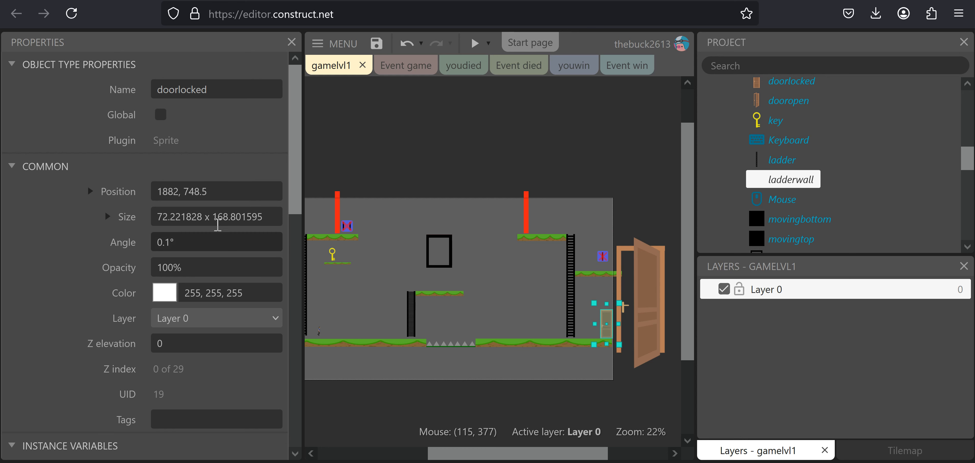
- Set the doorlocked sprite's size to exactly 72 x 168
click(223, 215)
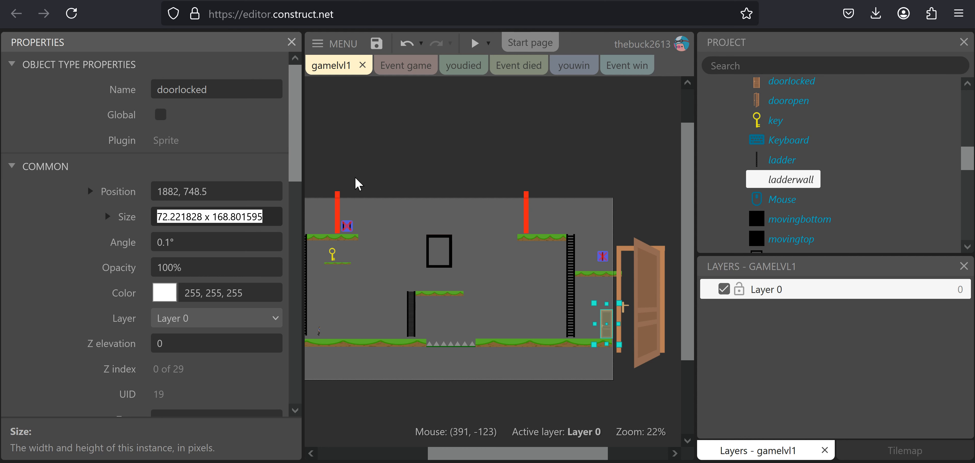
text(72,168)
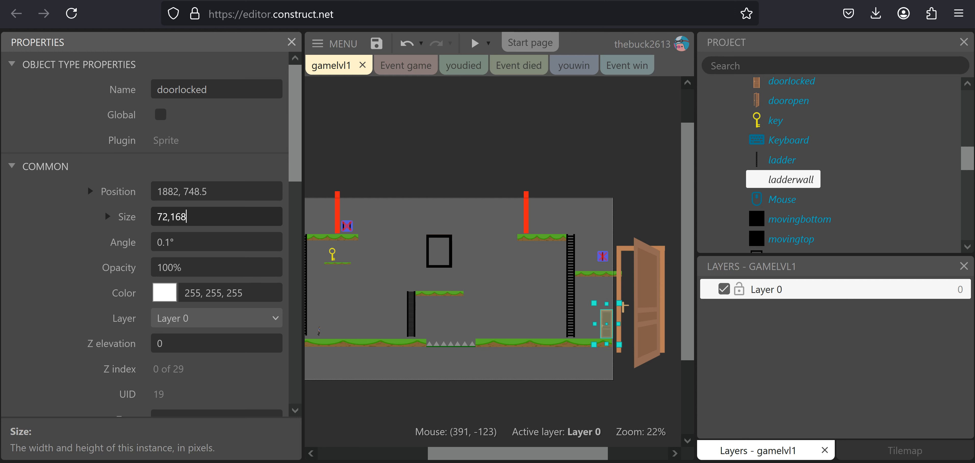
key(Tab)
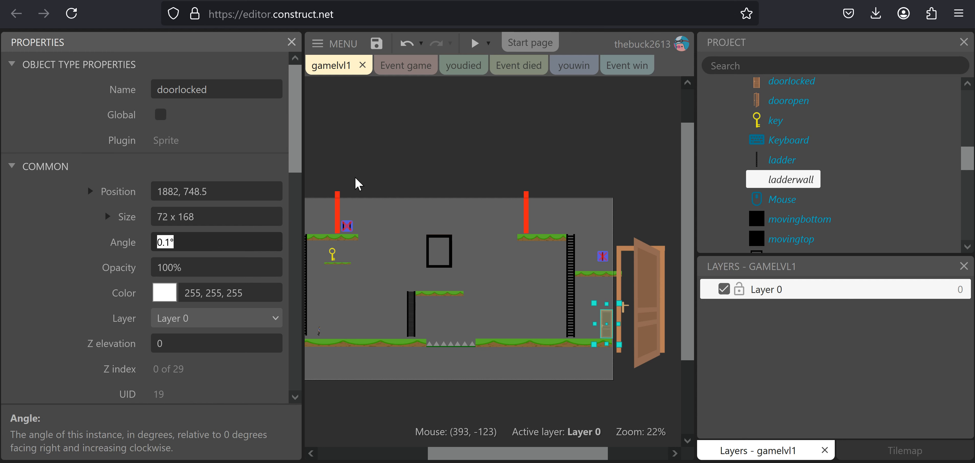
- Set the dooropen sprite's size to 72 x 168
ctrl+scroll(596, 321, up, 5)
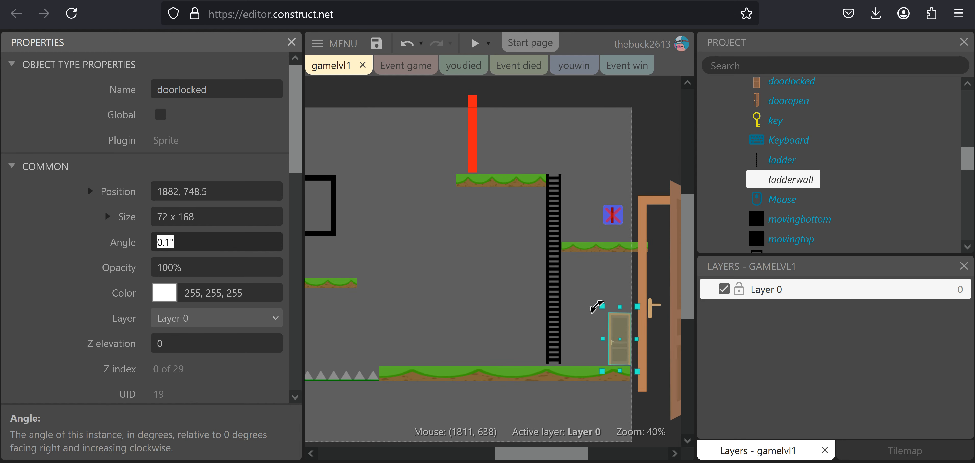
middle_drag(595, 321, 427, 315)
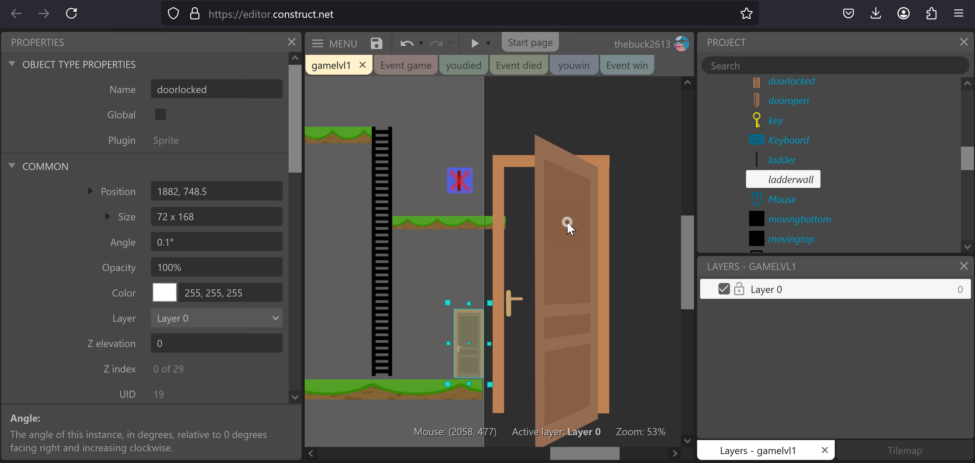
click(569, 229)
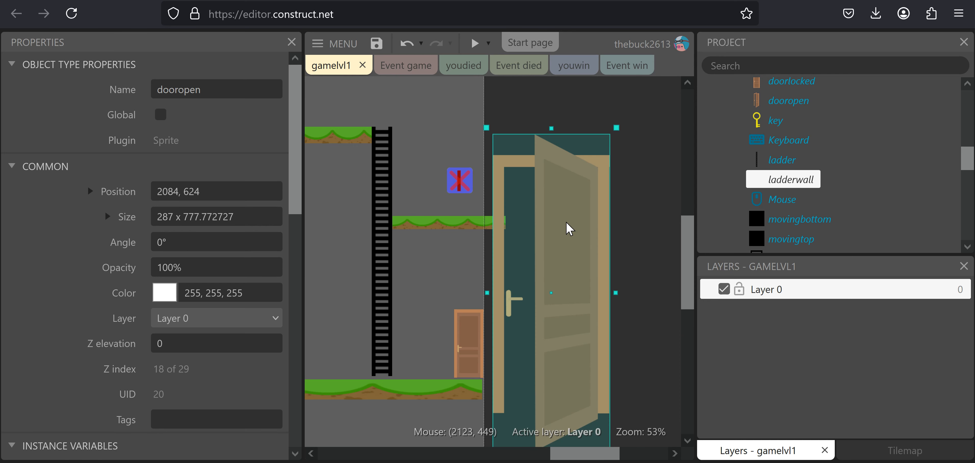
click(261, 220)
text(72,168)
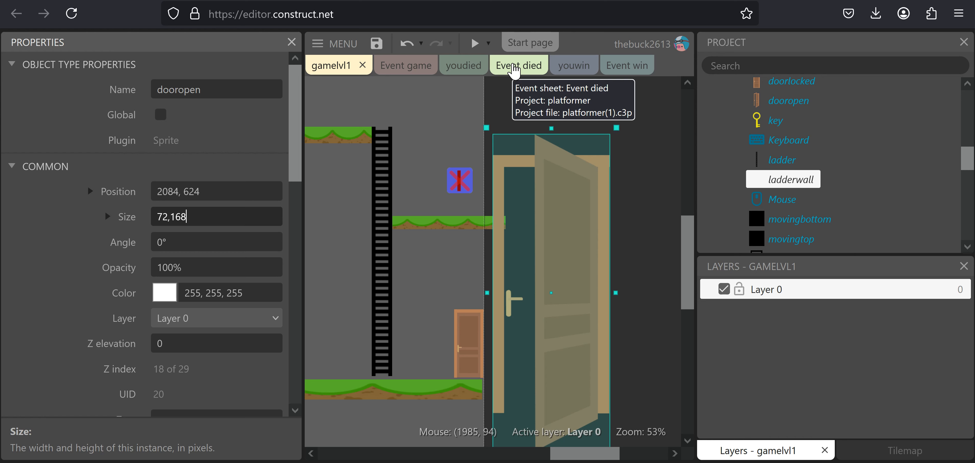
key(Tab)
- Resize dooropen to about 71.5 x 208.1 and fit it over the locked door at about 1882.5, 755.5
drag(563, 289, 518, 325)
click(572, 315)
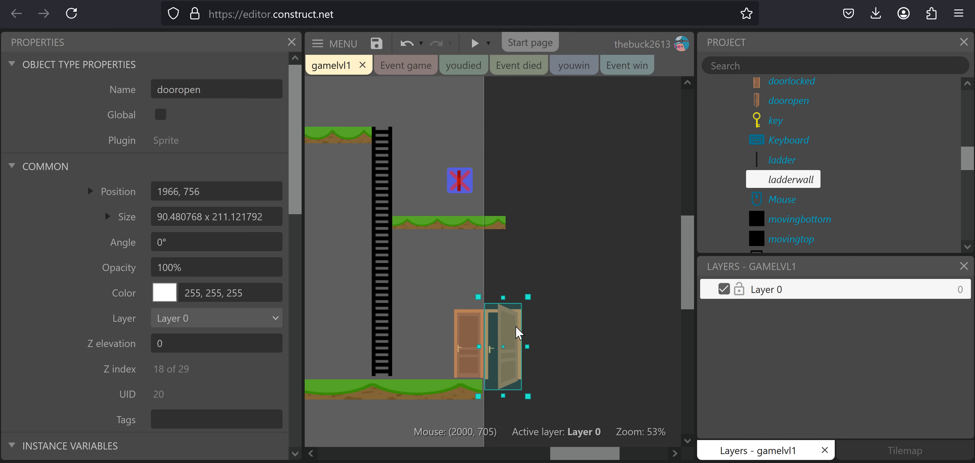
drag(514, 327, 476, 326)
drag(440, 296, 448, 296)
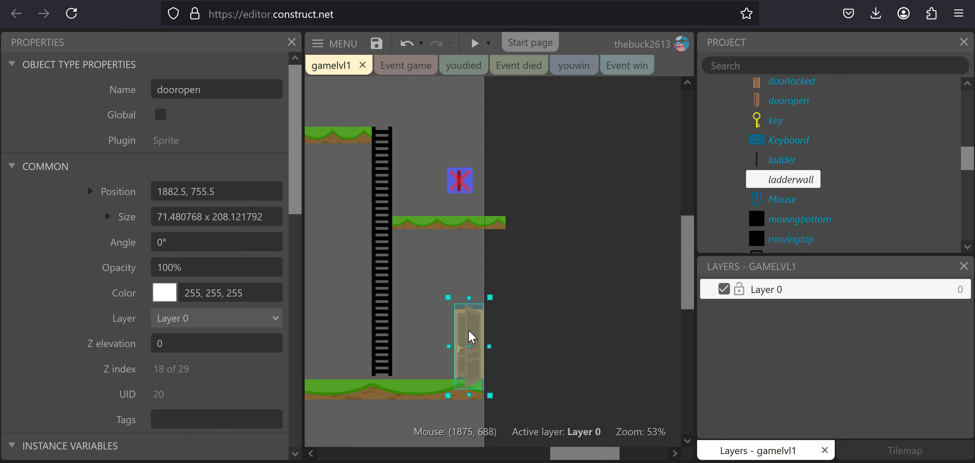
- Move dooropen off the locked door to about 1980, 755, just outside the layout's edge
drag(472, 325, 519, 325)
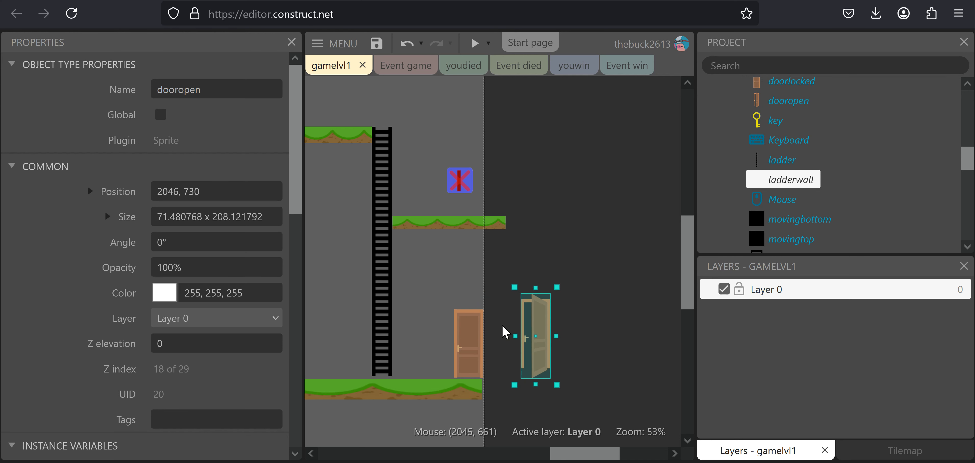
click(467, 333)
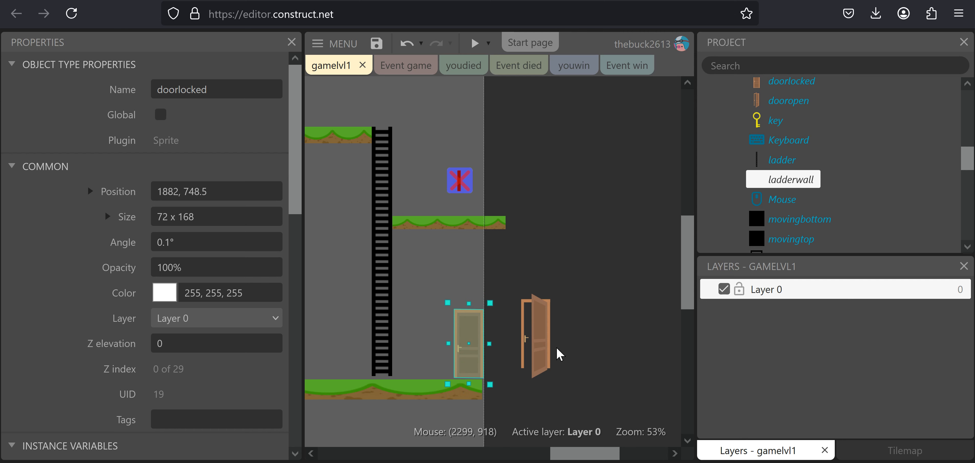
drag(534, 326, 515, 337)
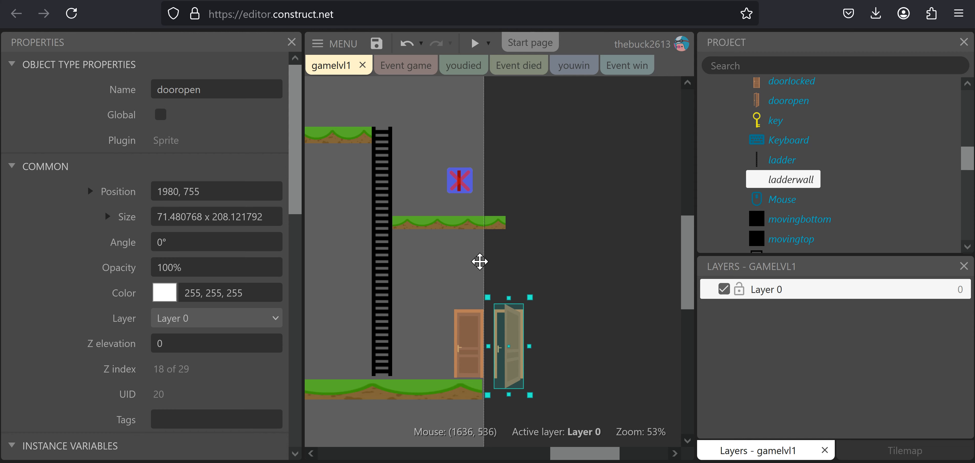
- Preview the level to check the locked door's size and placement, and close the preview
ctrl+scroll(480, 262, down, 3)
click(476, 44)
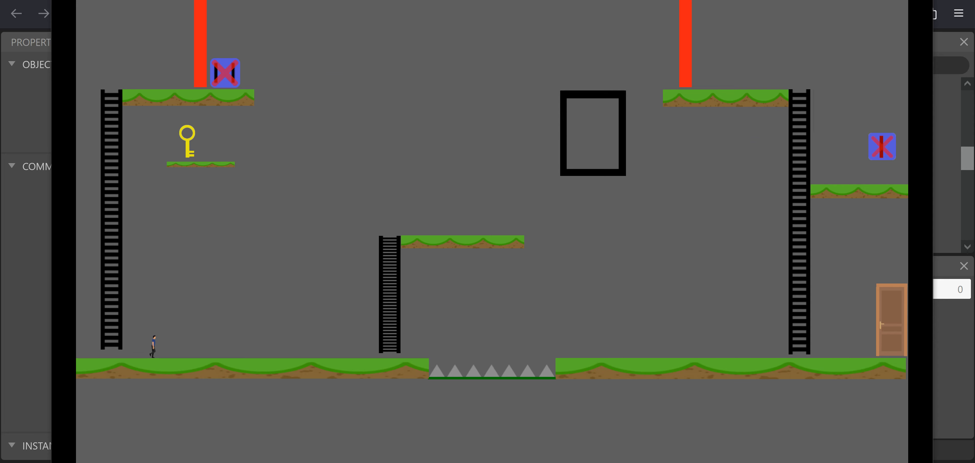
click(921, 1)
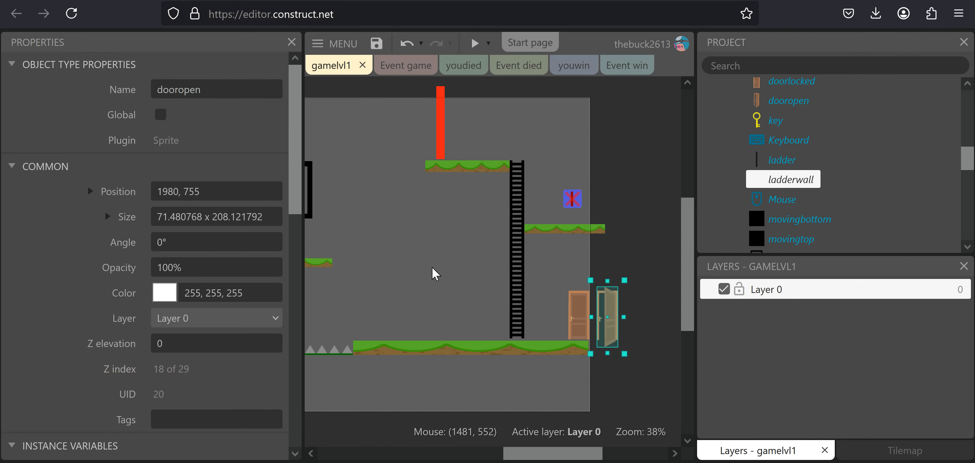
- Move the player sprite to about 1727, 719, between the tall ladder and the locked door
scroll(431, 268, down, 2)
ctrl+scroll(418, 276, down, 4)
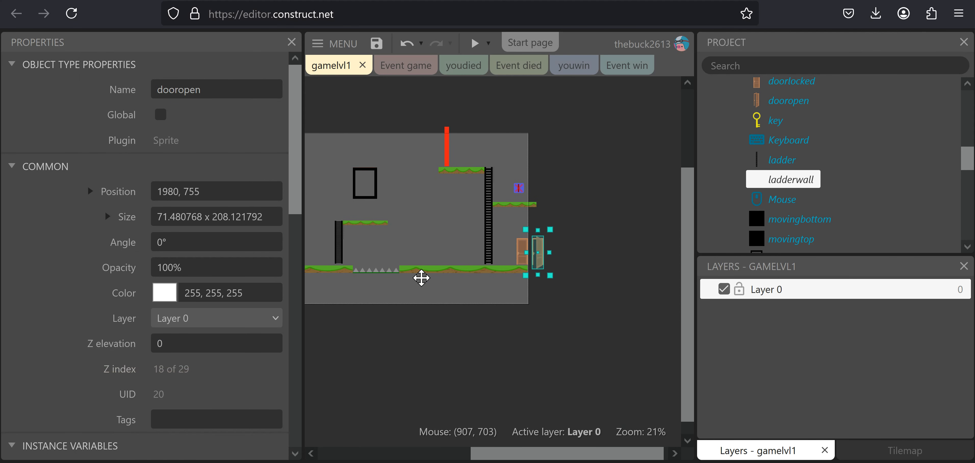
drag(320, 308, 484, 292)
drag(587, 299, 585, 298)
- Preview the level, walk the player back and forth near the locked door to compare their sizes, and close the preview
click(475, 43)
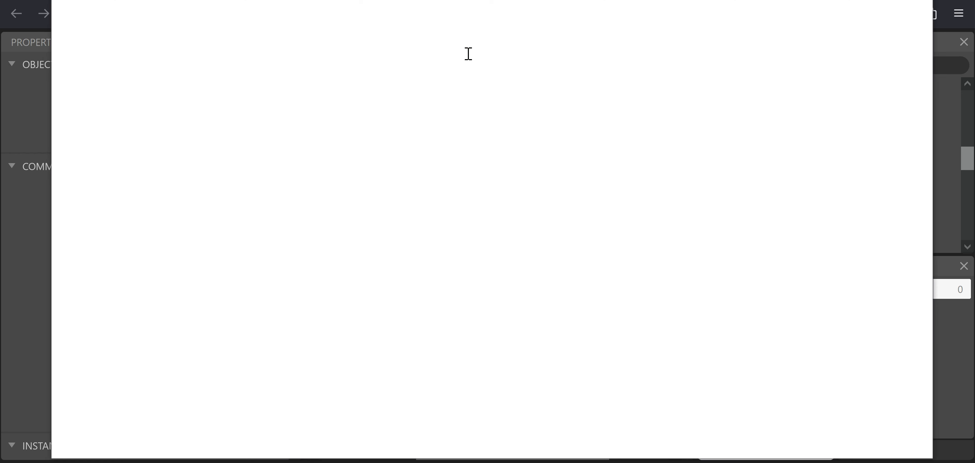
key(Left)
key(Up)
key(Right)
key(Left)
key(Up)
key(Right)
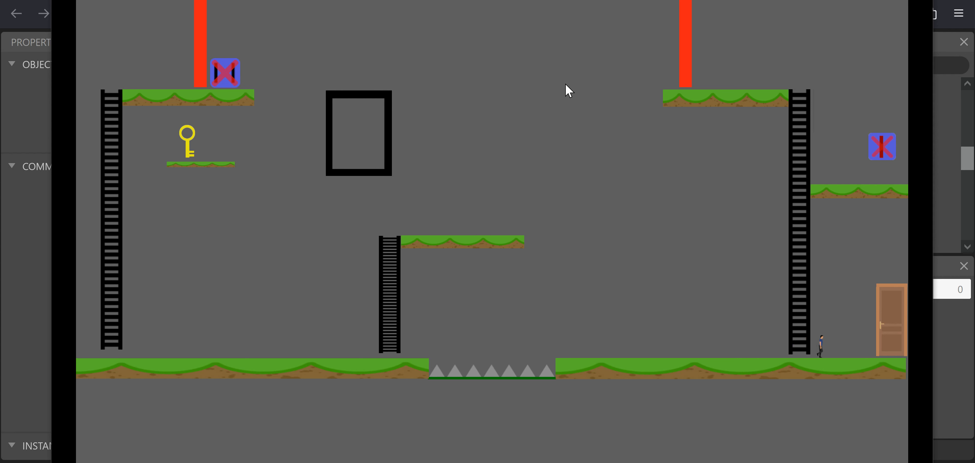
key(Left)
key(Up)
key(Right)
key(Left)
key(Up)
key(Right)
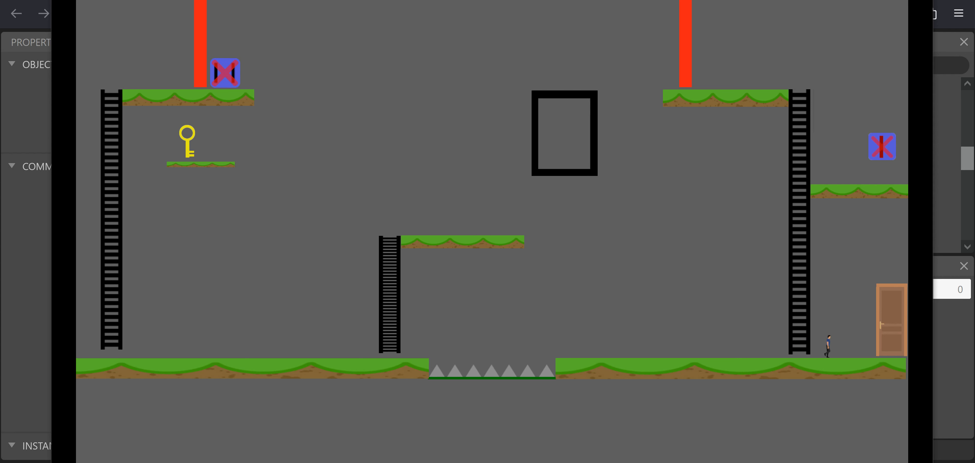
click(922, 0)
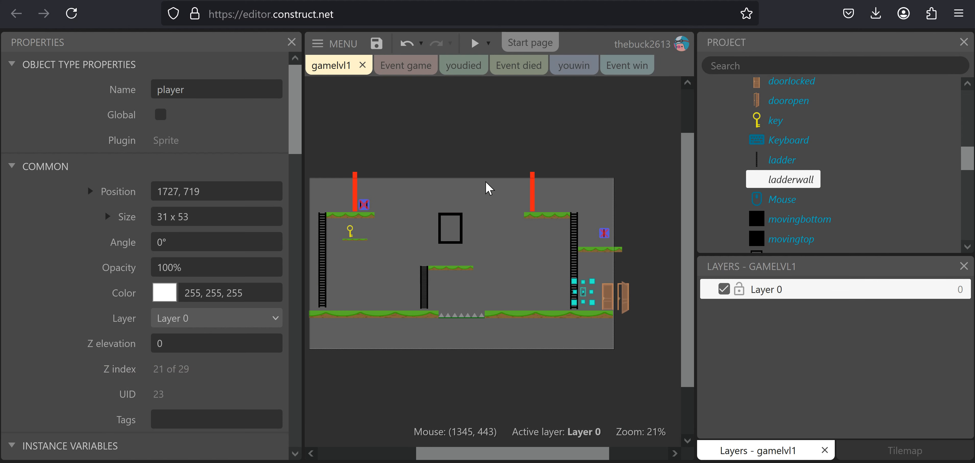
- Move the player sprite back to its starting spot beside the first tall ladder, at about 167, 787
middle_drag(446, 224, 422, 233)
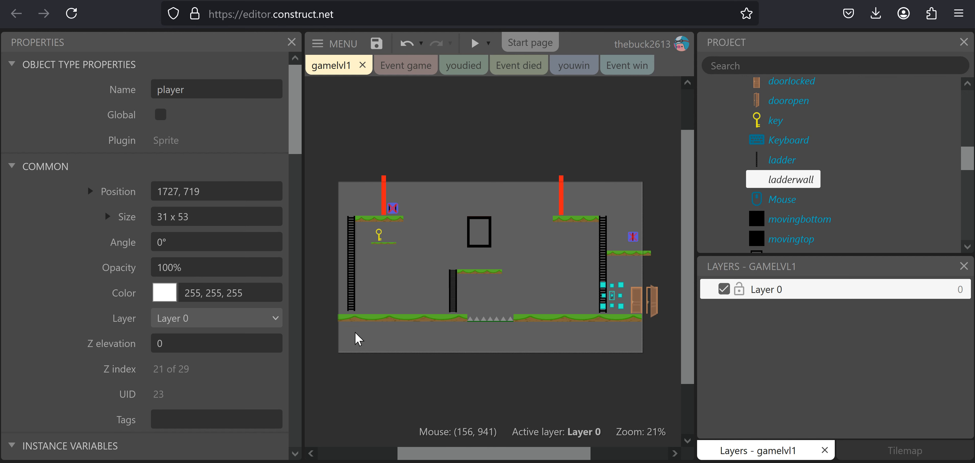
click(362, 341)
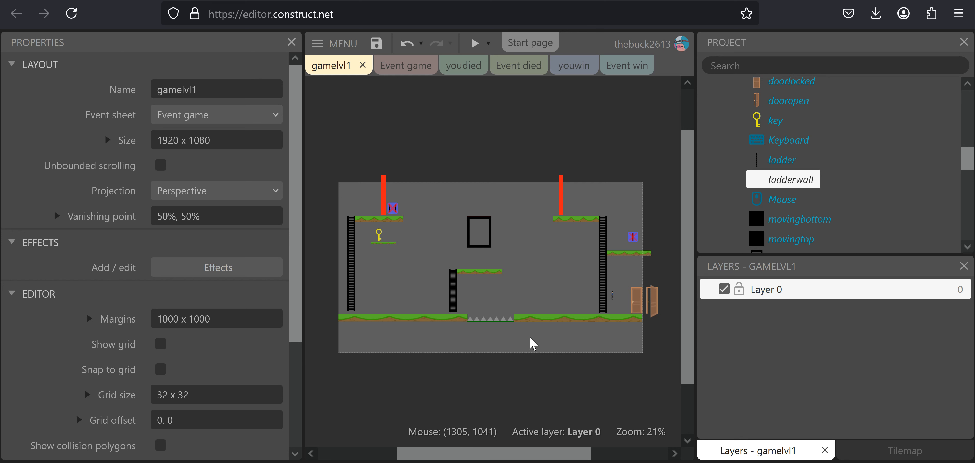
drag(417, 327, 581, 330)
click(373, 324)
drag(383, 333, 600, 347)
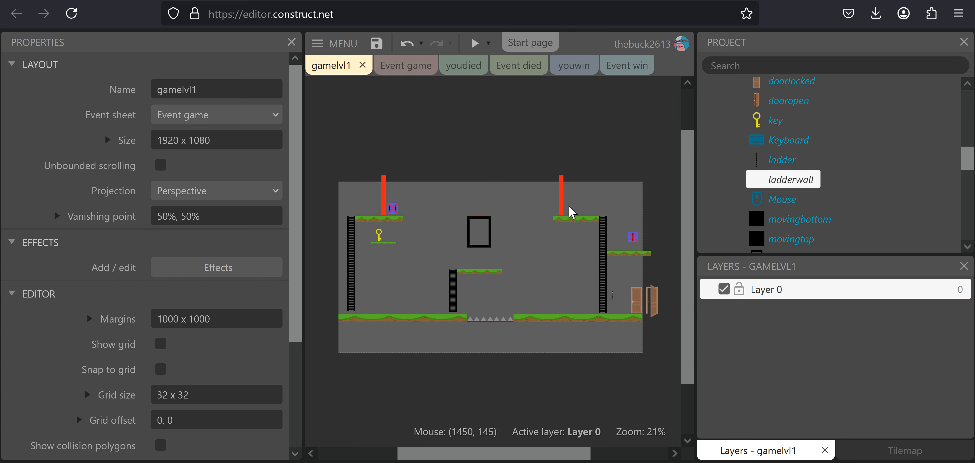
drag(615, 302, 367, 306)
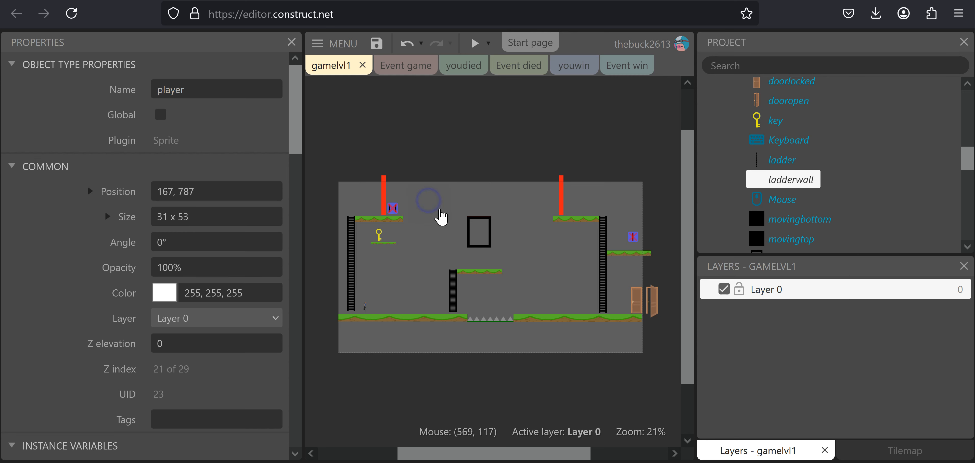
- Insert a new Sprite object in the level's upper area and browse the tutorial pic folder for its image
right_click(431, 217)
click(450, 223)
scroll(461, 245, down, 6)
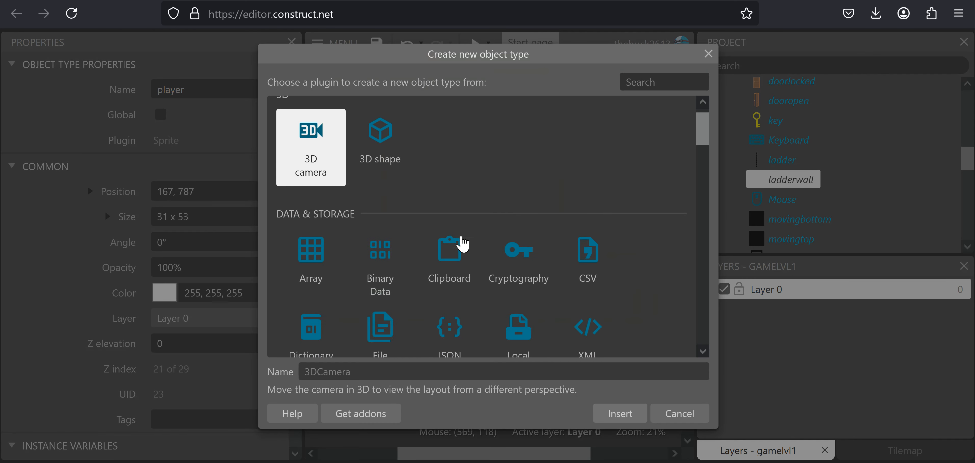
click(592, 245)
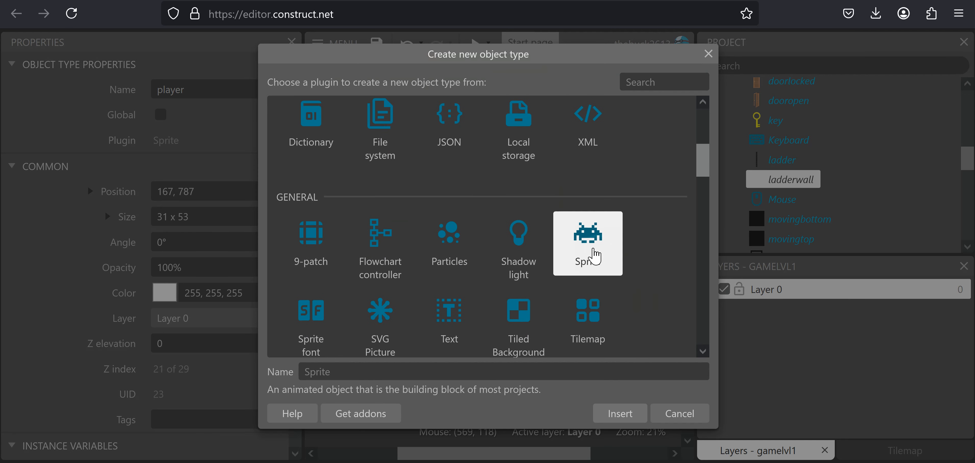
double_click(591, 256)
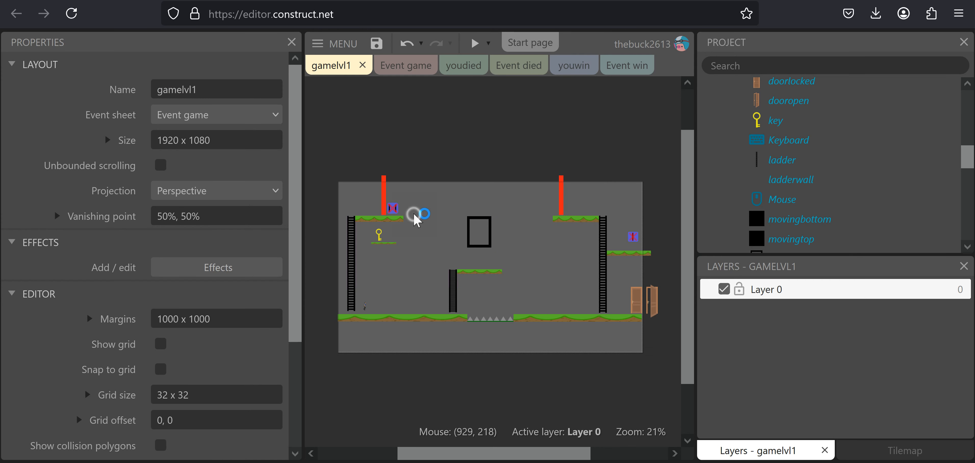
click(413, 214)
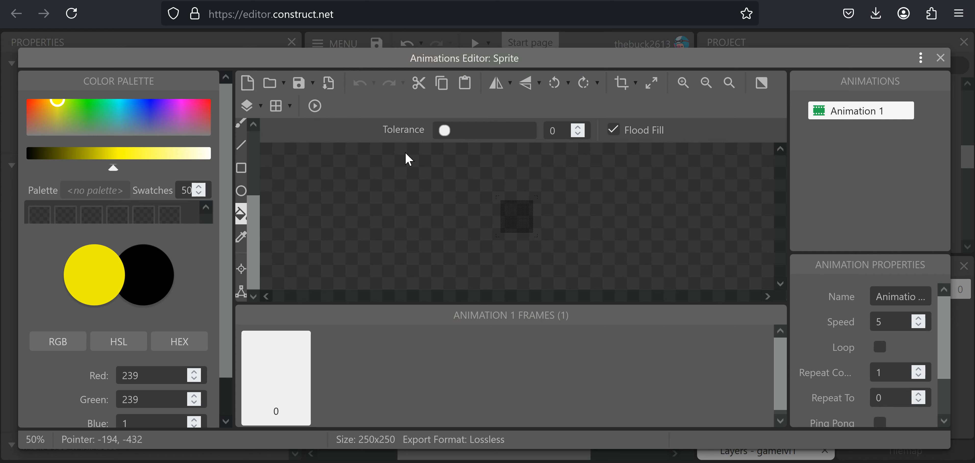
scroll(444, 158, down, 3)
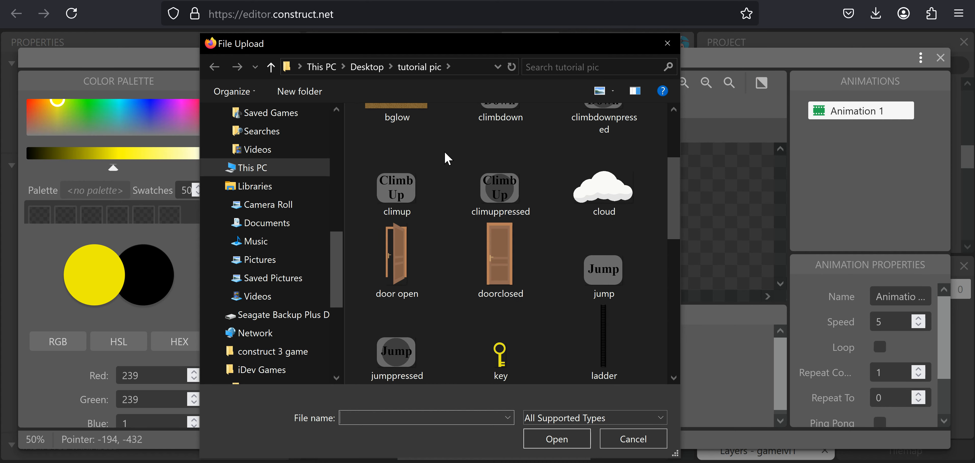
scroll(447, 156, up, 3)
click(667, 41)
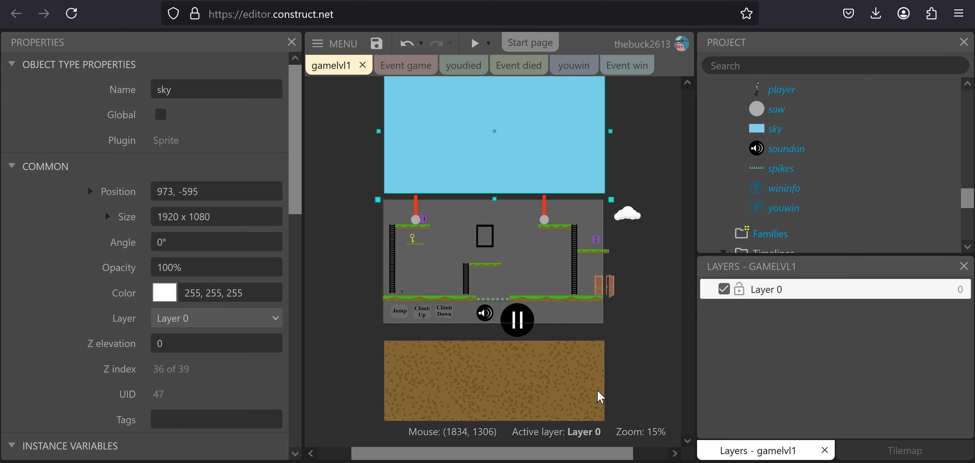
- Move the dirt sprite up against the underside of the grass ground, at about 970, 1231
scroll(594, 391, up, 5)
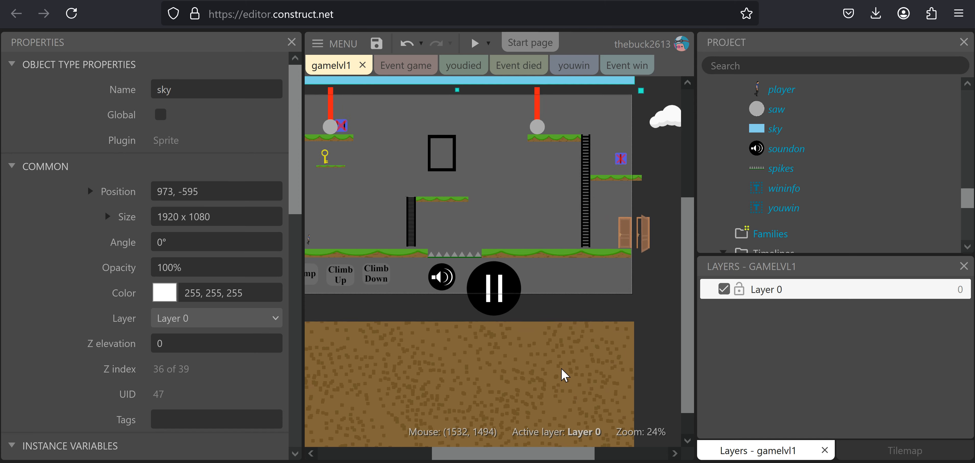
drag(559, 368, 562, 301)
scroll(438, 259, up, 1)
scroll(461, 257, up, 9)
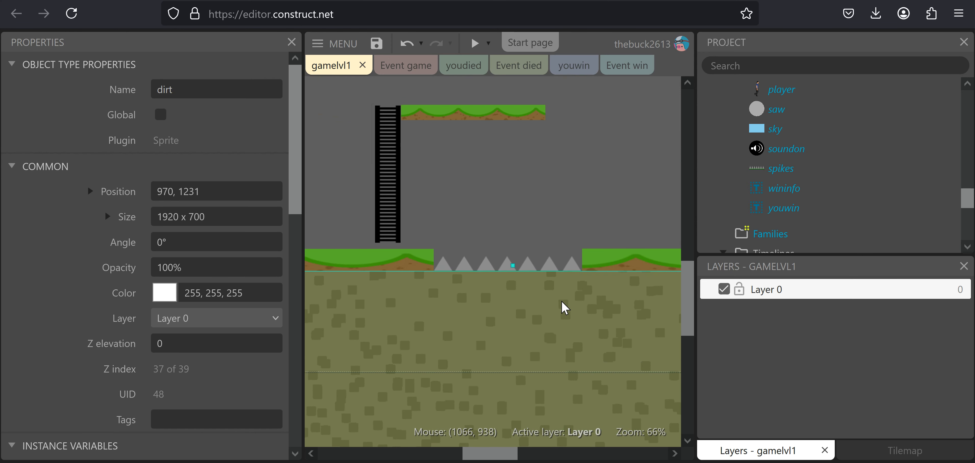
scroll(565, 307, down, 9)
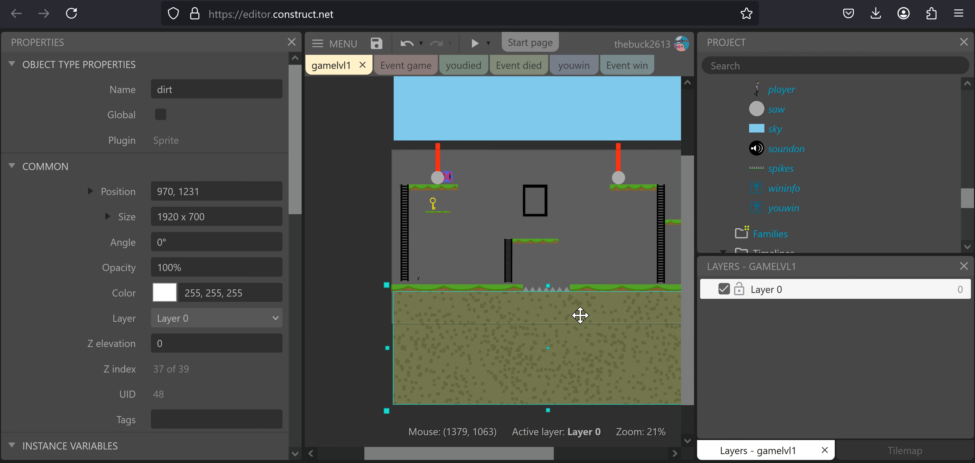
- Shorten the dirt sprite from its lower edge to 1920 x 565 and line it up with the layout at about 959, 1174
scroll(564, 316, right, 3)
mouse_move(484, 402)
mouse_down()
mouse_move(478, 316)
mouse_move(475, 401)
mouse_move(474, 389)
mouse_up()
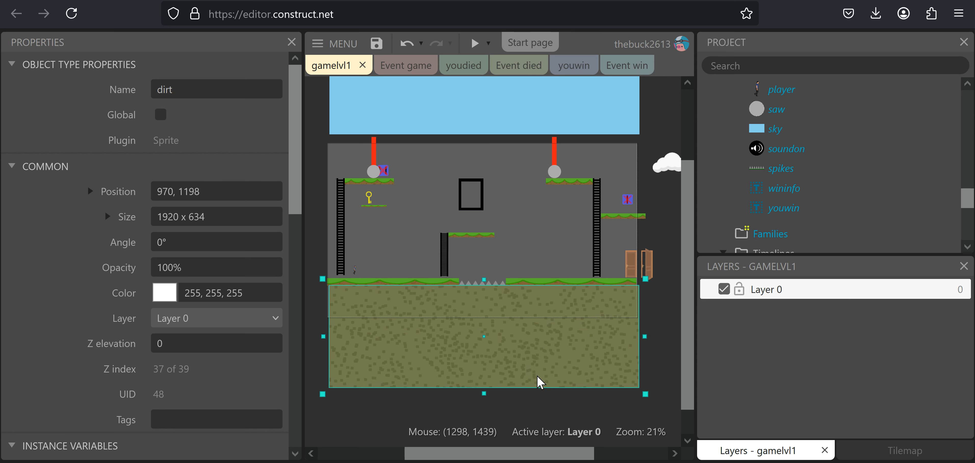
drag(484, 393, 485, 383)
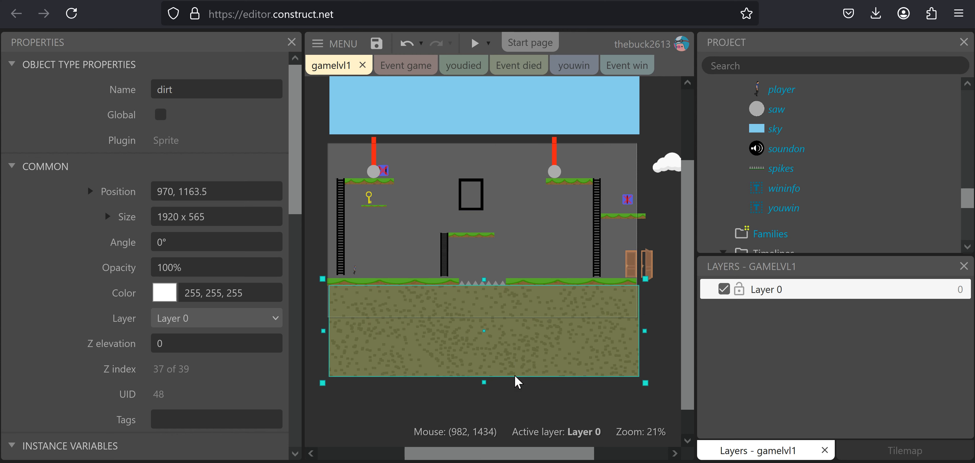
click(654, 329)
drag(607, 353, 606, 354)
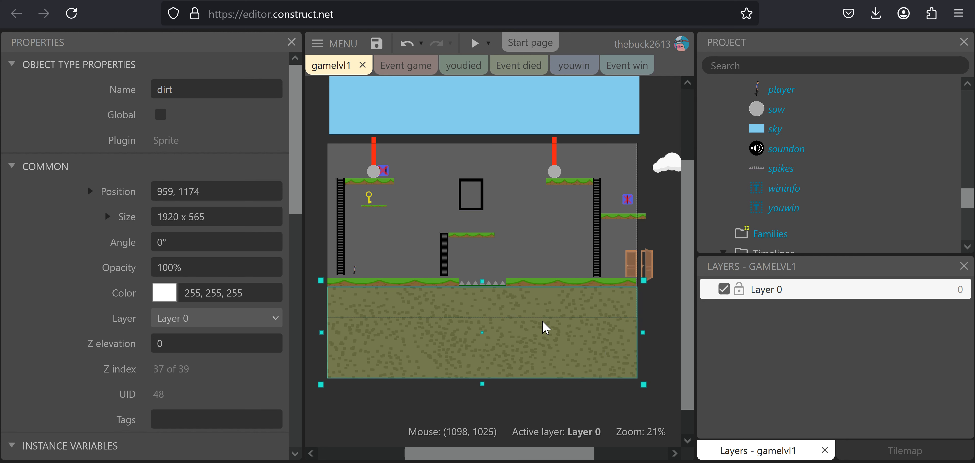
- Change the dirt sprite's Z order so it lies behind the jump, climb, sound and pause buttons
click(483, 296)
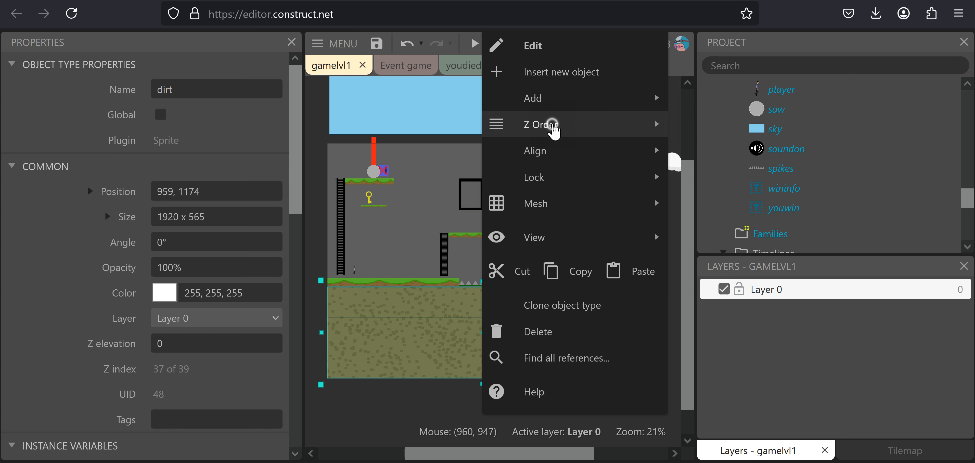
mouse_move(561, 125)
click(745, 152)
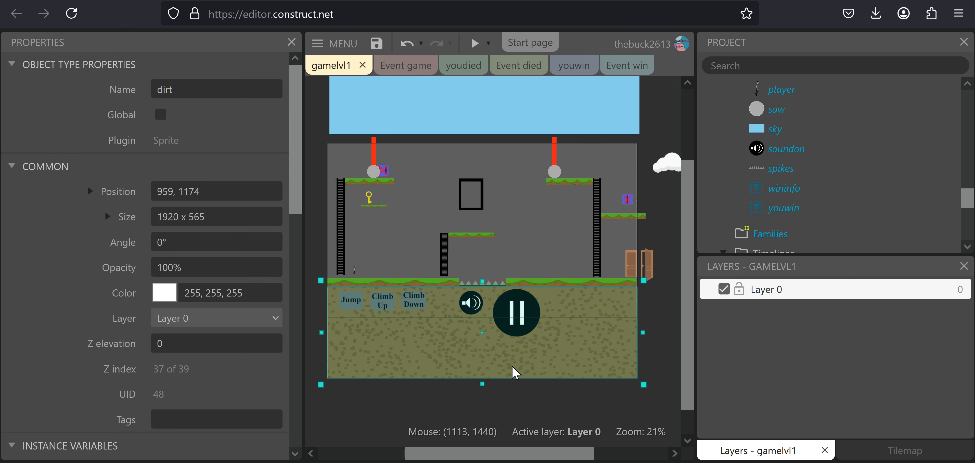
- Set the pause button's size to 150 x 150
click(523, 308)
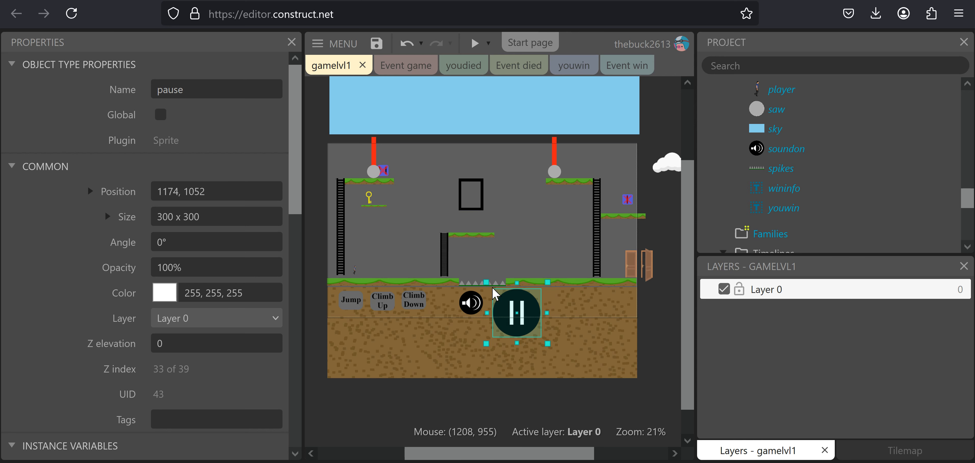
click(238, 218)
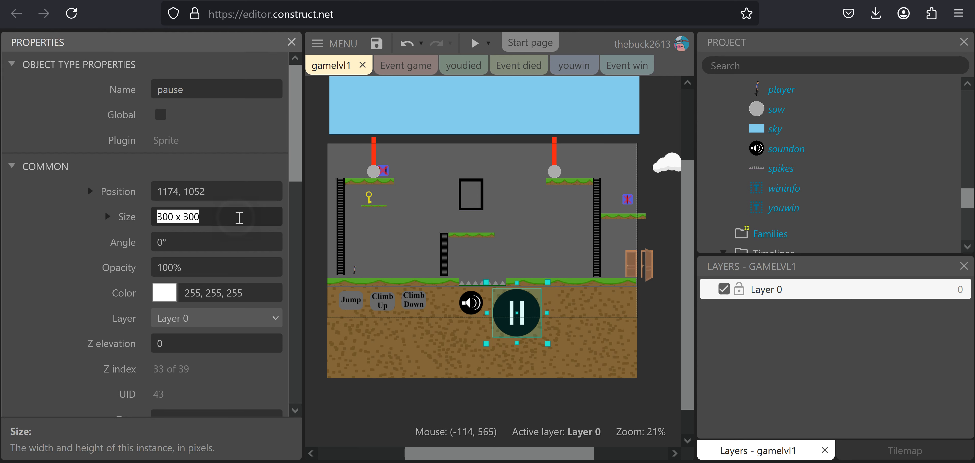
text(150)
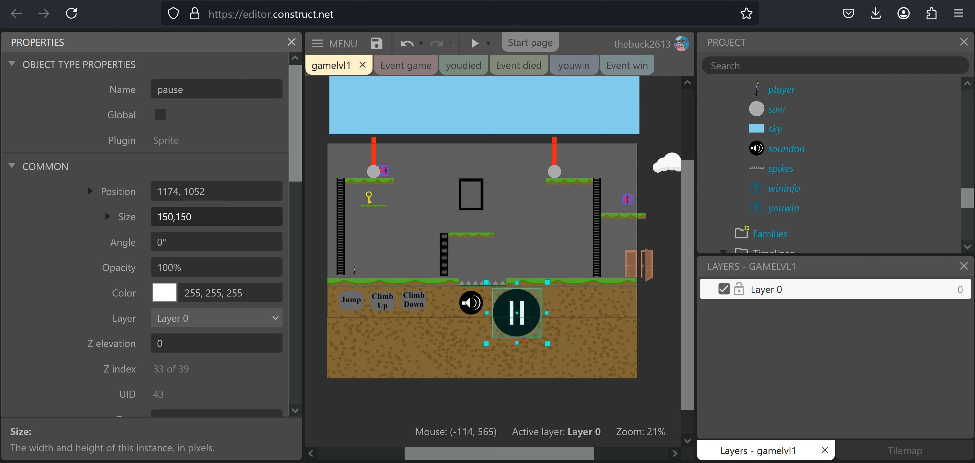
text(,150)
key(Tab)
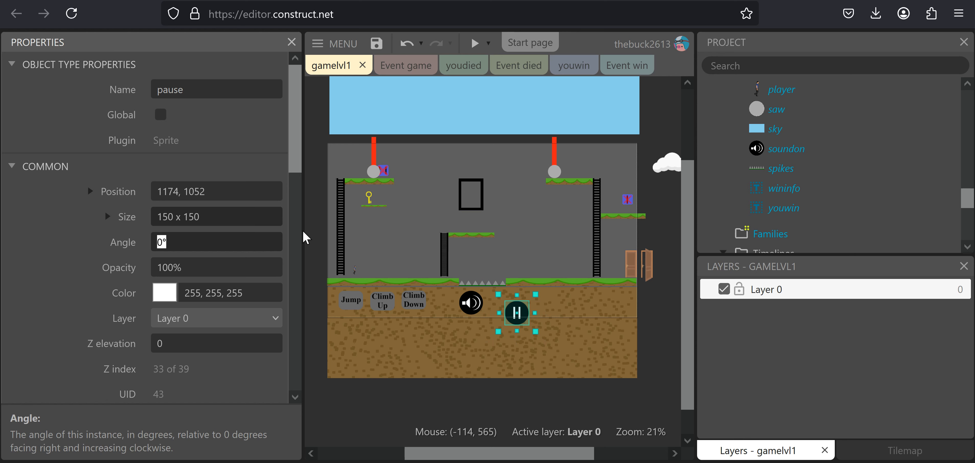
- Place the sound and pause buttons side by side under the spikes, at about 869, 985 and 1049, 987
drag(528, 312, 510, 302)
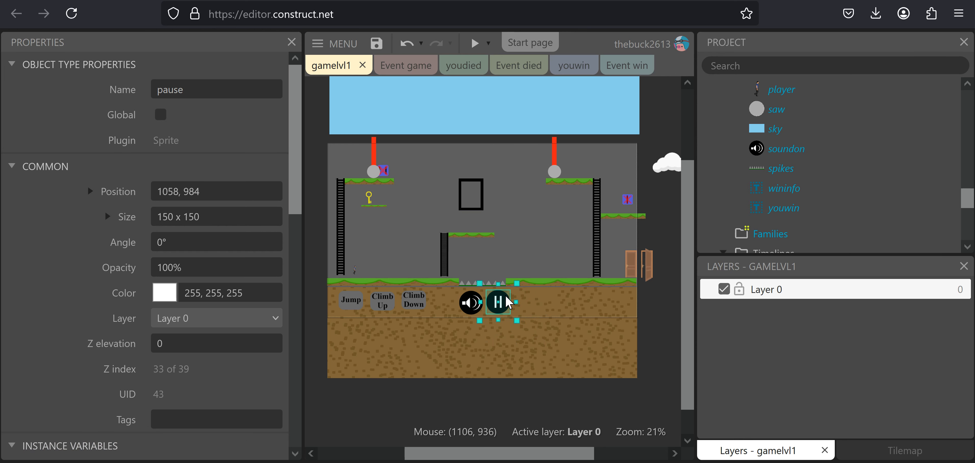
ctrl+scroll(491, 313, up, 8)
click(447, 276)
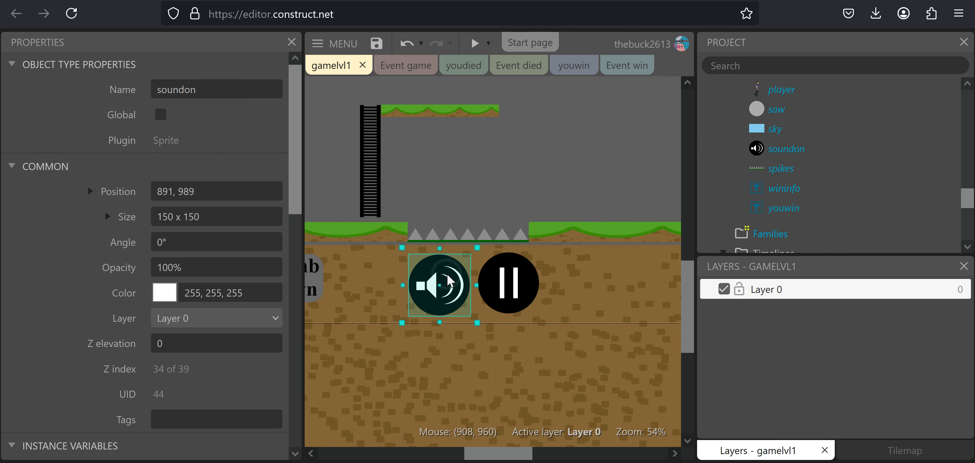
drag(510, 283, 448, 291)
key(Up)
key(Up)
key(Up)
key(Up)
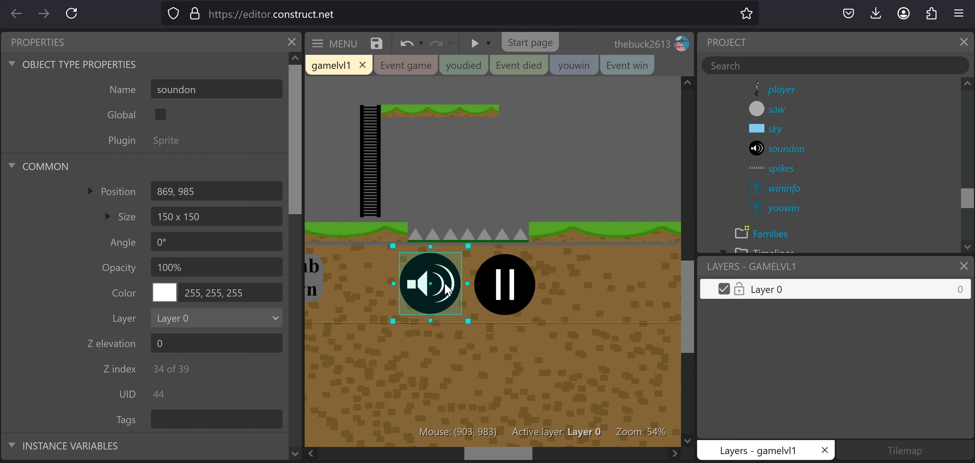
- Nudge the sound button vertically to 869, 988 to line it up with the pause button
click(514, 279)
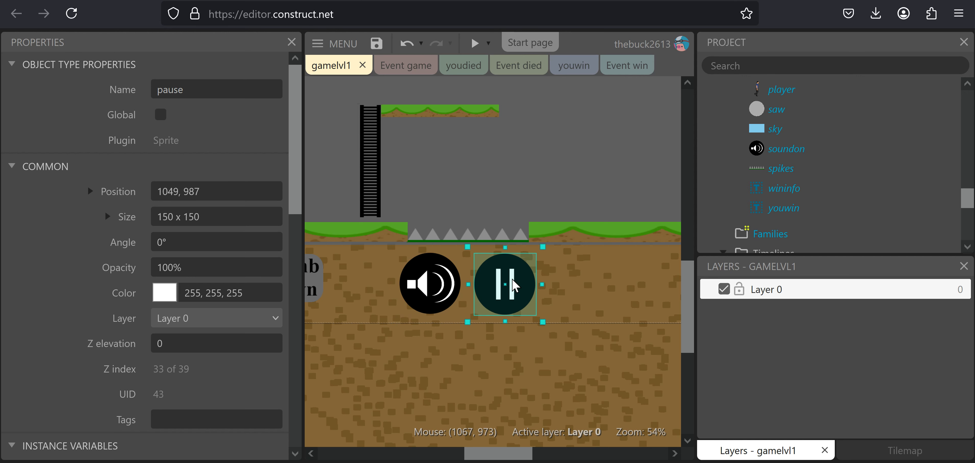
click(439, 290)
key(Up)
key(Up)
key(Down)
key(Down)
key(Down)
key(Down)
key(Down)
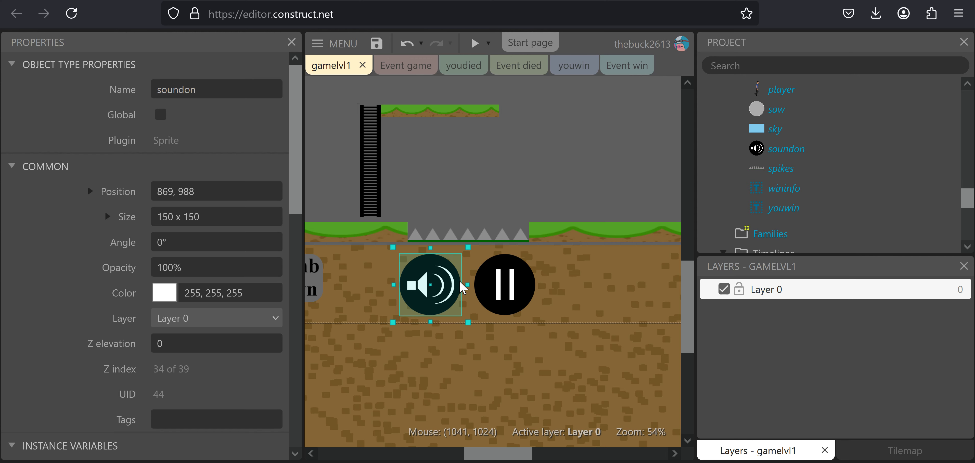
- Try placing a copy of the Jump button beyond the pause button at about 1499, 982, and undo it
ctrl+scroll(460, 282, down, 5)
scroll(367, 363, down, 3)
click(350, 267)
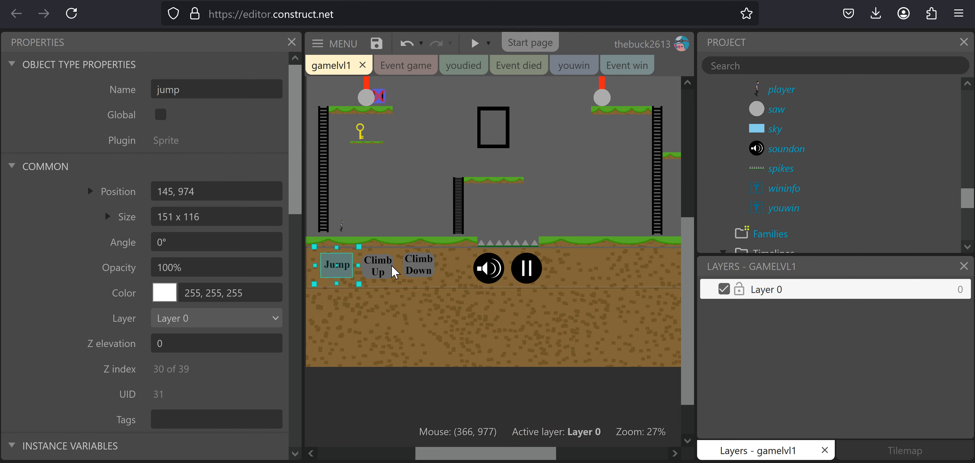
ctrl+drag(333, 263, 620, 267)
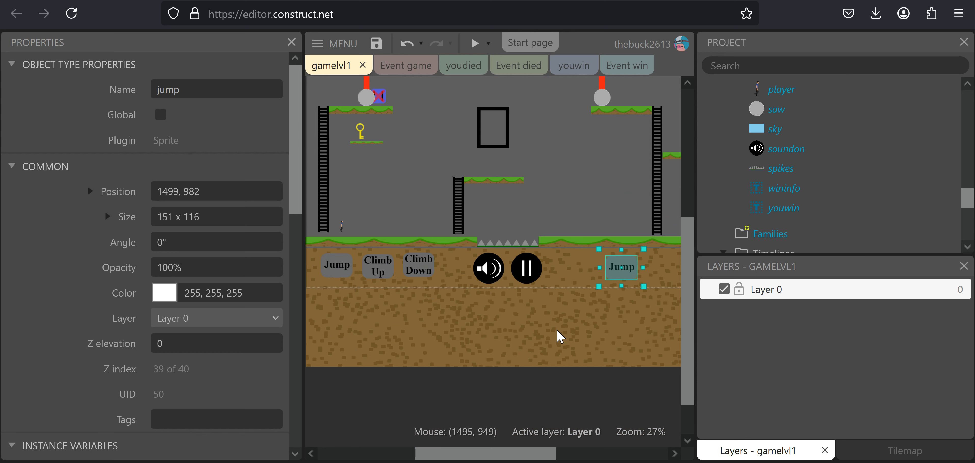
key(ctrl+z)
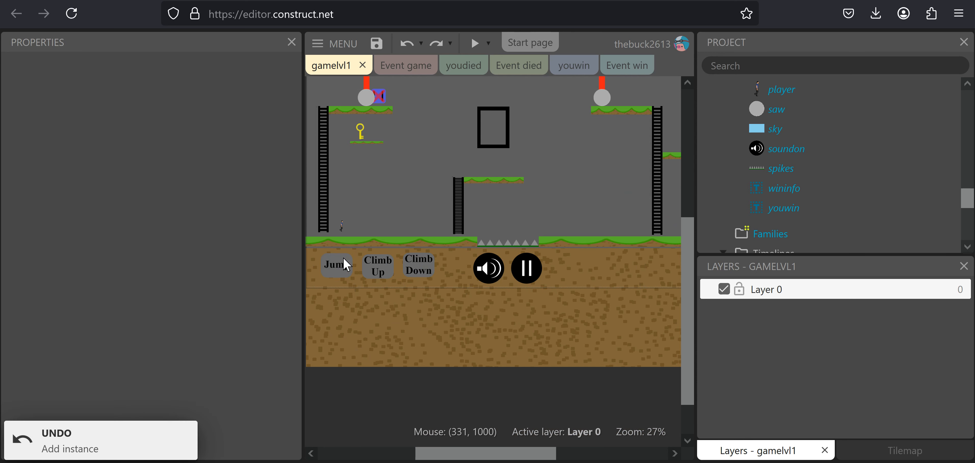
- Duplicate the Jump, Climb Up and Climb Down buttons together and place the copies on the dirt beyond the pause button
click(340, 264)
shift+click(386, 264)
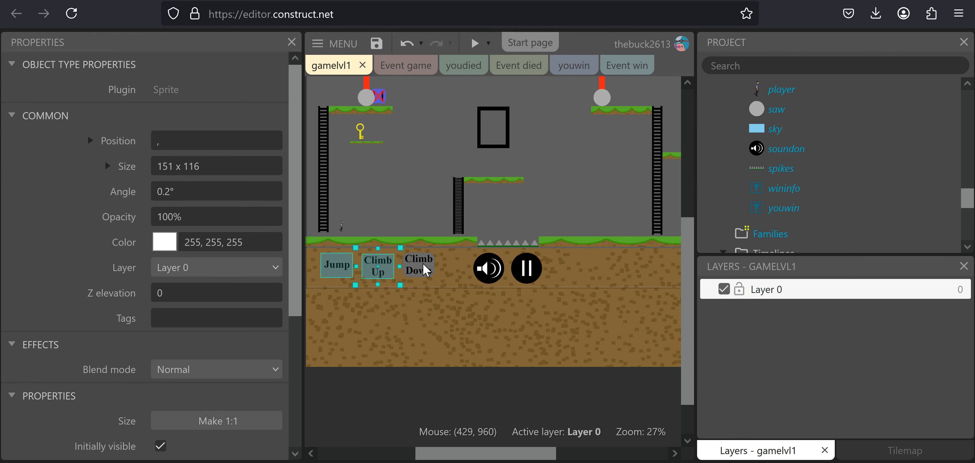
key(ctrl+z)
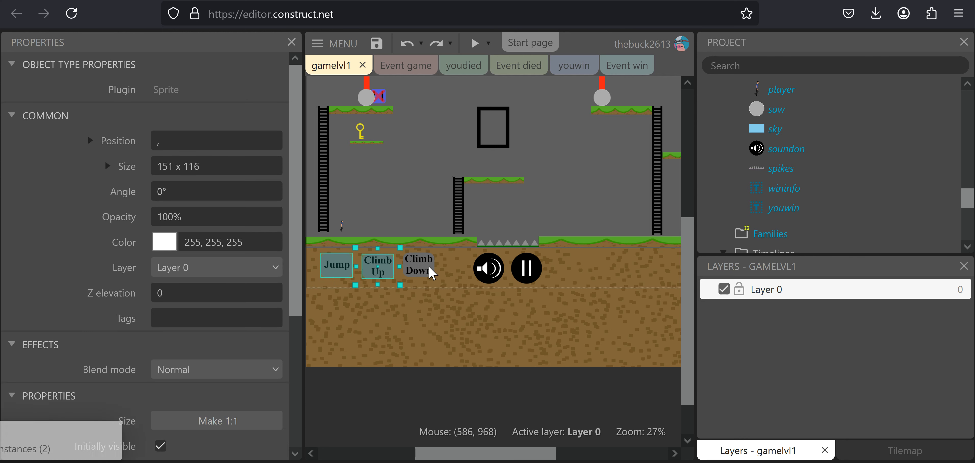
click(429, 271)
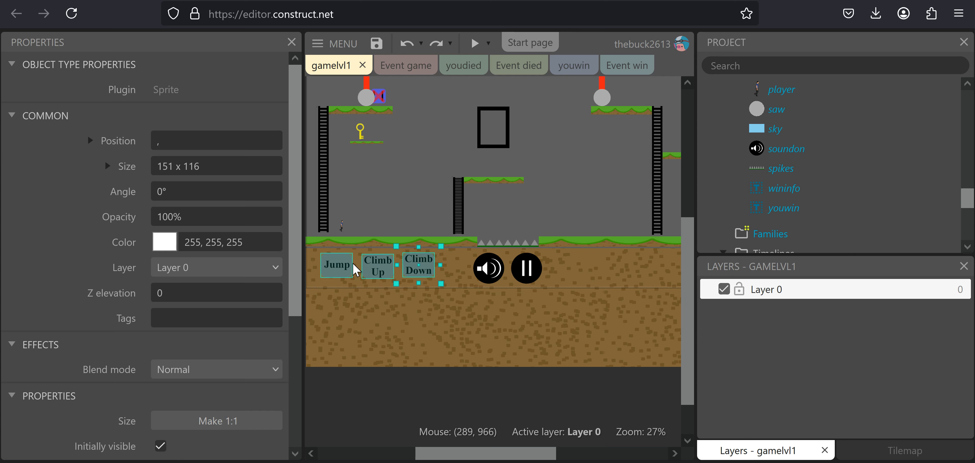
ctrl+drag(341, 269, 598, 272)
middle_drag(600, 273, 479, 276)
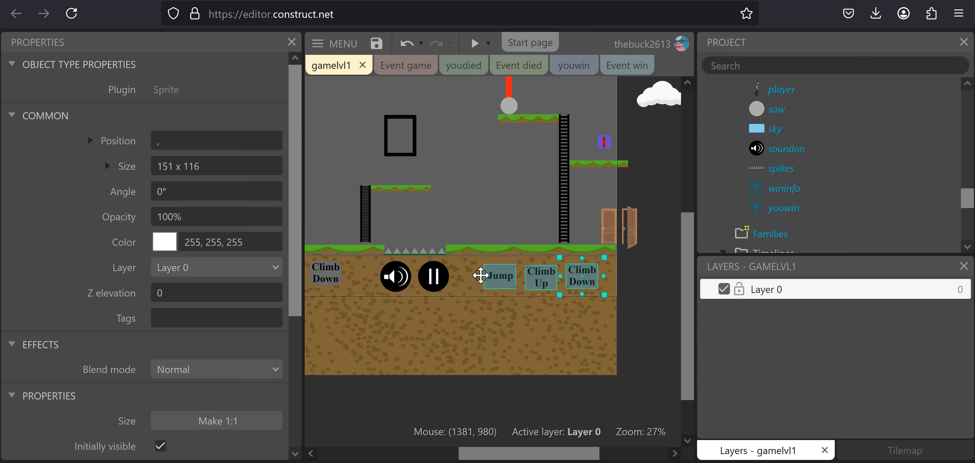
scroll(510, 323, left, 3)
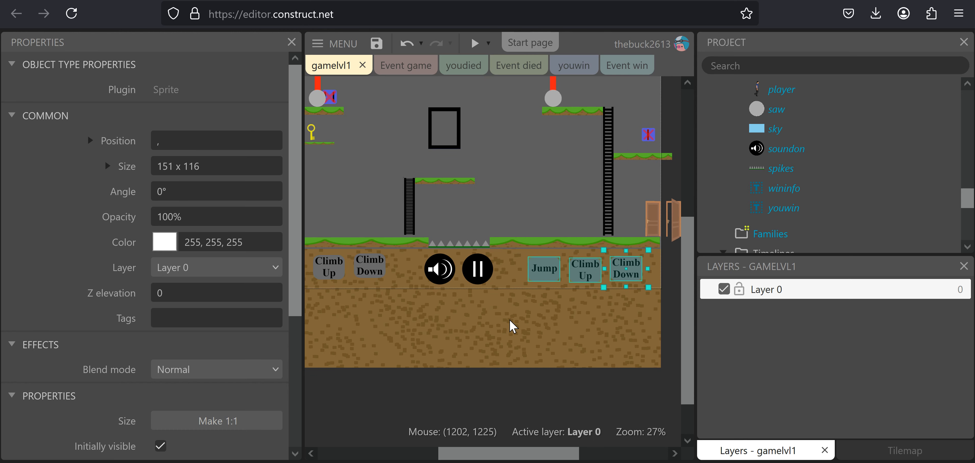
click(478, 402)
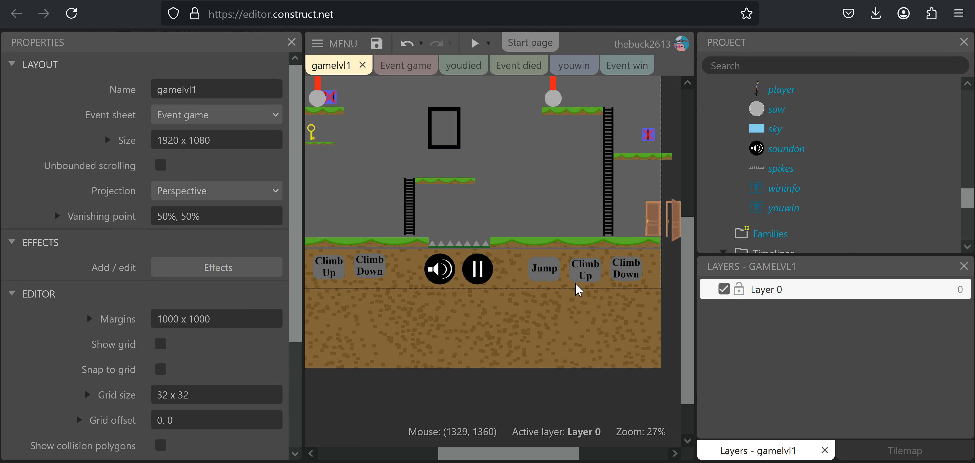
- Try moving the copied Climb Down button to about 1777, 992, and undo the move
click(622, 268)
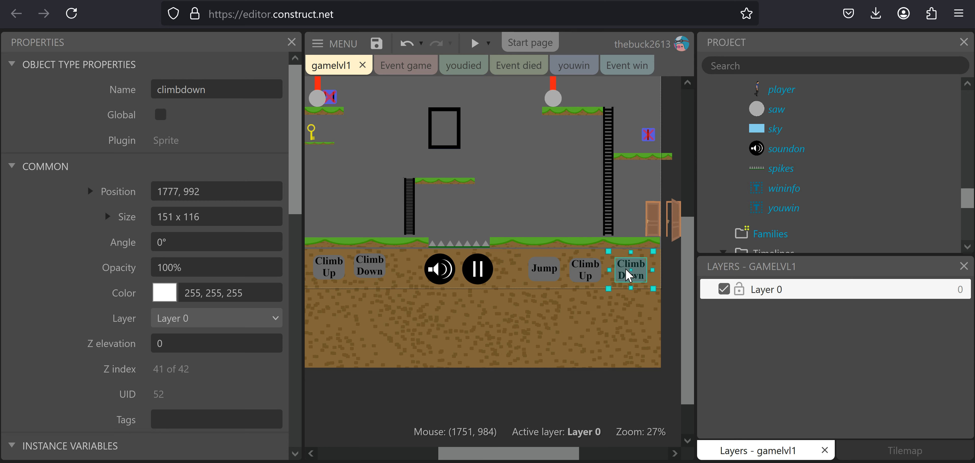
key(ctrl+z)
key(ctrl+z)
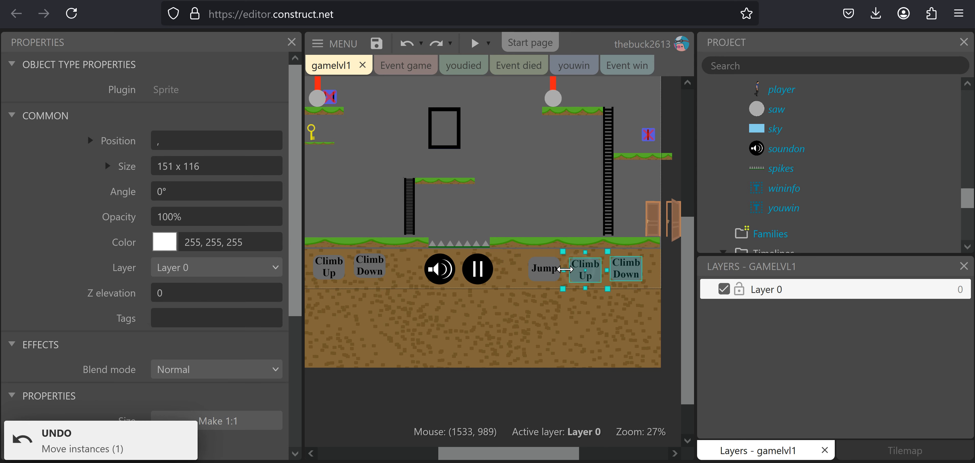
- Shift the copied Jump, Climb Up and Climb Down buttons together slightly farther from the pause button
drag(545, 273, 551, 271)
middle_drag(427, 229, 391, 198)
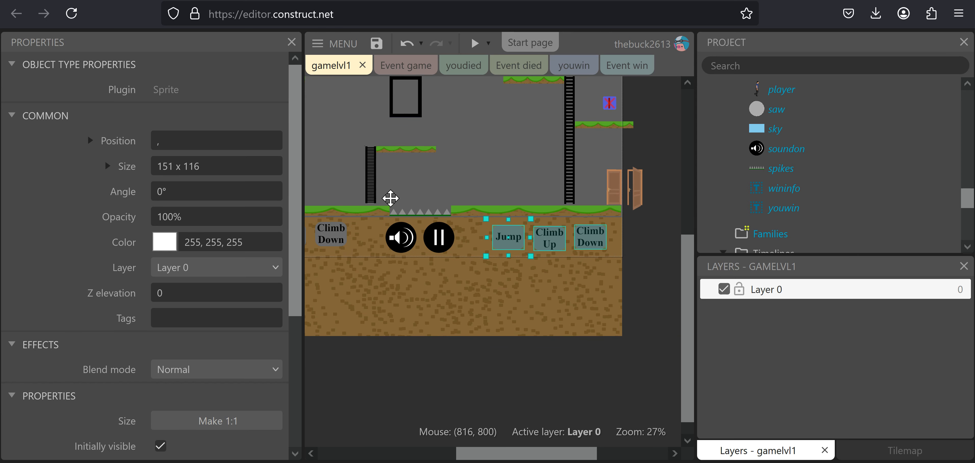
click(513, 177)
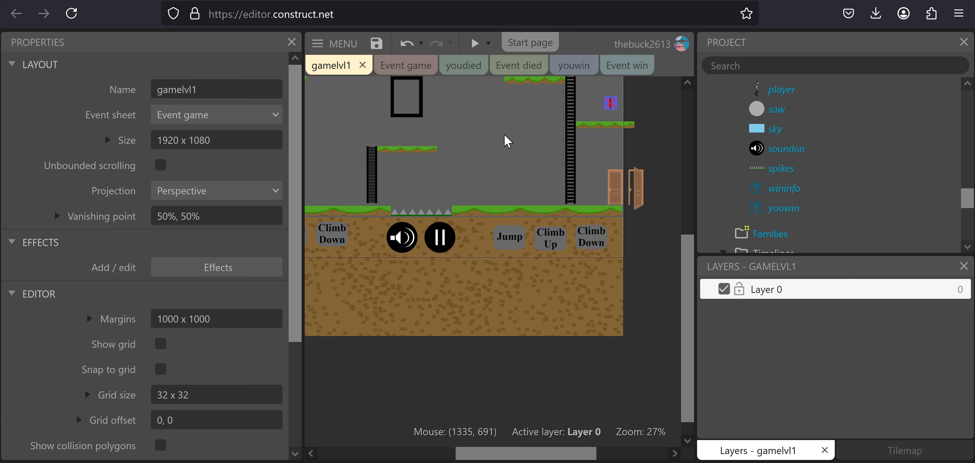
- Send both saw sprites to the bottom of their layer
middle_drag(454, 153, 537, 270)
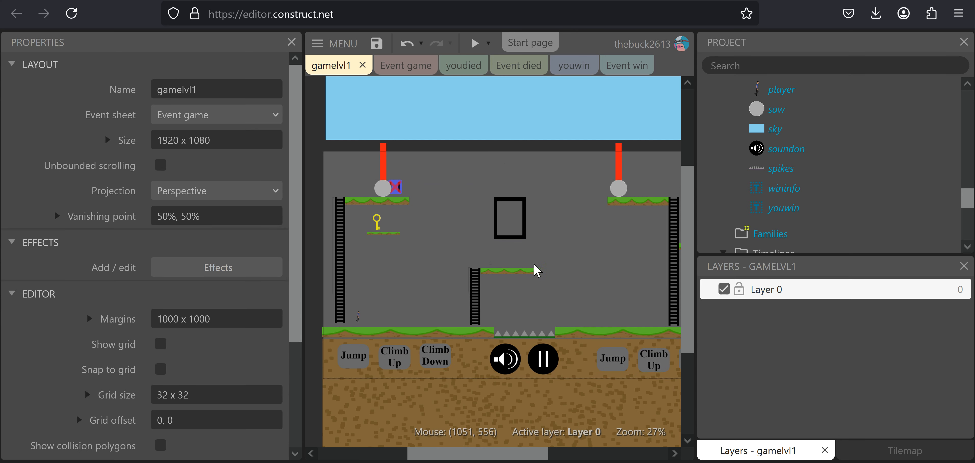
click(379, 183)
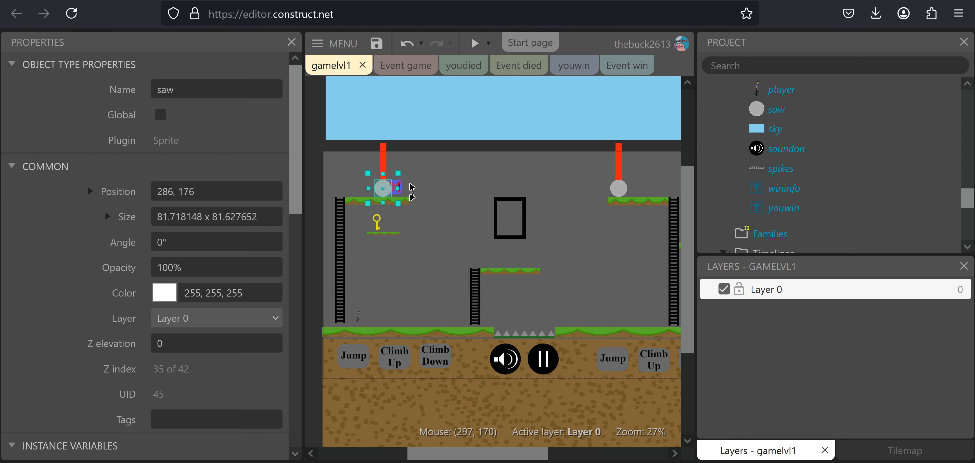
right_click(381, 186)
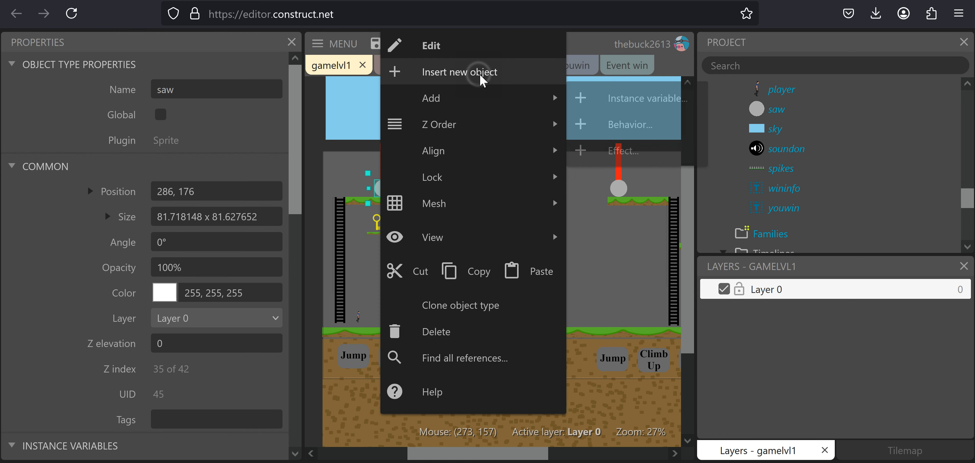
click(481, 77)
click(708, 54)
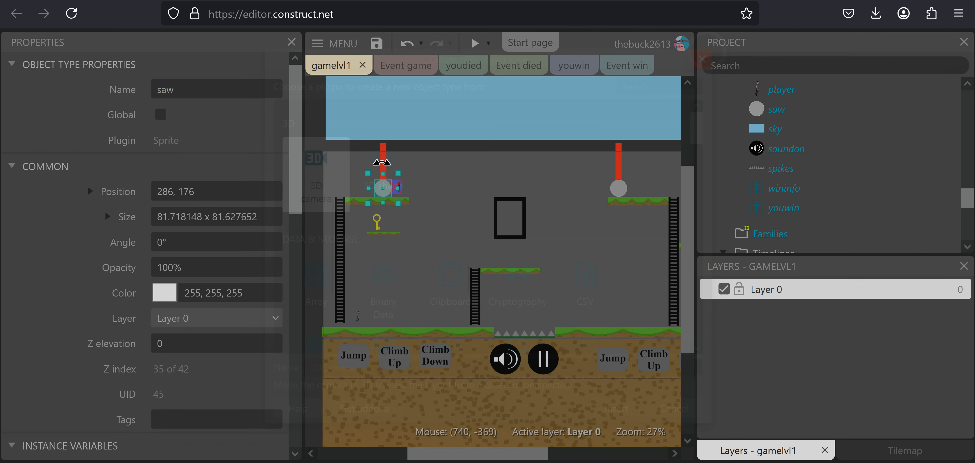
right_click(387, 192)
mouse_move(492, 124)
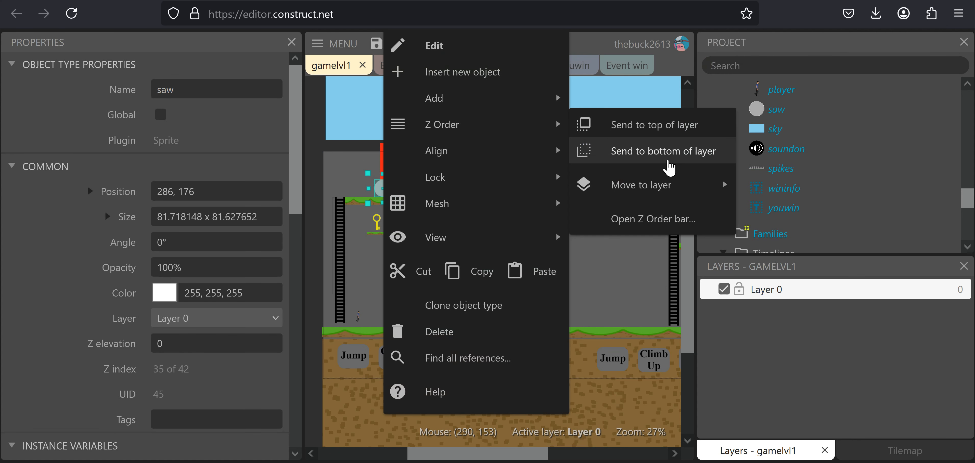
click(670, 155)
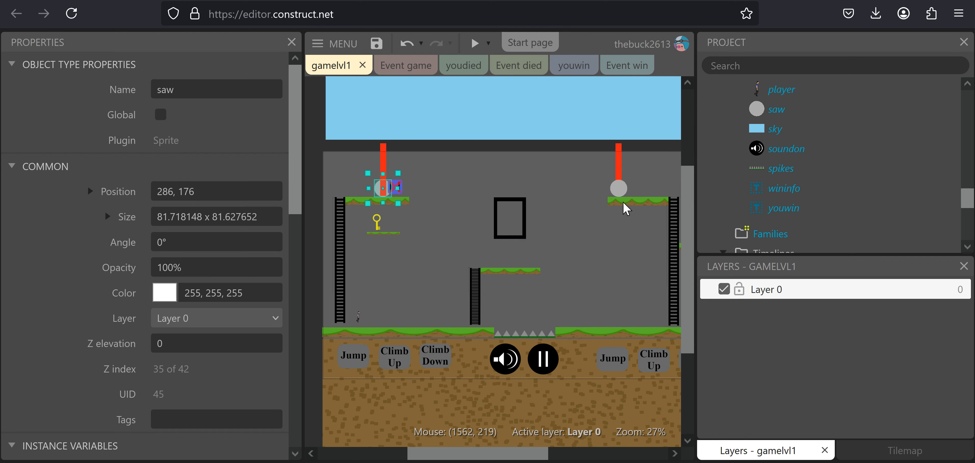
right_click(621, 188)
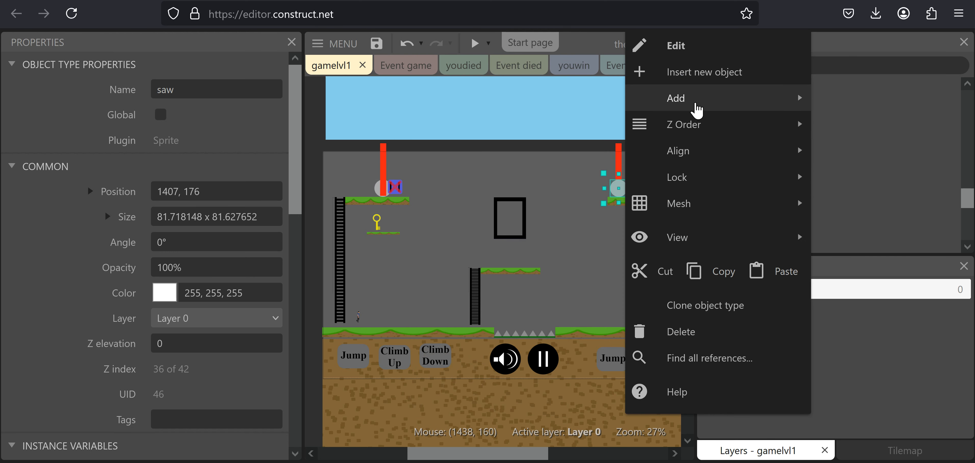
mouse_move(772, 134)
click(496, 153)
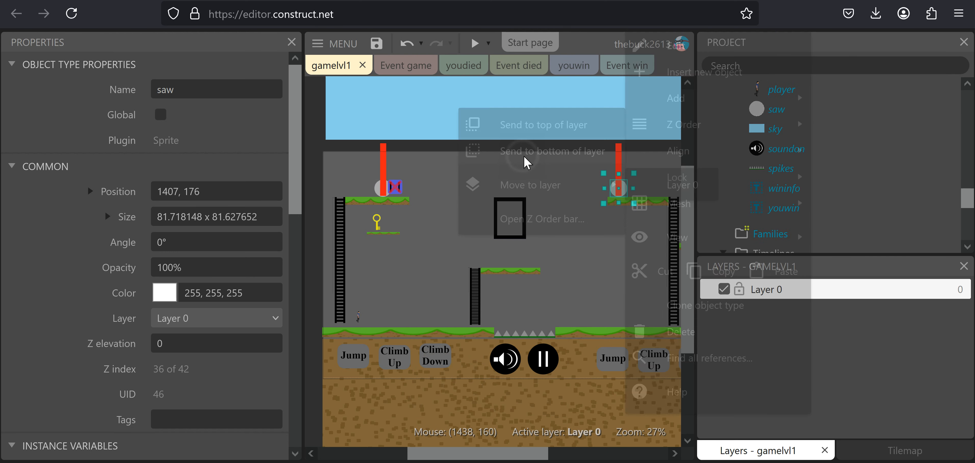
- Move the sky sprite down over the level layout, to about 965, 544
middle_drag(574, 254, 460, 245)
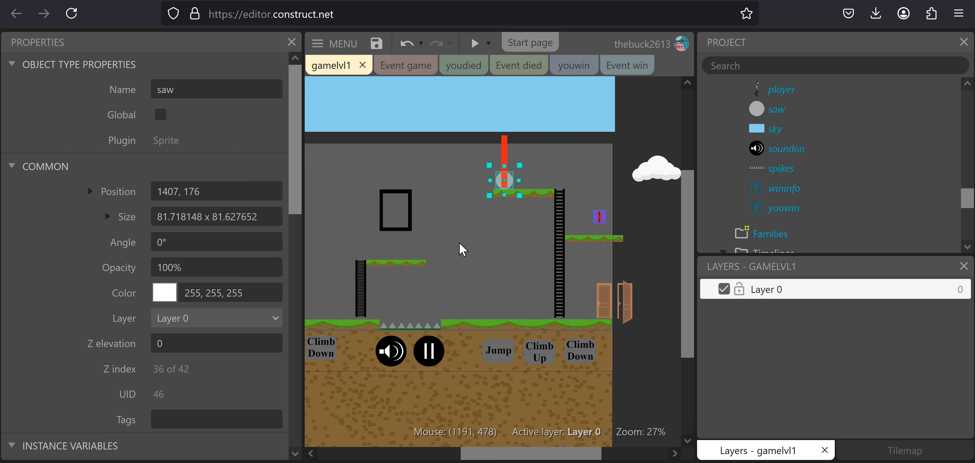
middle_drag(414, 204, 477, 247)
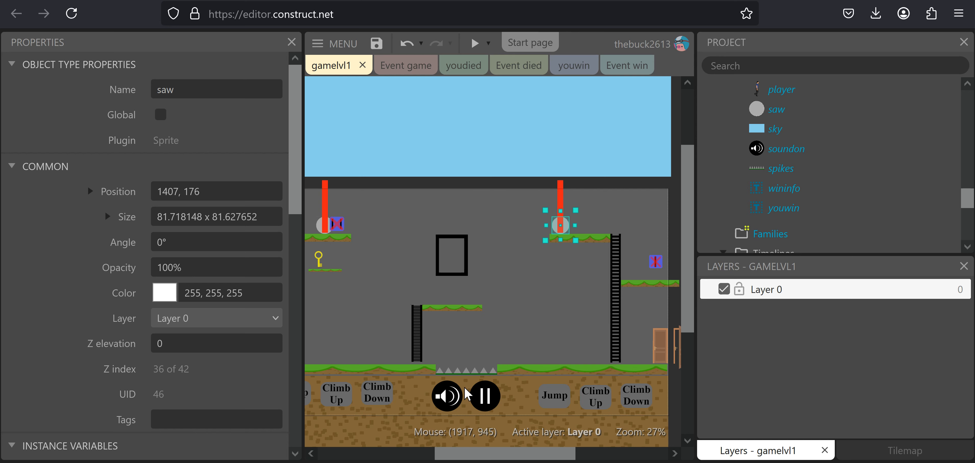
middle_drag(516, 262, 603, 217)
scroll(515, 209, down, 5)
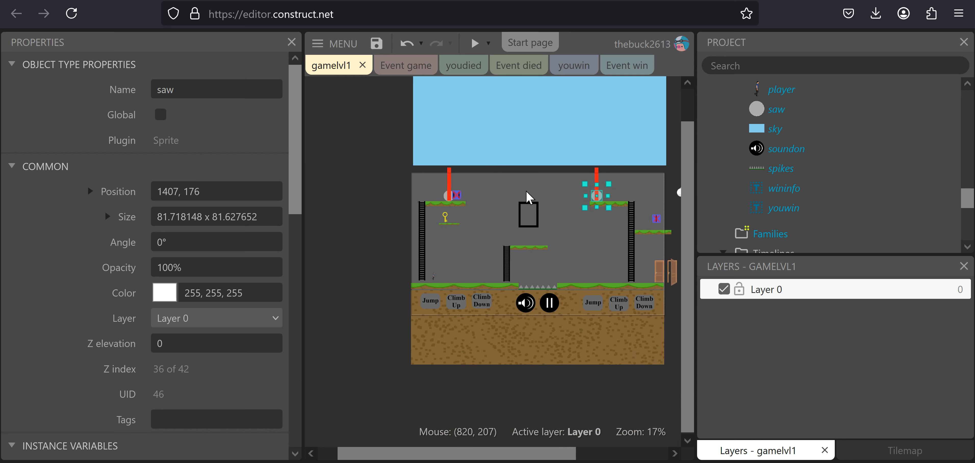
drag(506, 152, 503, 296)
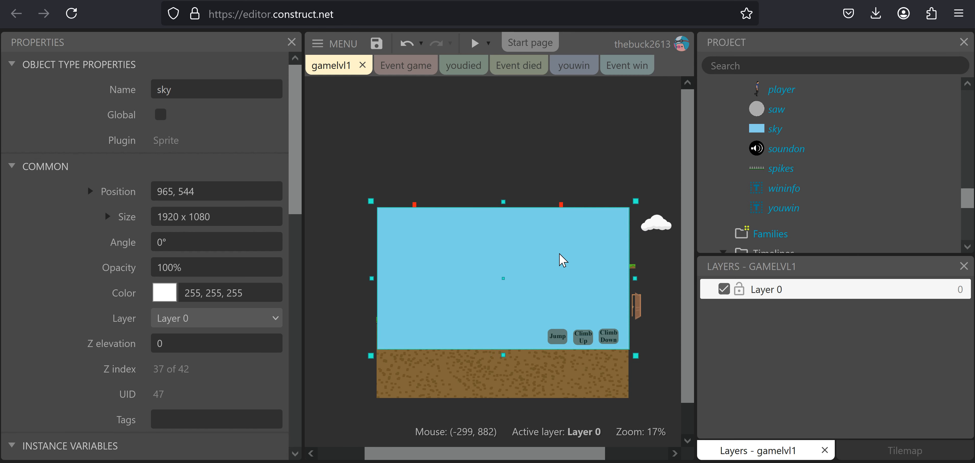
- Set the origin point of the sky image to X 0, Y 0 and close its animation editor
double_click(507, 271)
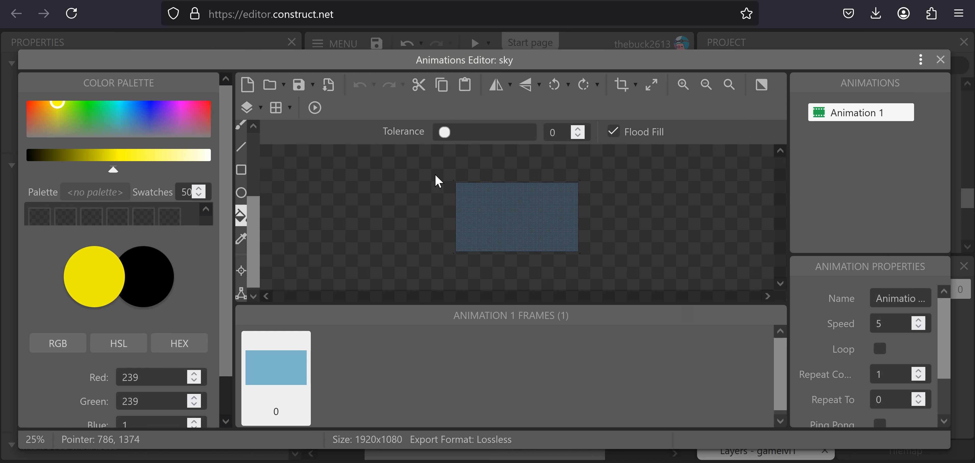
click(241, 270)
double_click(453, 132)
text(0)
double_click(610, 138)
text(0)
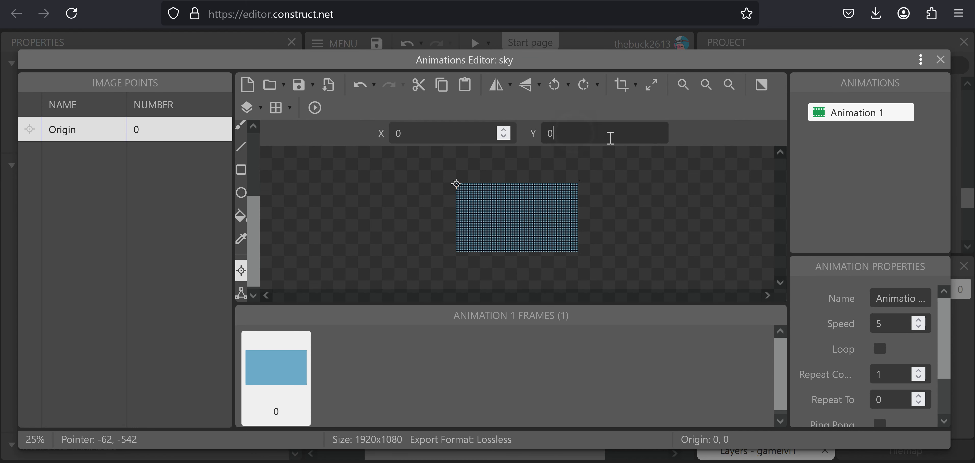
click(941, 60)
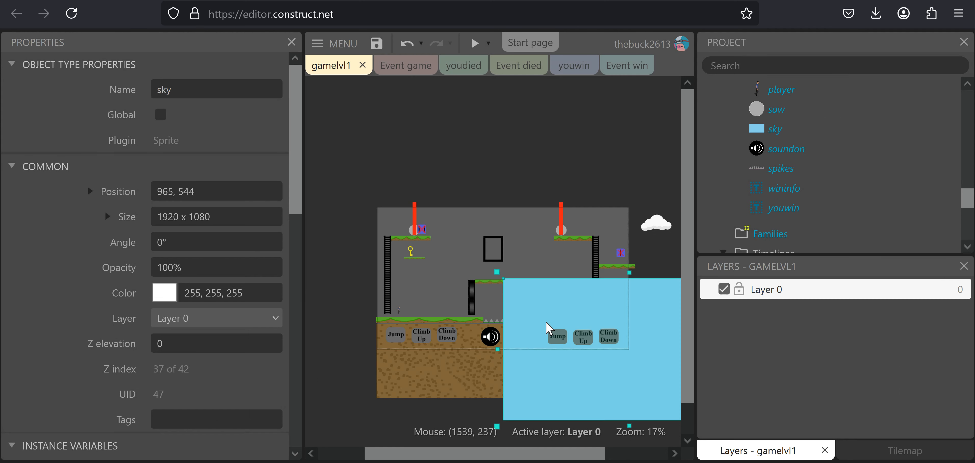
- Set the sky sprite's position to 0, 0, keeping its size at 1920 x 1080
click(201, 192)
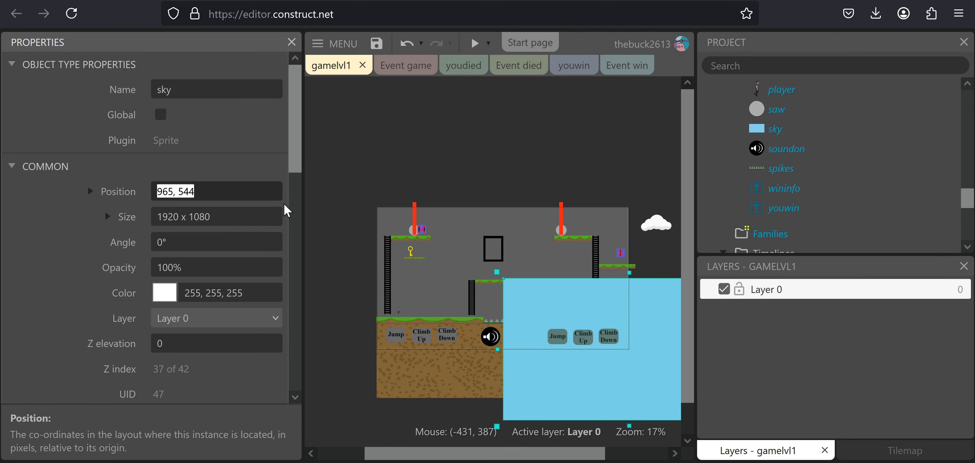
text(0,0)
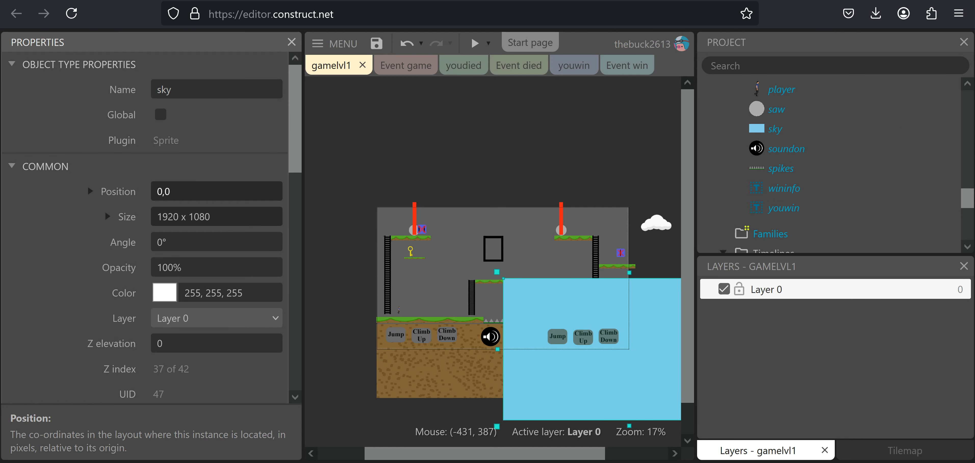
key(Tab)
text(.)
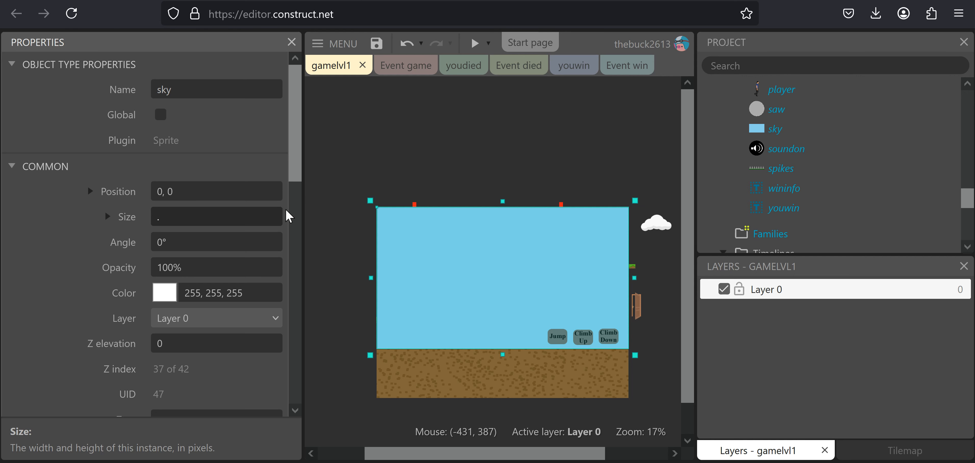
click(93, 269)
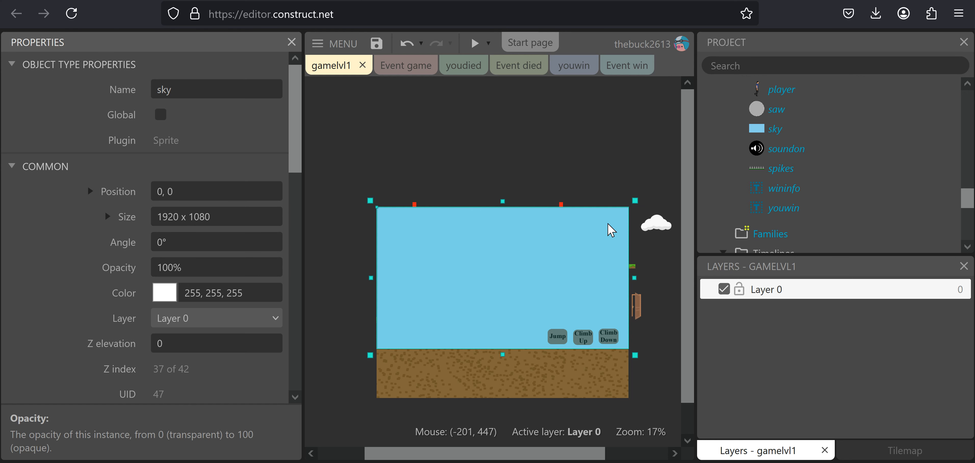
click(641, 111)
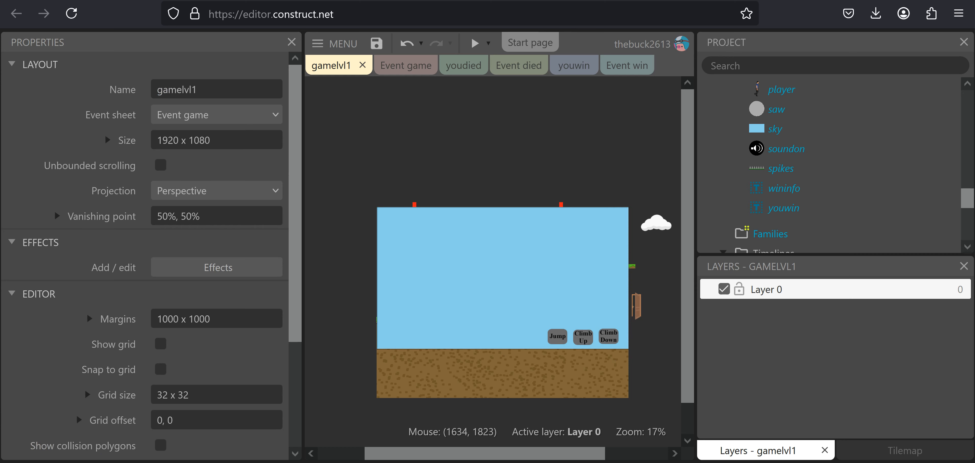
- Send the sky sprite to the bottom of its layer, behind the other level objects
right_click(468, 254)
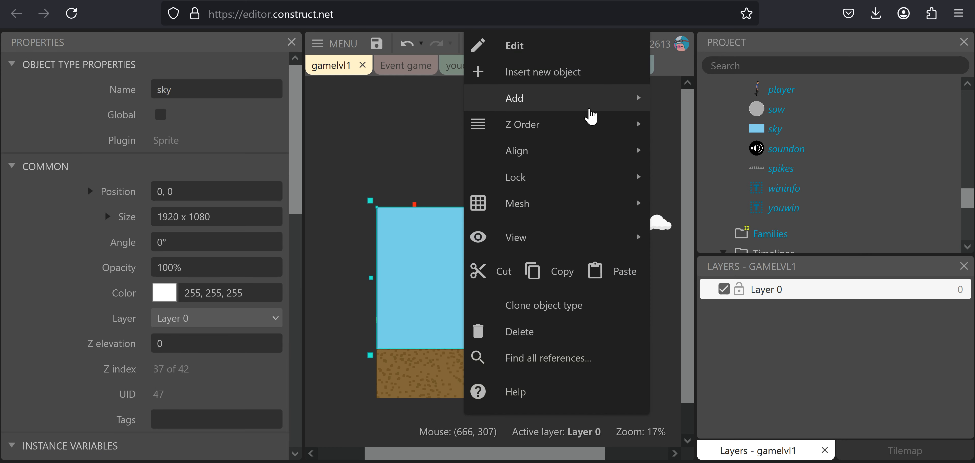
click(566, 118)
click(748, 158)
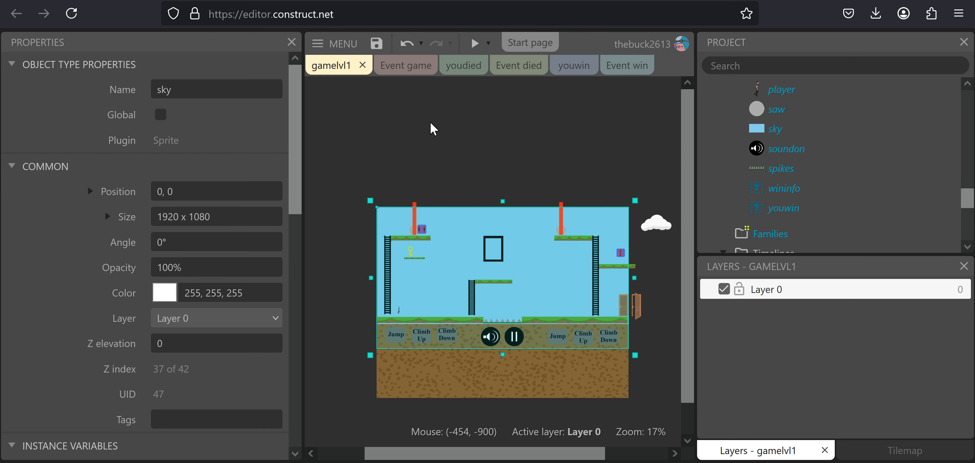
scroll(453, 148, down, 2)
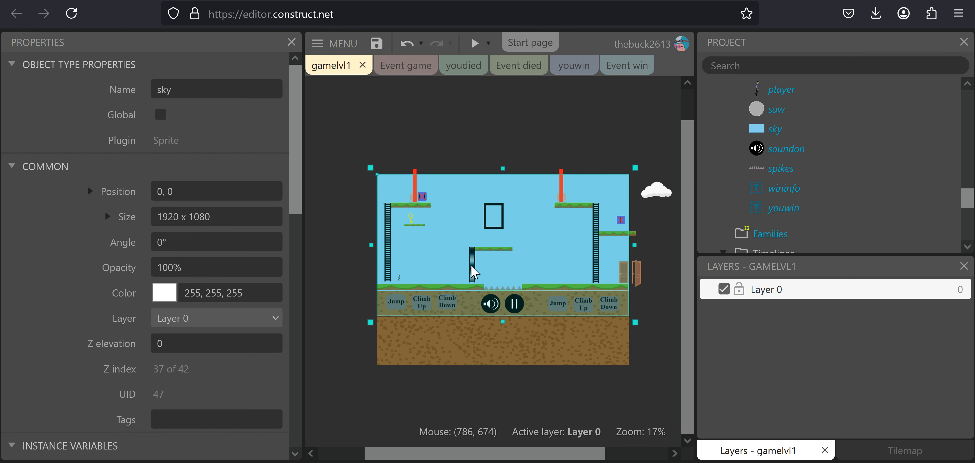
click(472, 119)
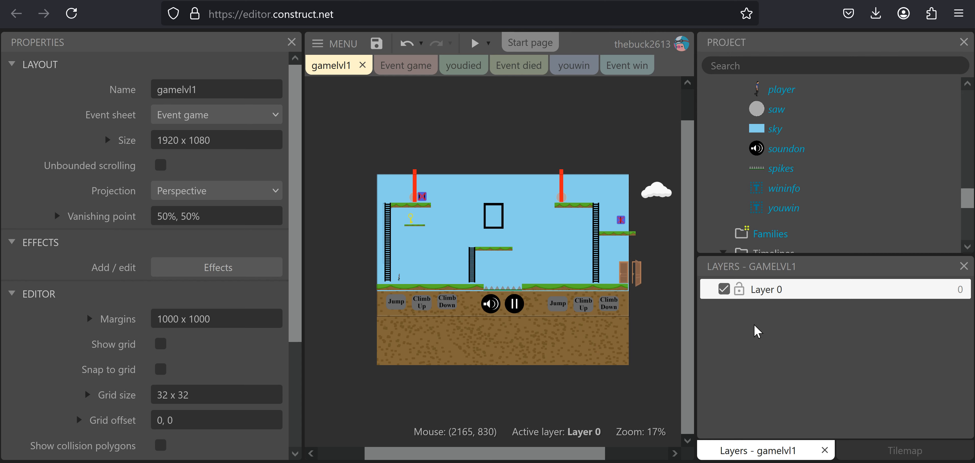
- Add a new visible layer, Layer 1, and place it below Layer 0
right_click(747, 326)
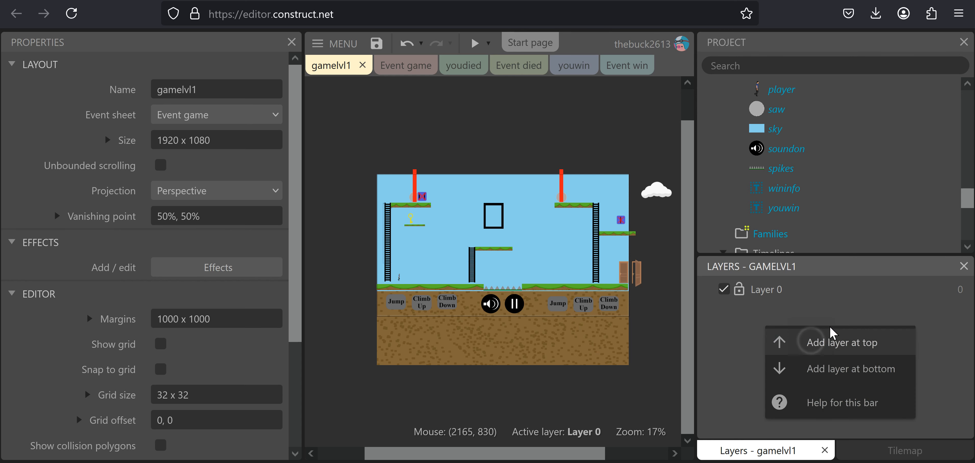
click(773, 340)
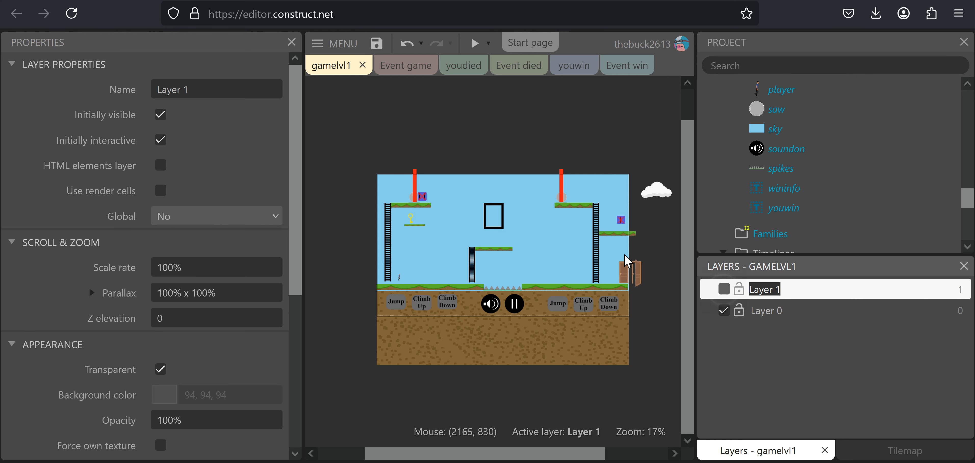
click(581, 213)
scroll(113, 319, down, 10)
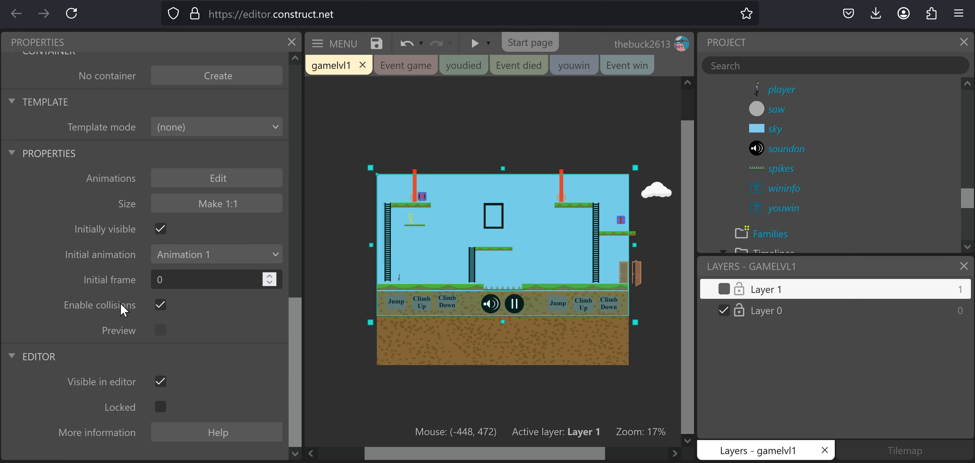
click(740, 291)
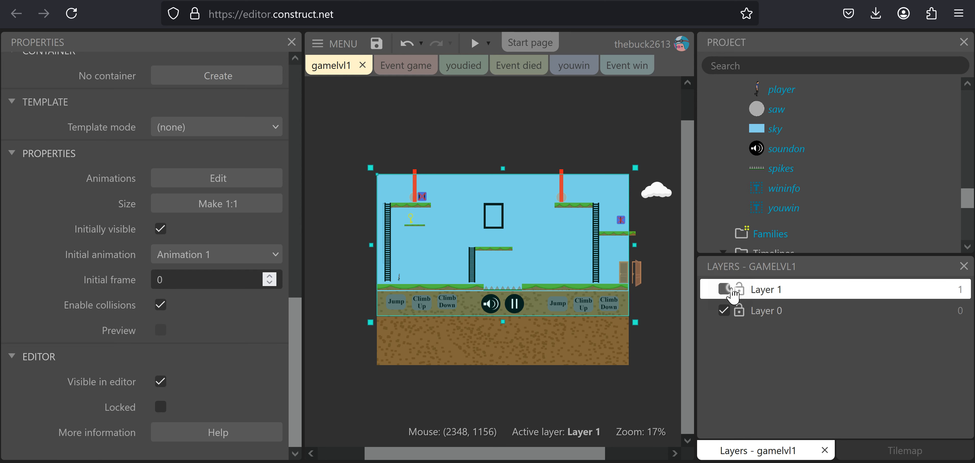
drag(765, 293, 782, 320)
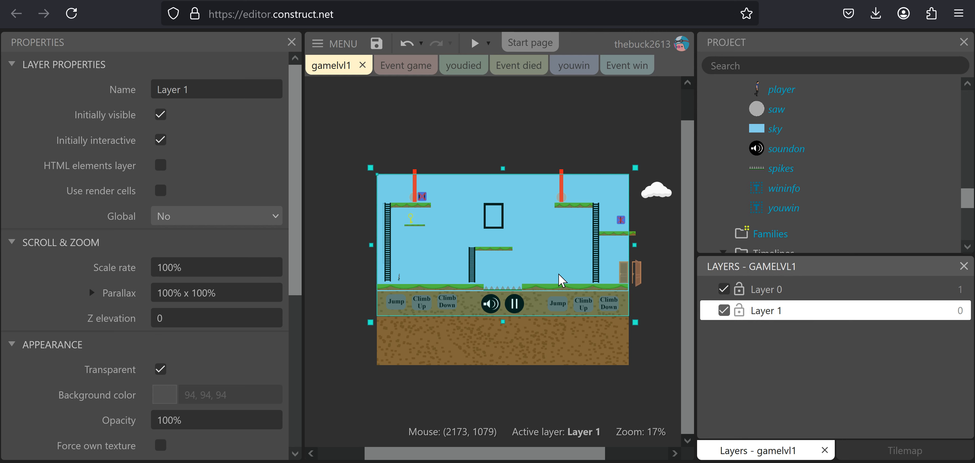
- Assign the sky sprite to Layer 1
click(538, 250)
click(197, 323)
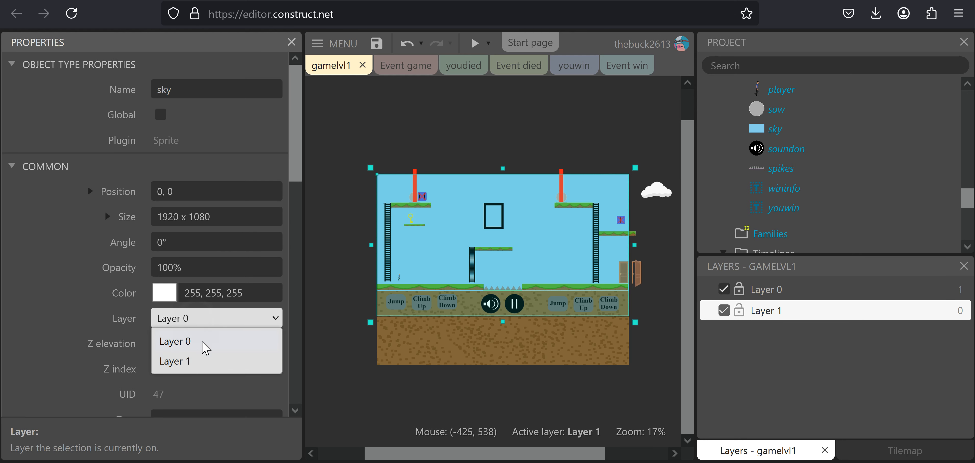
click(191, 362)
click(323, 259)
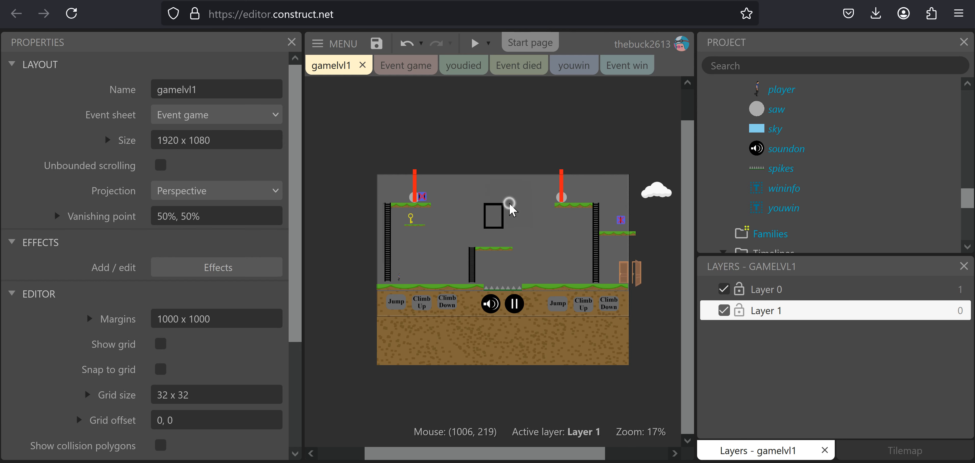
- Select the sky sprite and move Layer 1 above Layer 0 in the layer order
click(502, 196)
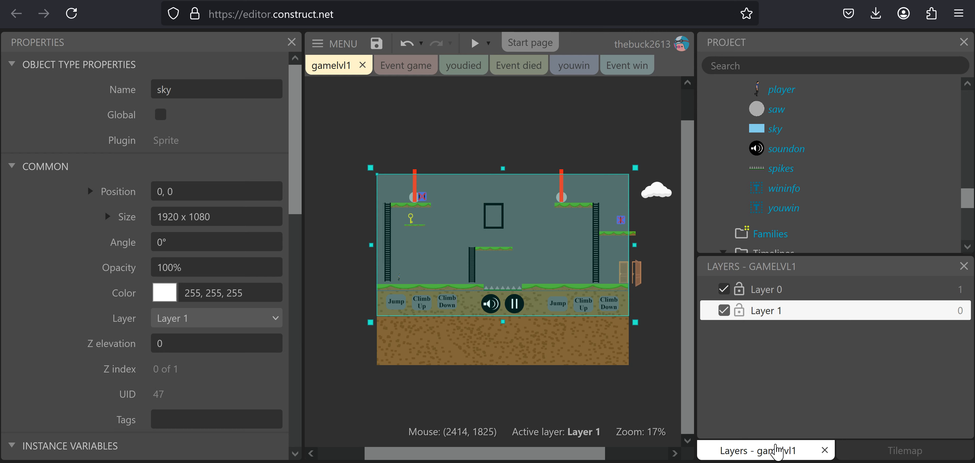
drag(760, 310, 764, 290)
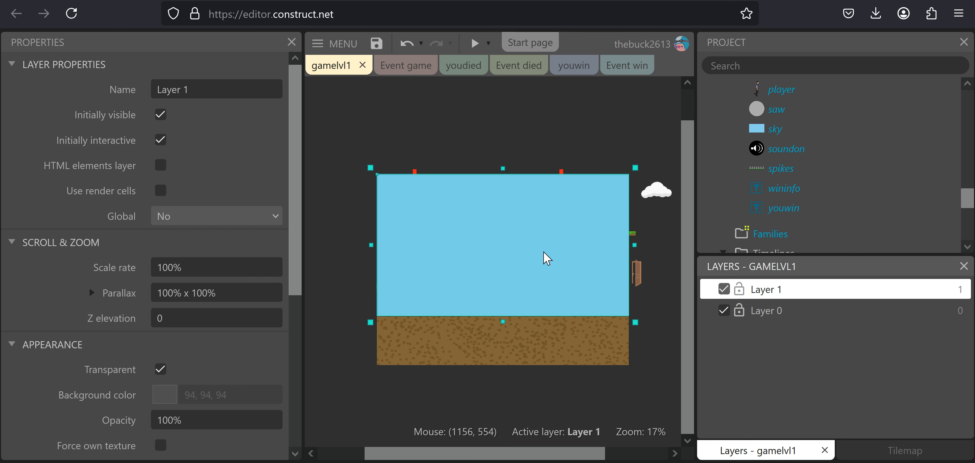
- Select the sky sprite covering the level and assign it to Layer 0
click(546, 259)
click(207, 318)
click(175, 362)
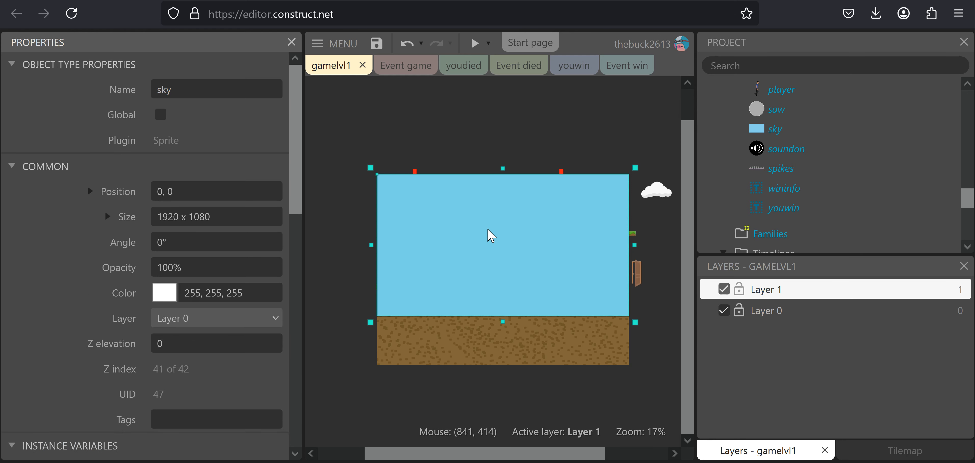
- Send the sky sprite to the bottom of Layer 0, behind the platforms, ladders and control buttons
right_click(513, 254)
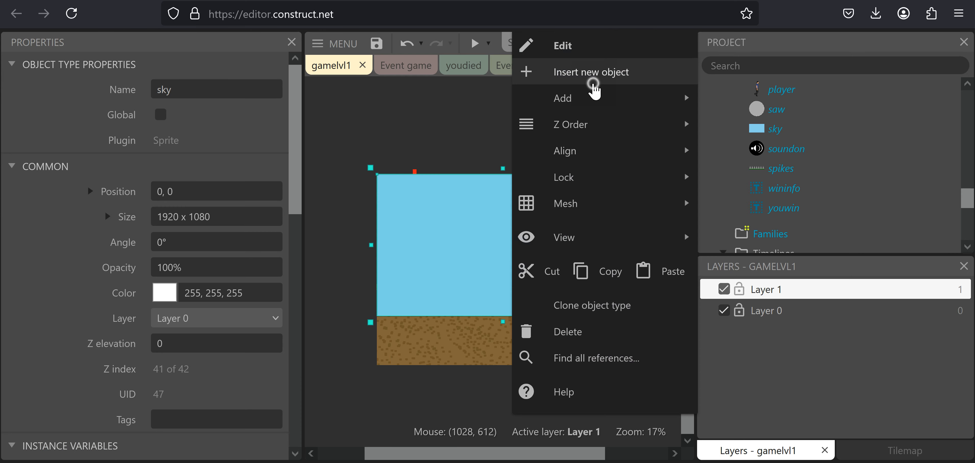
click(592, 69)
click(708, 53)
right_click(523, 191)
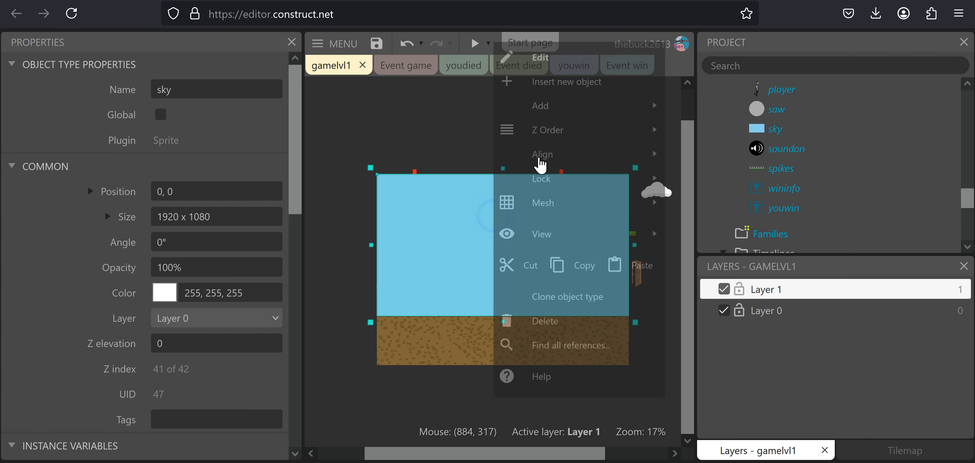
mouse_move(564, 132)
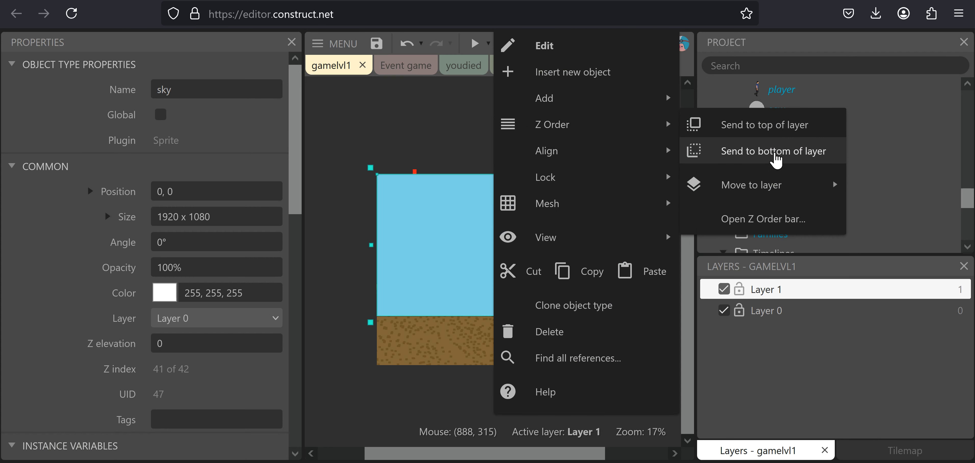
click(772, 150)
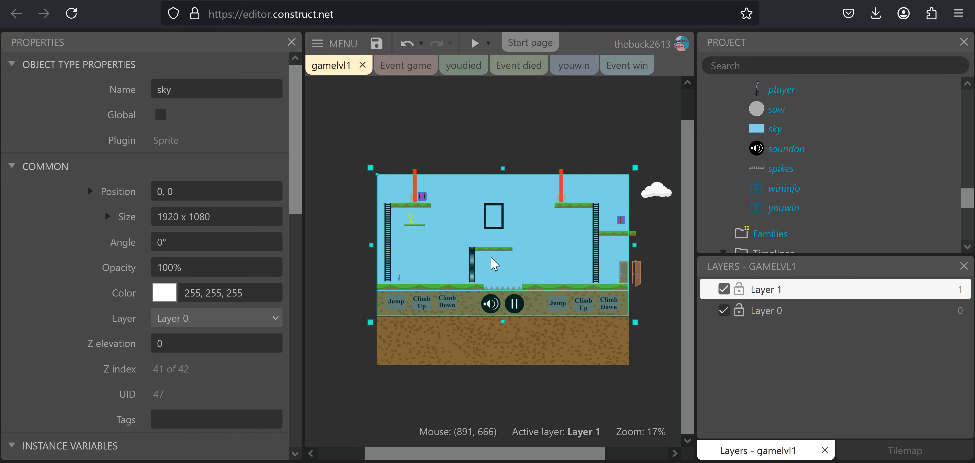
- Lock the sky sprite in the editor so it cannot be selected in the layout
scroll(128, 256, down, 5)
scroll(130, 257, down, 8)
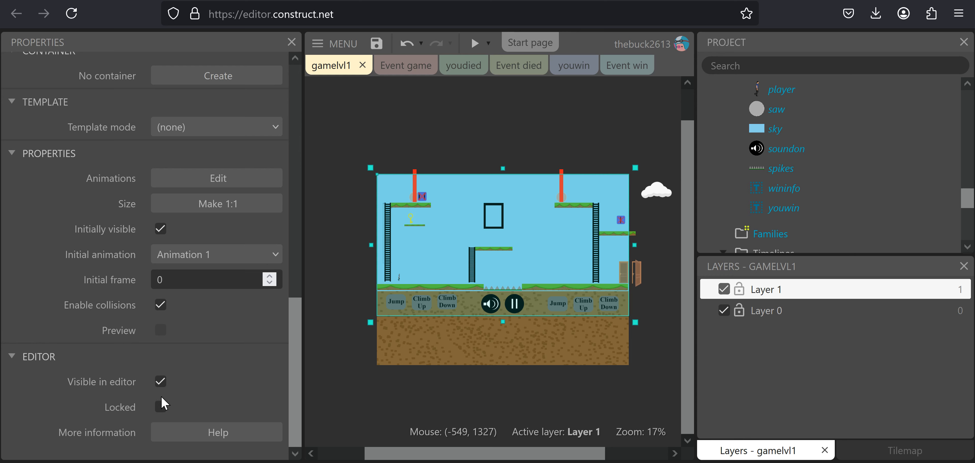
click(160, 406)
click(533, 407)
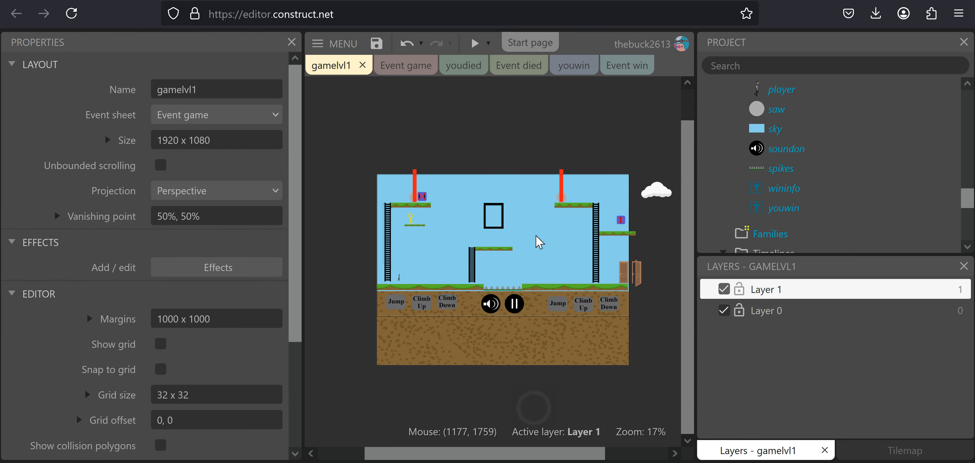
click(598, 242)
click(578, 224)
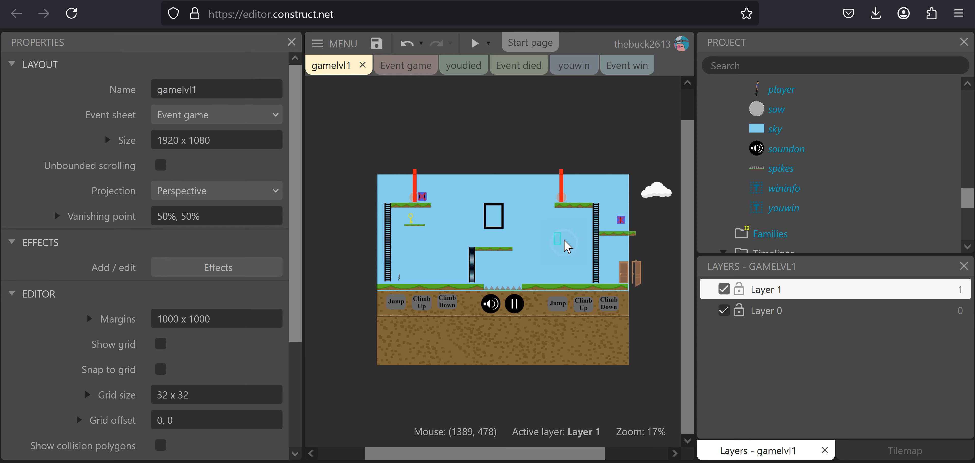
middle_drag(648, 323, 648, 341)
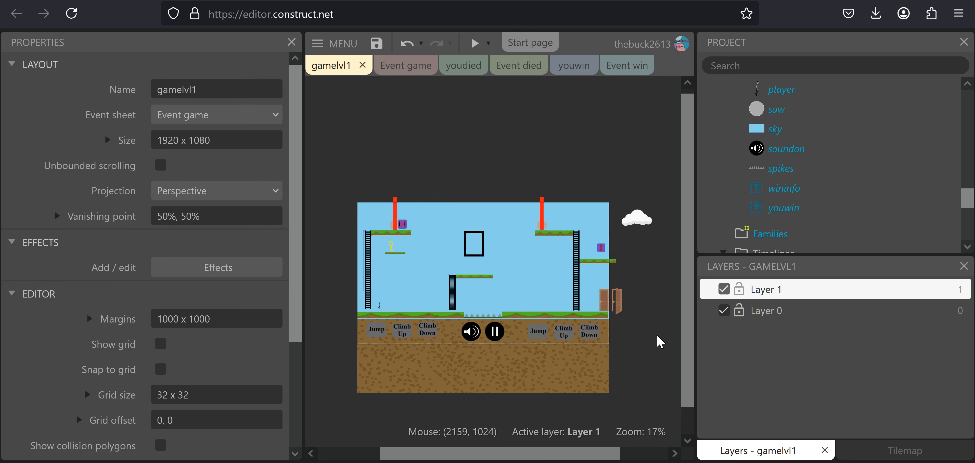
- Rename Layer 0, which holds the level objects, as BG
click(759, 299)
click(768, 312)
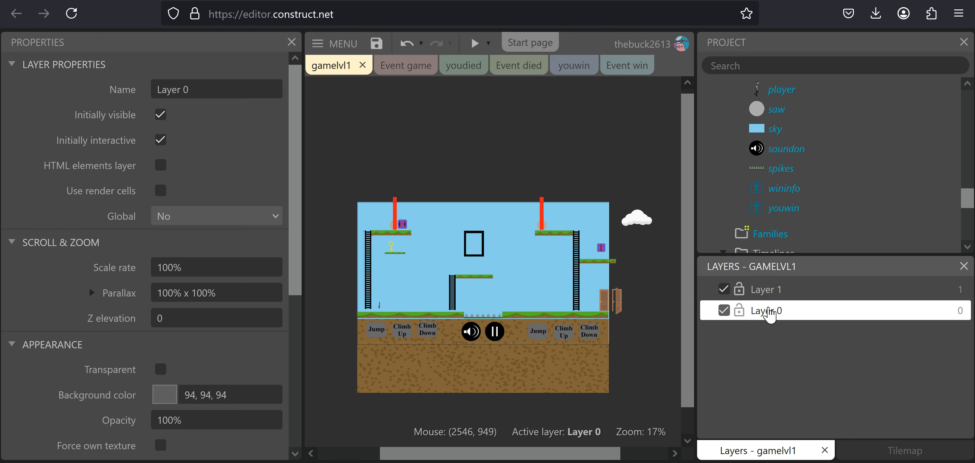
double_click(769, 311)
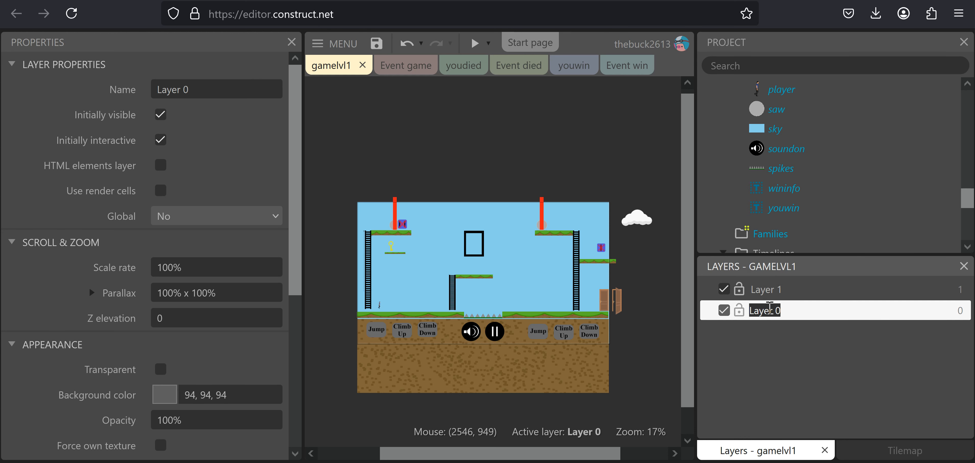
text(BG)
key(Return)
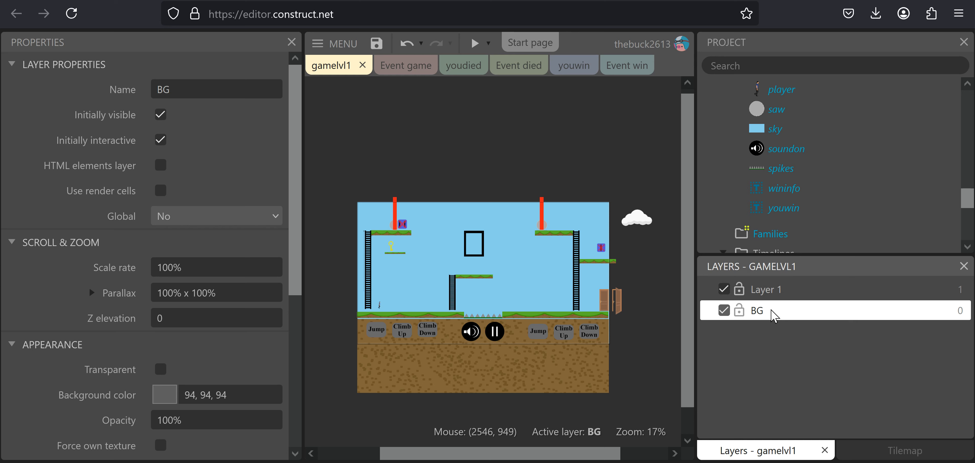
- Rename Layer 1 as buttons
click(771, 294)
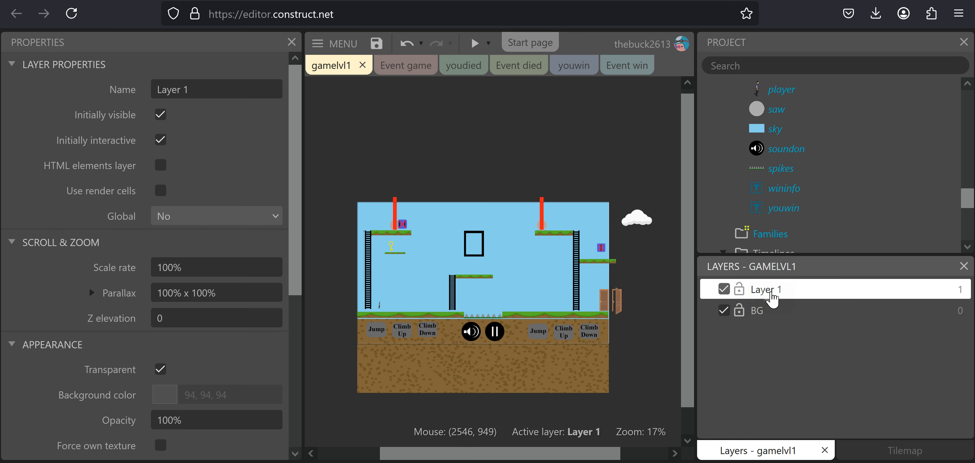
double_click(771, 295)
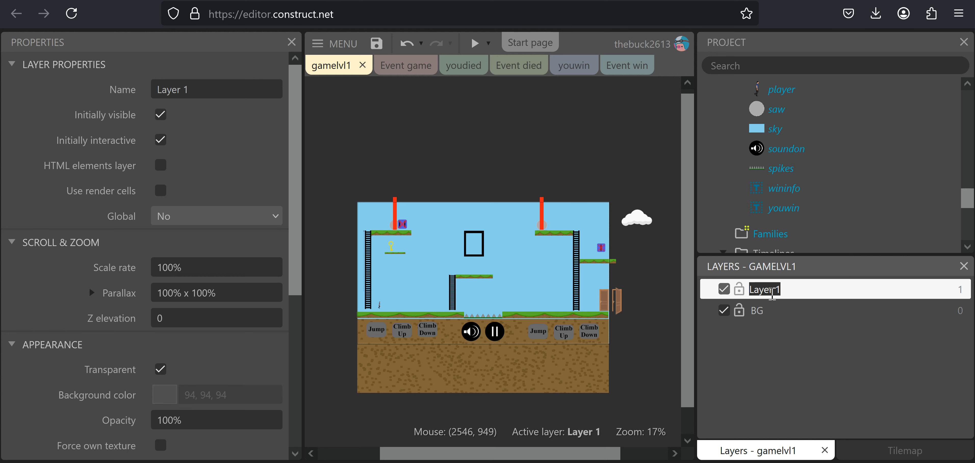
text(buttons)
key(Return)
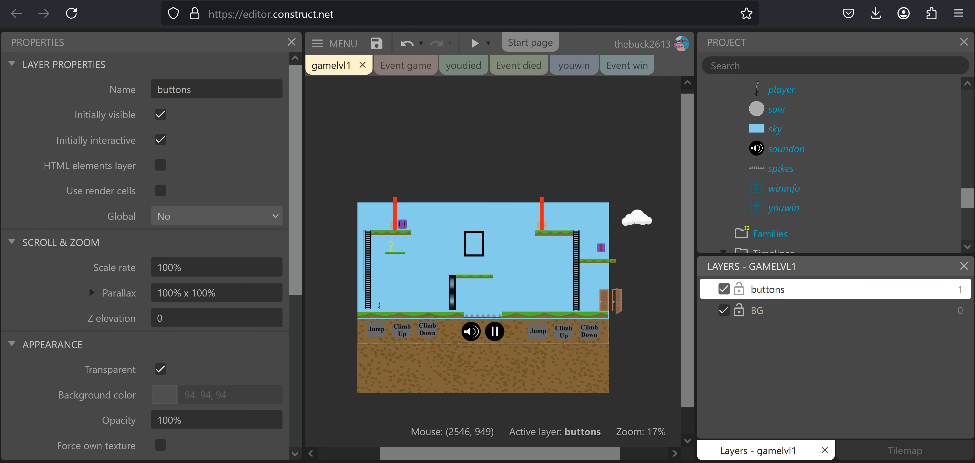
- Insert a new layer above BG and move it above the buttons layer
right_click(758, 311)
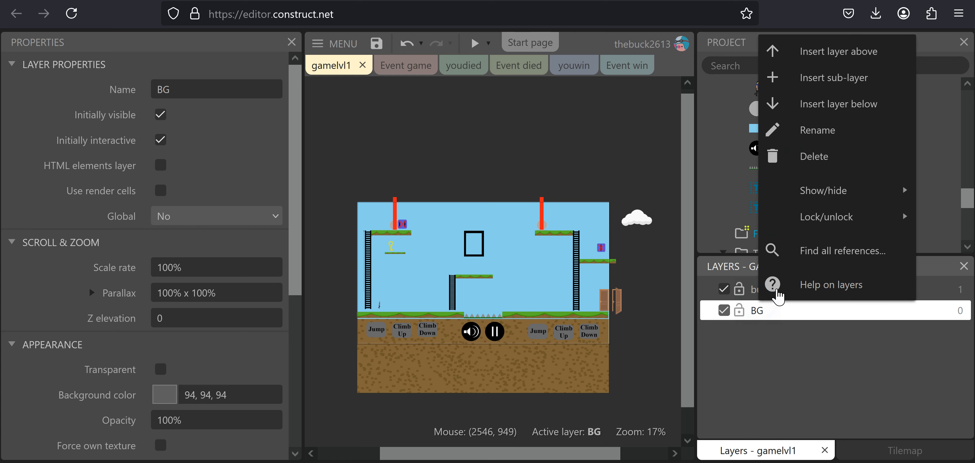
click(816, 53)
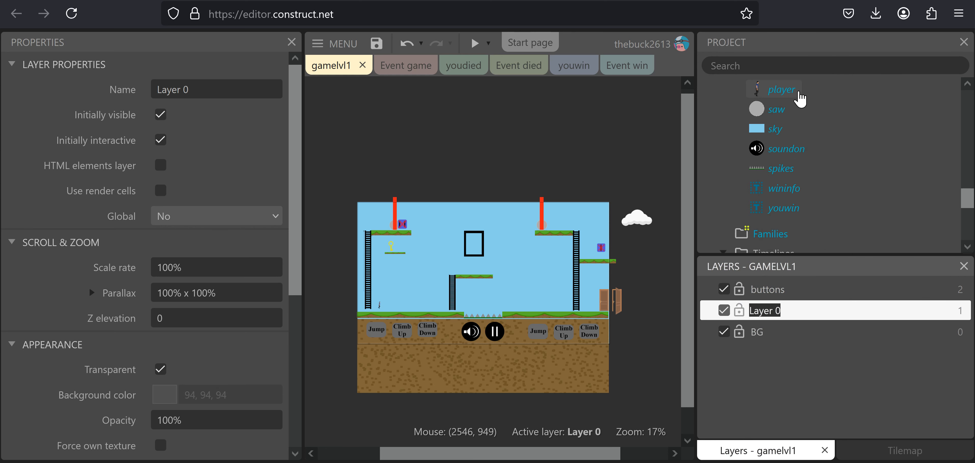
drag(802, 301, 803, 285)
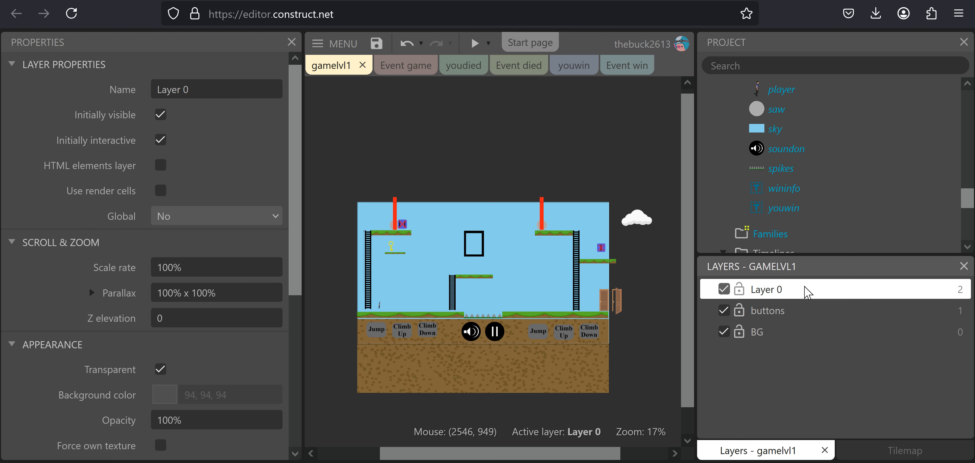
- Rename the new topmost layer, Layer 0, as floorsladders
double_click(779, 291)
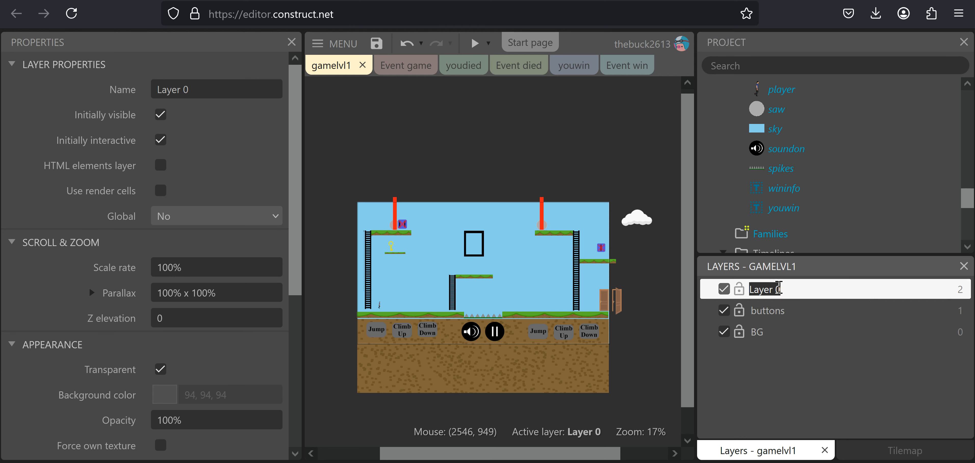
text(floors)
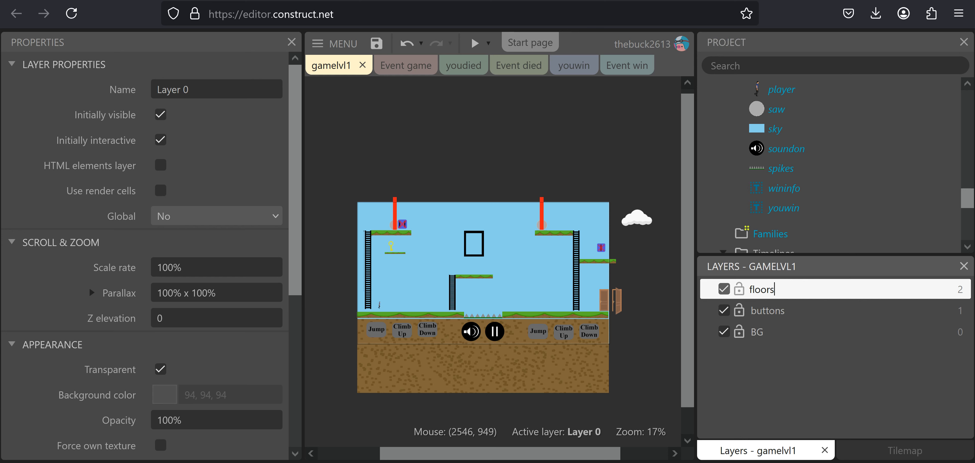
text(ladders)
key(Return)
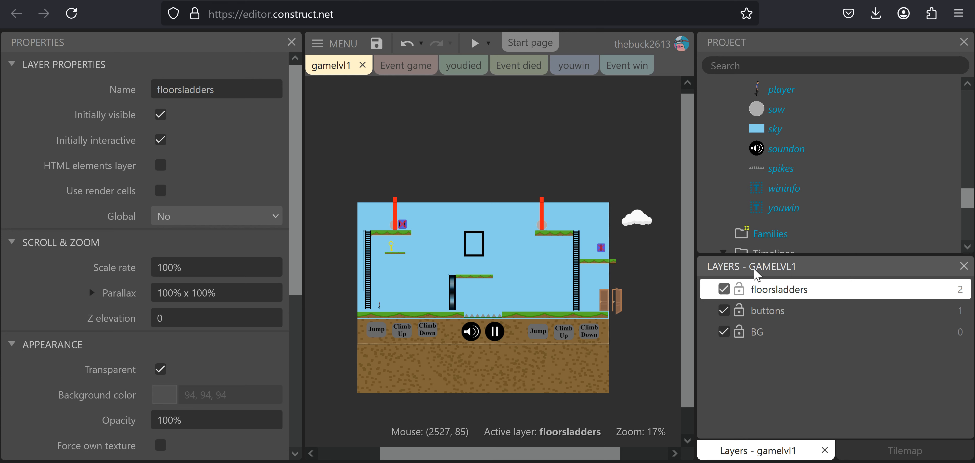
- Add another layer at the top of the layer order and name it collectsothers
right_click(757, 331)
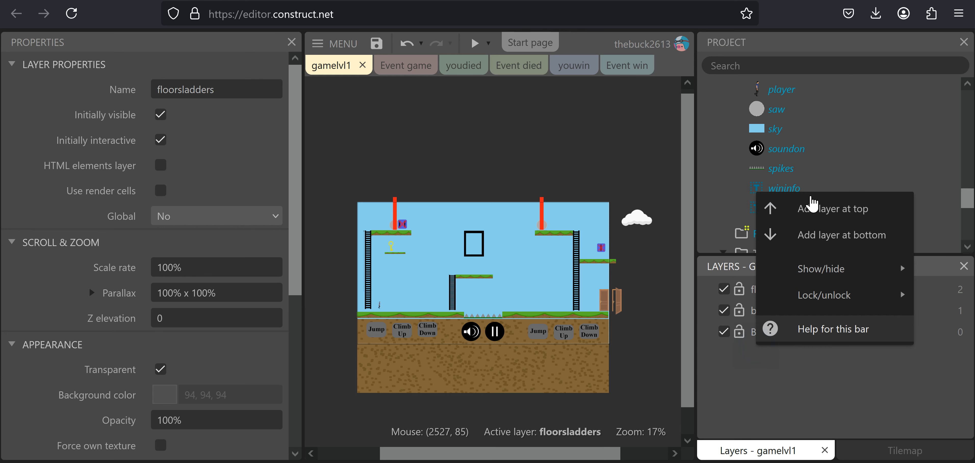
click(817, 213)
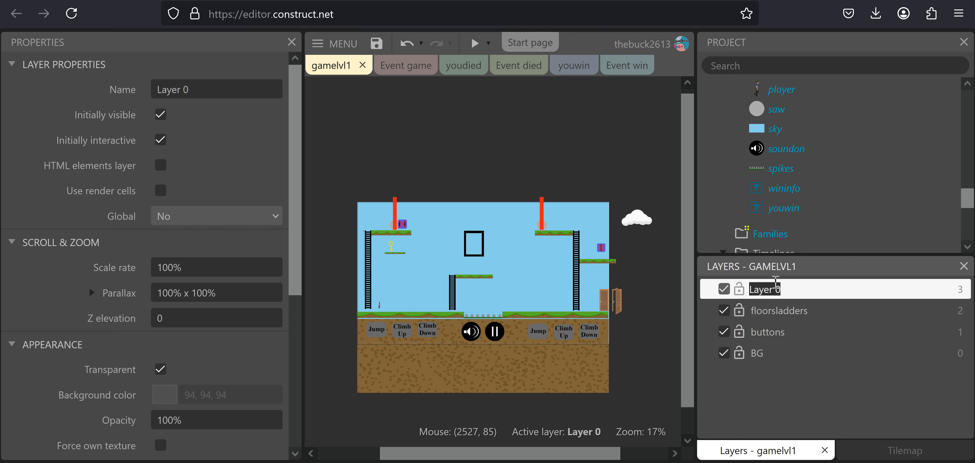
text(collectsoth)
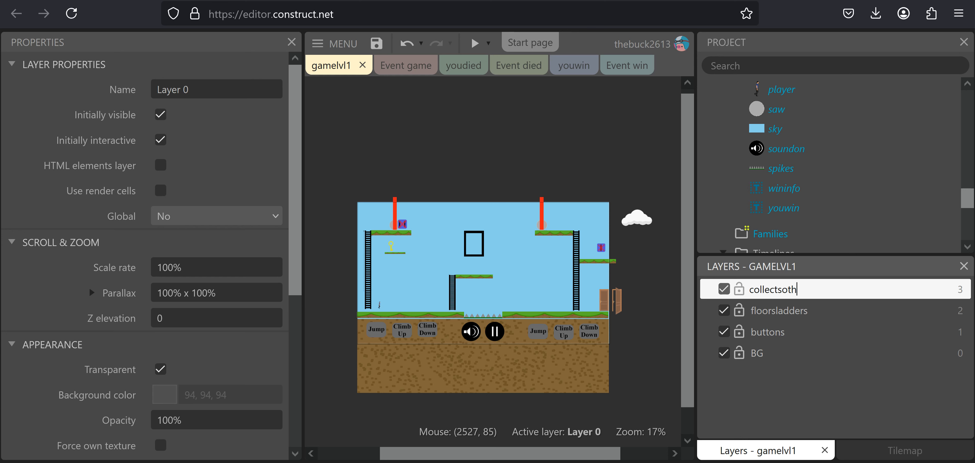
text(ers)
key(Return)
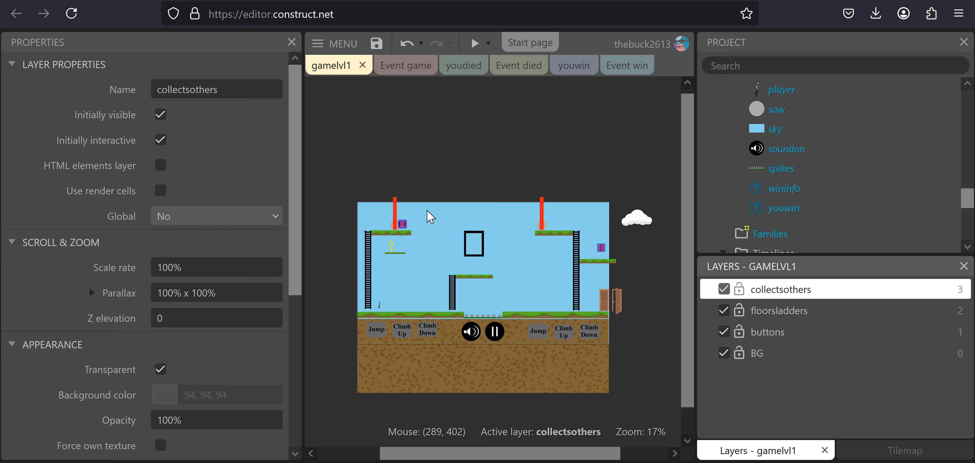
click(427, 237)
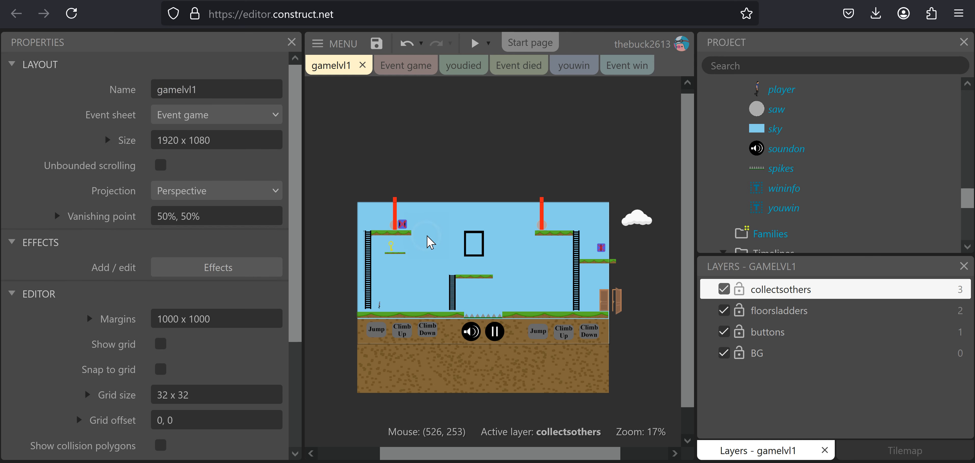
click(368, 236)
shift+click(453, 284)
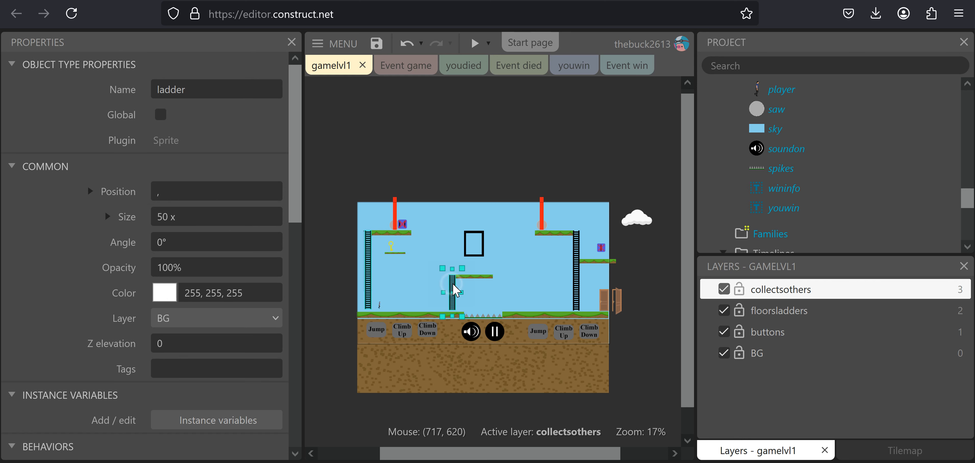
shift+click(576, 242)
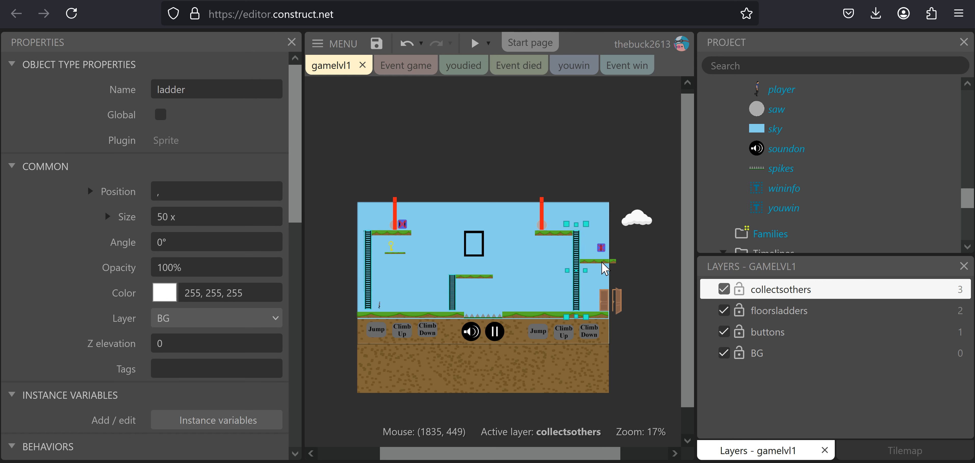
click(570, 320)
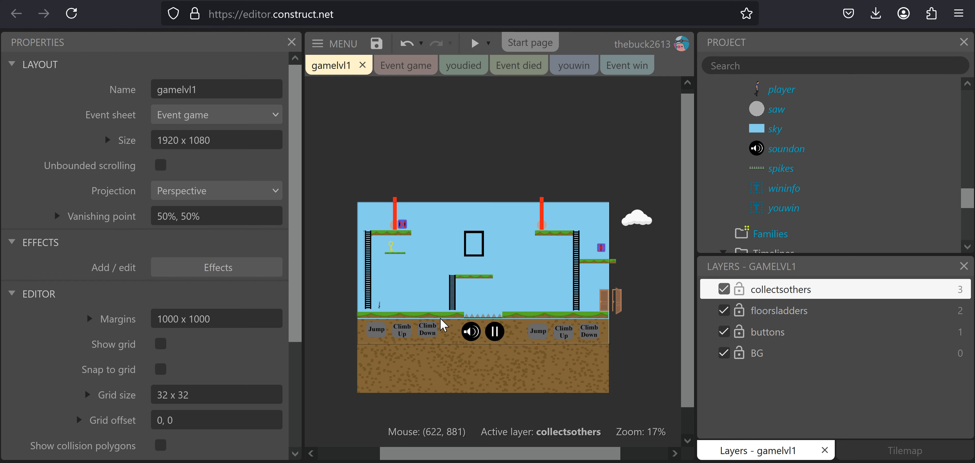
- Select the three ladders, the ground floors and the upper and side platforms, and assign them to the floorsladders layer
ctrl+scroll(446, 264, up, 3)
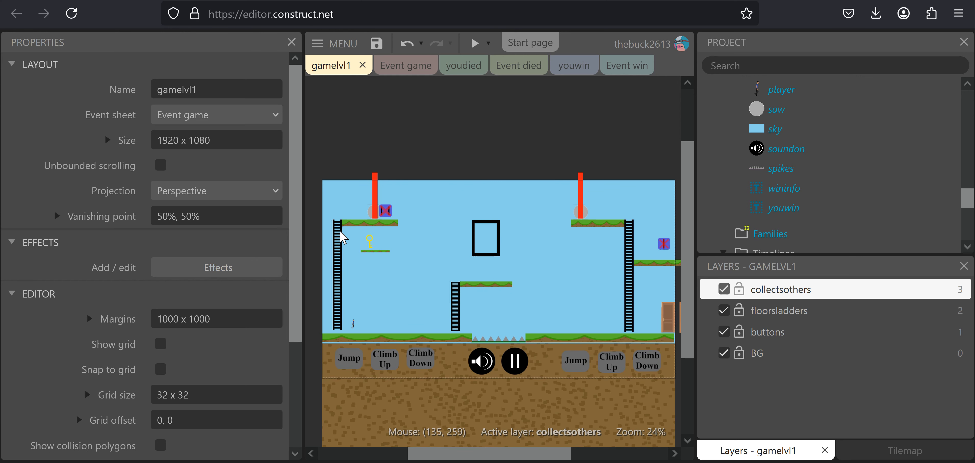
click(338, 242)
shift+click(456, 303)
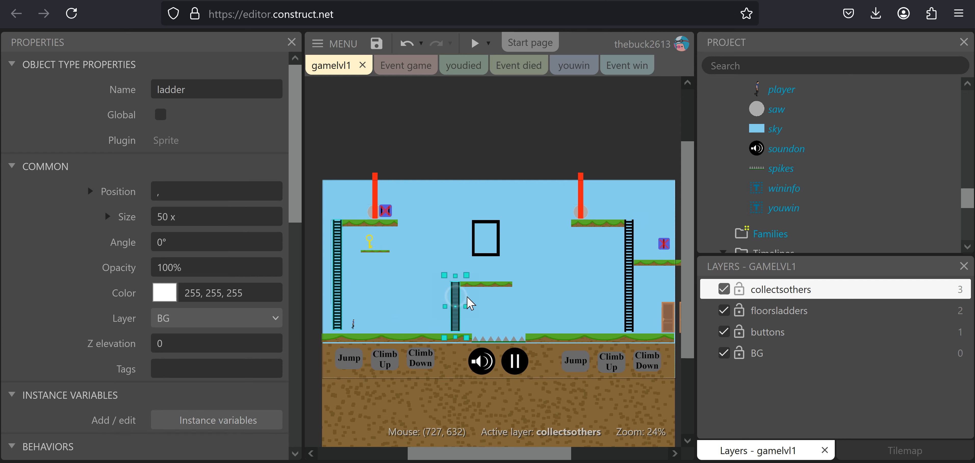
shift+click(629, 249)
shift+click(604, 223)
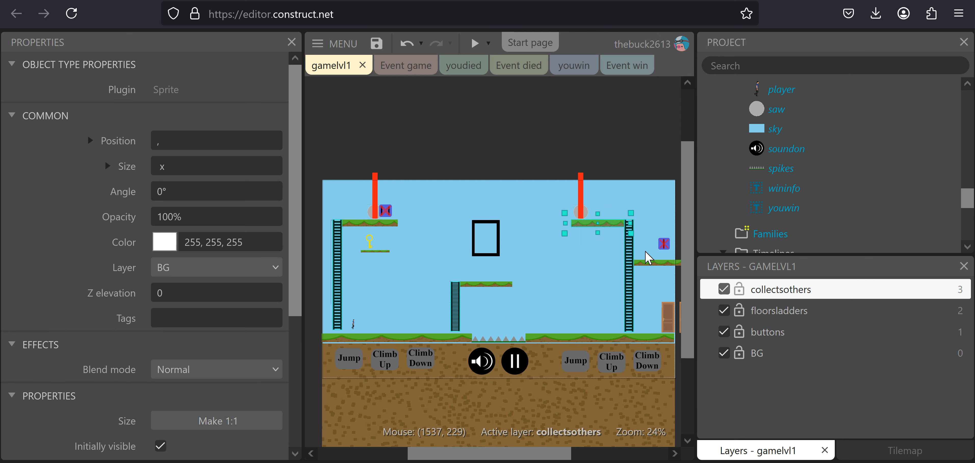
shift+click(630, 341)
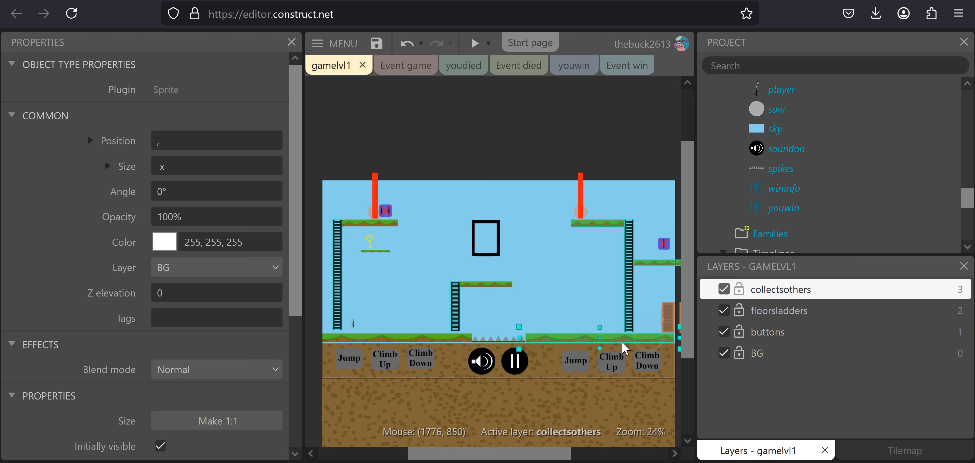
shift+click(443, 340)
shift+click(356, 224)
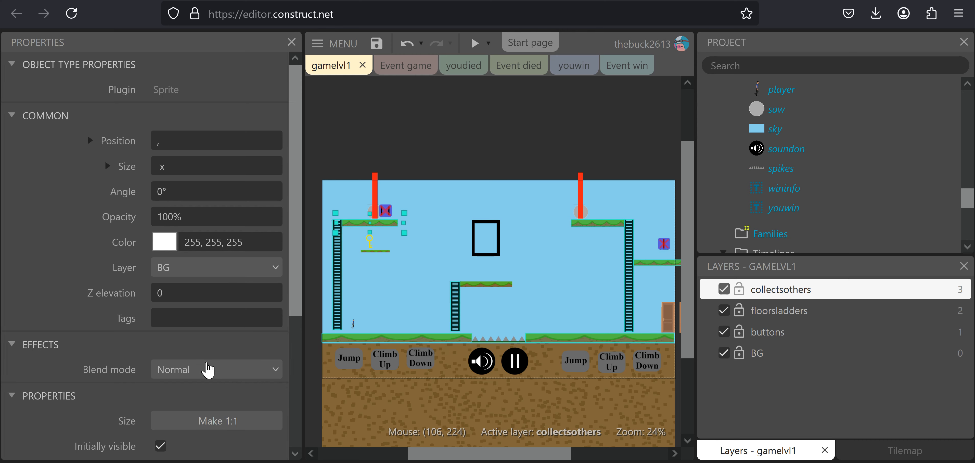
scroll(212, 297, down, 4)
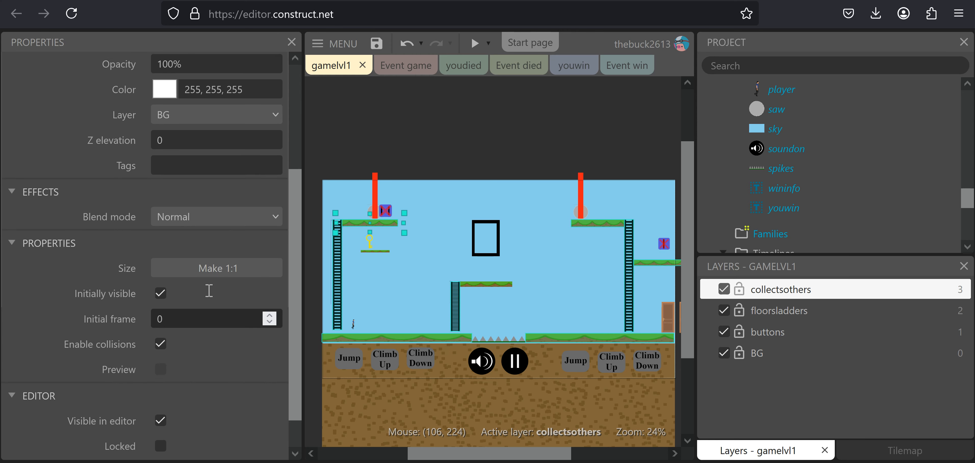
scroll(209, 290, up, 4)
click(186, 270)
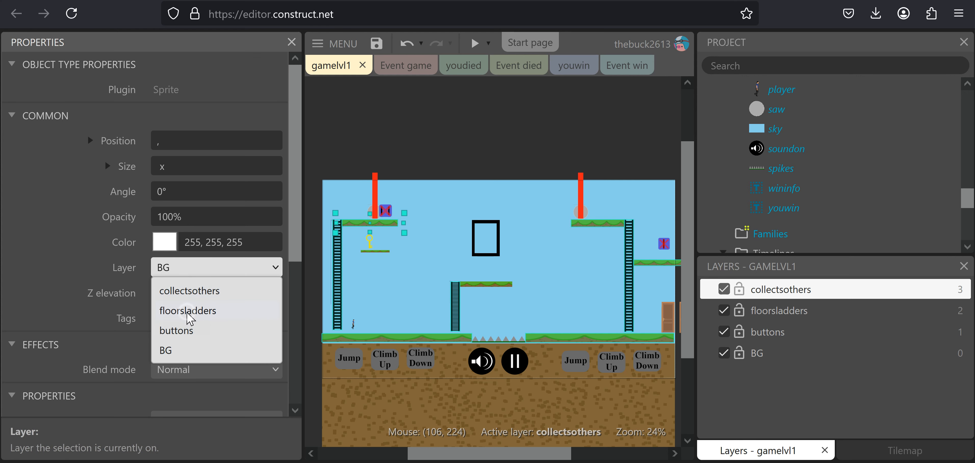
click(189, 316)
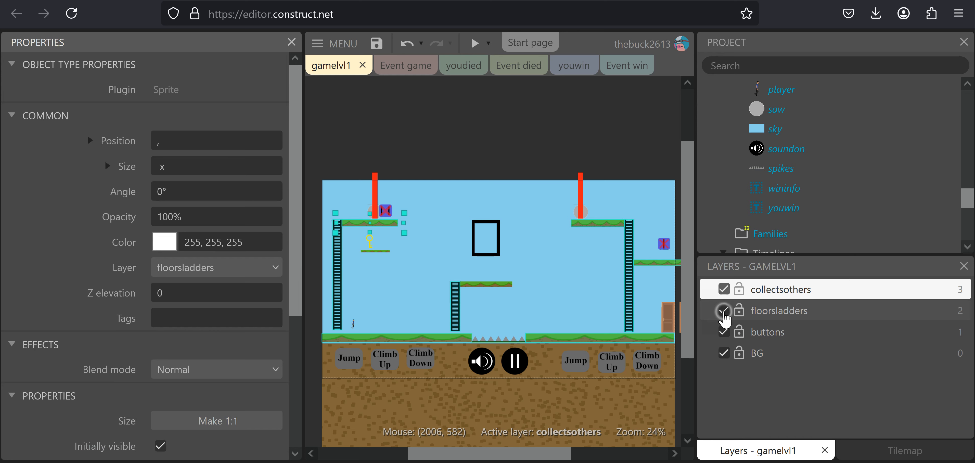
- Hide the floorsladders layer and assign the two remaining platforms, the middle one and the one under the key, to it
click(724, 310)
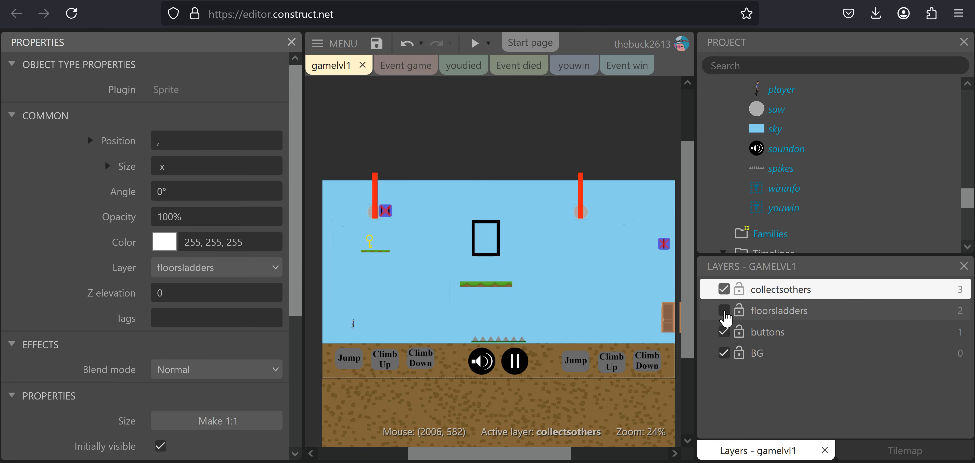
click(486, 284)
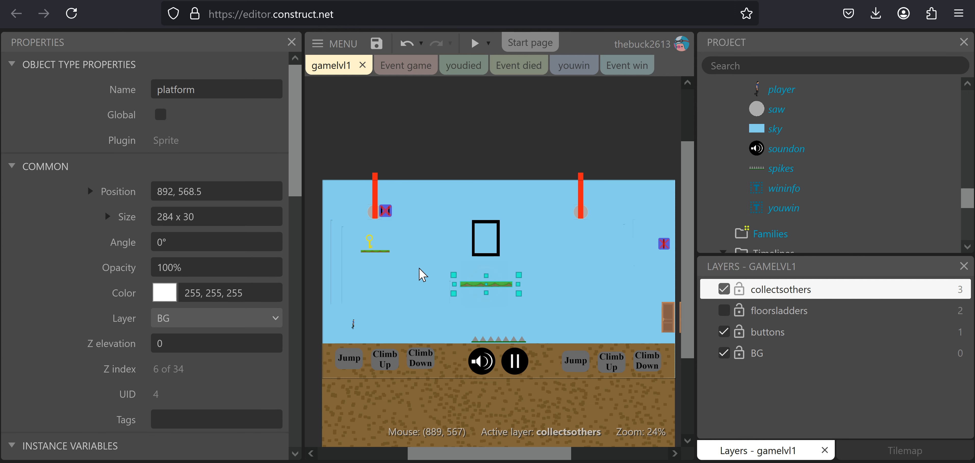
click(386, 256)
mouse_move(525, 295)
middle_down()
mouse_move(450, 297)
mouse_move(528, 303)
middle_up()
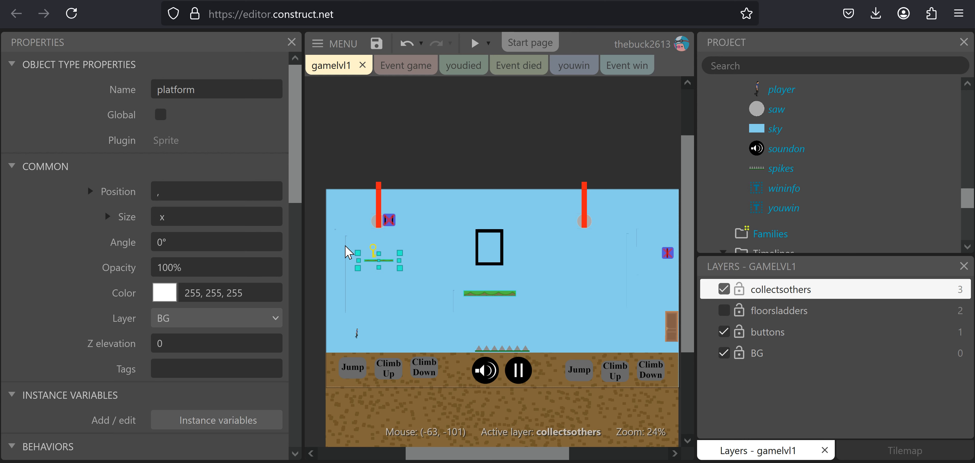
click(203, 320)
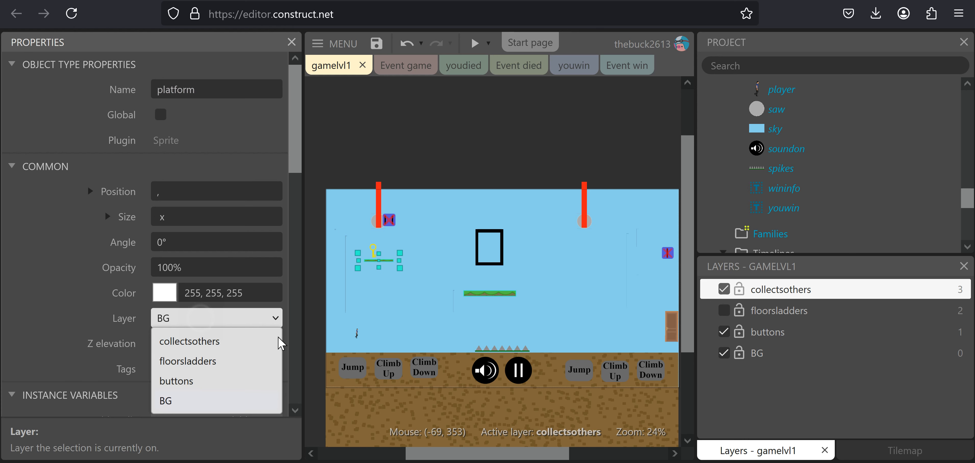
click(201, 362)
middle_drag(469, 283, 447, 294)
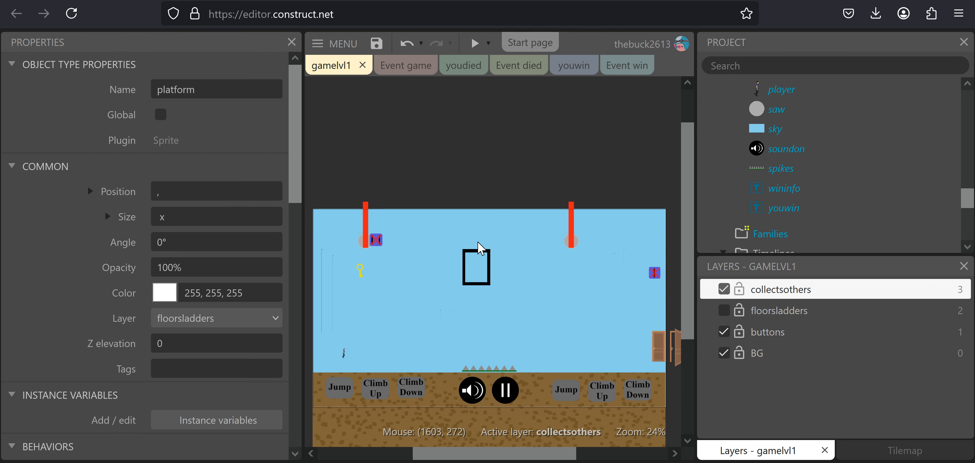
click(366, 226)
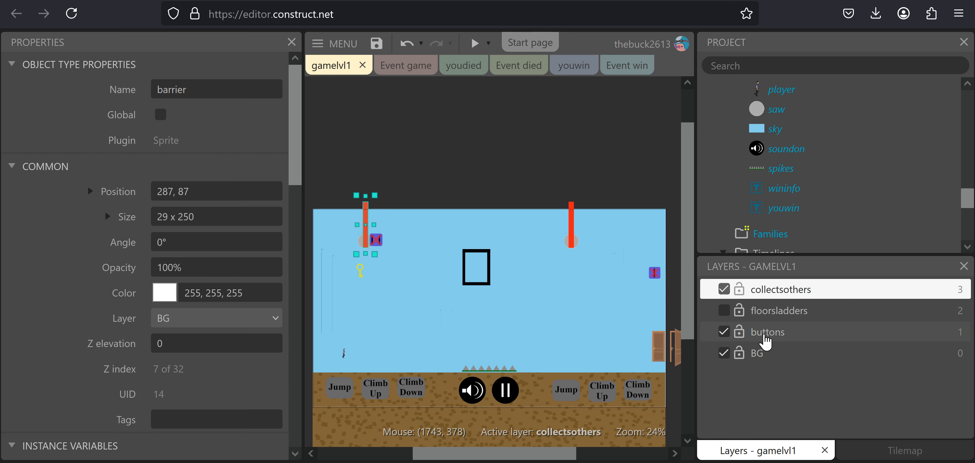
- Assign all Jump, Climb Up, Climb Down, sound and pause buttons to the buttons layer, and hide that layer
click(339, 386)
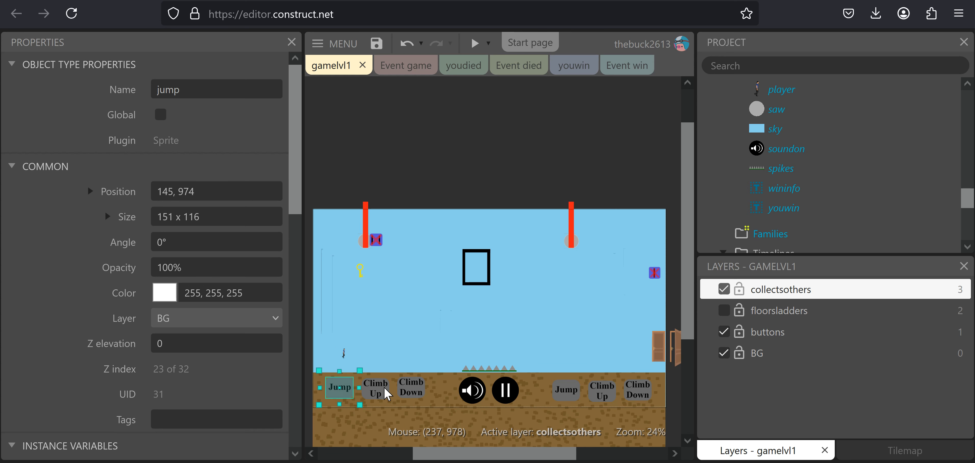
shift+click(376, 388)
shift+click(423, 390)
shift+click(566, 390)
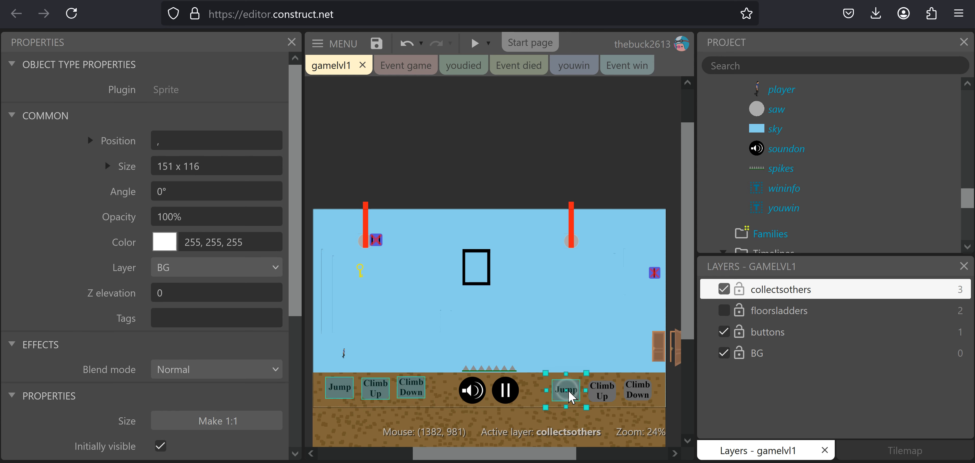
shift+click(602, 391)
shift+click(643, 389)
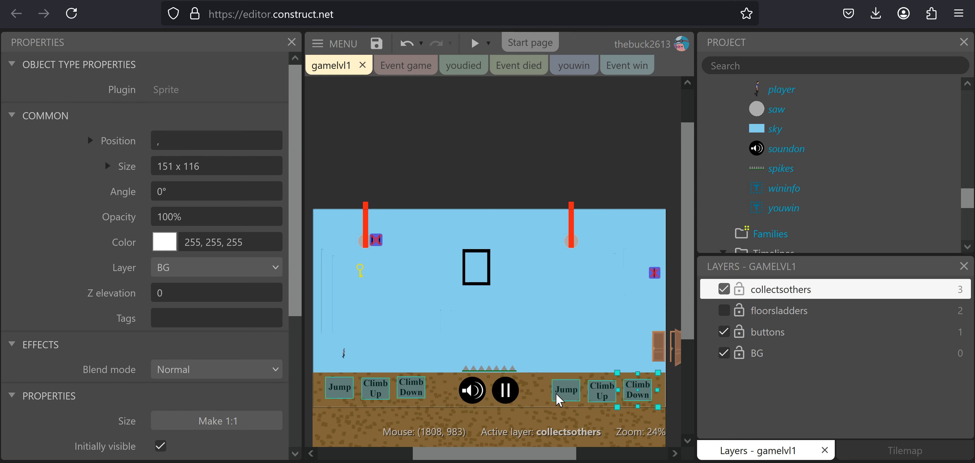
shift+click(509, 402)
shift+click(472, 392)
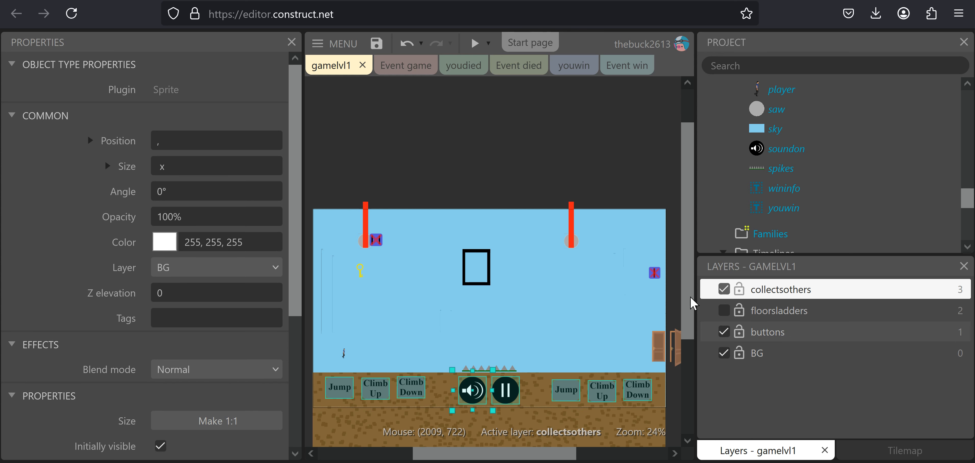
click(170, 272)
click(185, 330)
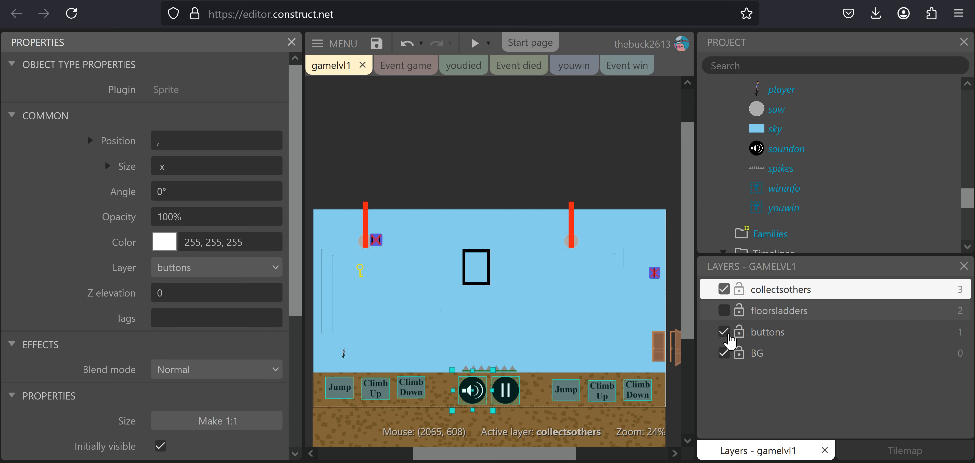
click(724, 332)
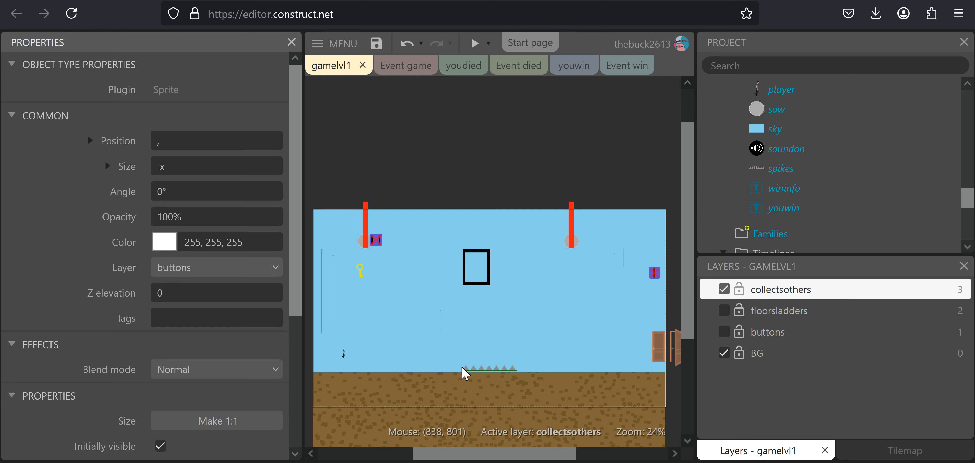
- Assign the spikes to the floorsladders layer
click(475, 376)
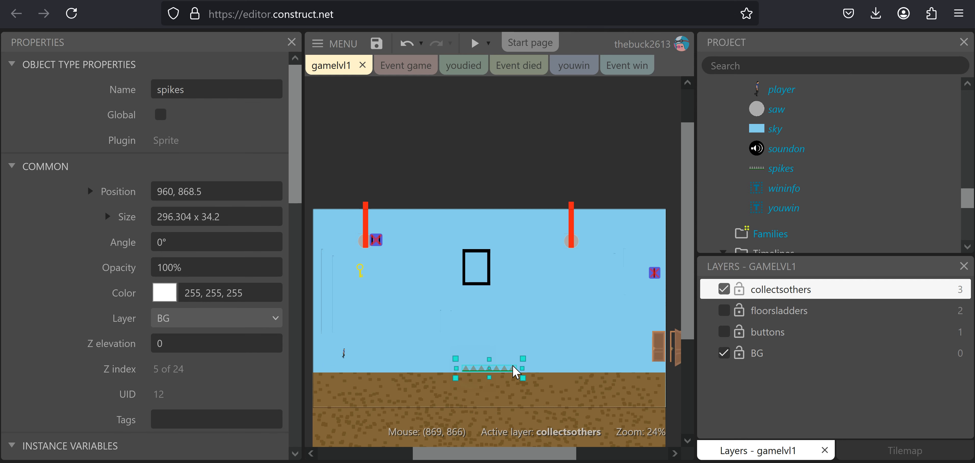
click(213, 317)
click(199, 360)
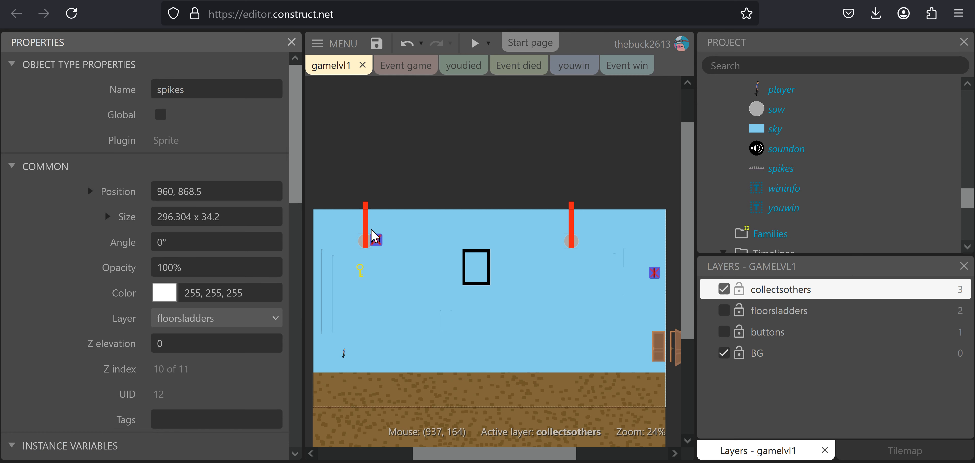
click(364, 238)
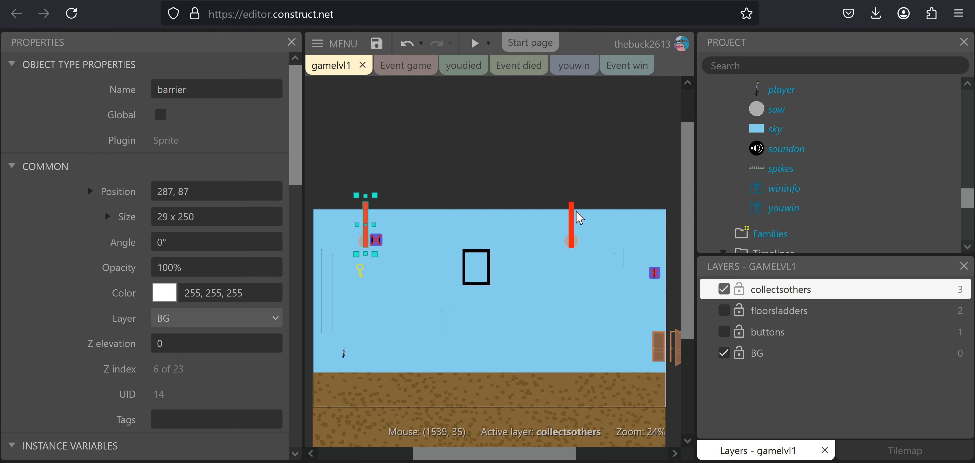
ctrl+click(572, 214)
ctrl+click(362, 242)
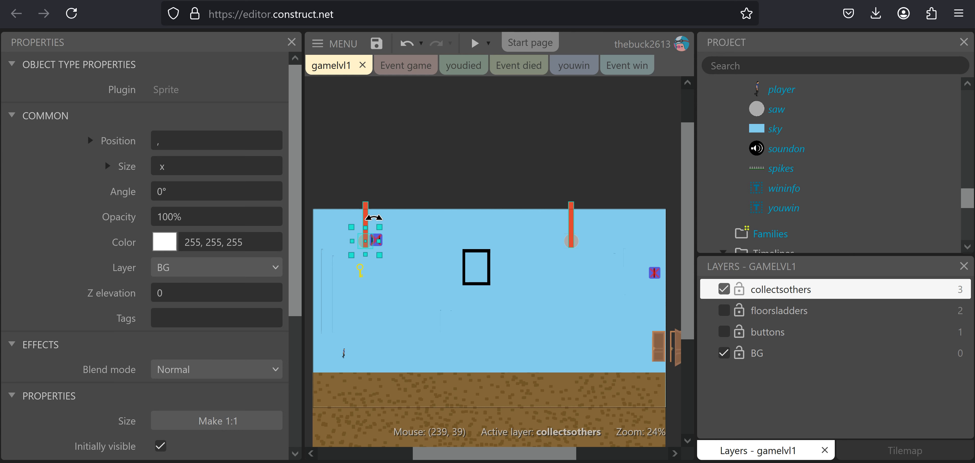
click(575, 242)
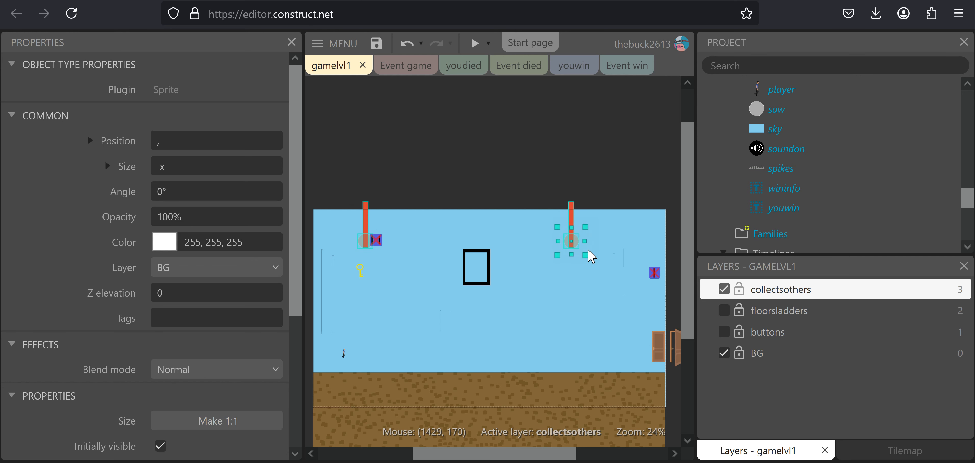
click(654, 272)
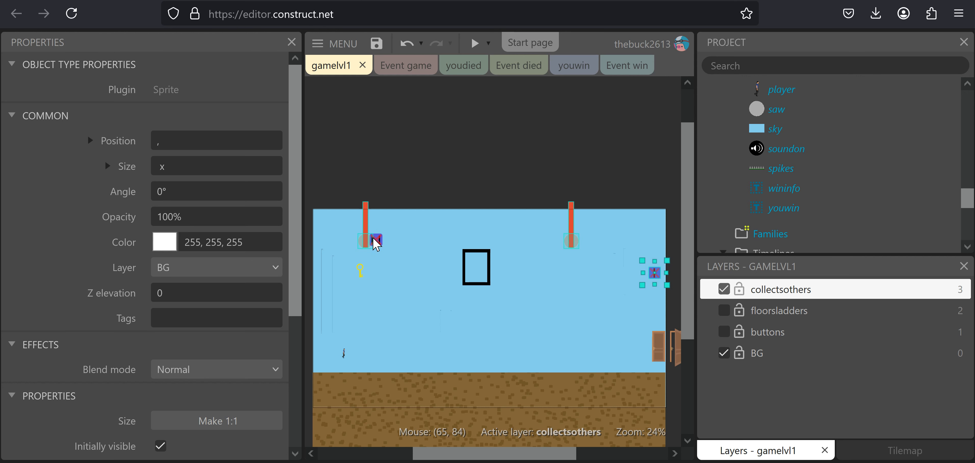
click(382, 239)
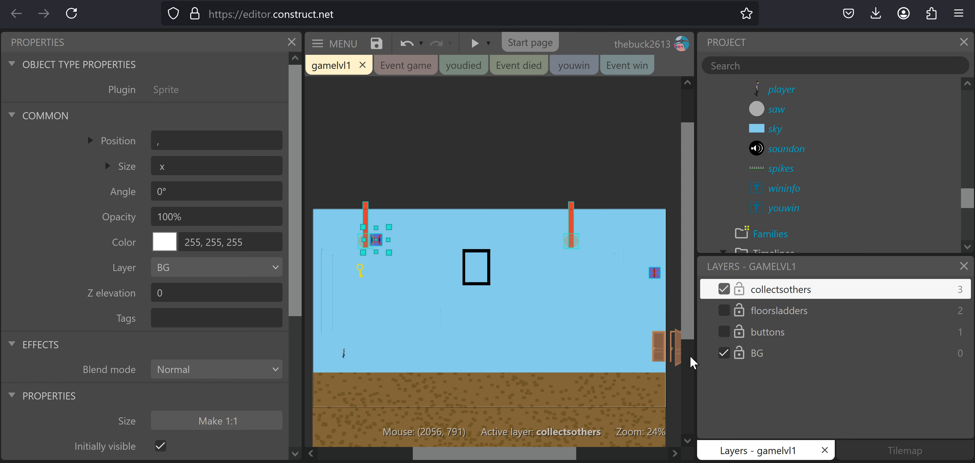
click(660, 345)
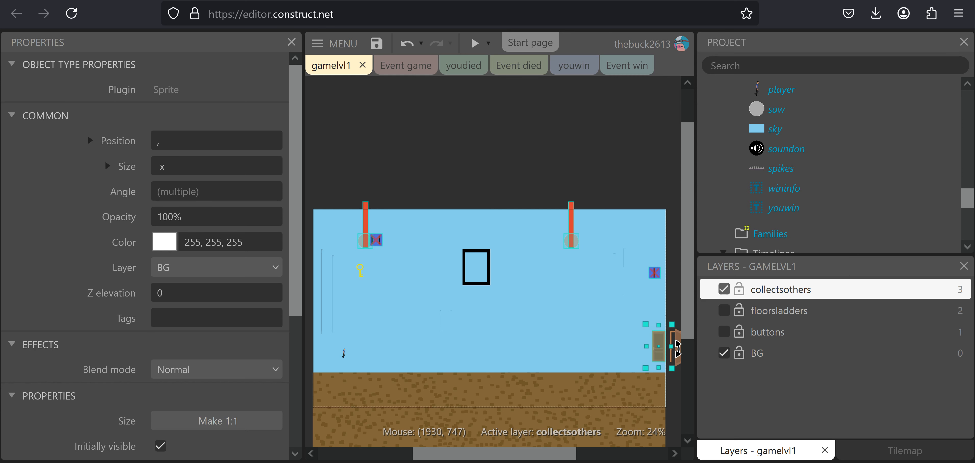
middle_drag(510, 317, 438, 325)
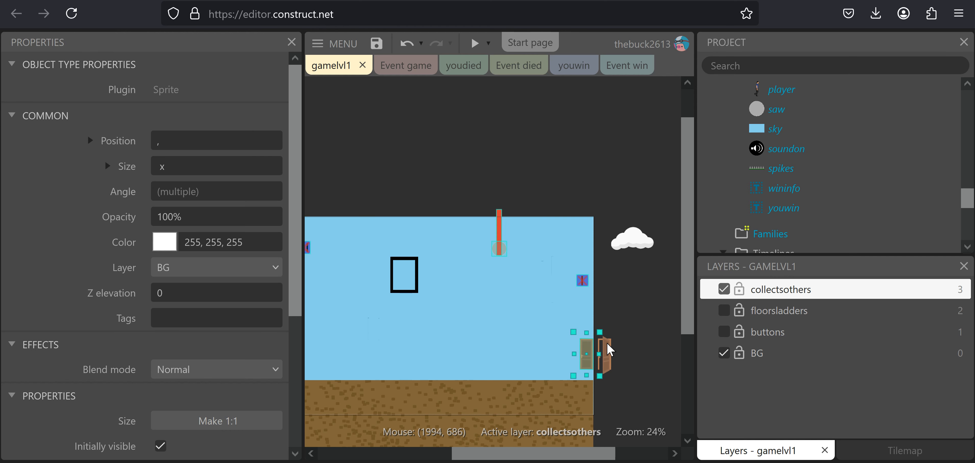
click(615, 352)
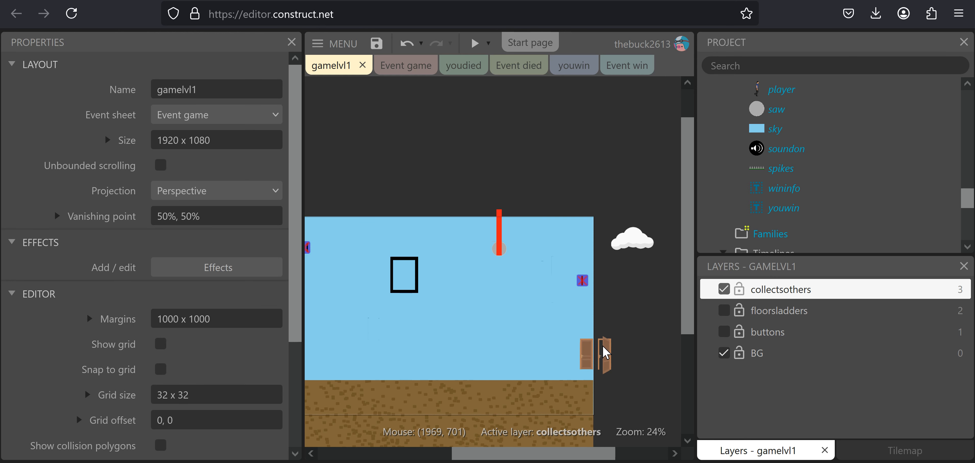
- Assign both doors, the saws, red bars, purple boxes and the key to the collectsothers layer, and hide that layer
click(606, 353)
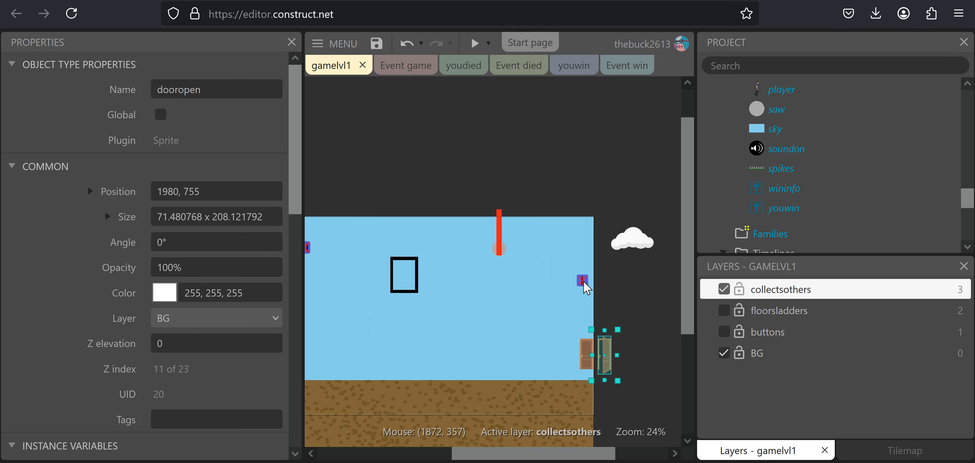
shift+click(584, 282)
shift+click(586, 350)
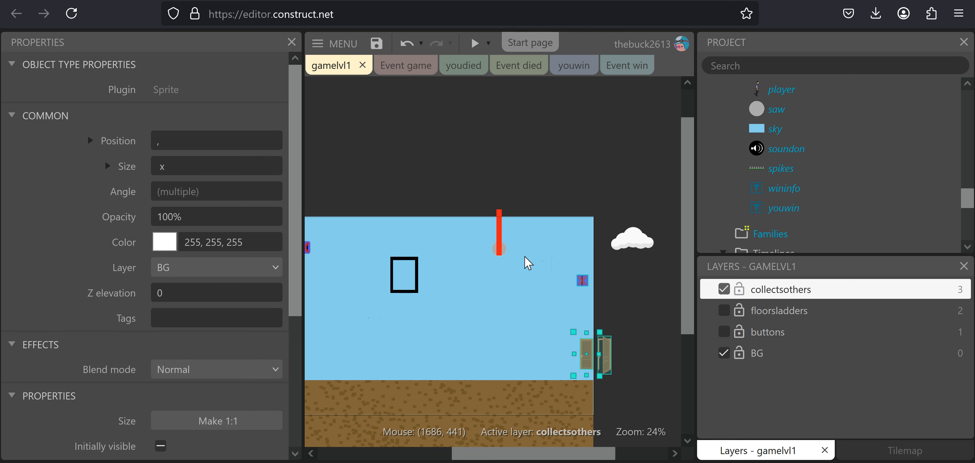
shift+click(502, 249)
middle_drag(415, 248, 482, 286)
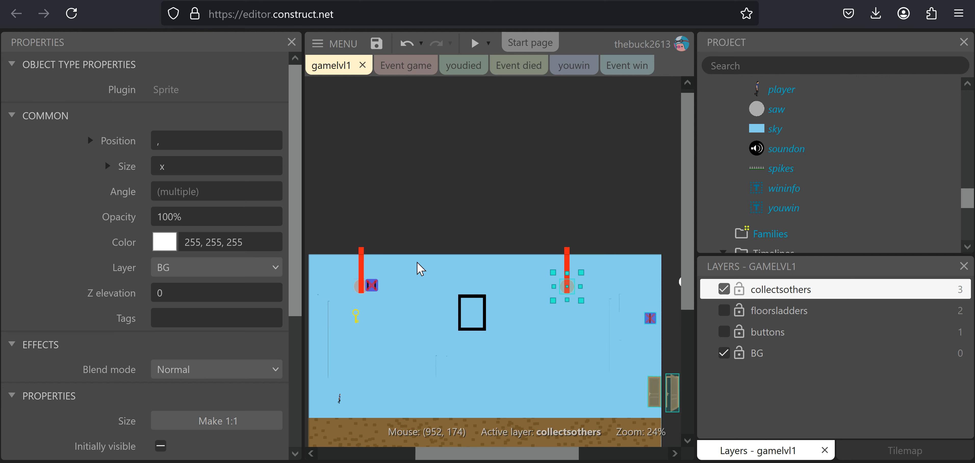
shift+click(356, 288)
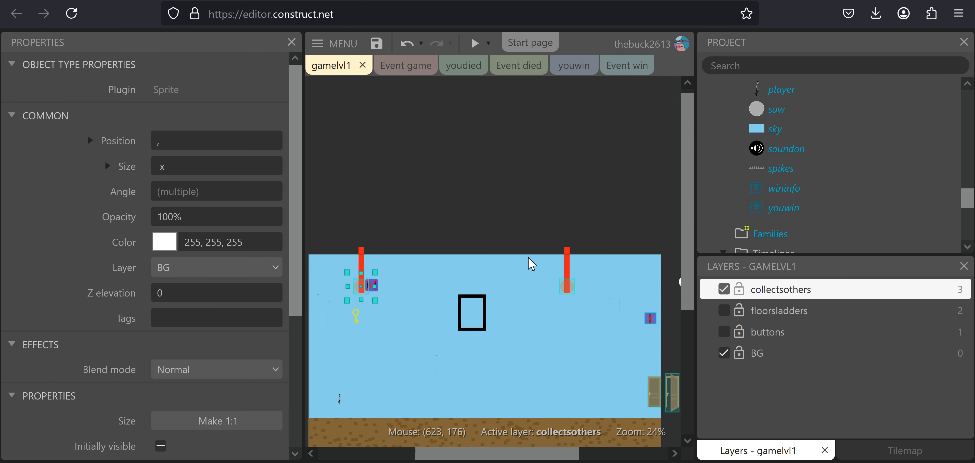
shift+click(566, 263)
shift+click(364, 267)
shift+click(371, 285)
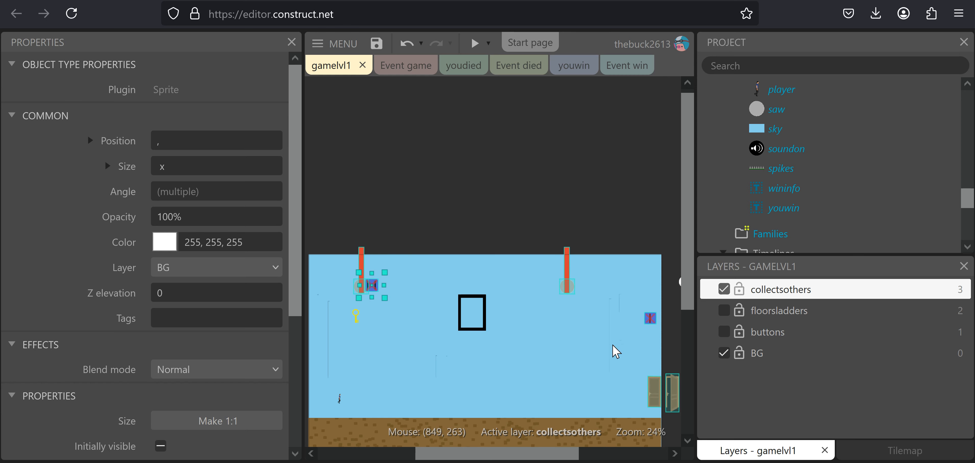
shift+click(357, 322)
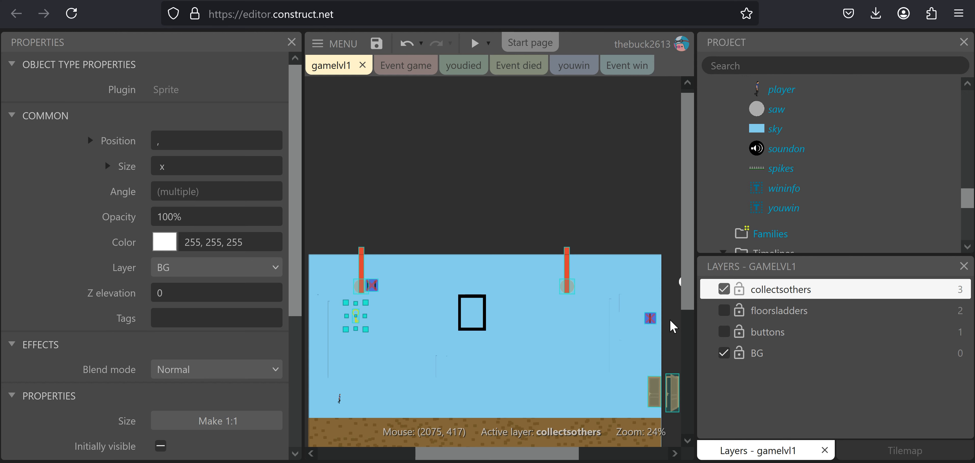
click(197, 268)
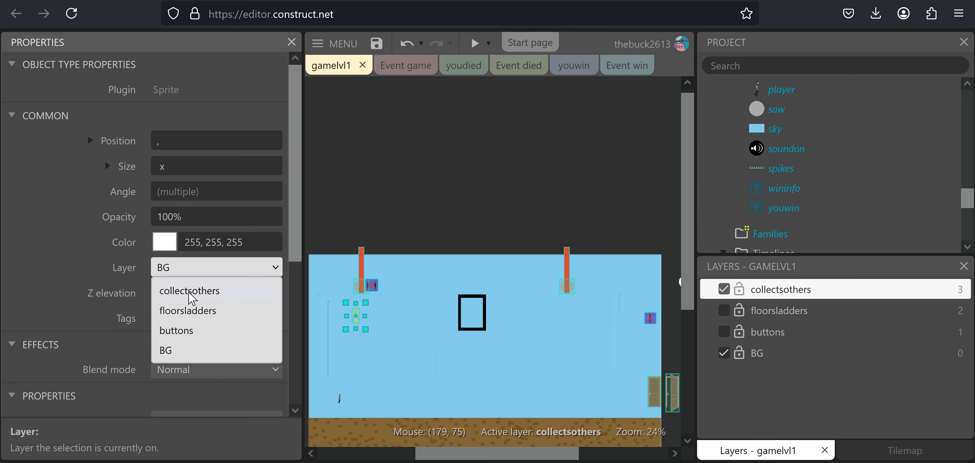
click(192, 291)
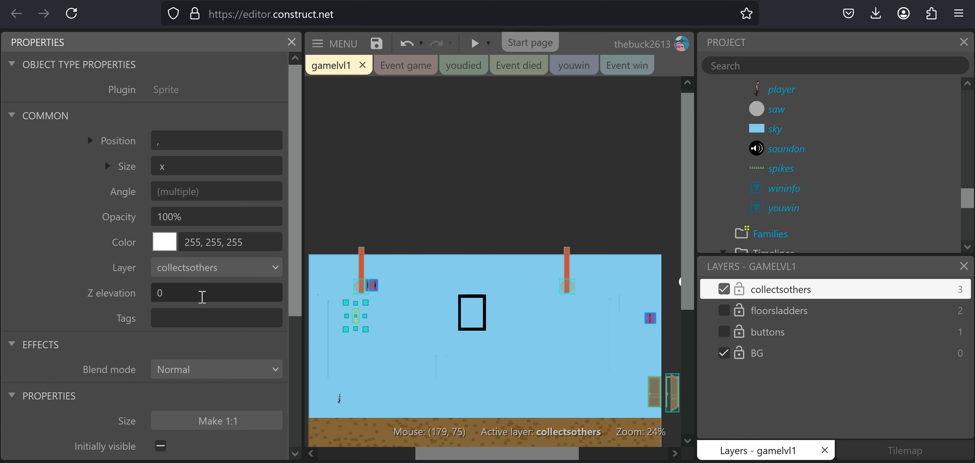
click(723, 289)
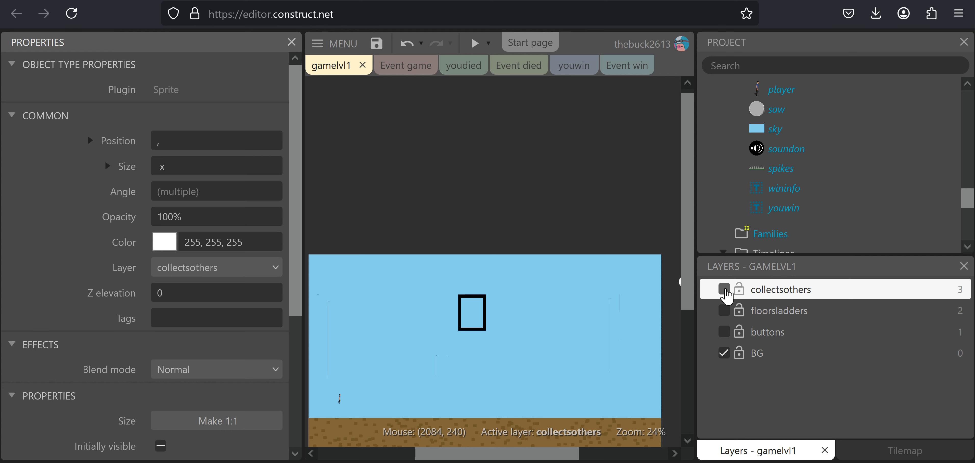
- Assign the movingwithsides frame and the two black bars at its upper and lower edges to the floorsladders layer
click(473, 312)
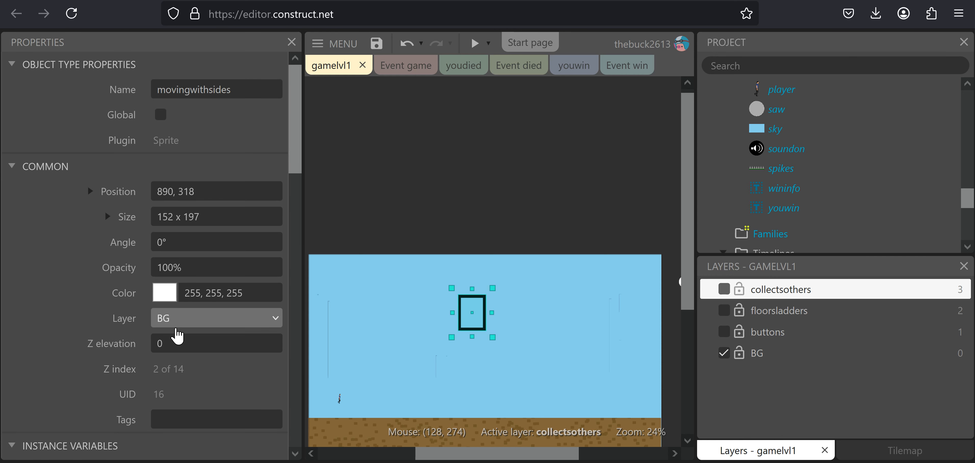
click(179, 319)
click(187, 361)
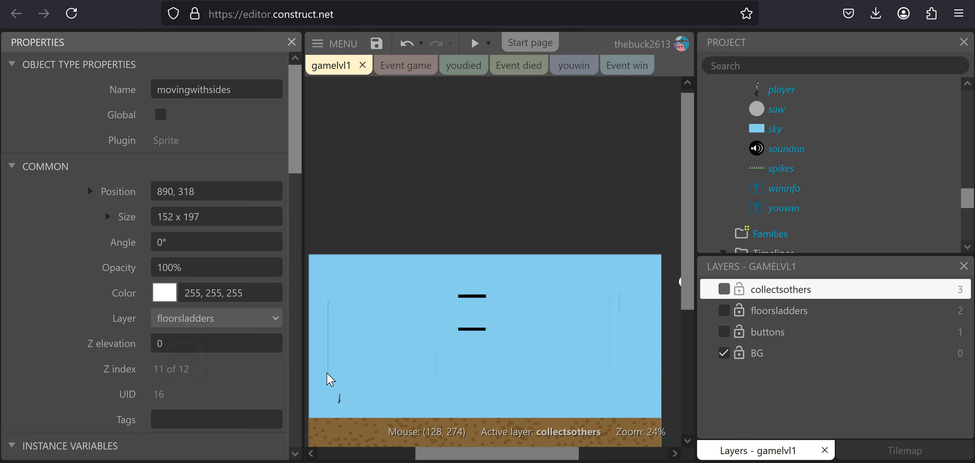
click(477, 329)
click(210, 266)
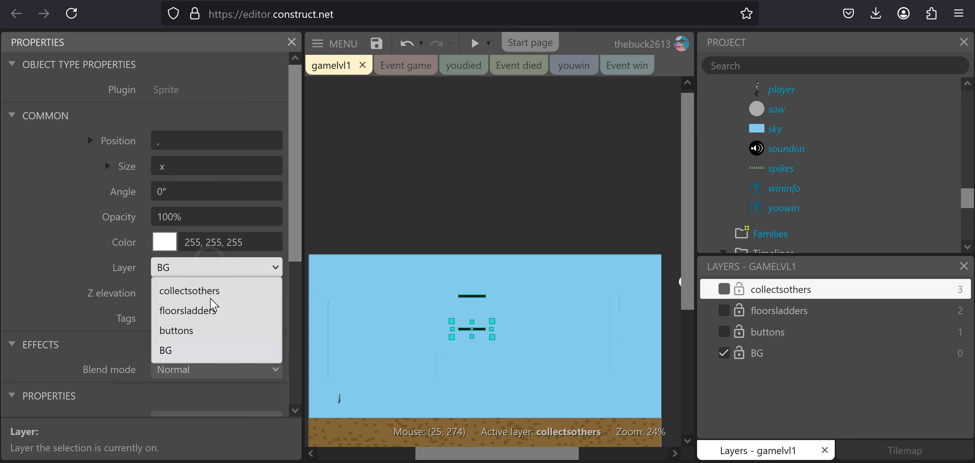
click(197, 308)
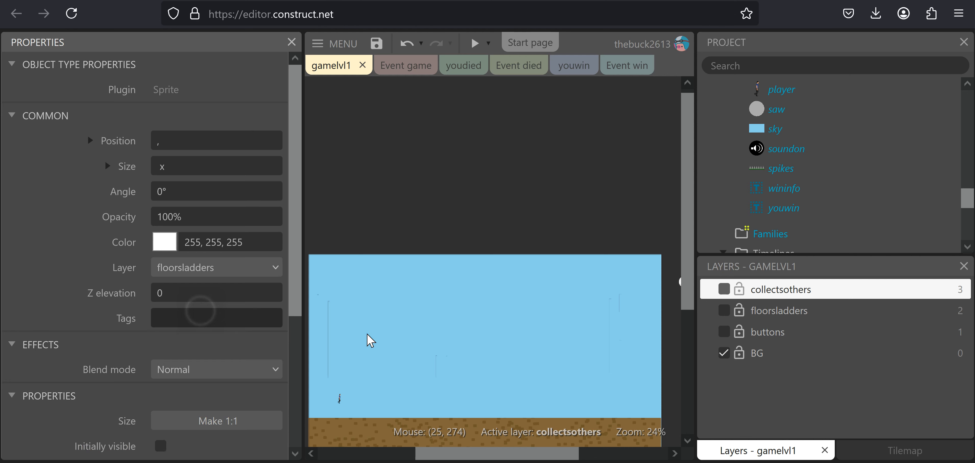
- Add a new layer above all the others and name it player
click(339, 398)
click(765, 390)
right_click(767, 391)
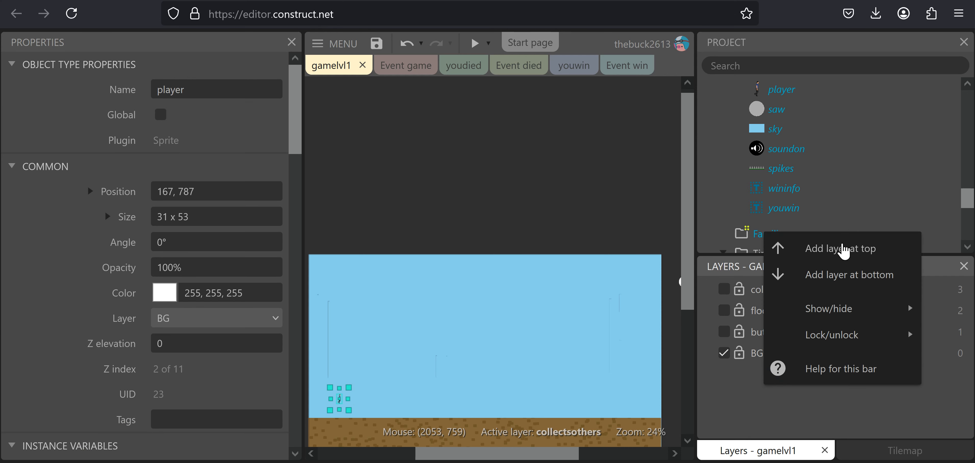
click(832, 245)
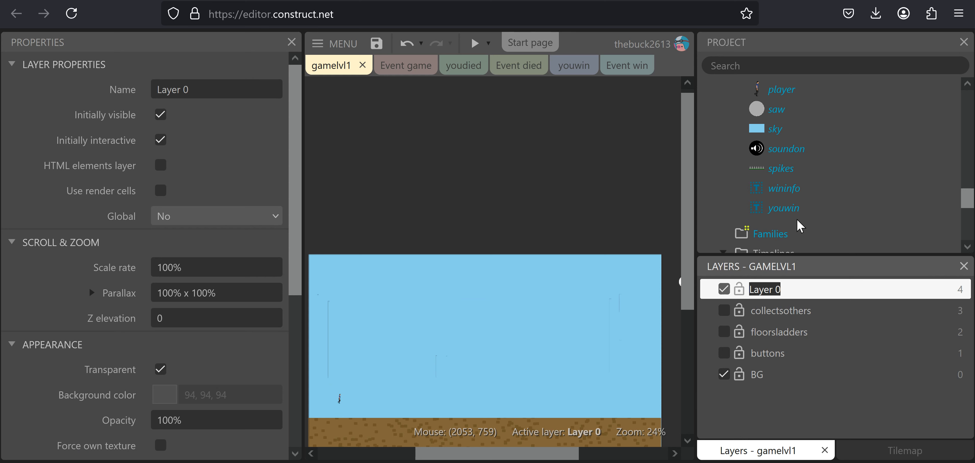
text(player)
key(Return)
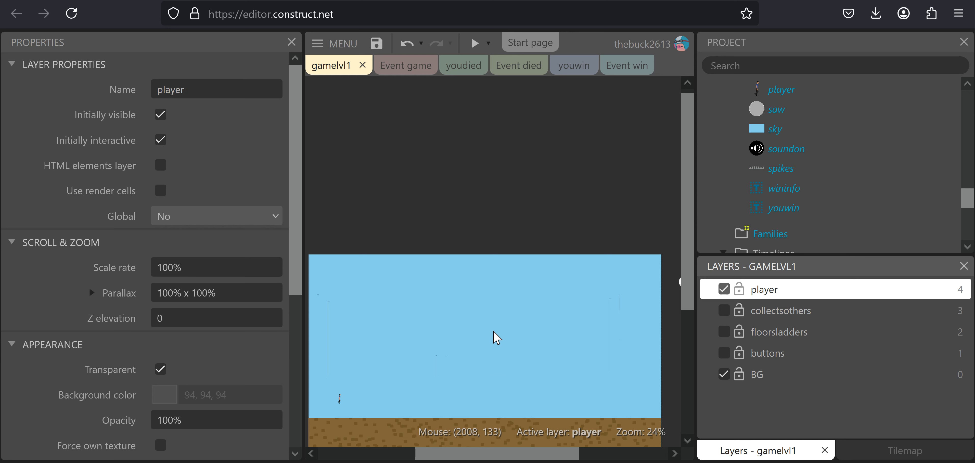
- Assign the player sprite to the player layer and hide that layer
click(341, 399)
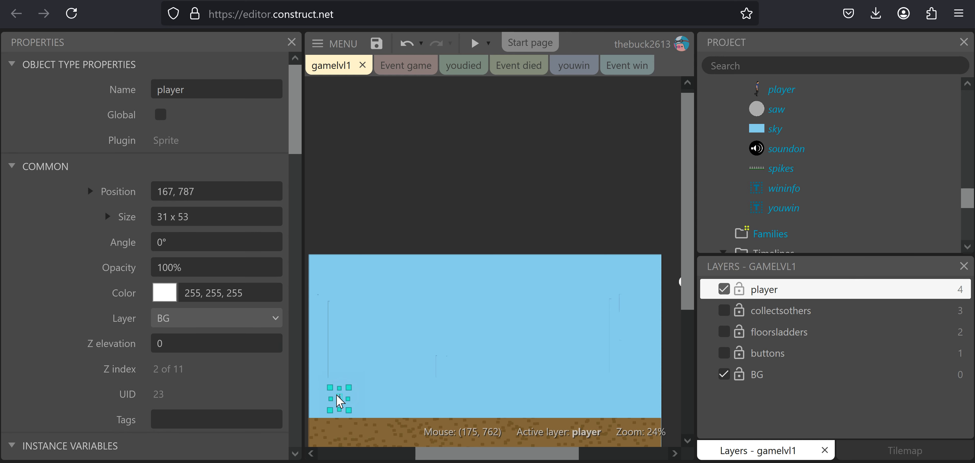
click(207, 318)
click(197, 340)
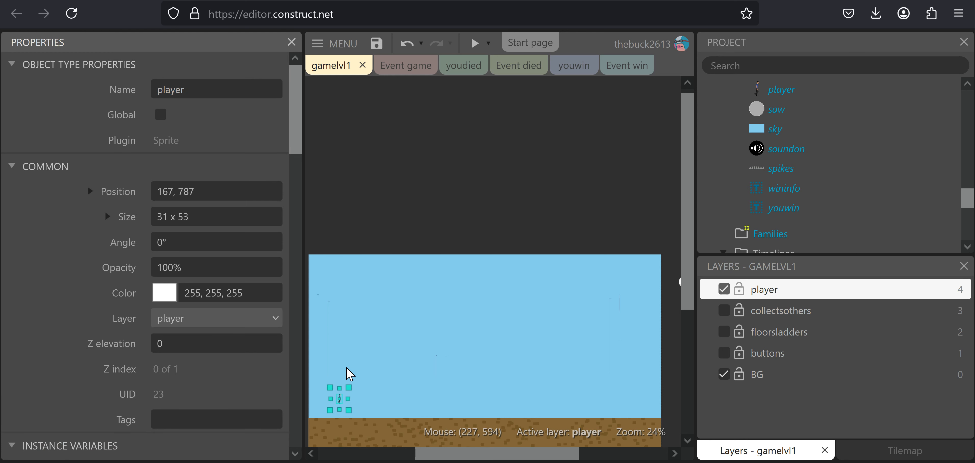
click(728, 291)
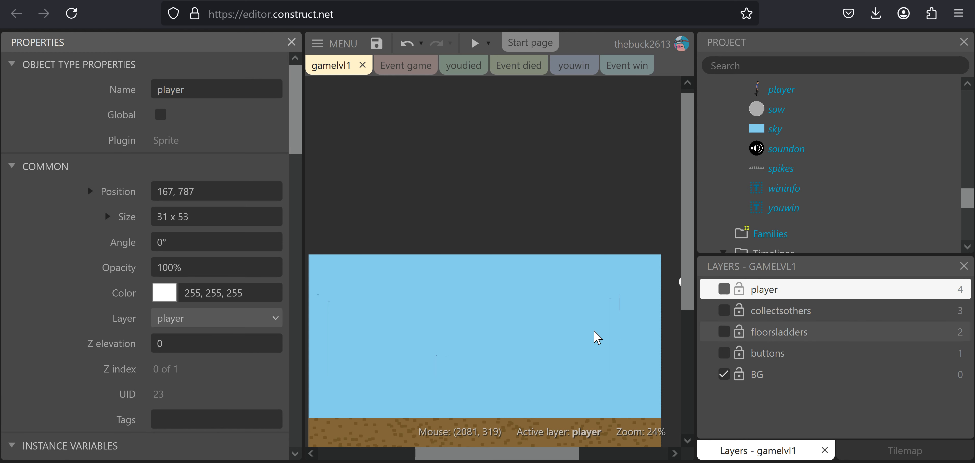
- Add a new layer beneath all the others and name it ladderwall
drag(324, 320, 521, 410)
middle_drag(358, 298, 546, 301)
scroll(545, 306, down, 2)
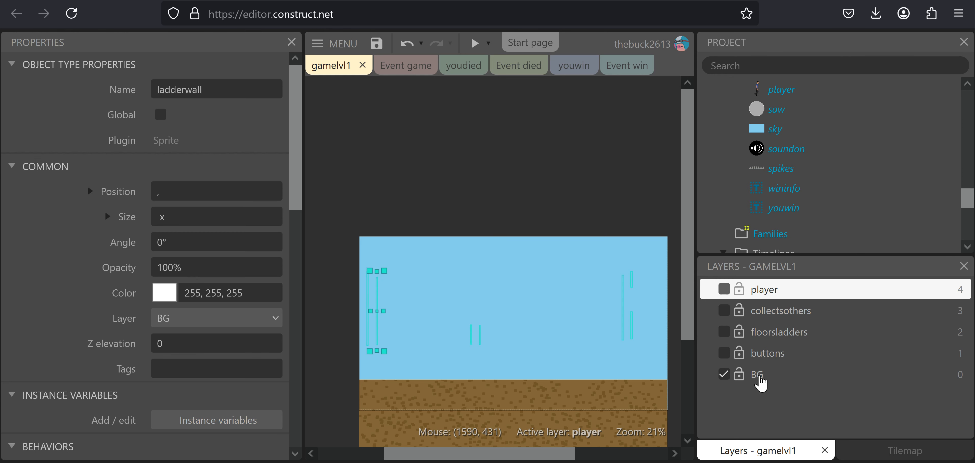
right_click(758, 380)
click(737, 407)
right_click(738, 412)
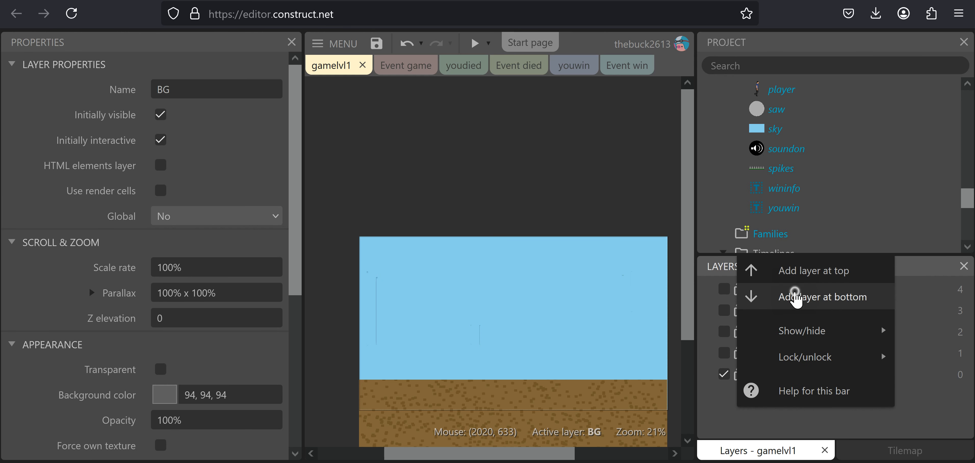
click(793, 297)
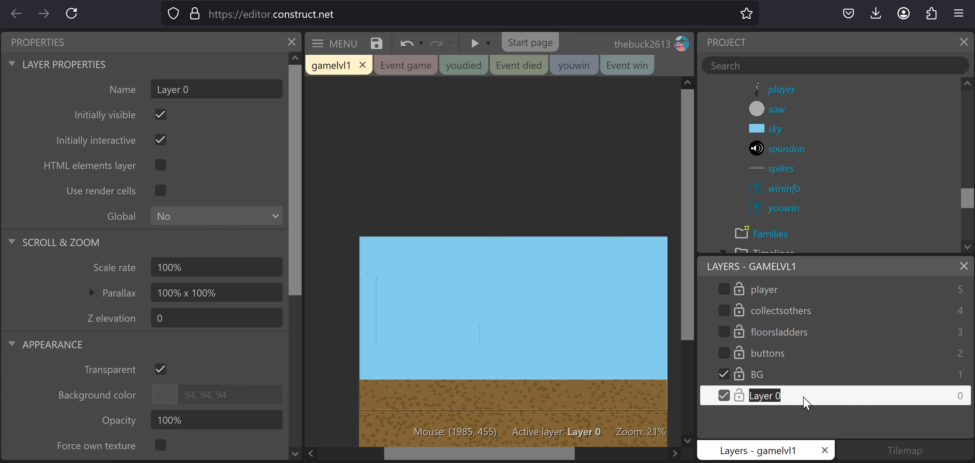
text(ladderwall)
key(Return)
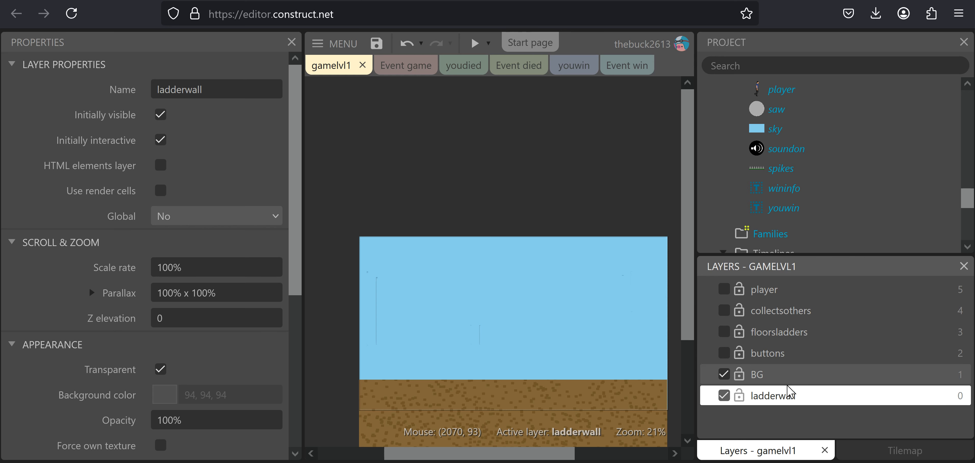
- Select all the thin ladderwall sprites across the level and assign them to the ladderwall layer
click(347, 214)
scroll(594, 340, right, 3)
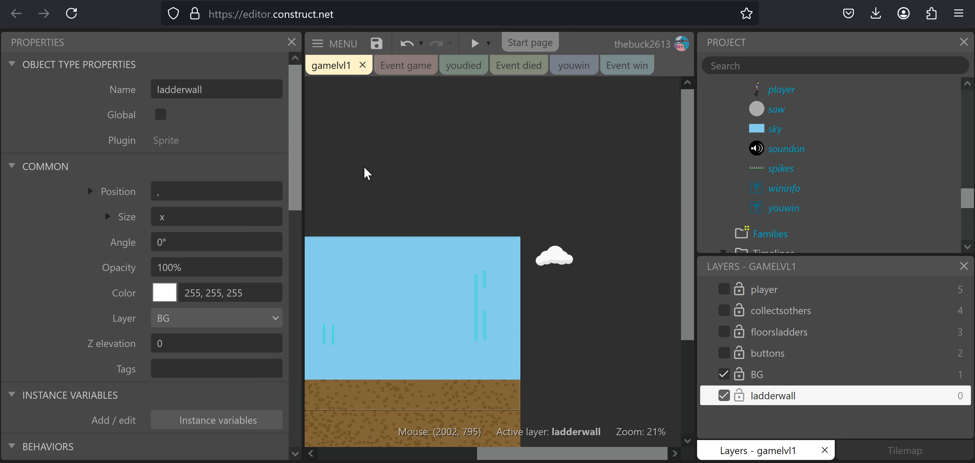
scroll(529, 132, left, 3)
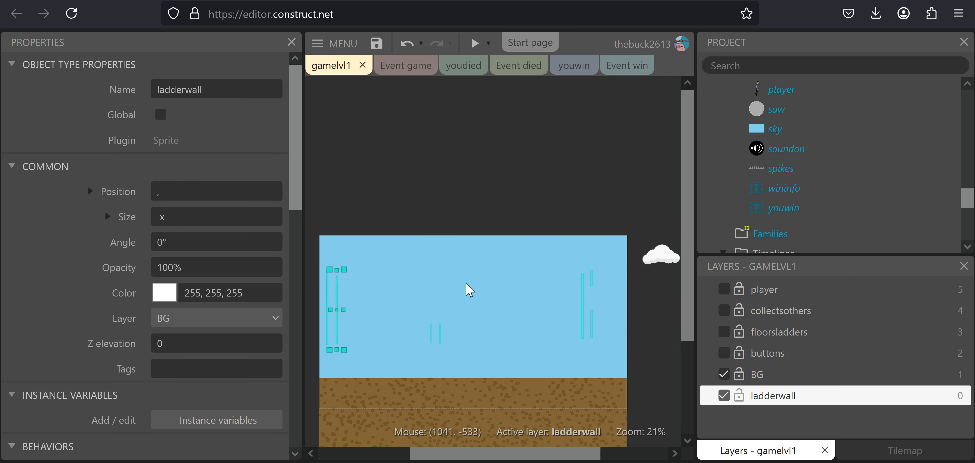
click(724, 289)
click(726, 292)
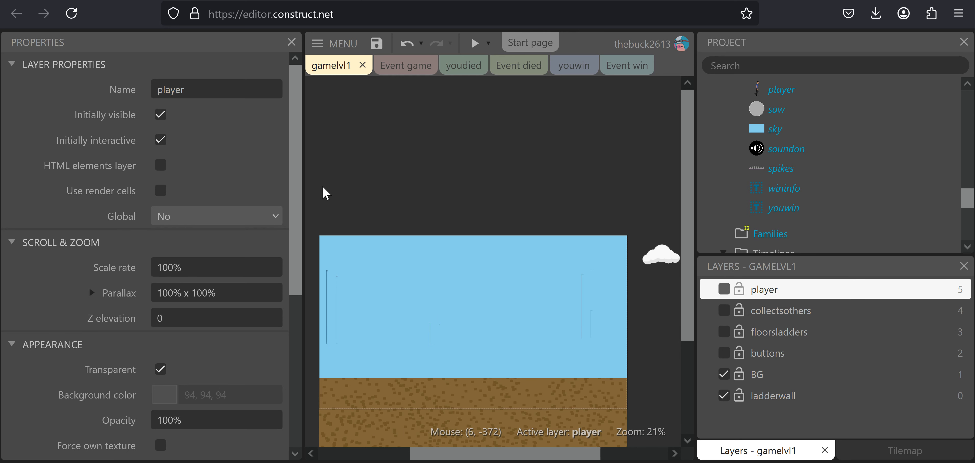
click(317, 211)
drag(532, 283, 643, 381)
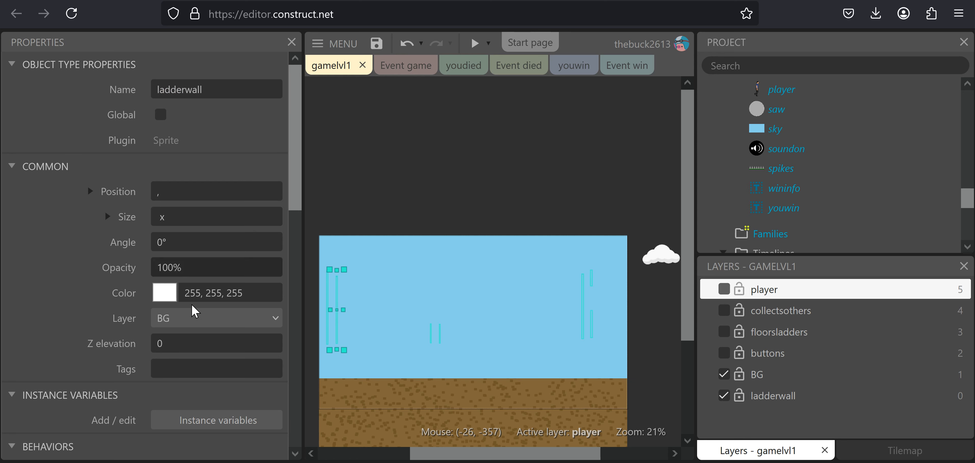
click(200, 317)
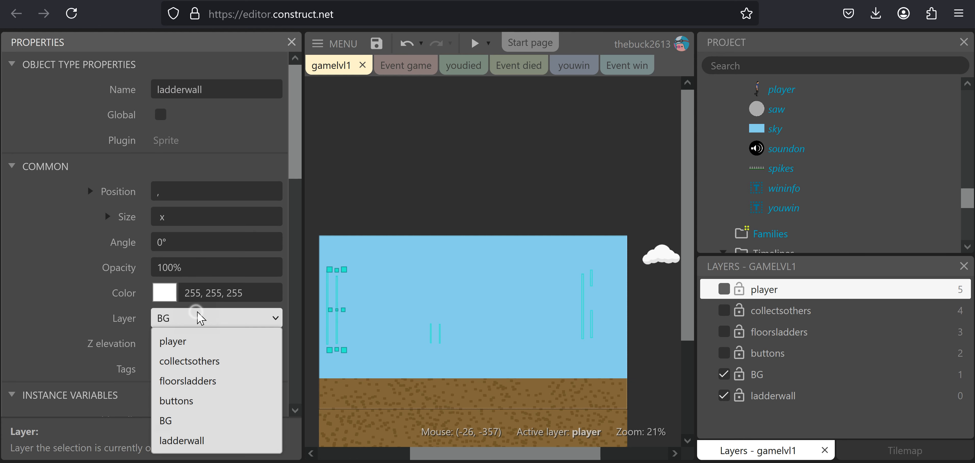
click(193, 441)
click(400, 188)
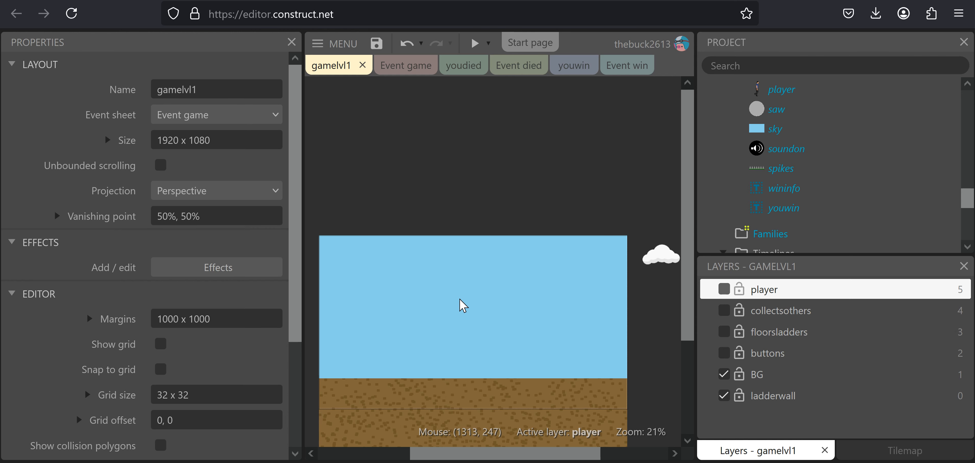
- Show the player, collectsothers, floorsladders and buttons layers again to display the complete level
ctrl+scroll(443, 340, up, 2)
mouse_move(463, 334)
middle_down()
mouse_move(494, 337)
mouse_move(474, 339)
middle_up()
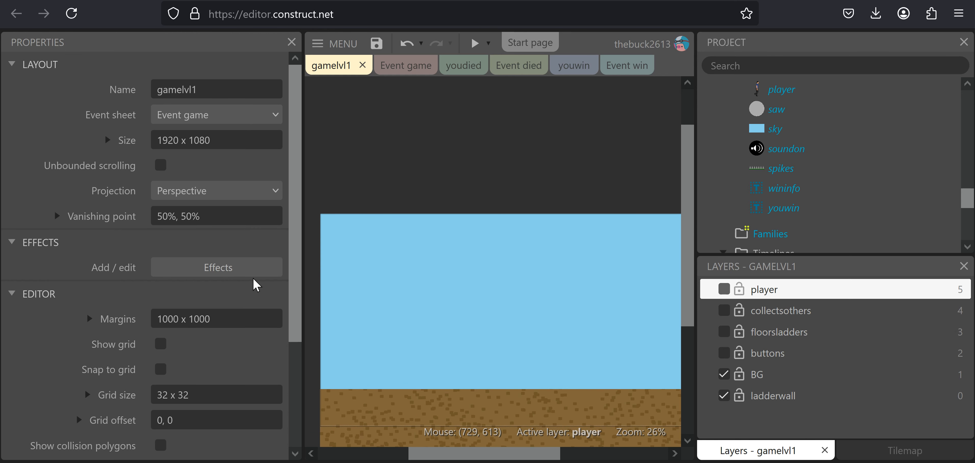
middle_drag(494, 297, 474, 292)
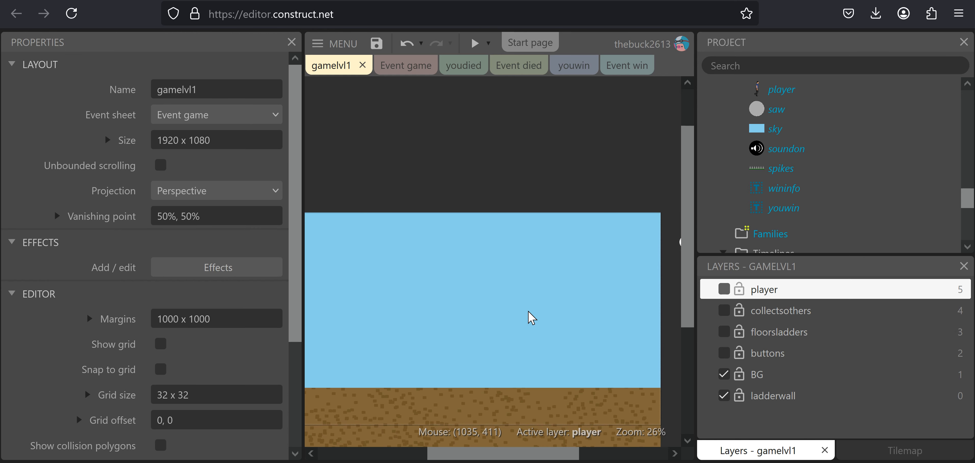
click(723, 289)
click(723, 310)
click(723, 331)
click(724, 352)
ctrl+scroll(531, 240, down, 3)
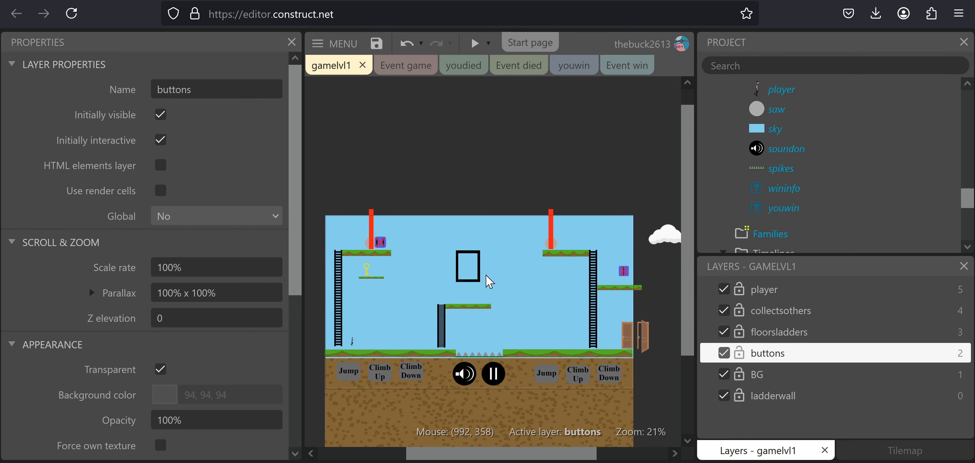